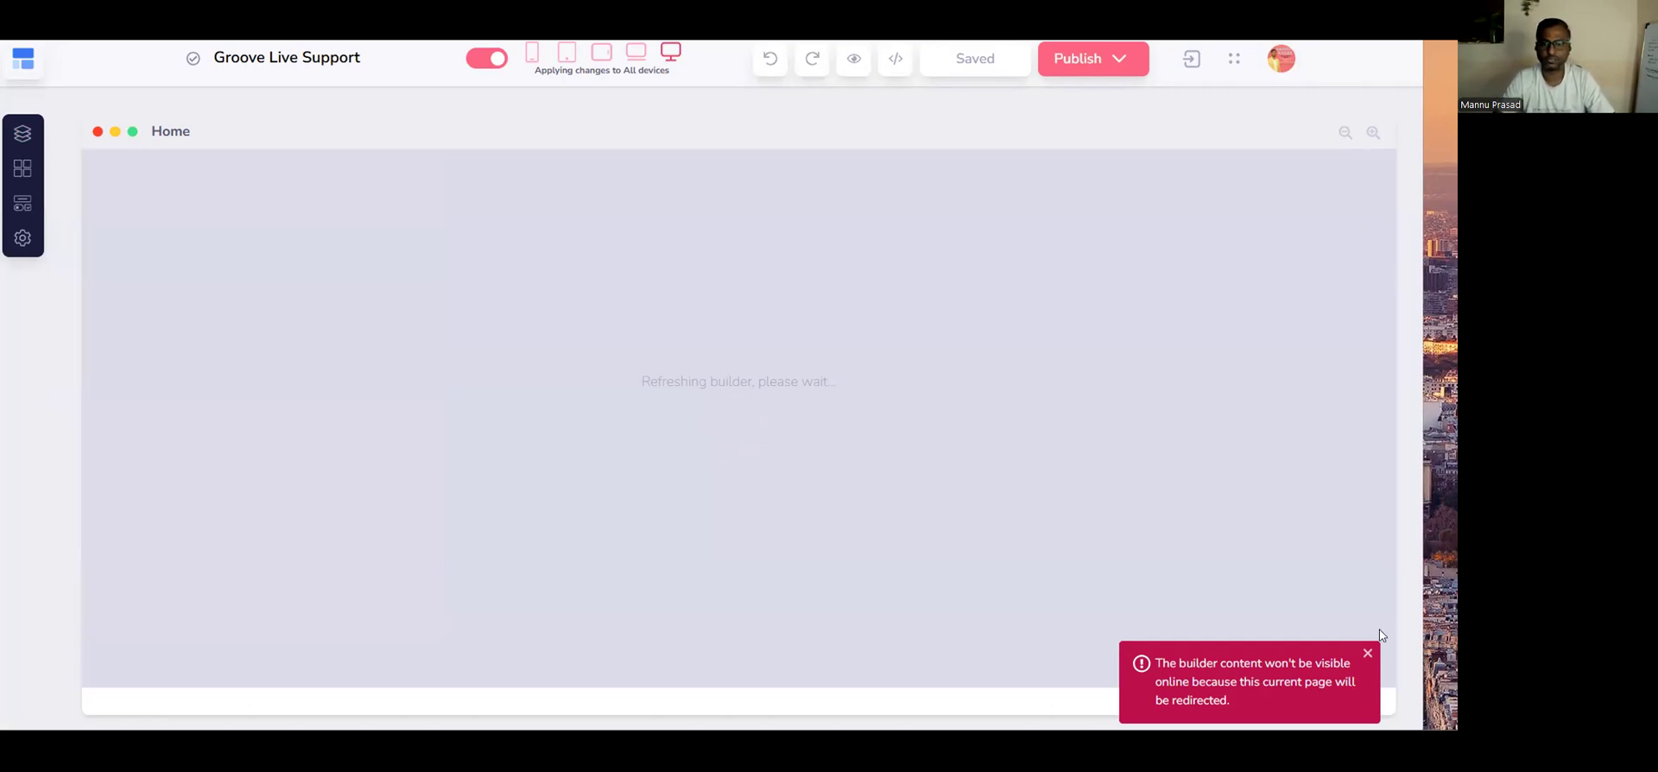
Dismiss the redirect notice, open Page 5 from the website's page list, and check its available elements.
left_click(1367, 653)
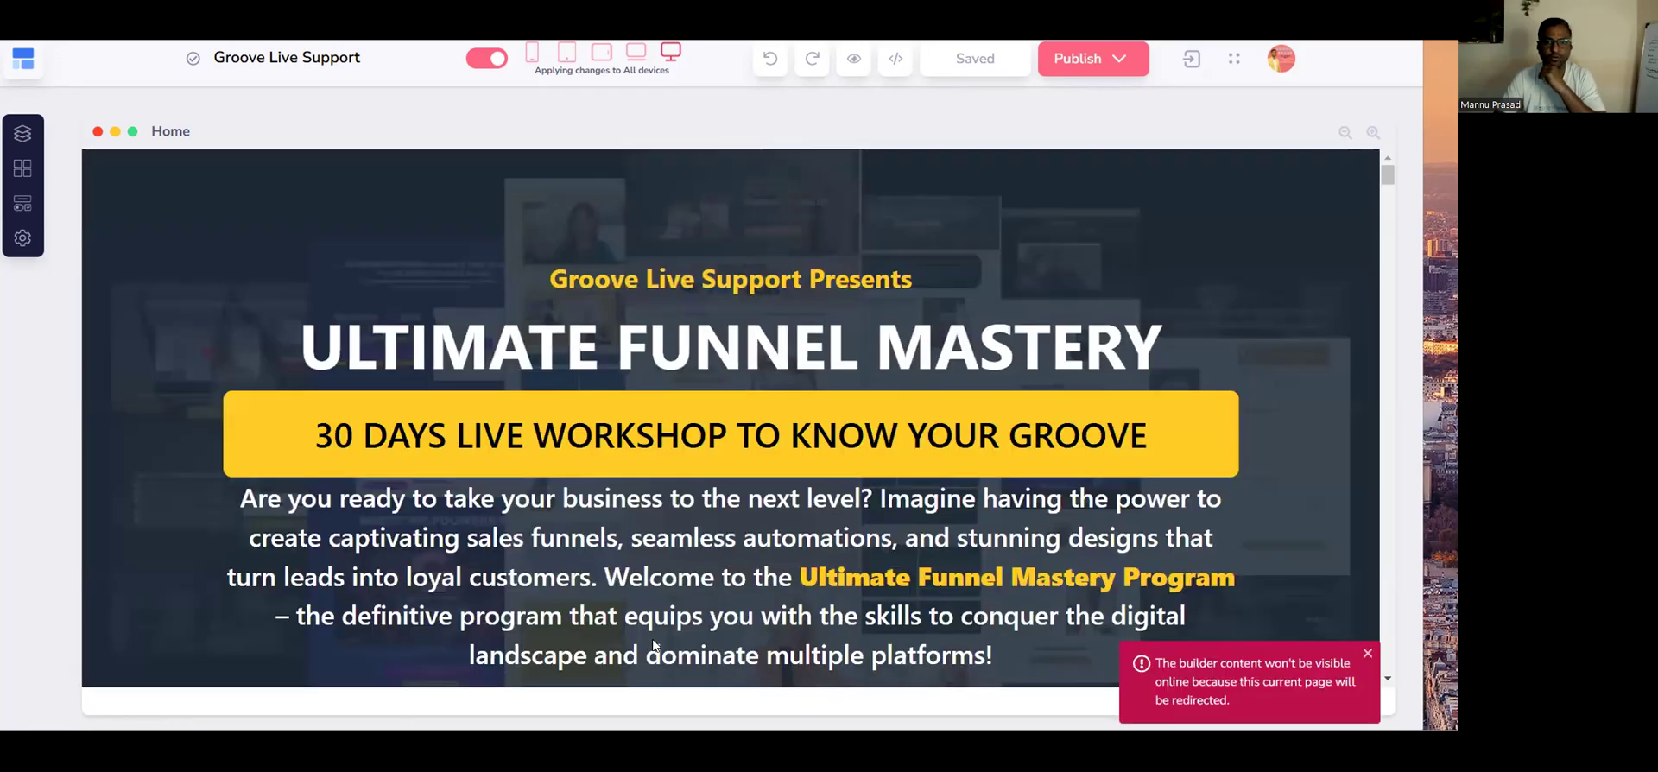
left_click(1350, 636)
left_click(22, 134)
scroll(221, 461, "down", 2)
scroll(221, 462, "down", 3)
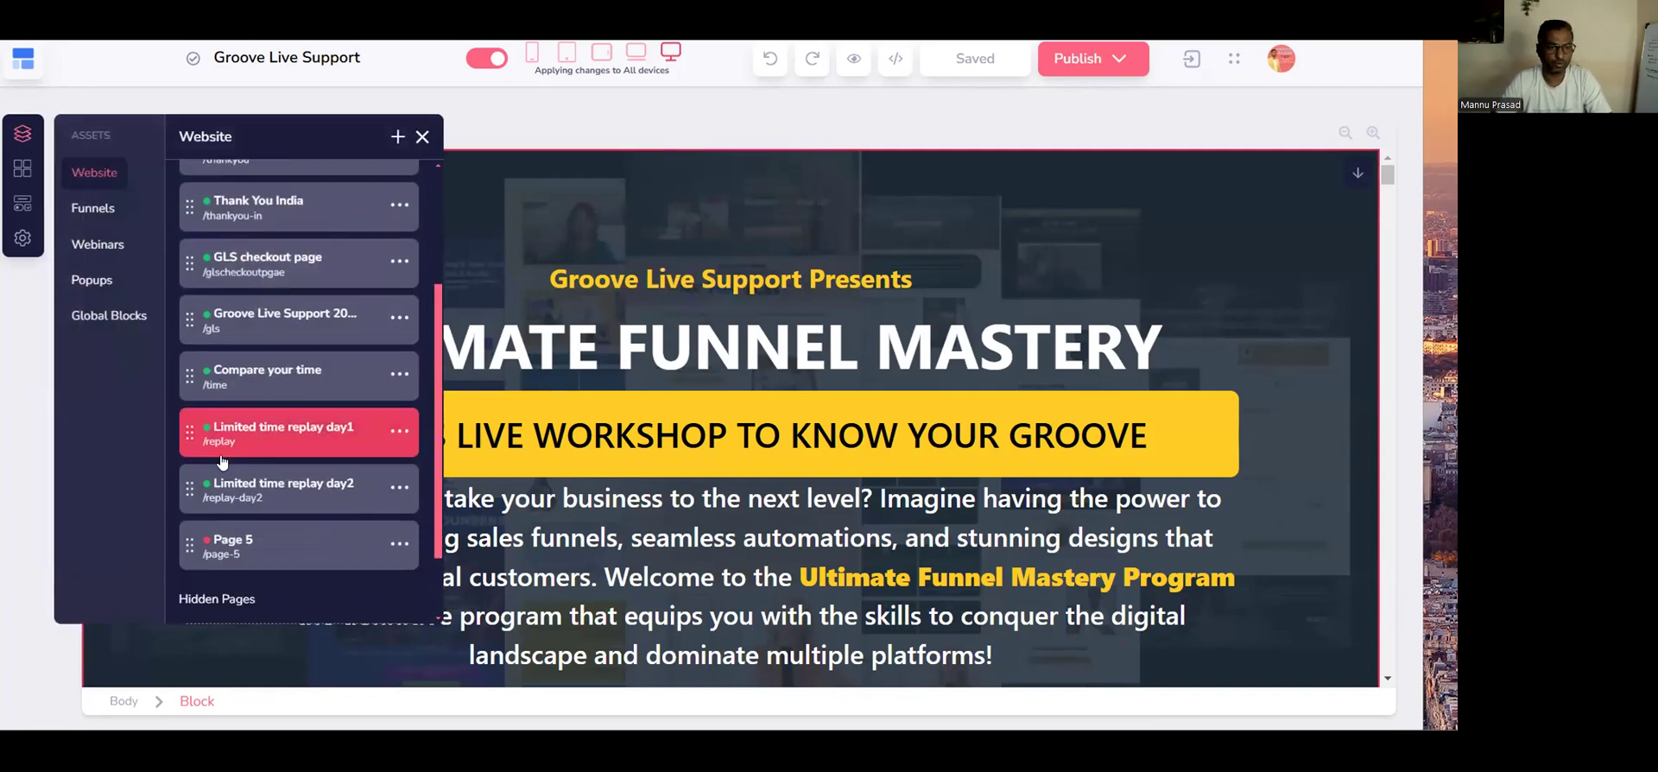
left_click(281, 458)
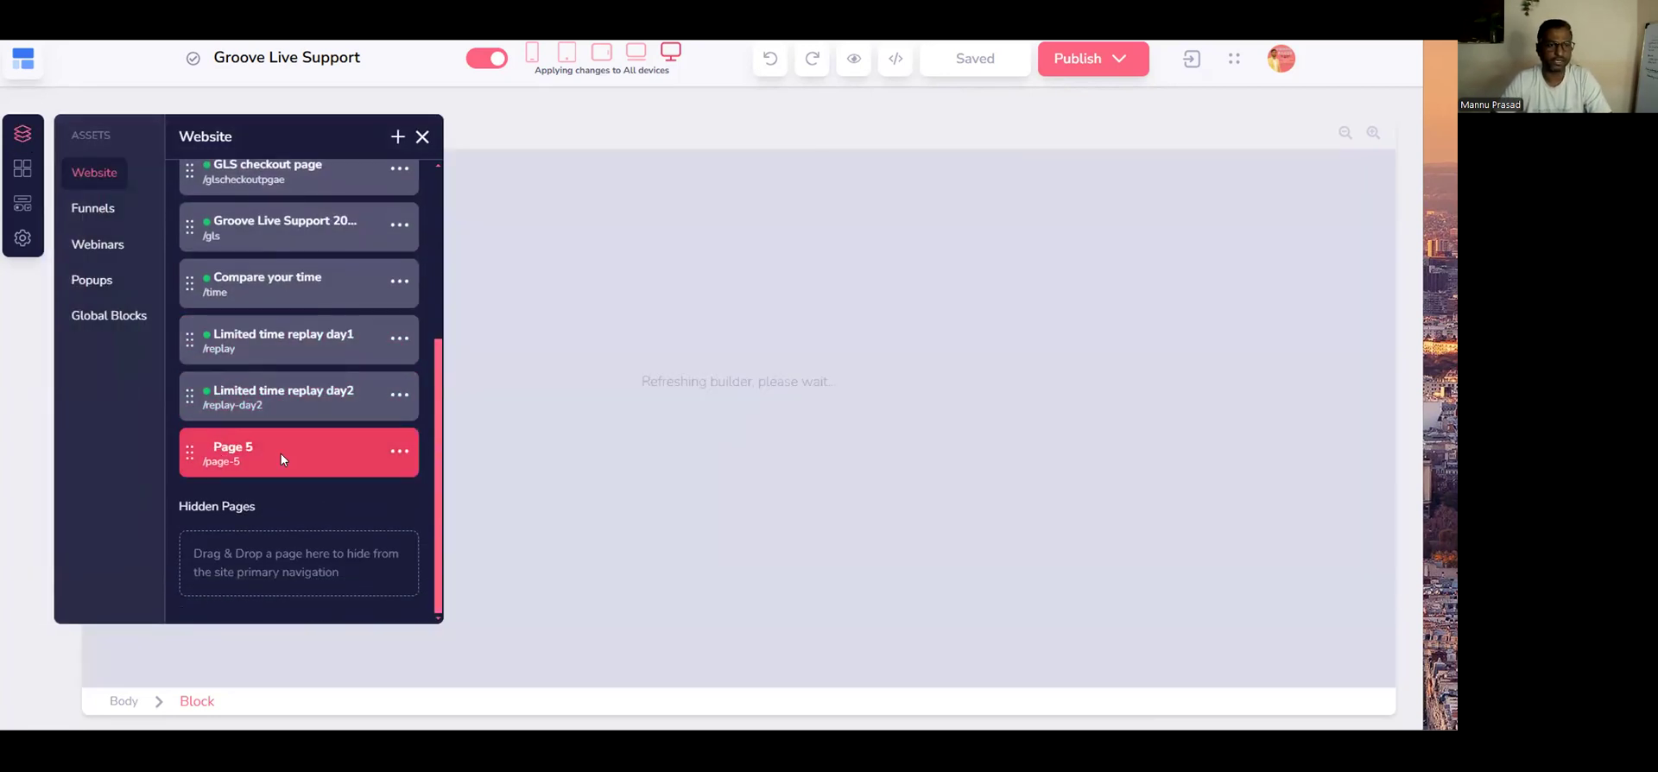
left_click(422, 138)
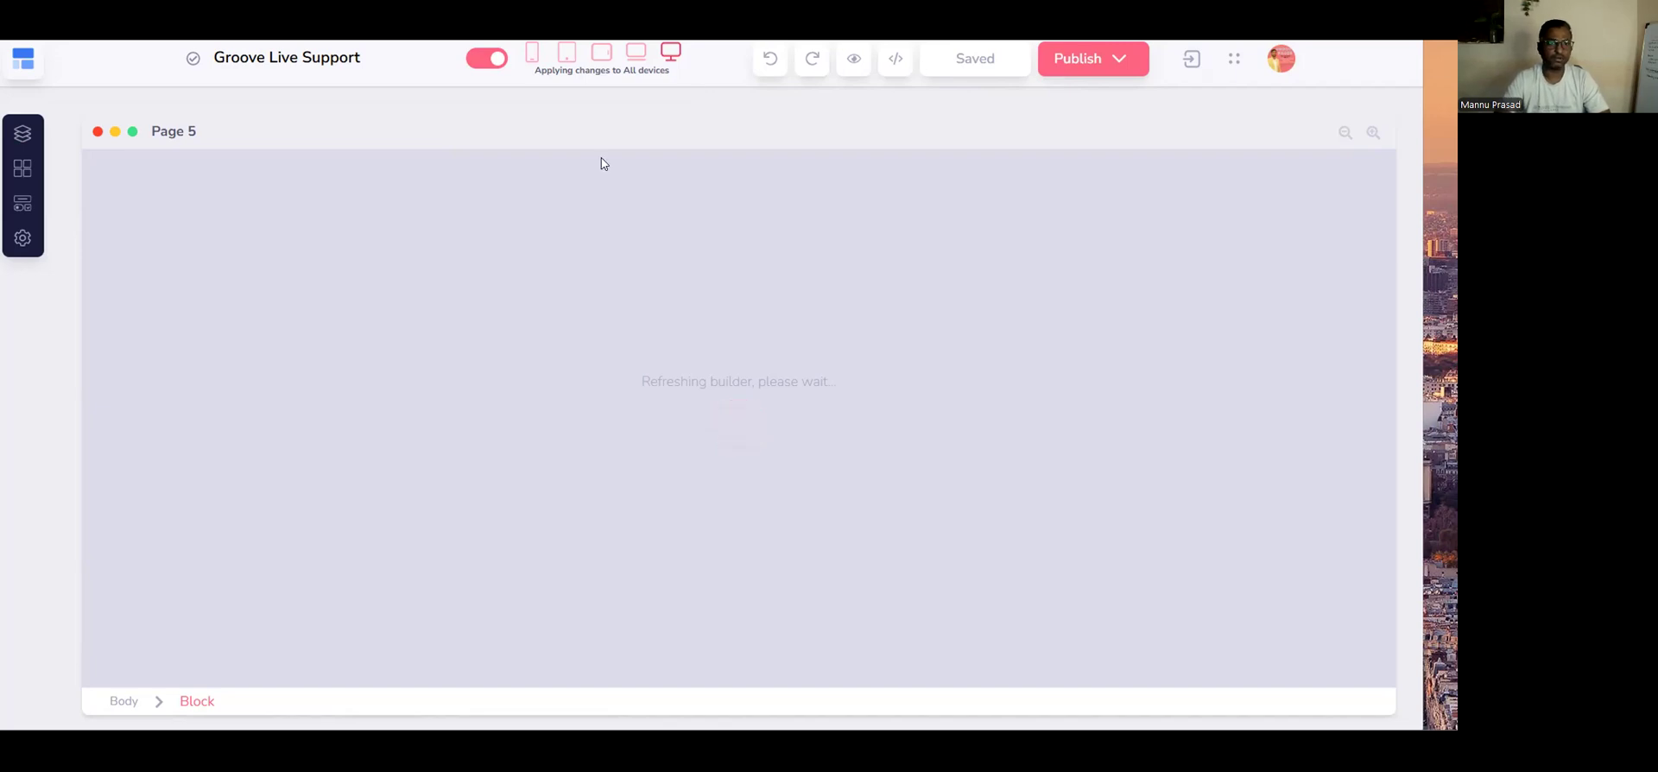
left_click(24, 206)
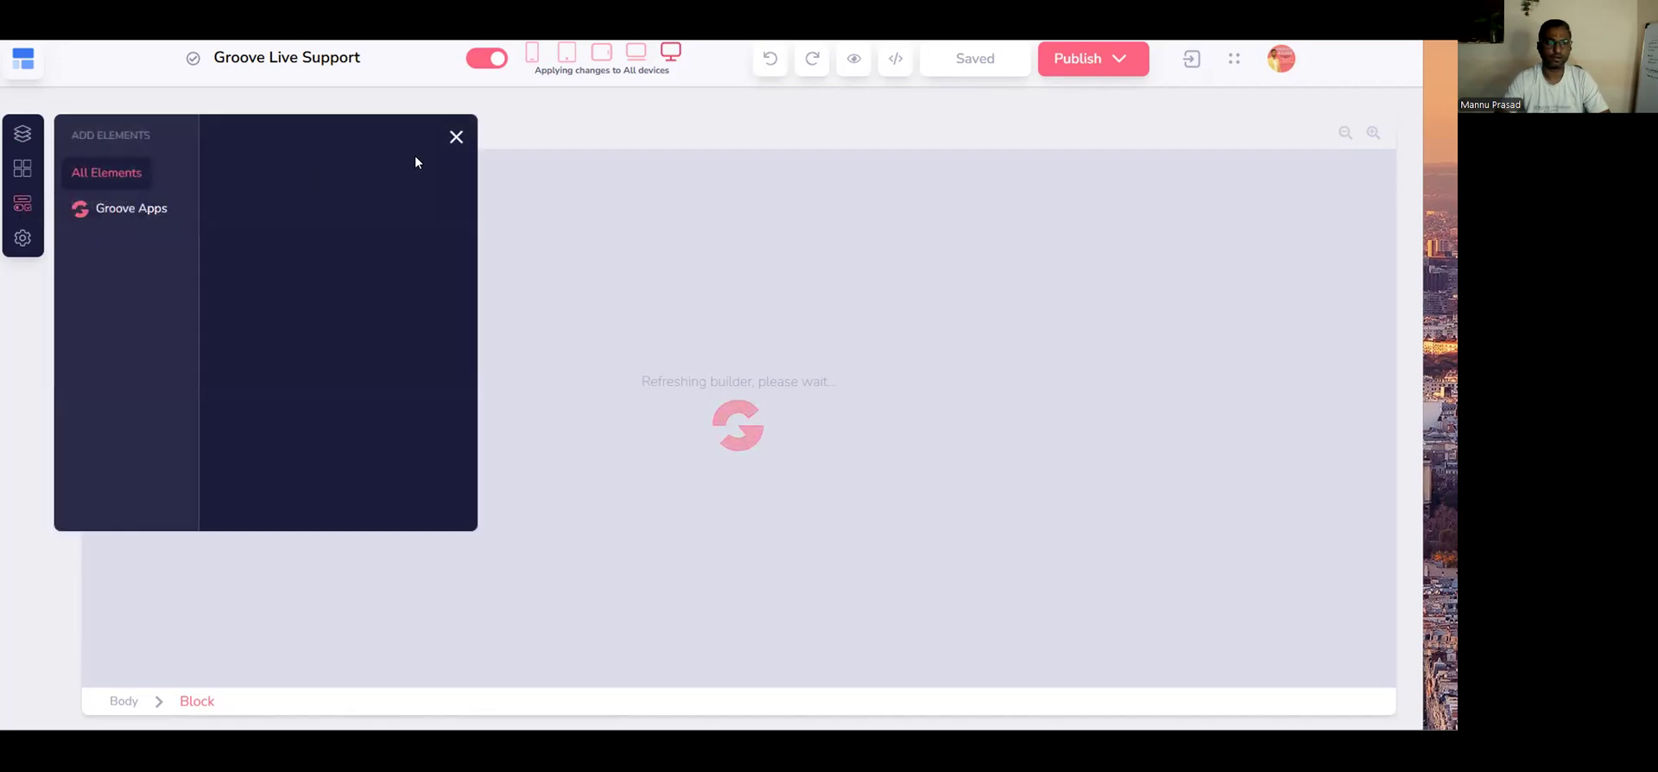
left_click(454, 137)
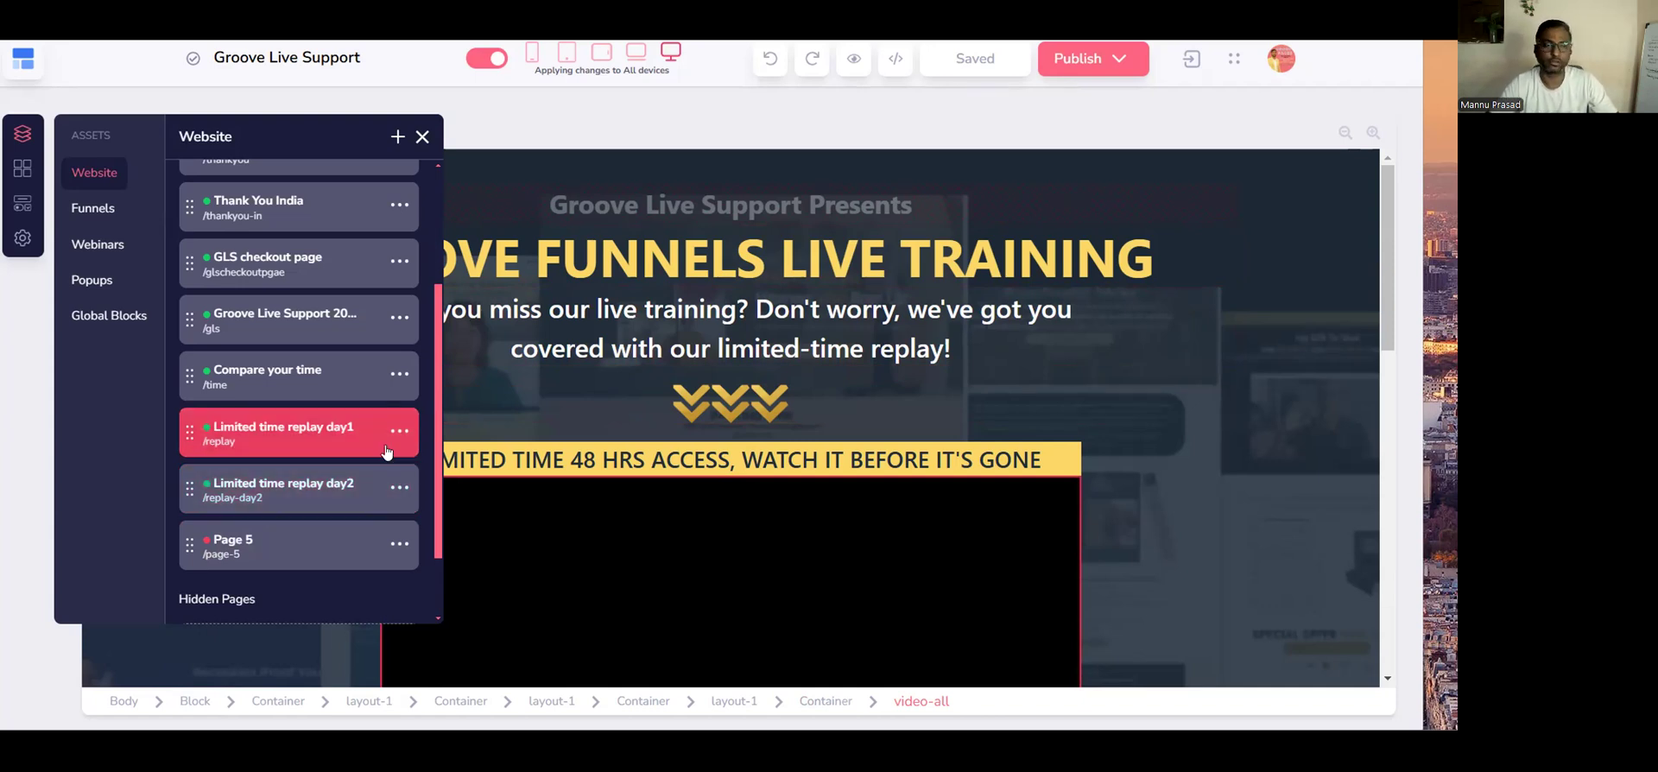
Examine the Limited time replay day1 page from its headline down to the training schedule and VIP access offer.
left_click(423, 138)
scroll(979, 350, "down", 8)
scroll(981, 418, "down", 2)
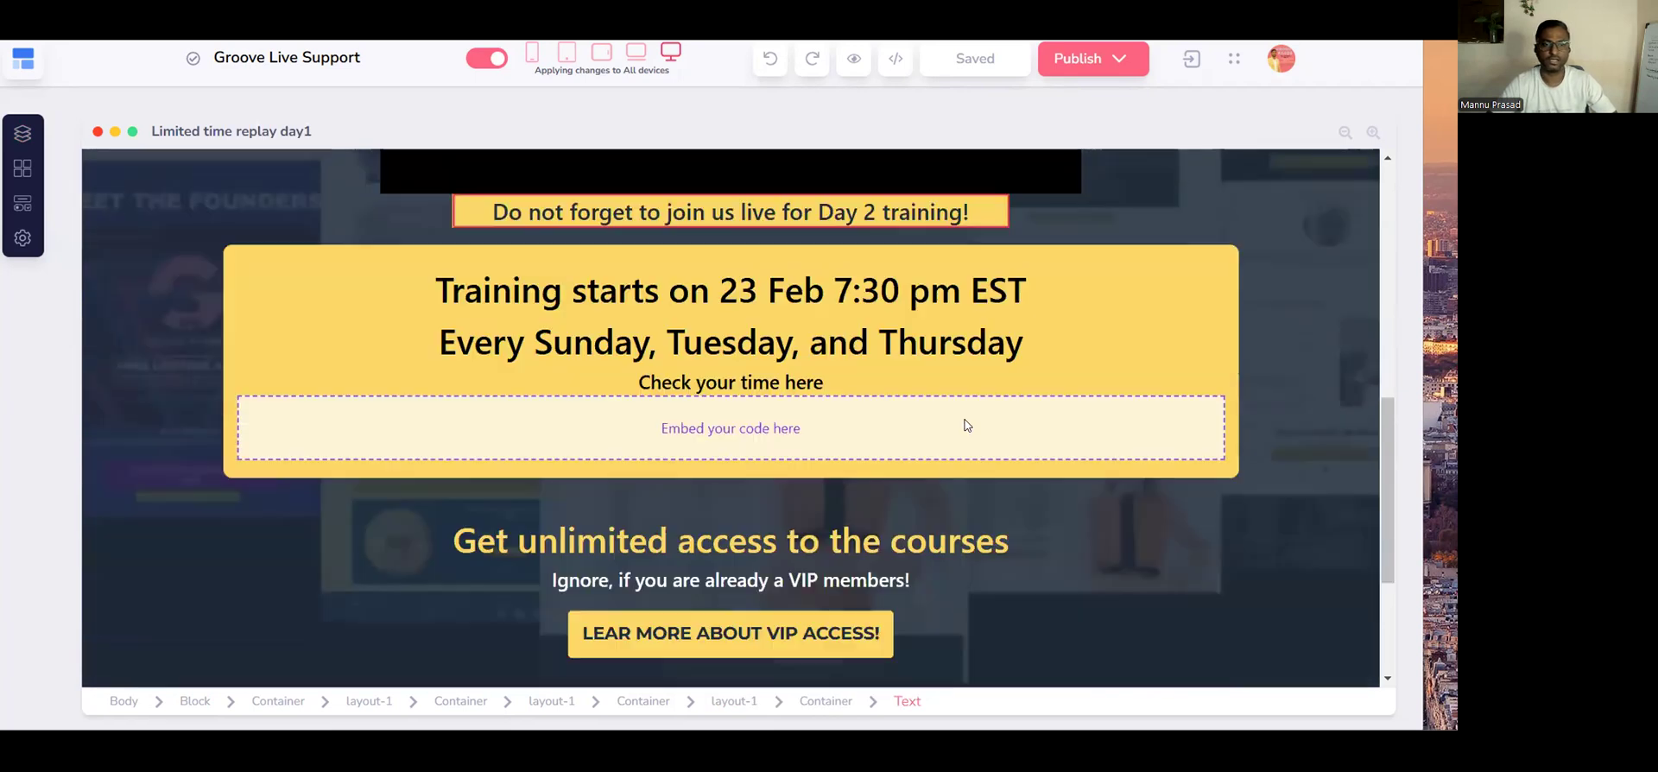
scroll(962, 425, "up", 6)
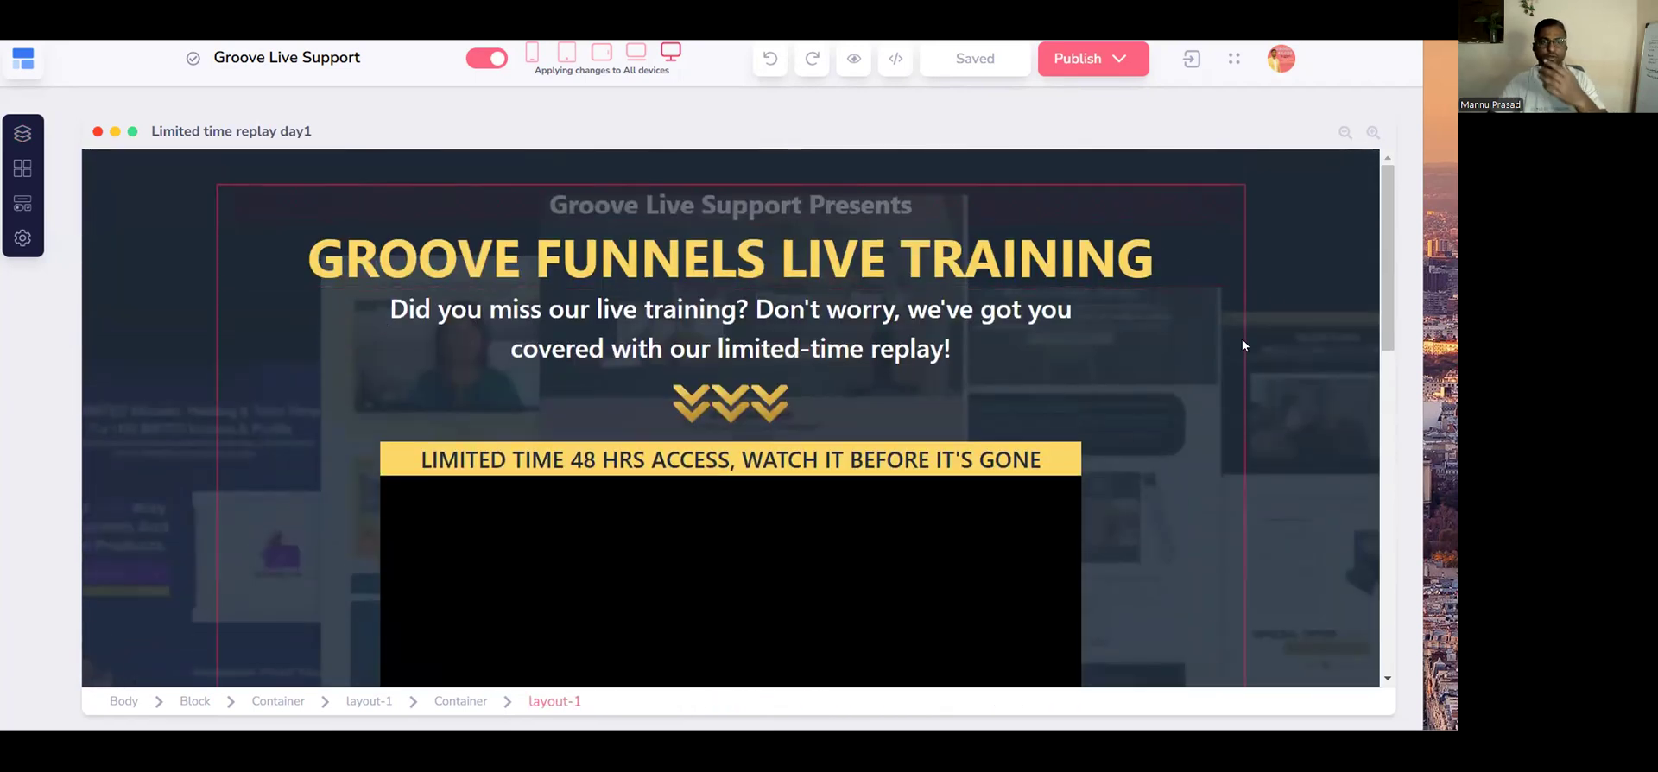
scroll(1151, 385, "down", 4)
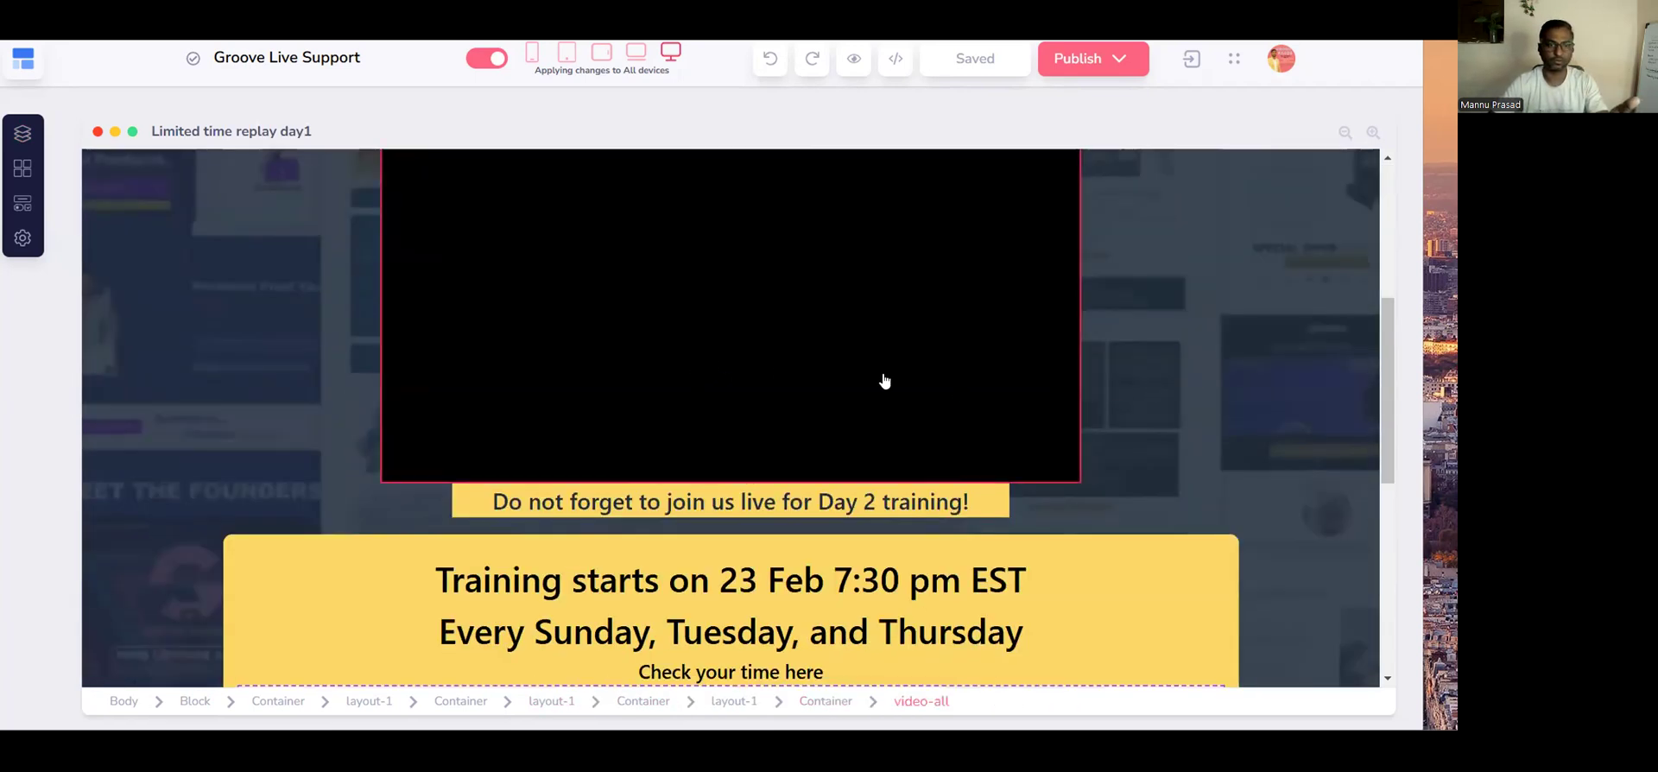
left_click(1017, 484)
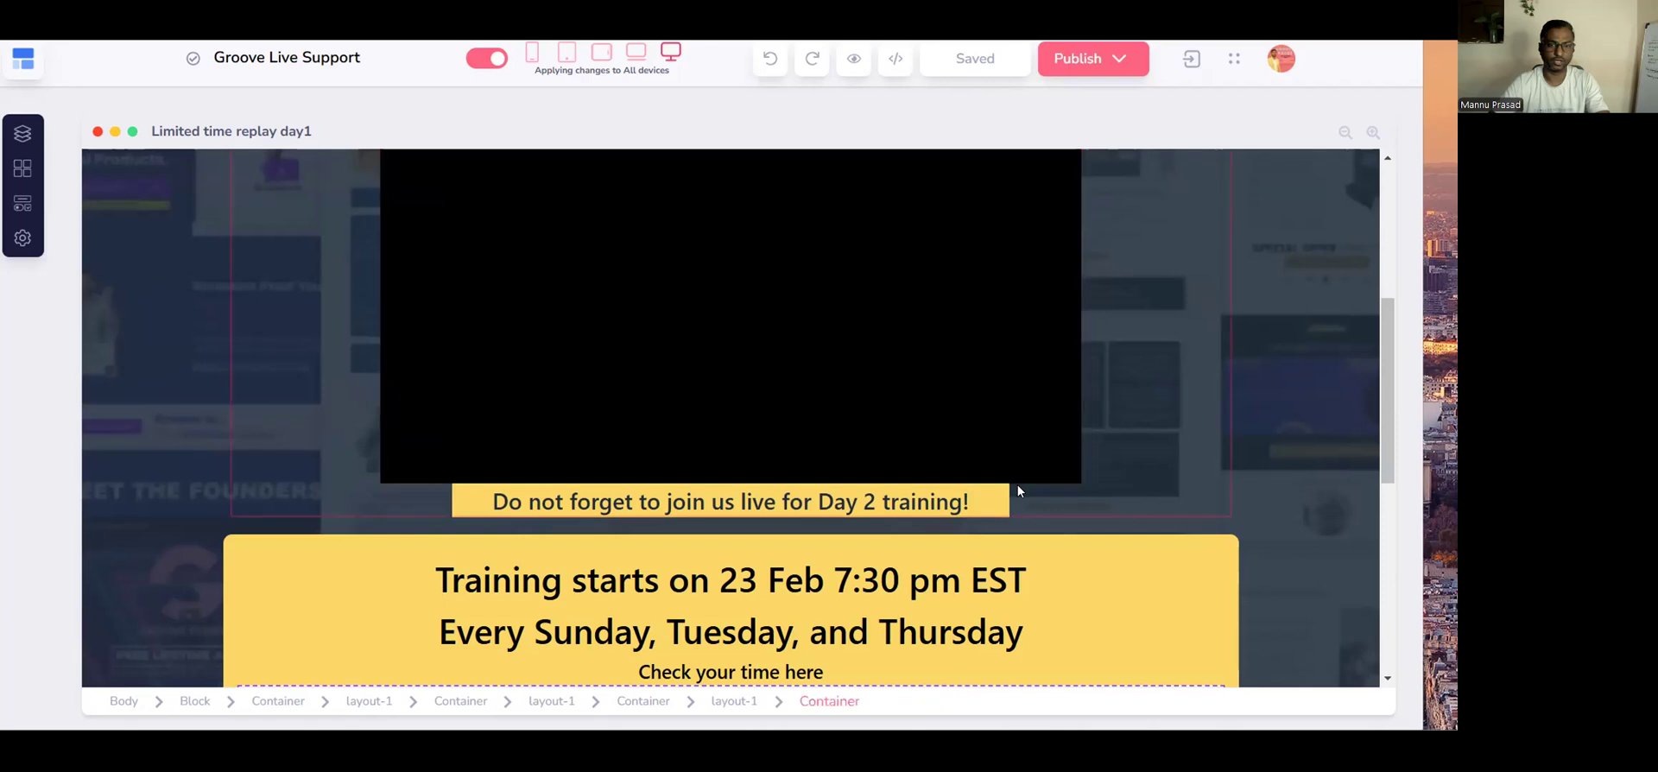
scroll(1017, 484, "up", 3)
scroll(1017, 488, "down", 2)
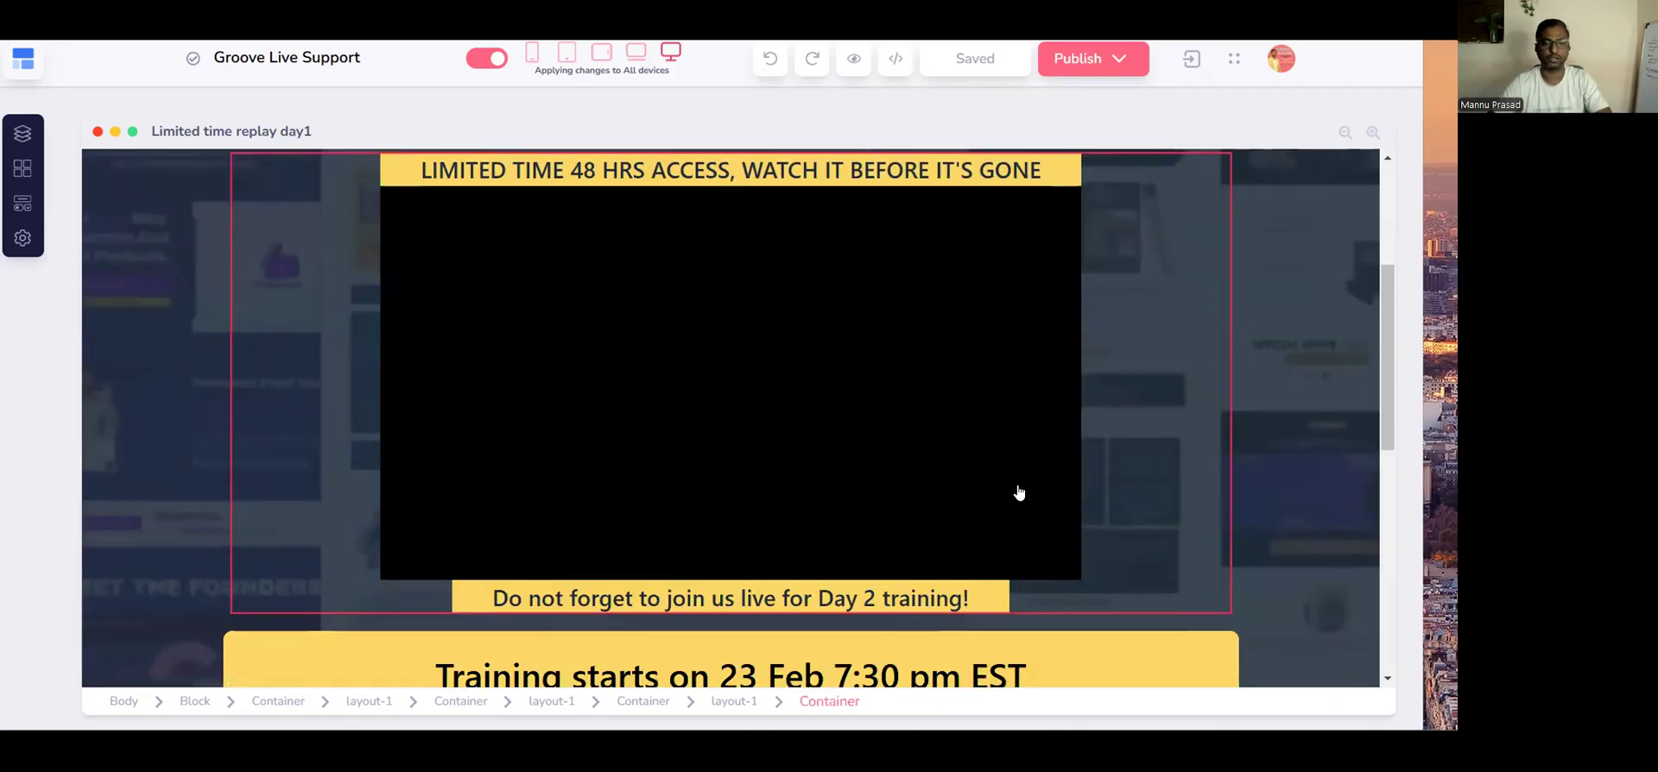
scroll(1019, 493, "down", 1)
left_click(726, 499)
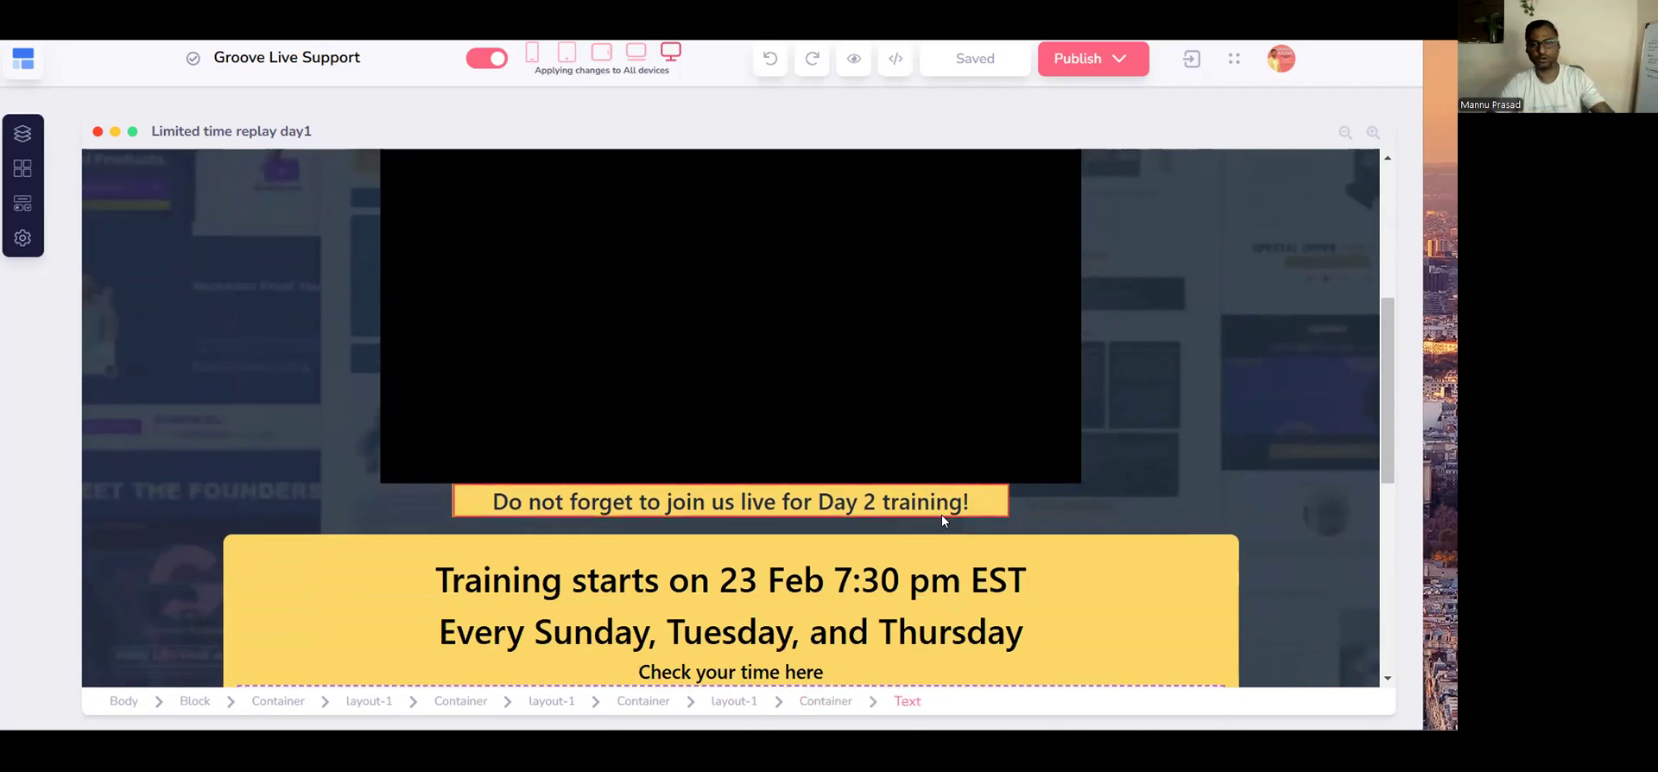
scroll(942, 514, "down", 2)
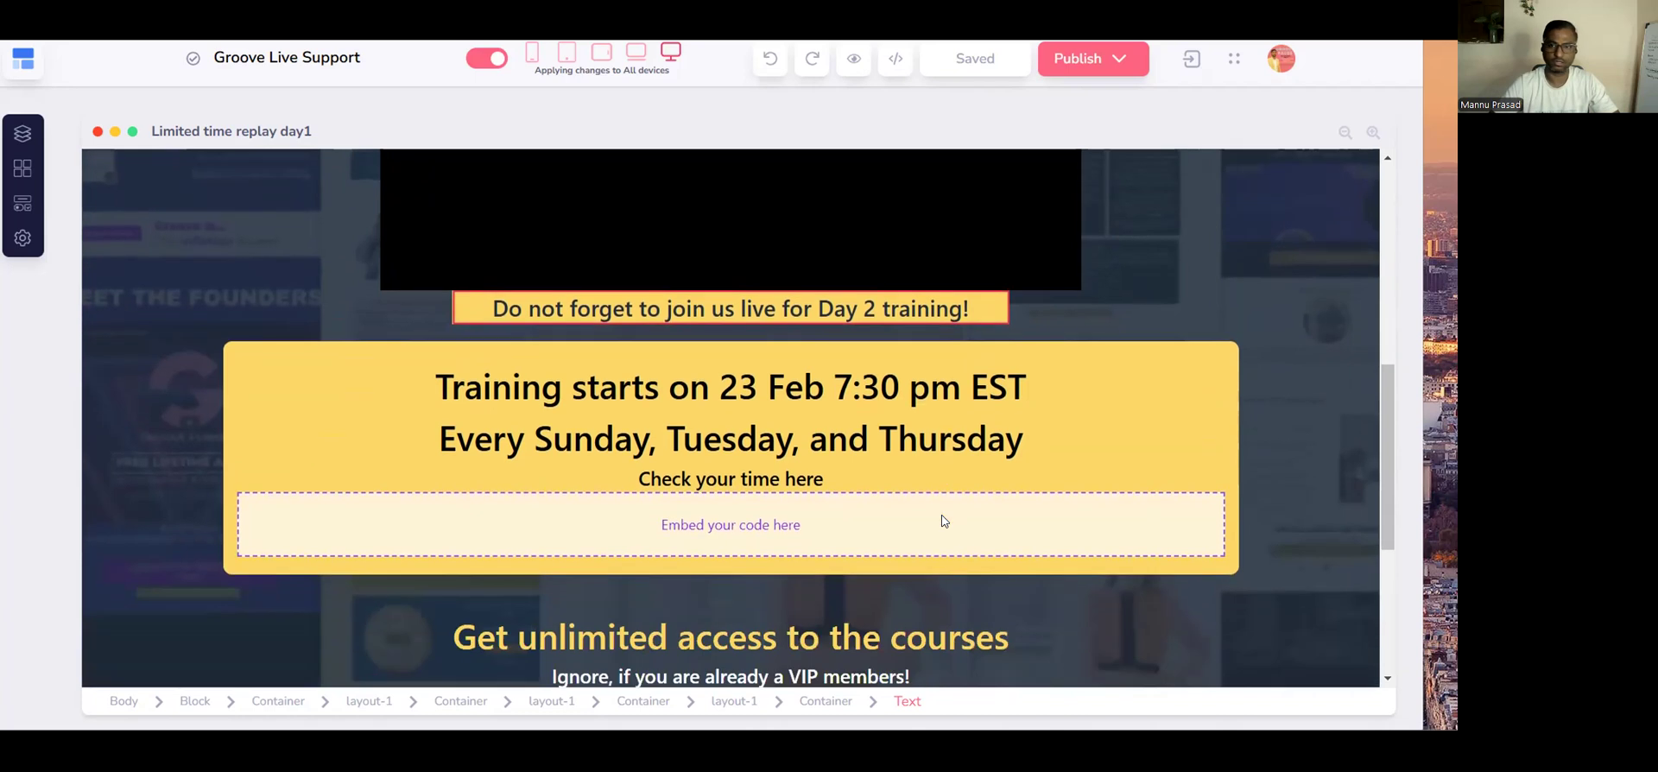
scroll(941, 520, "down", 1)
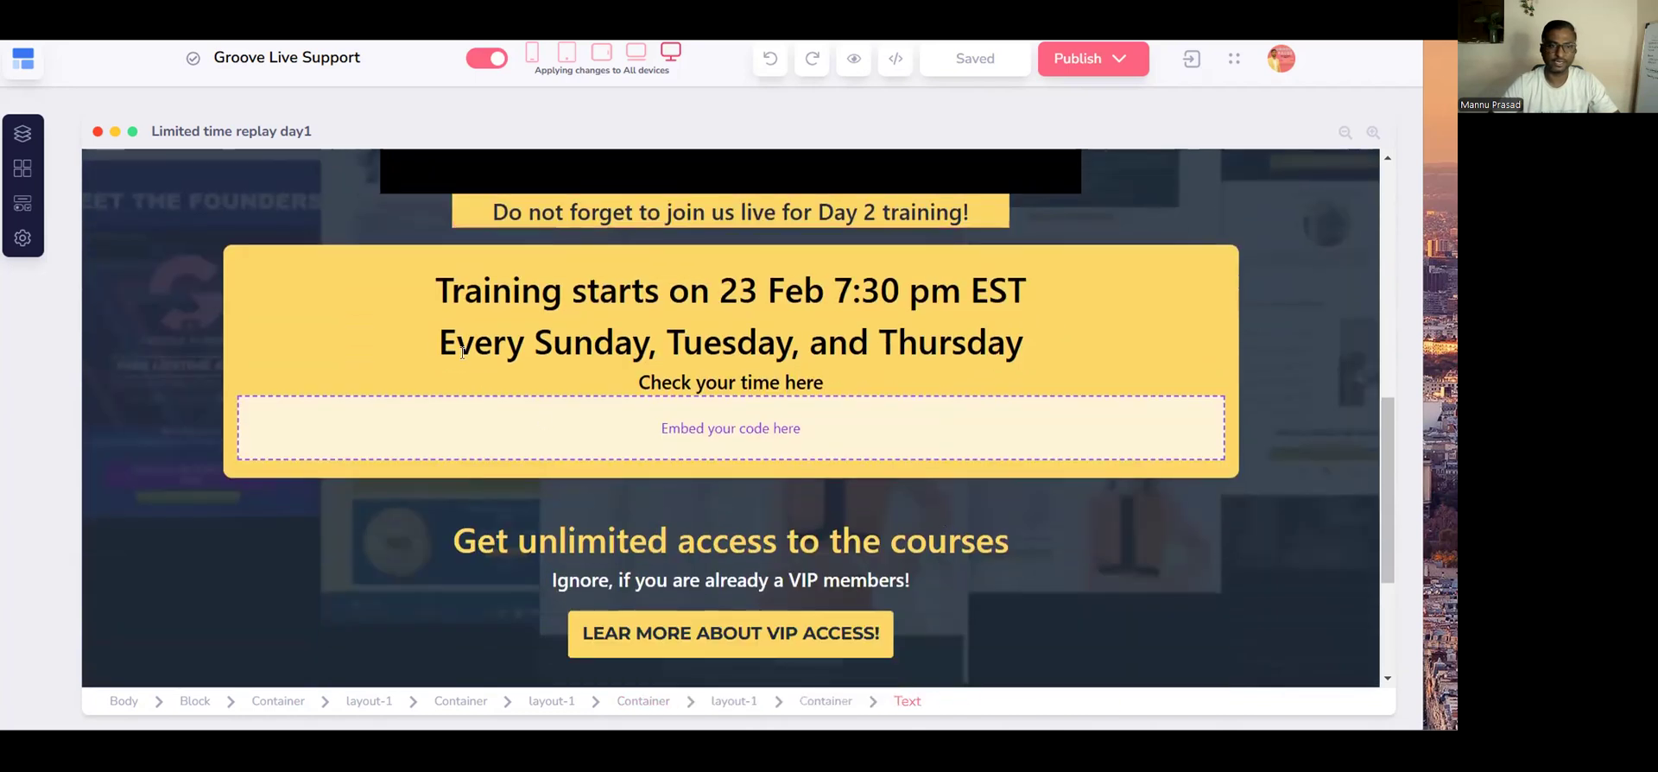
Inspect the embed code element, the start time heading and the layout of the yellow training schedule box.
left_click(774, 457)
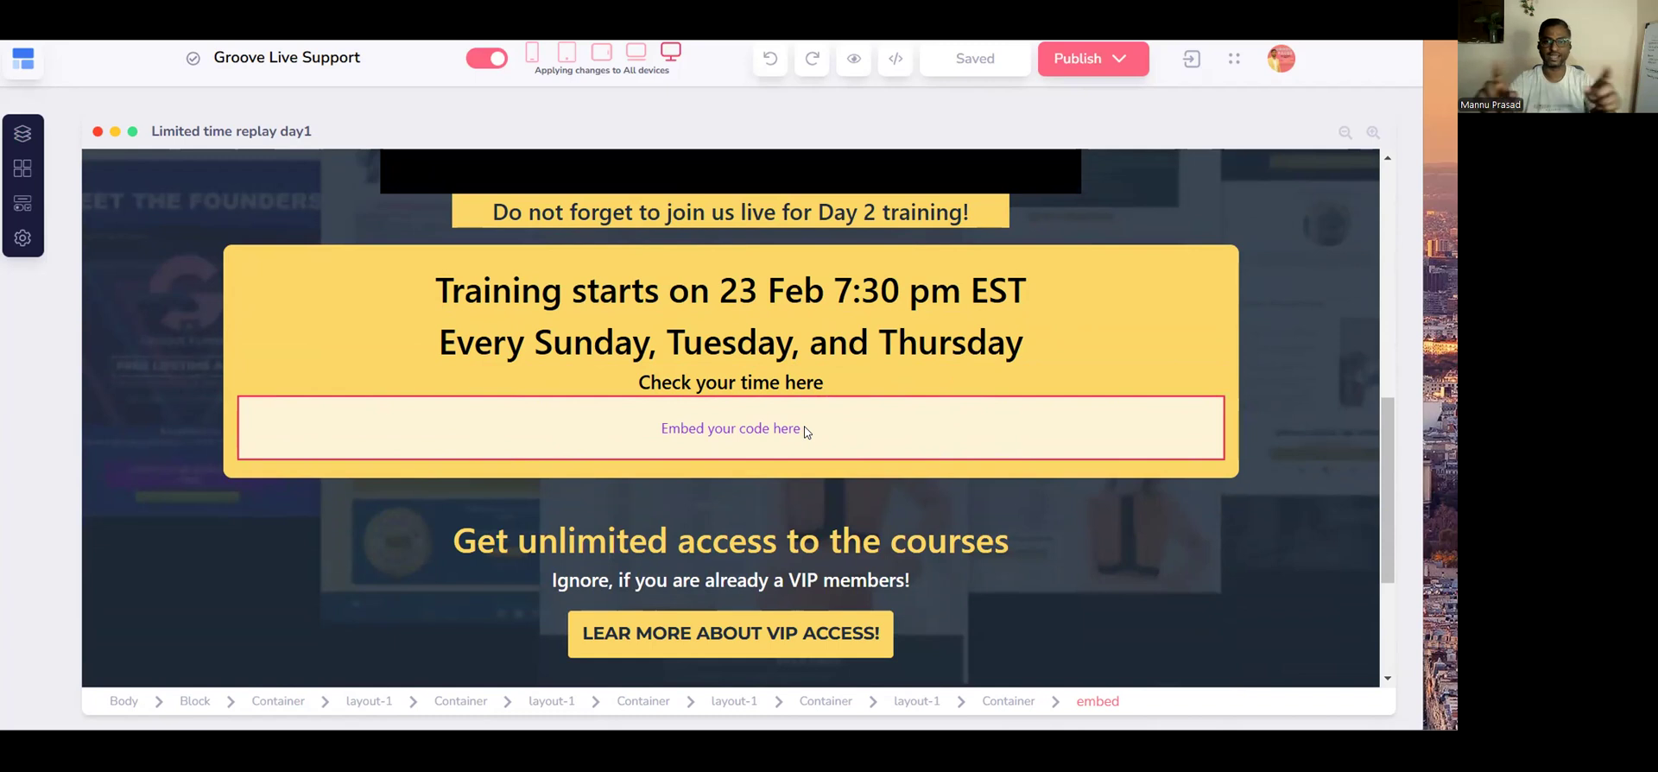
left_click(847, 276)
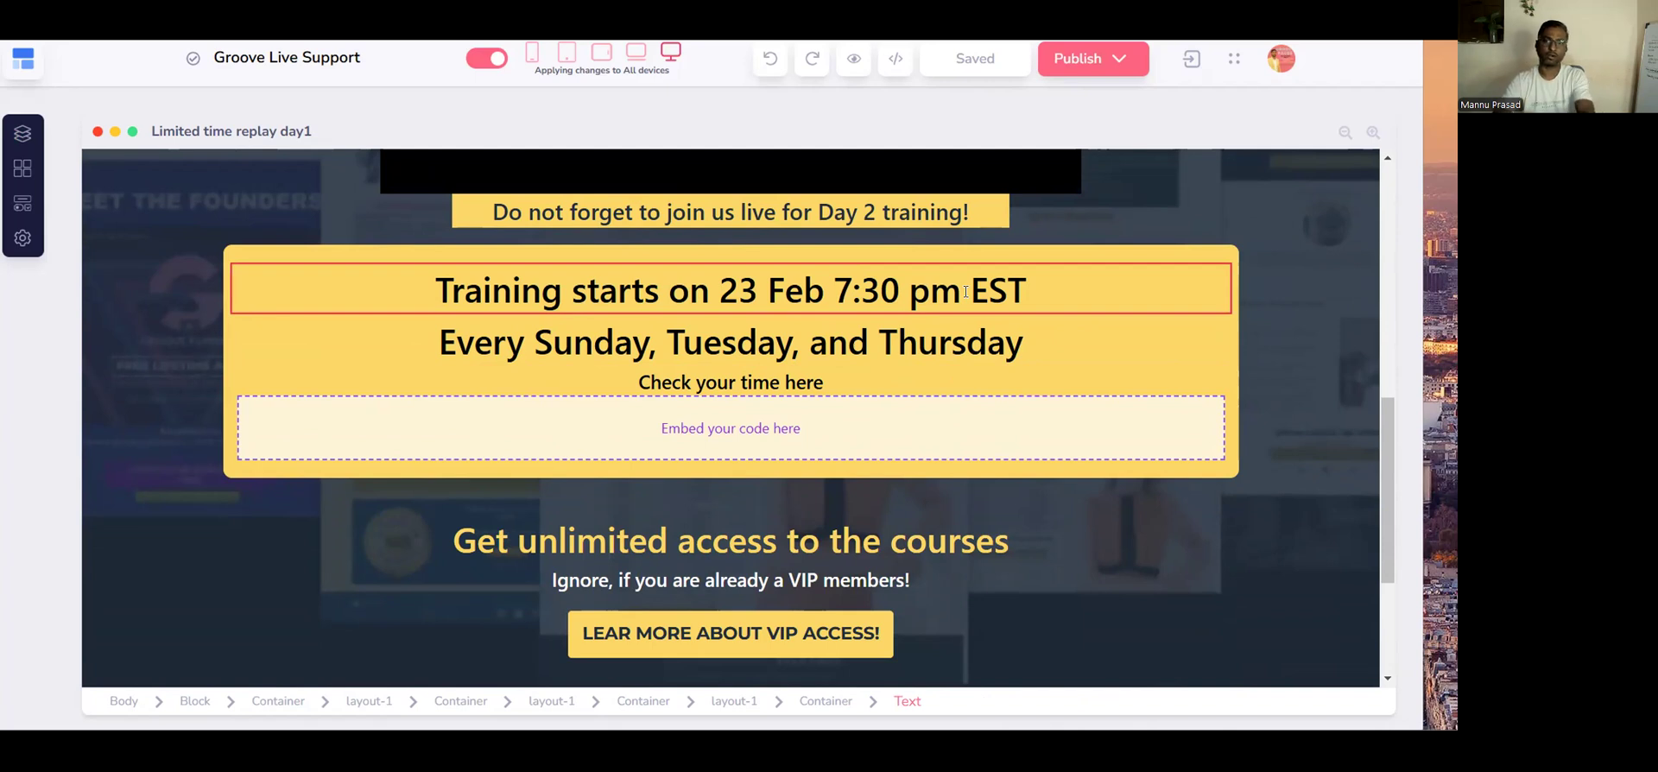
left_click(1014, 249)
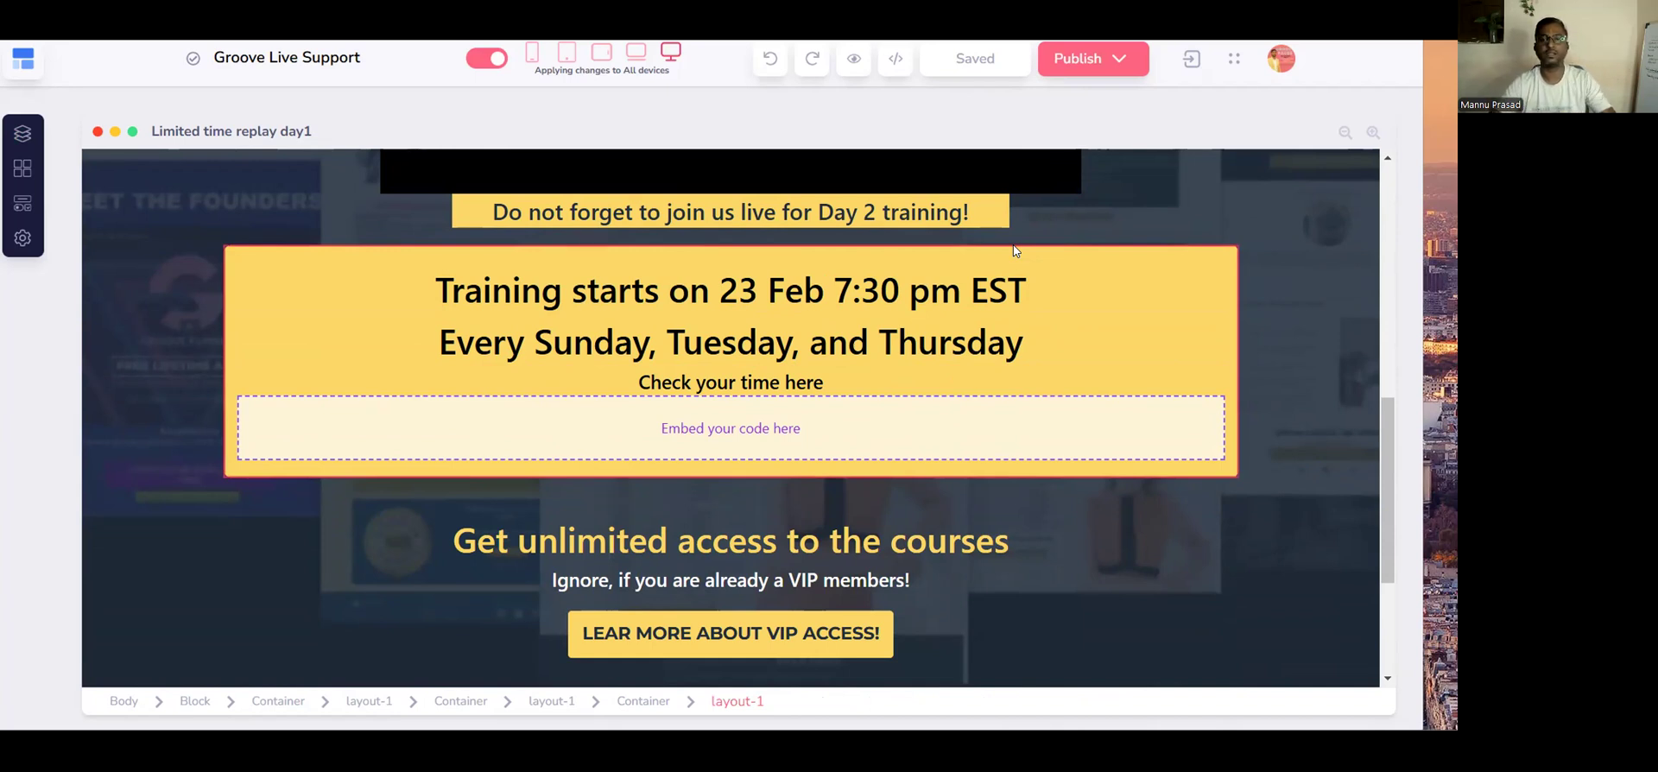
left_click(922, 410)
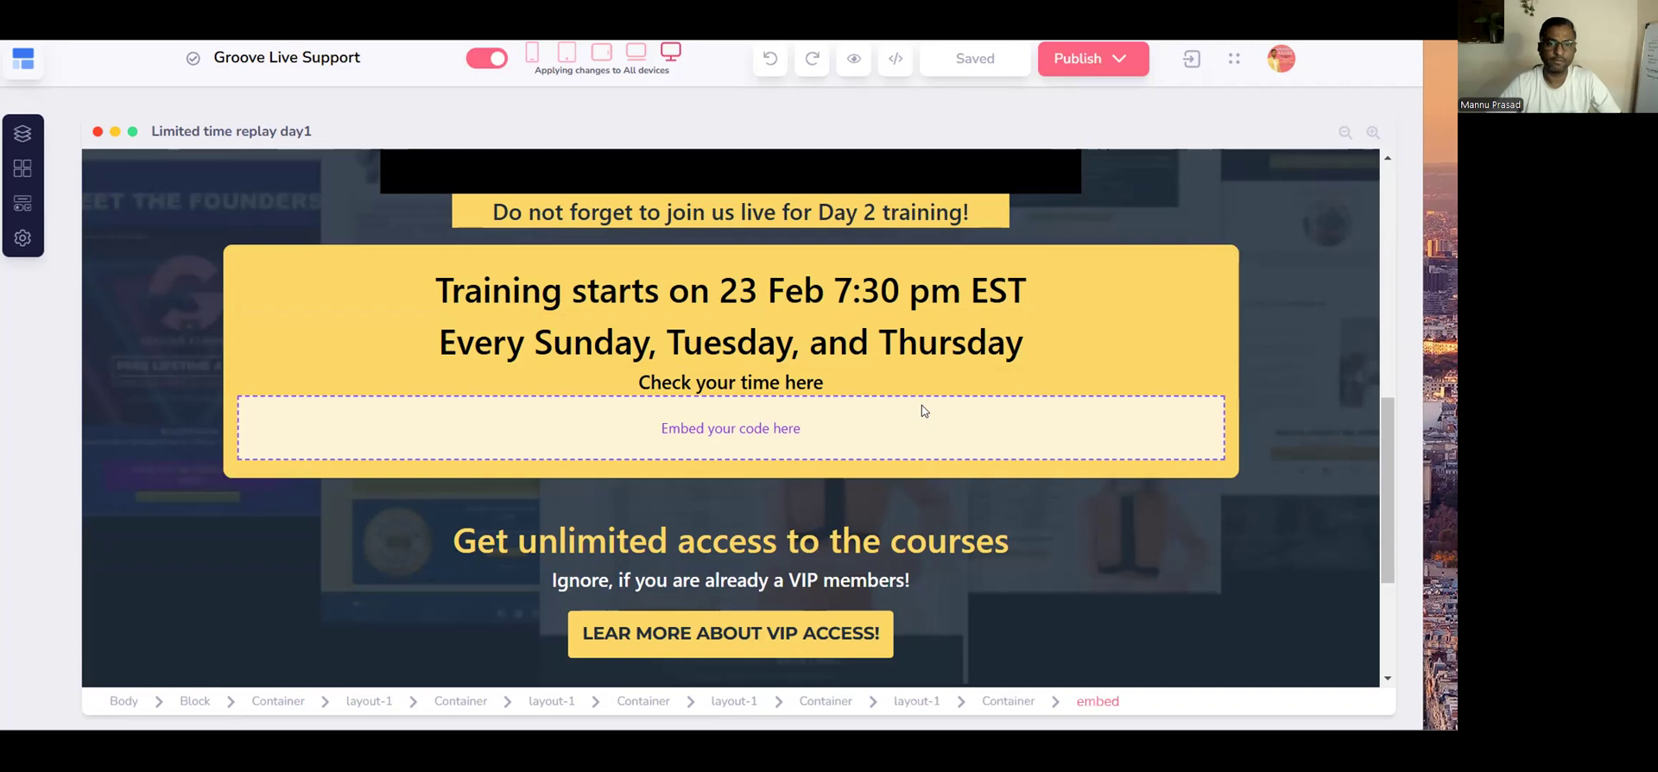
Preview the replay page and compare the Eastern Standard Time with the local time in its time conversion section.
left_click(852, 62)
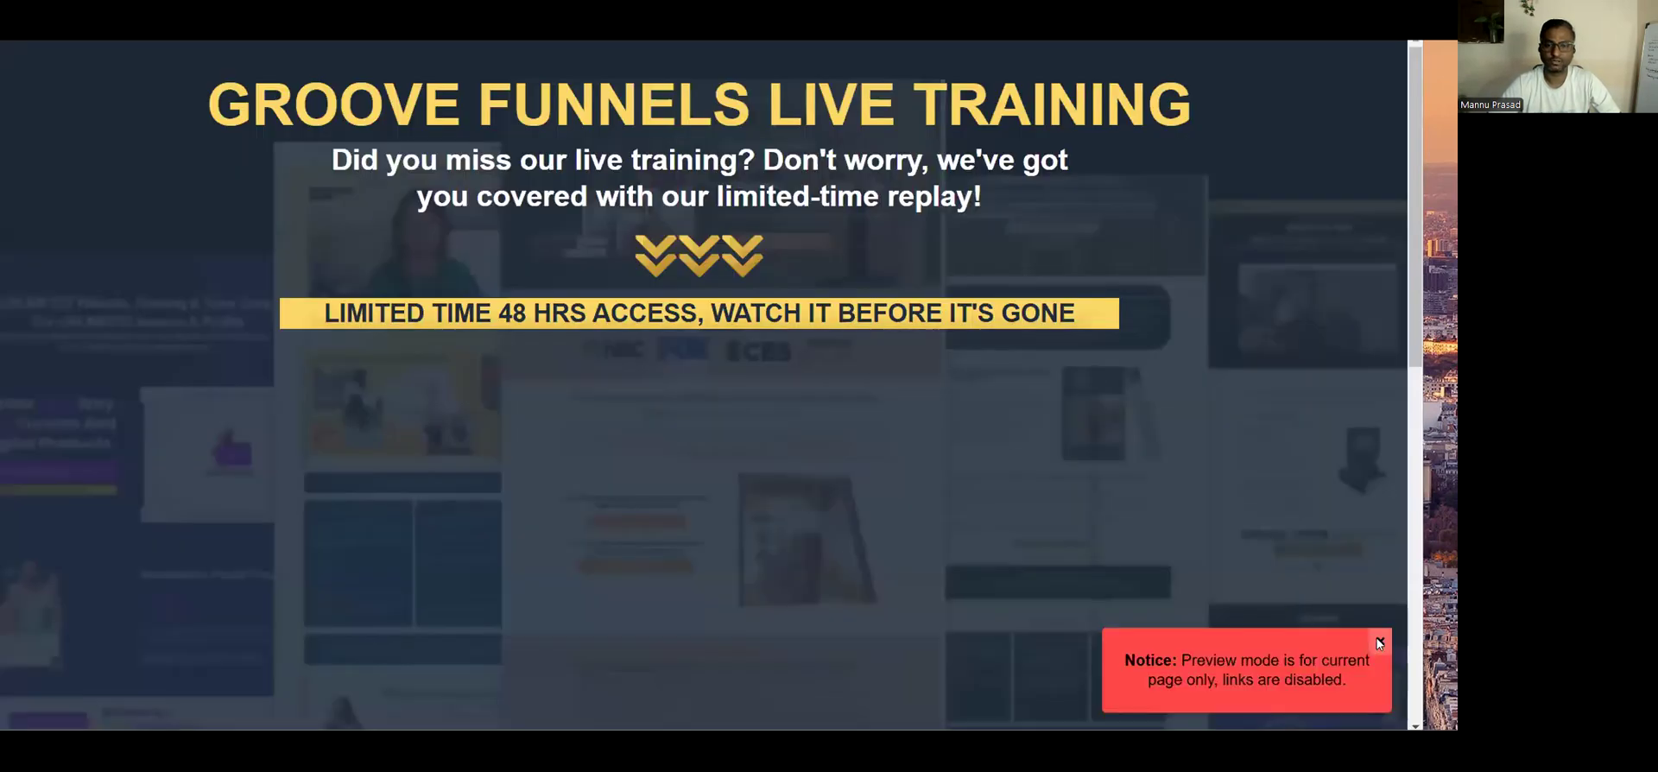
left_click(1379, 640)
scroll(1036, 519, "down", 10)
left_click_drag(465, 240, 978, 235)
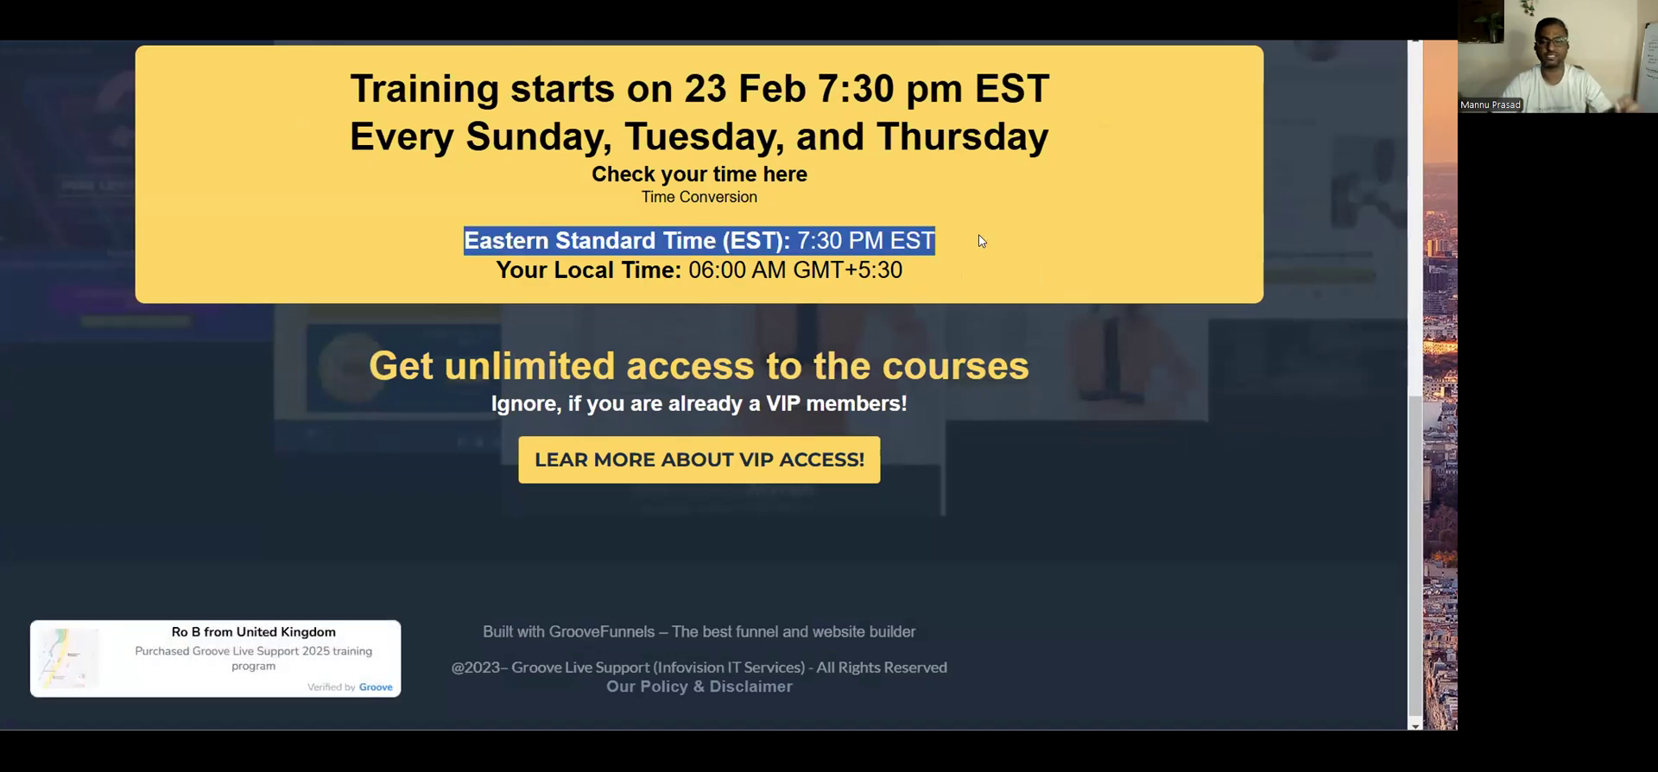
left_click_drag(473, 268, 936, 272)
left_click(760, 265)
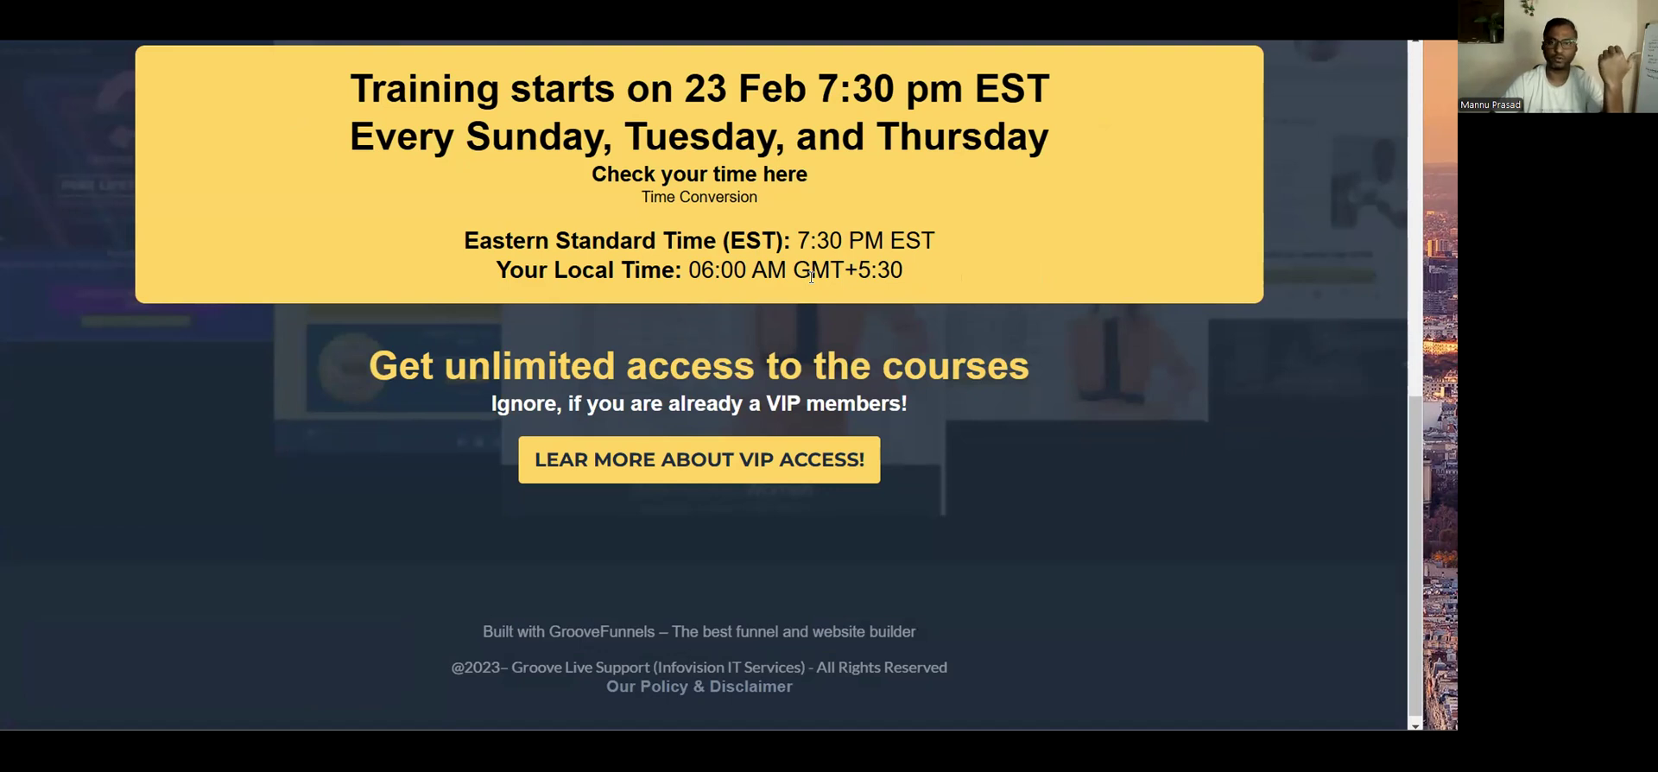
left_click_drag(495, 268, 792, 242)
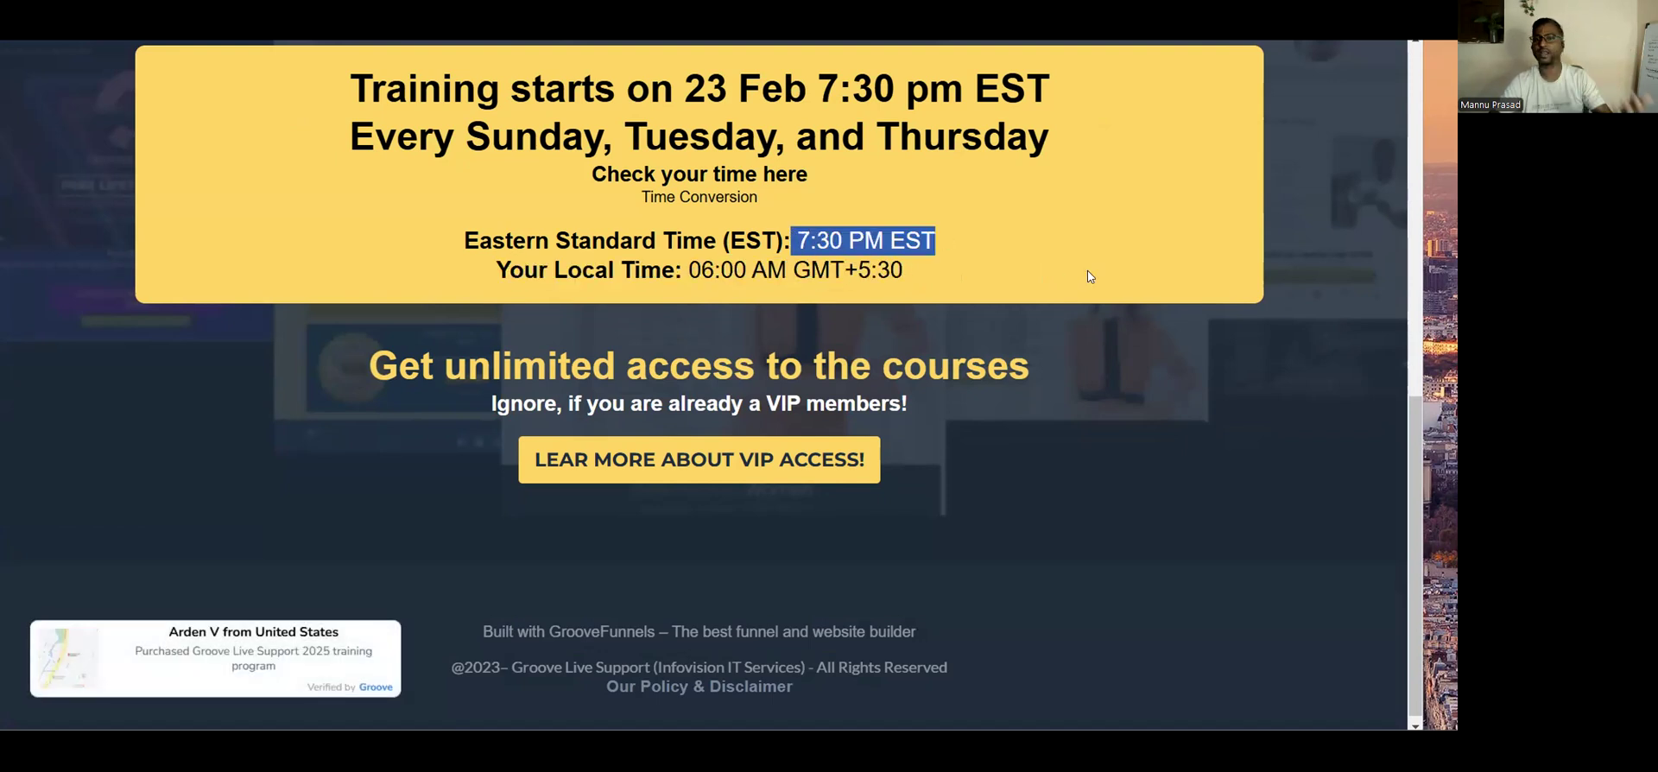
left_click(934, 283)
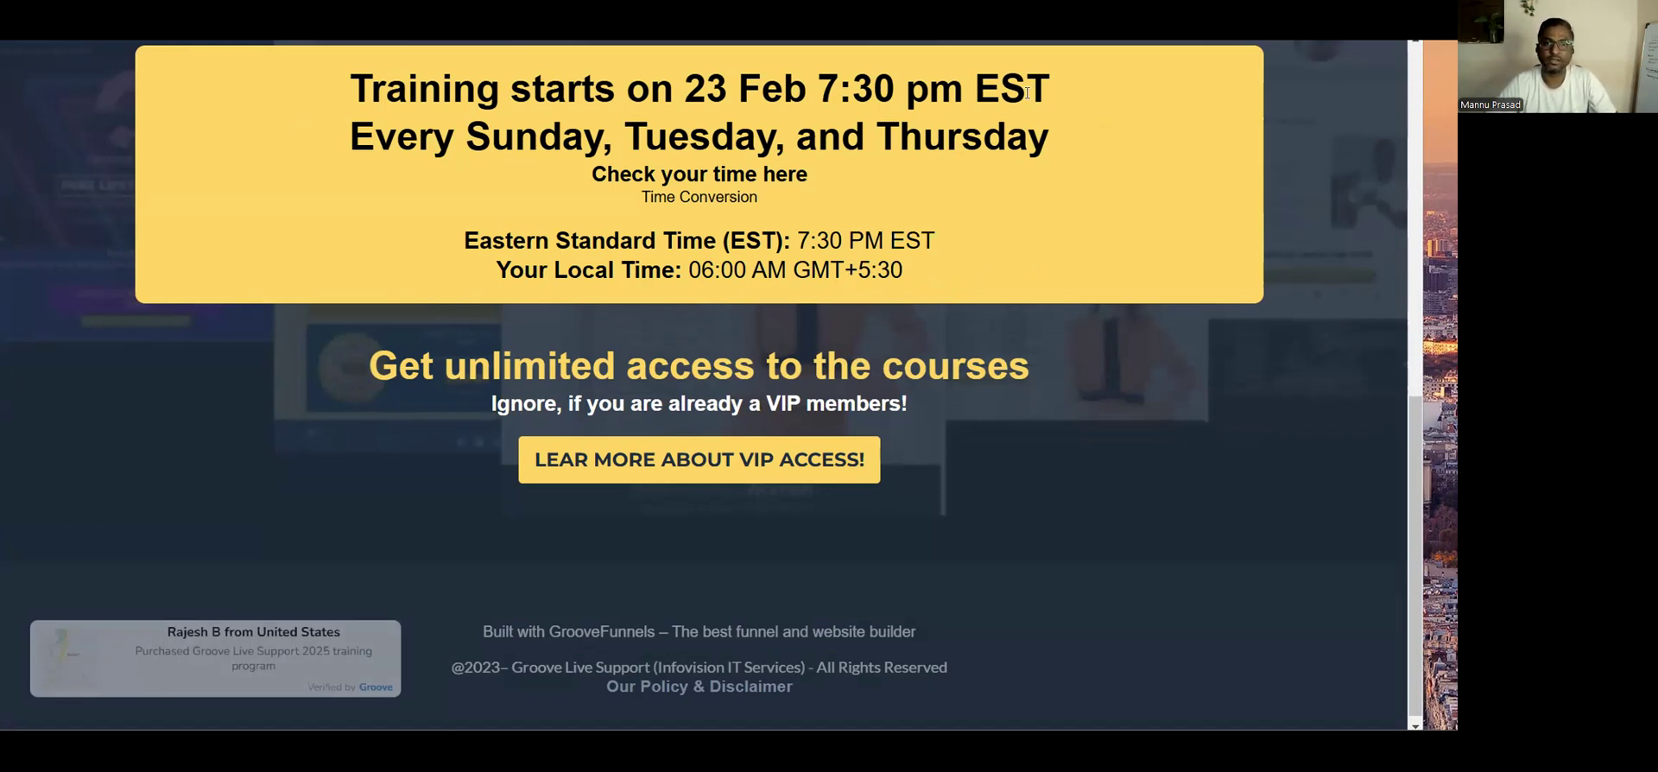
Return to the builder and inspect the replay page's headline container, limited-time banner and video.
key("ctrl+Tab")
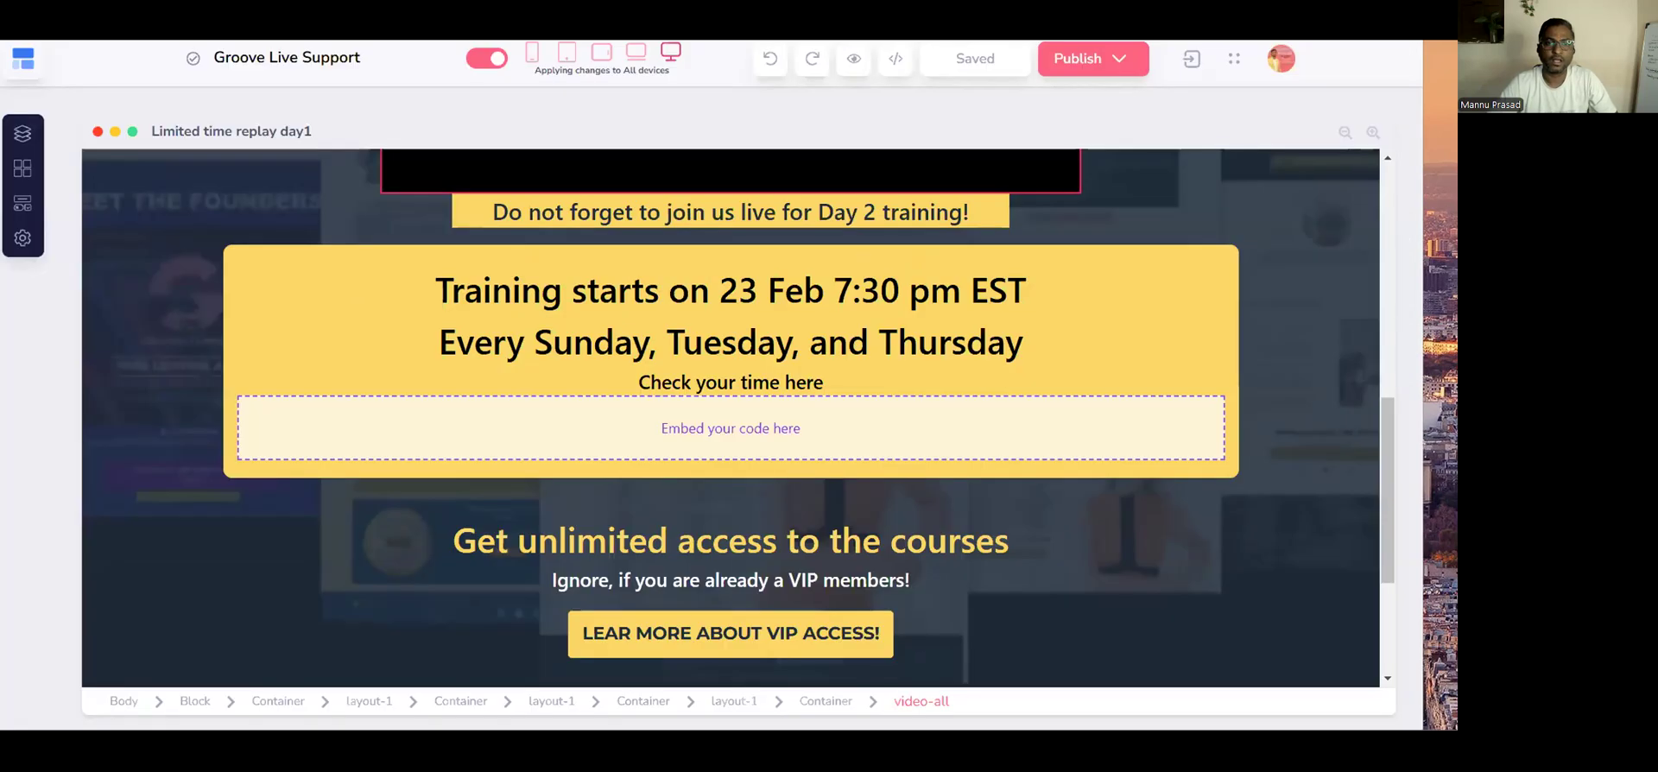
scroll(1156, 298, "up", 7)
scroll(1156, 294, "up", 1)
scroll(1155, 294, "down", 3)
scroll(1155, 294, "up", 4)
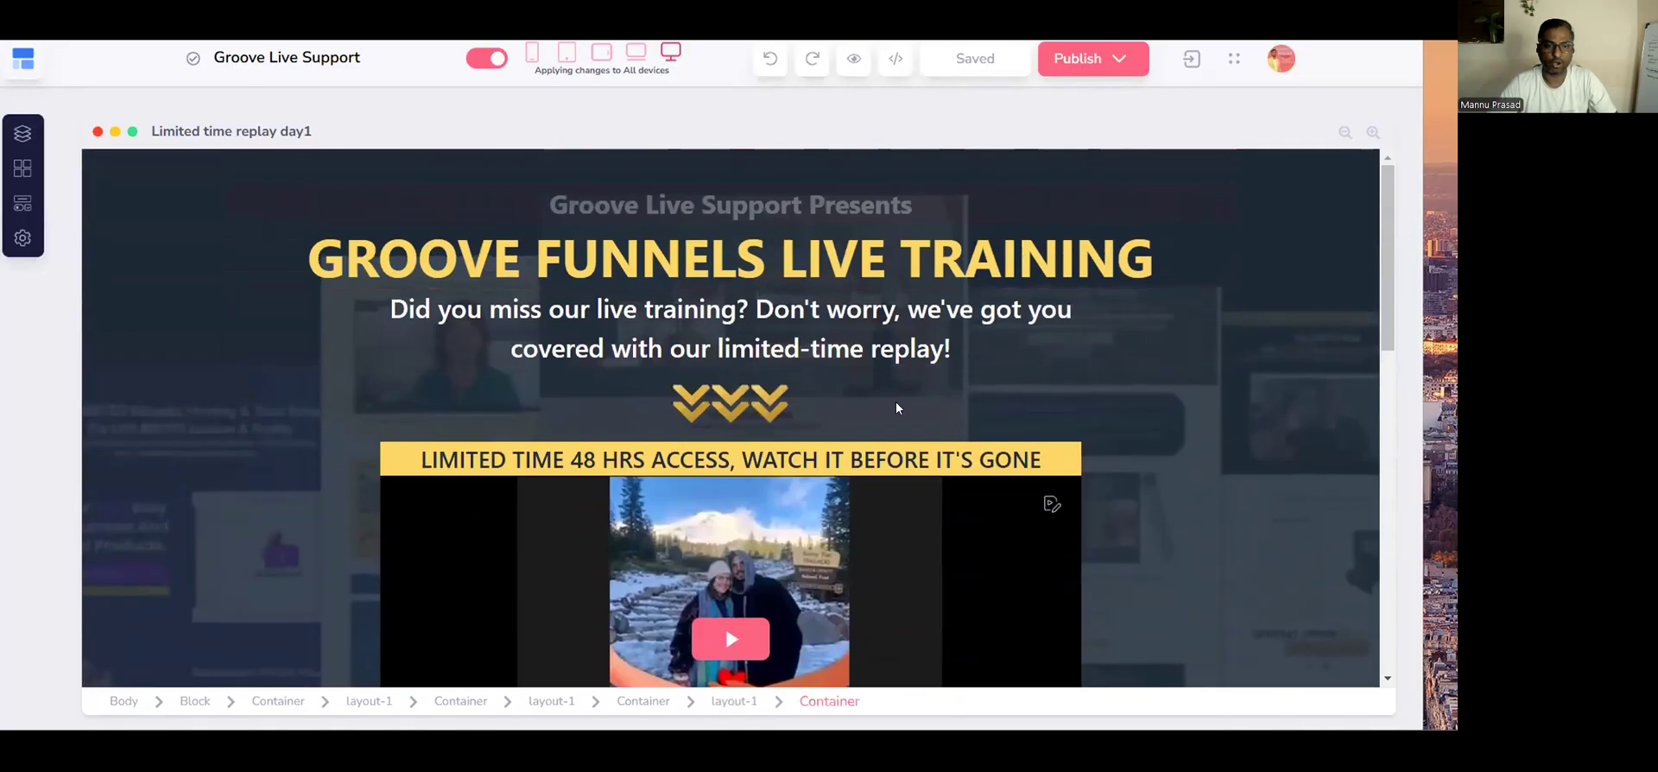
left_click(1143, 375)
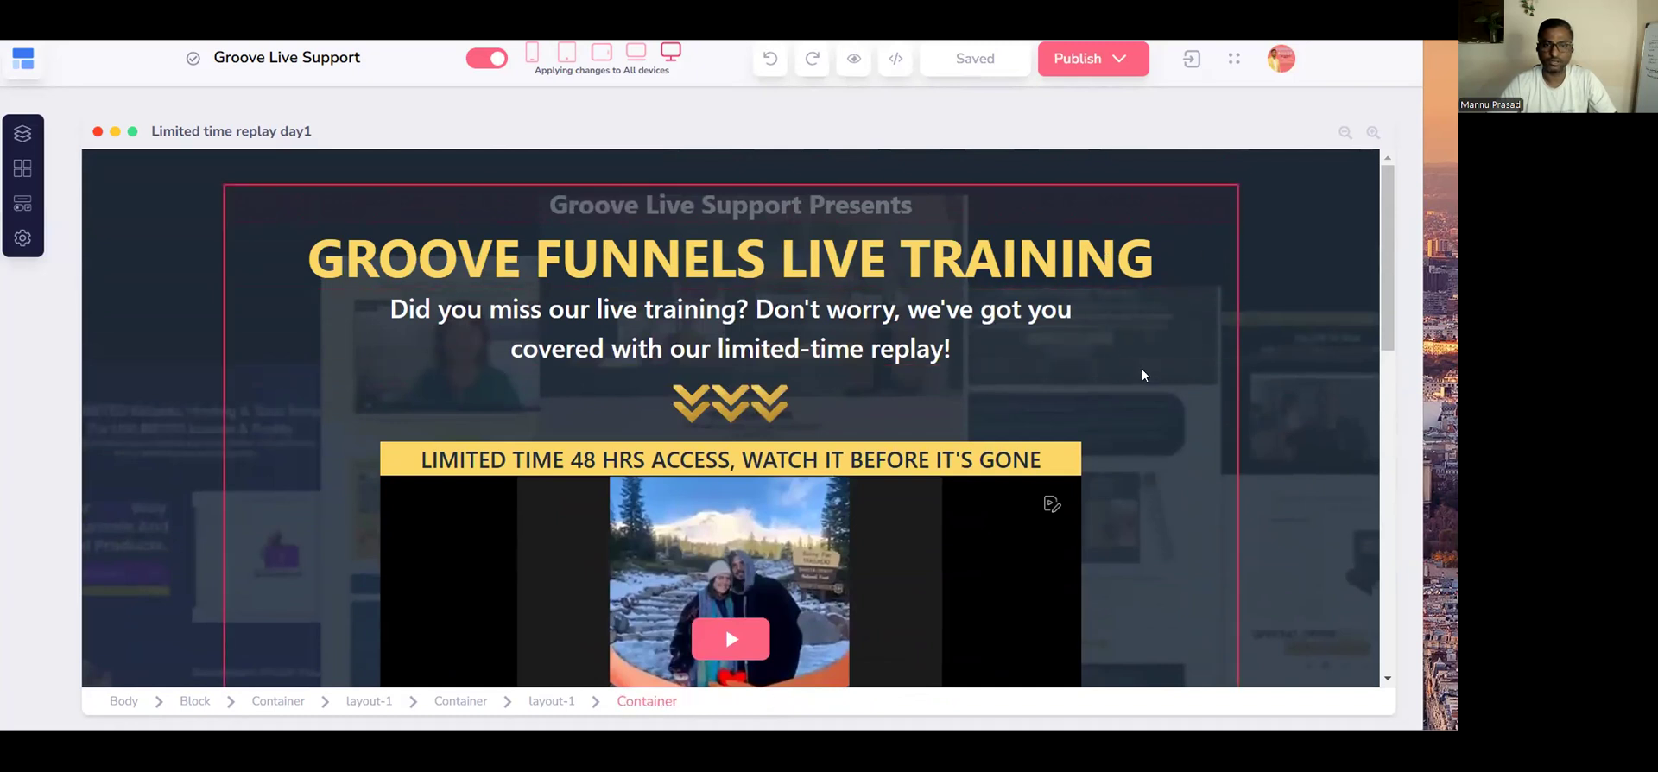
left_click(465, 450)
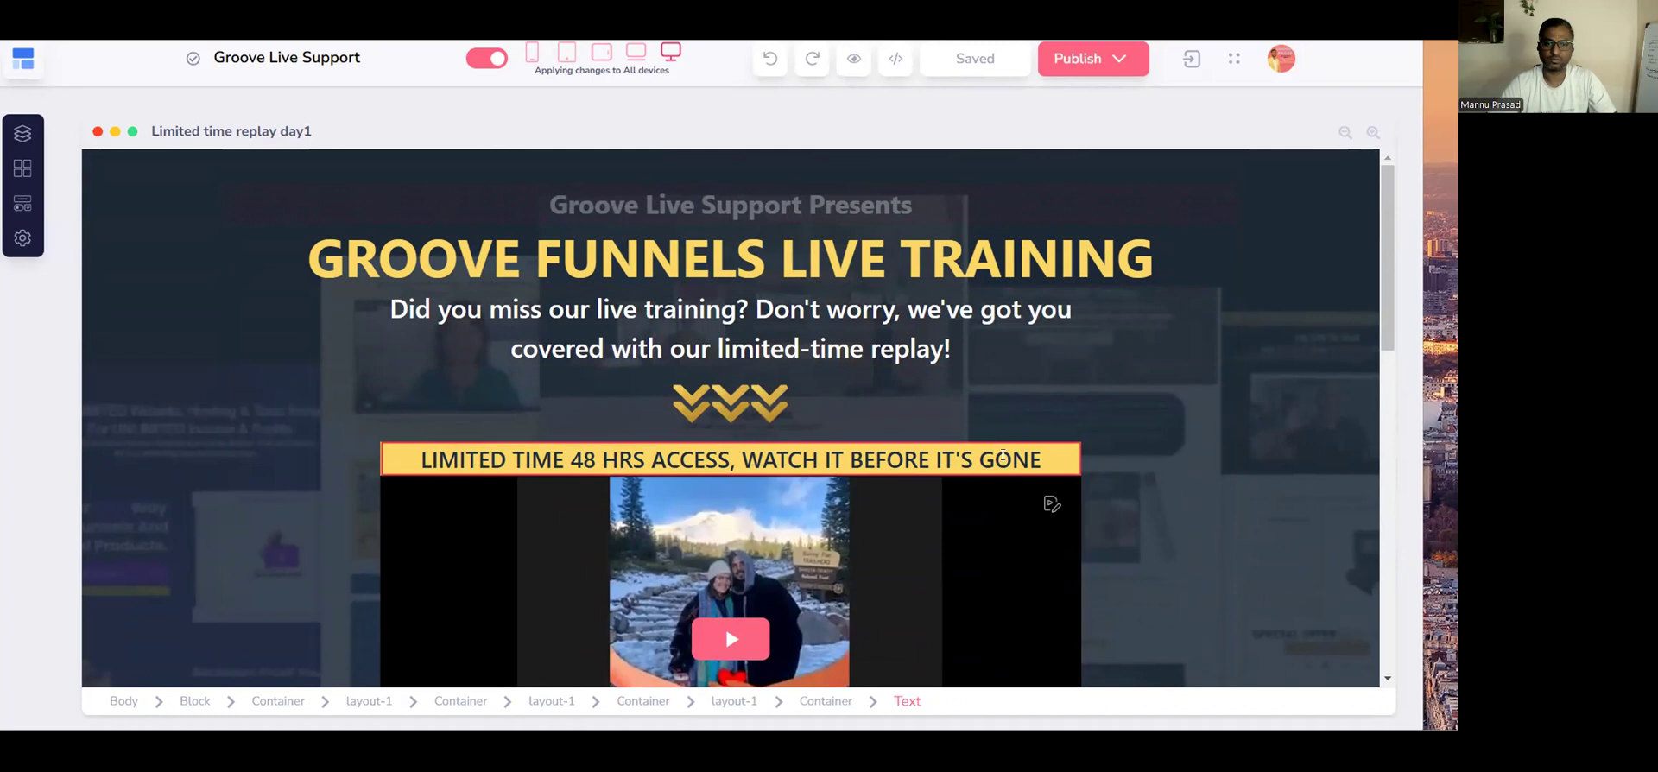
left_click(204, 384)
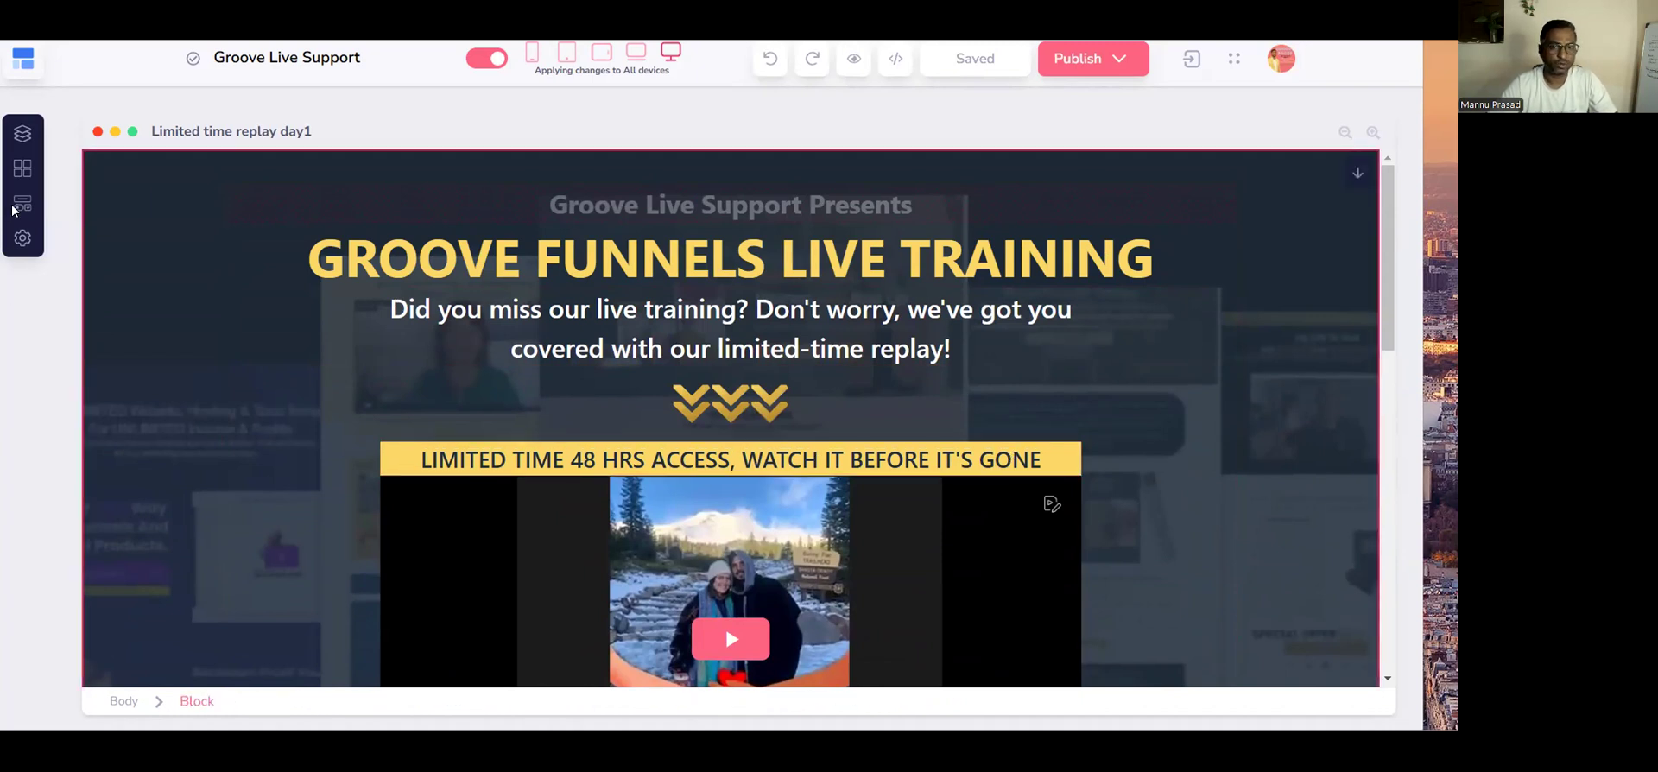
Check the available elements on the replay page and again on the Home page, dismissing the redirect notice.
left_click(19, 206)
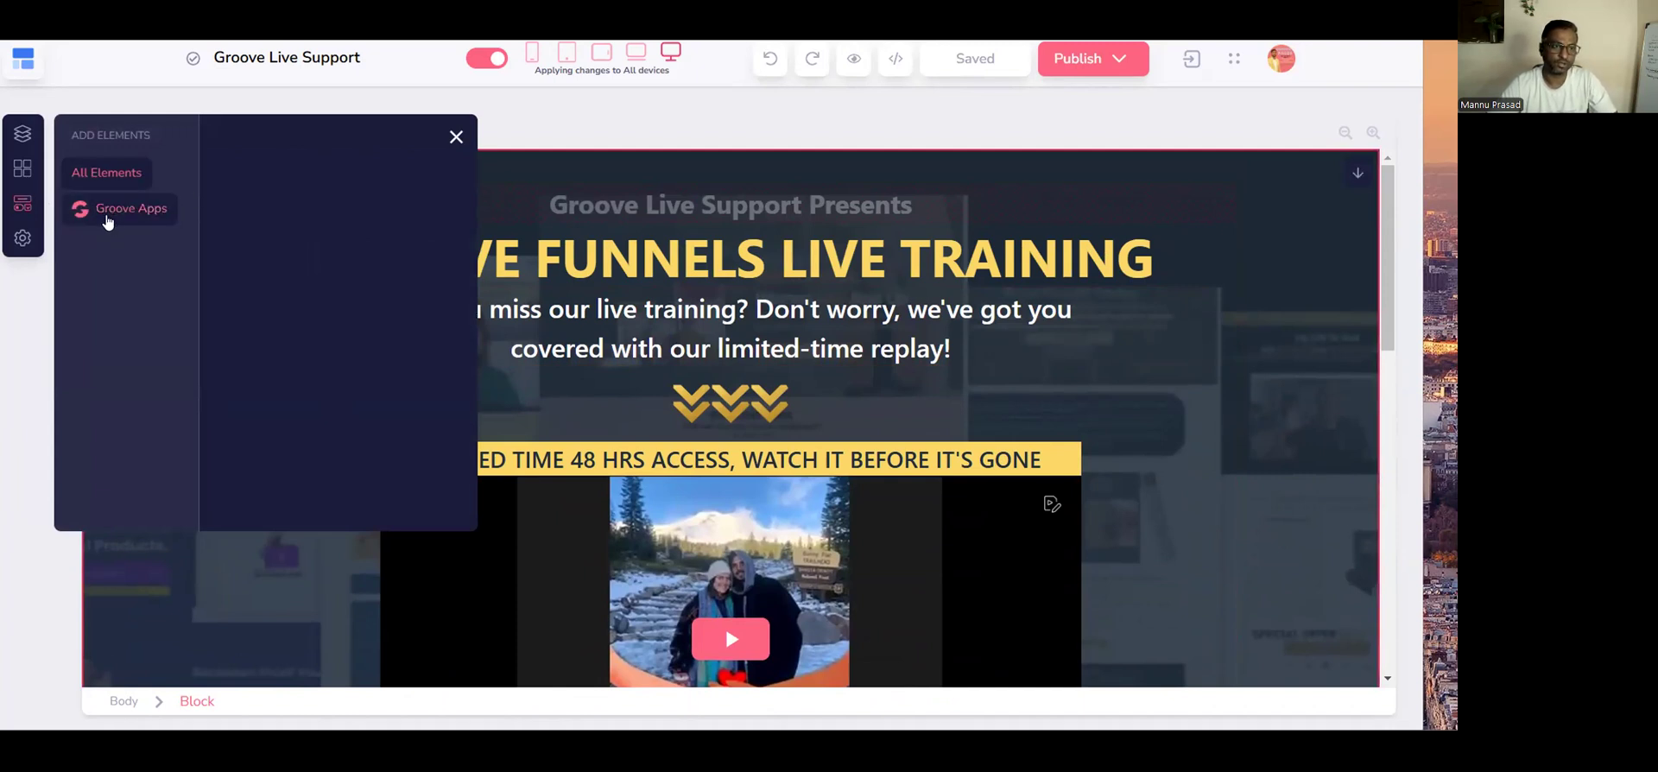
left_click(456, 136)
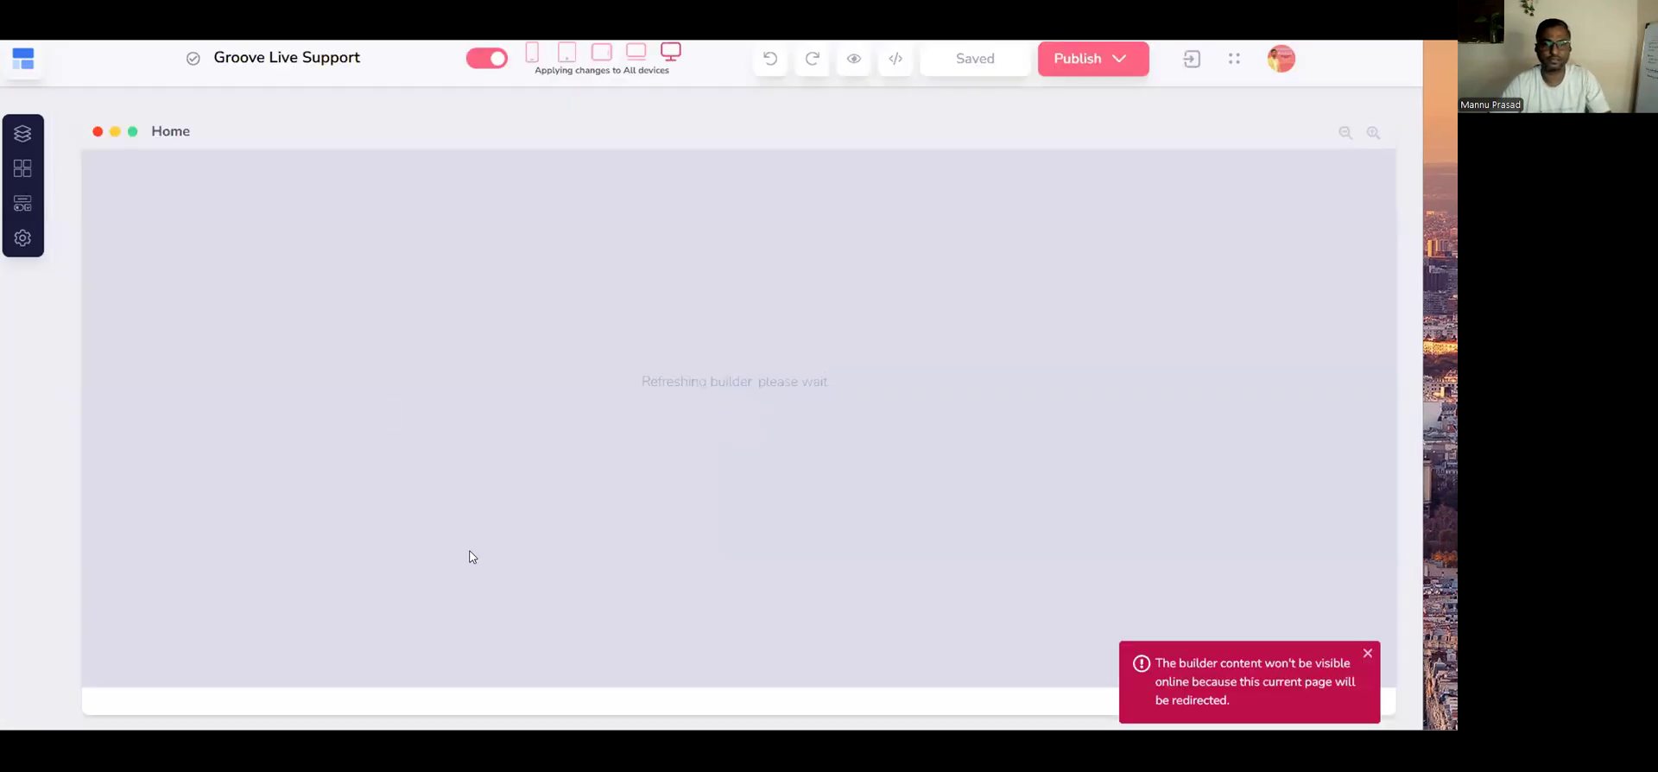
left_click(1368, 653)
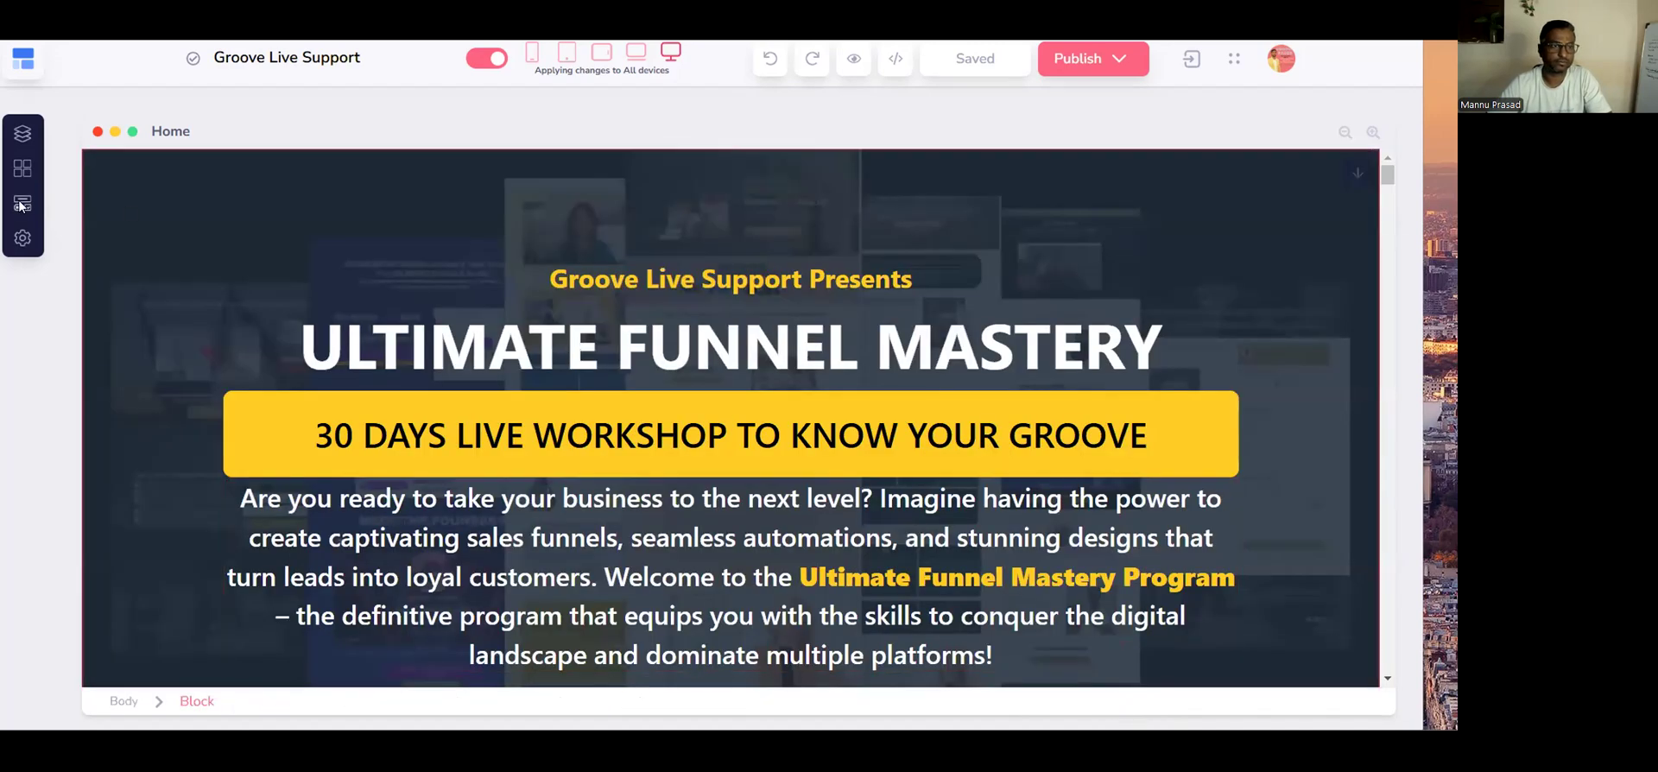
left_click(21, 203)
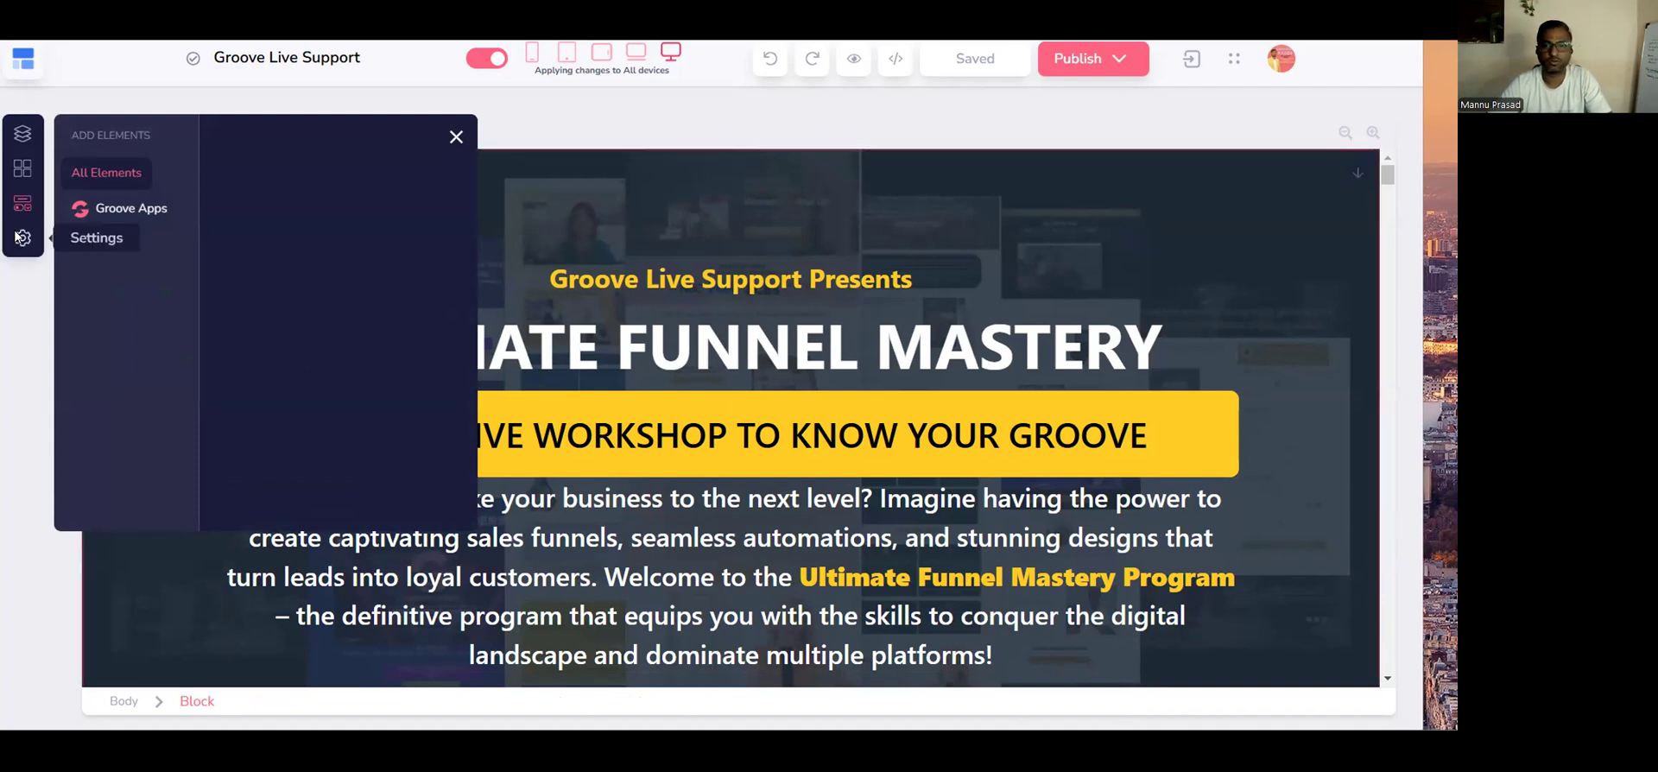
left_click(456, 138)
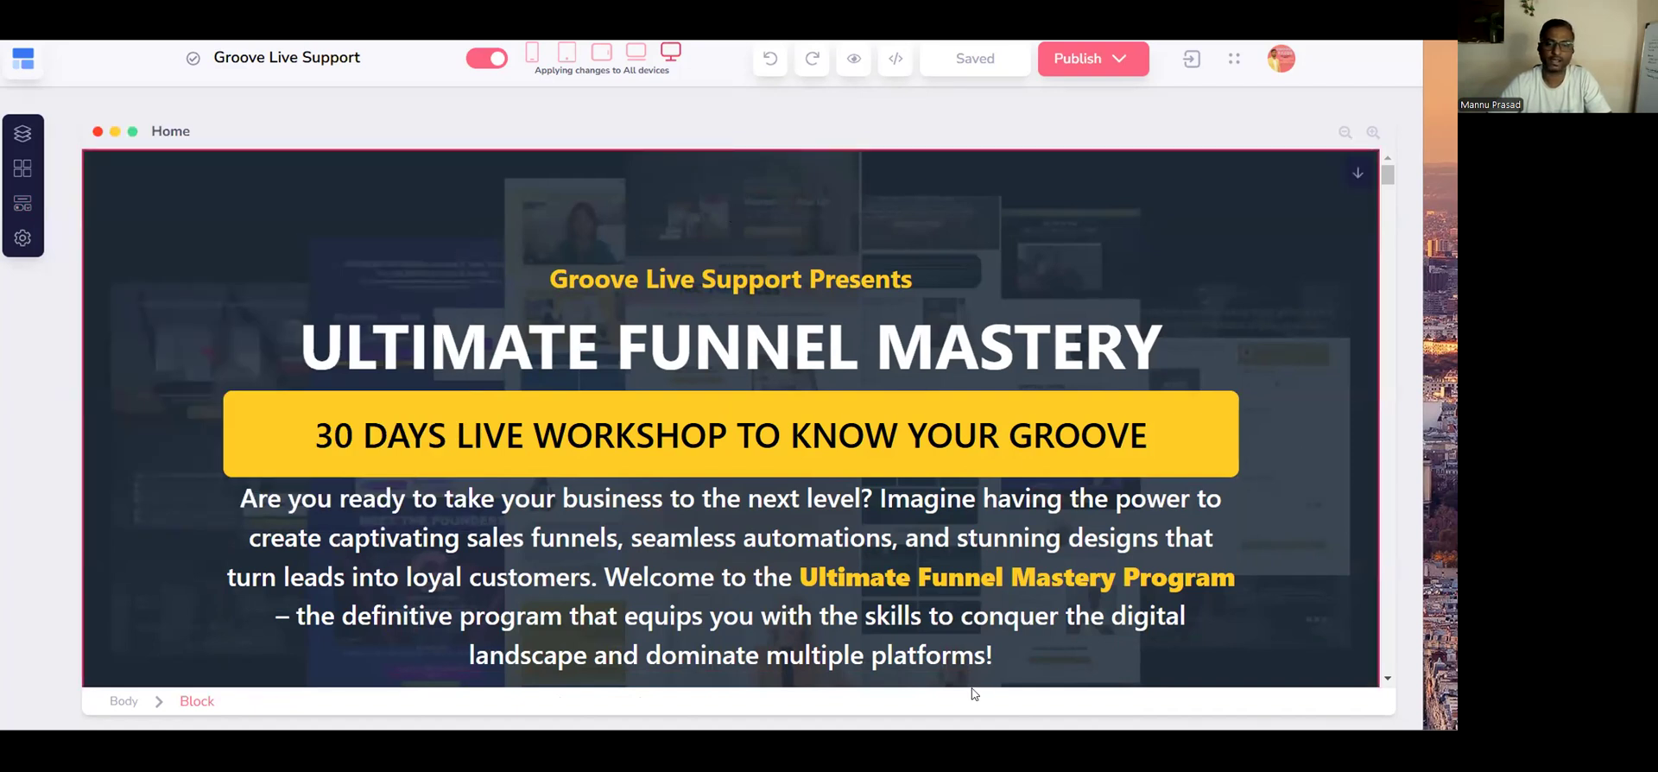
Open the Limited time replay day1 page from the website's page list.
left_click(22, 133)
scroll(326, 495, "down", 3)
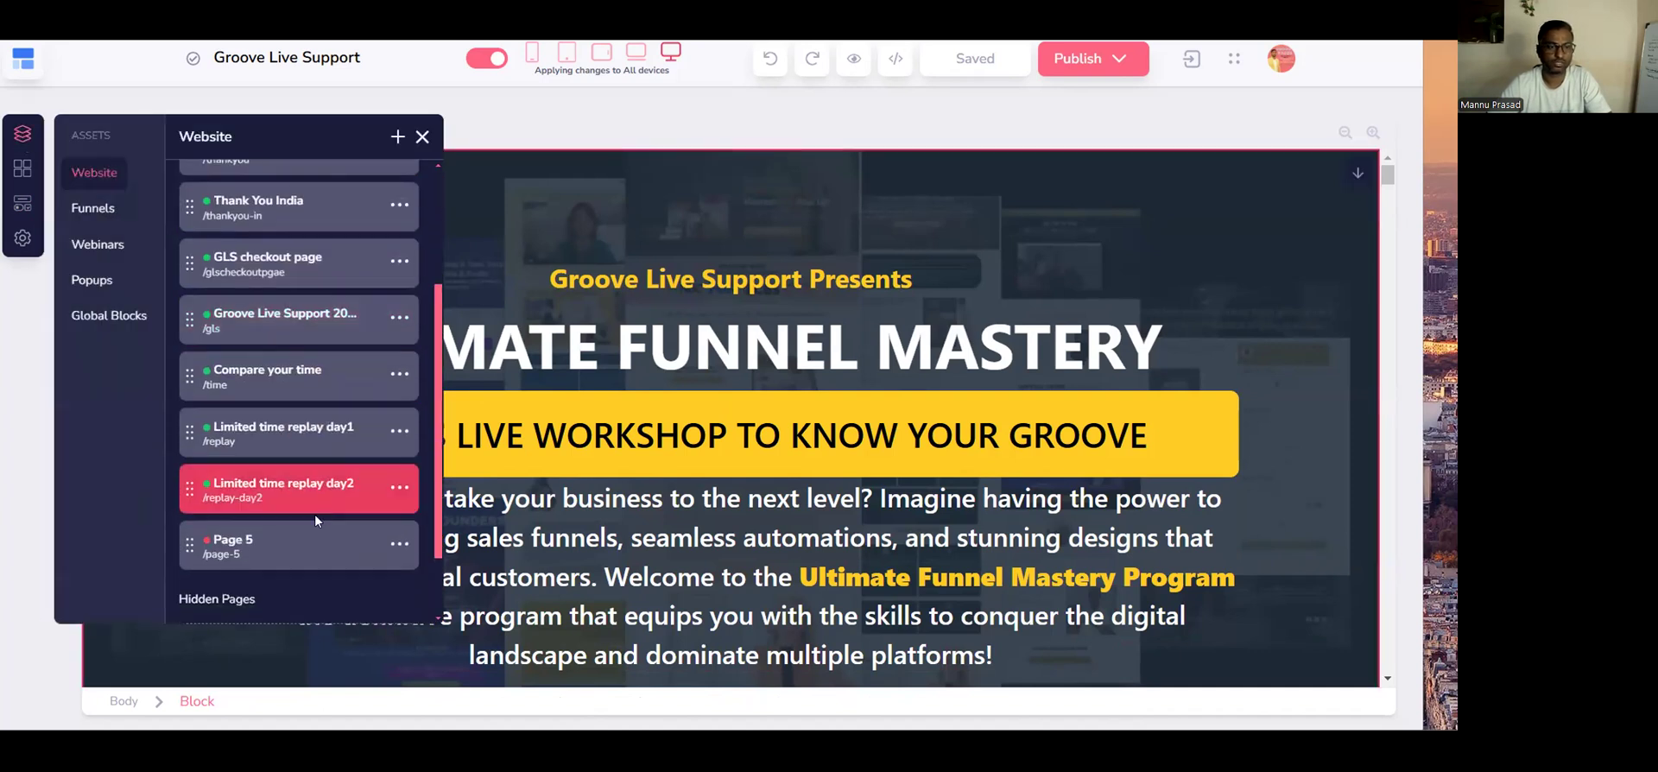
left_click(300, 445)
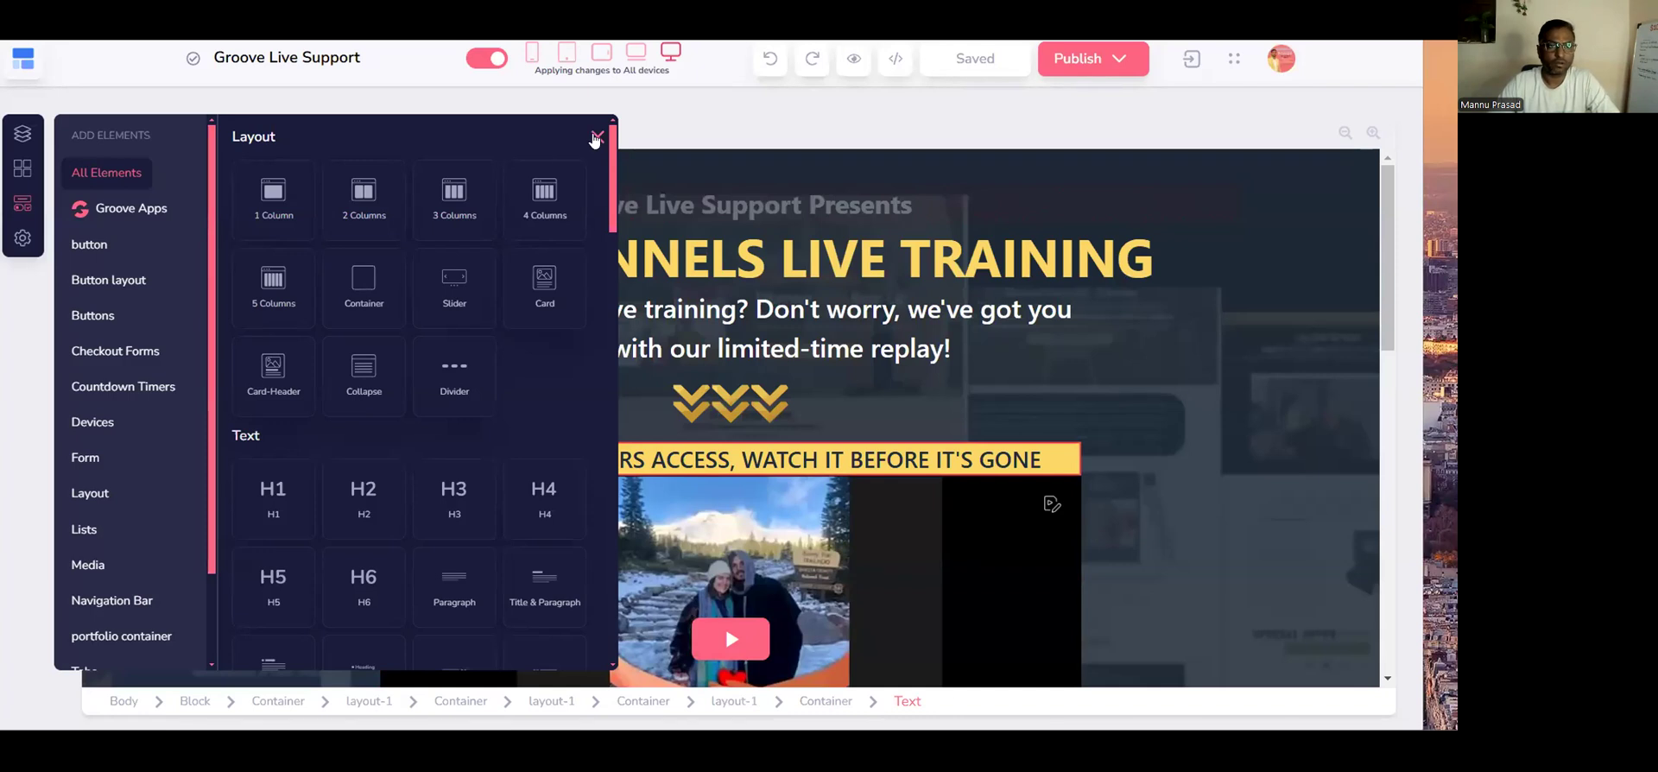
Look through the layout, text, list and button elements available for the replay page.
left_click(596, 136)
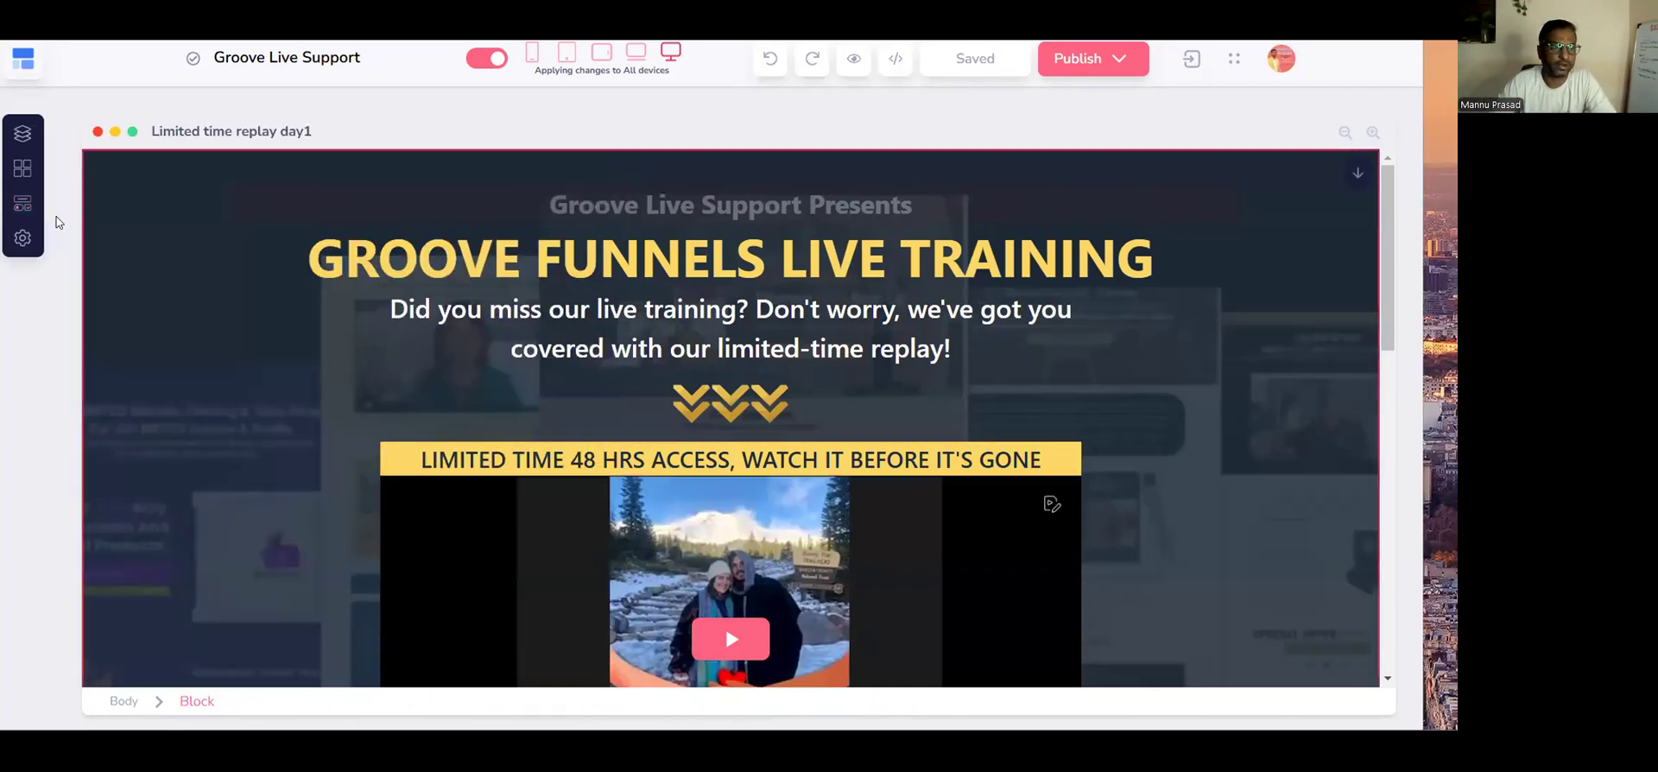
left_click(22, 205)
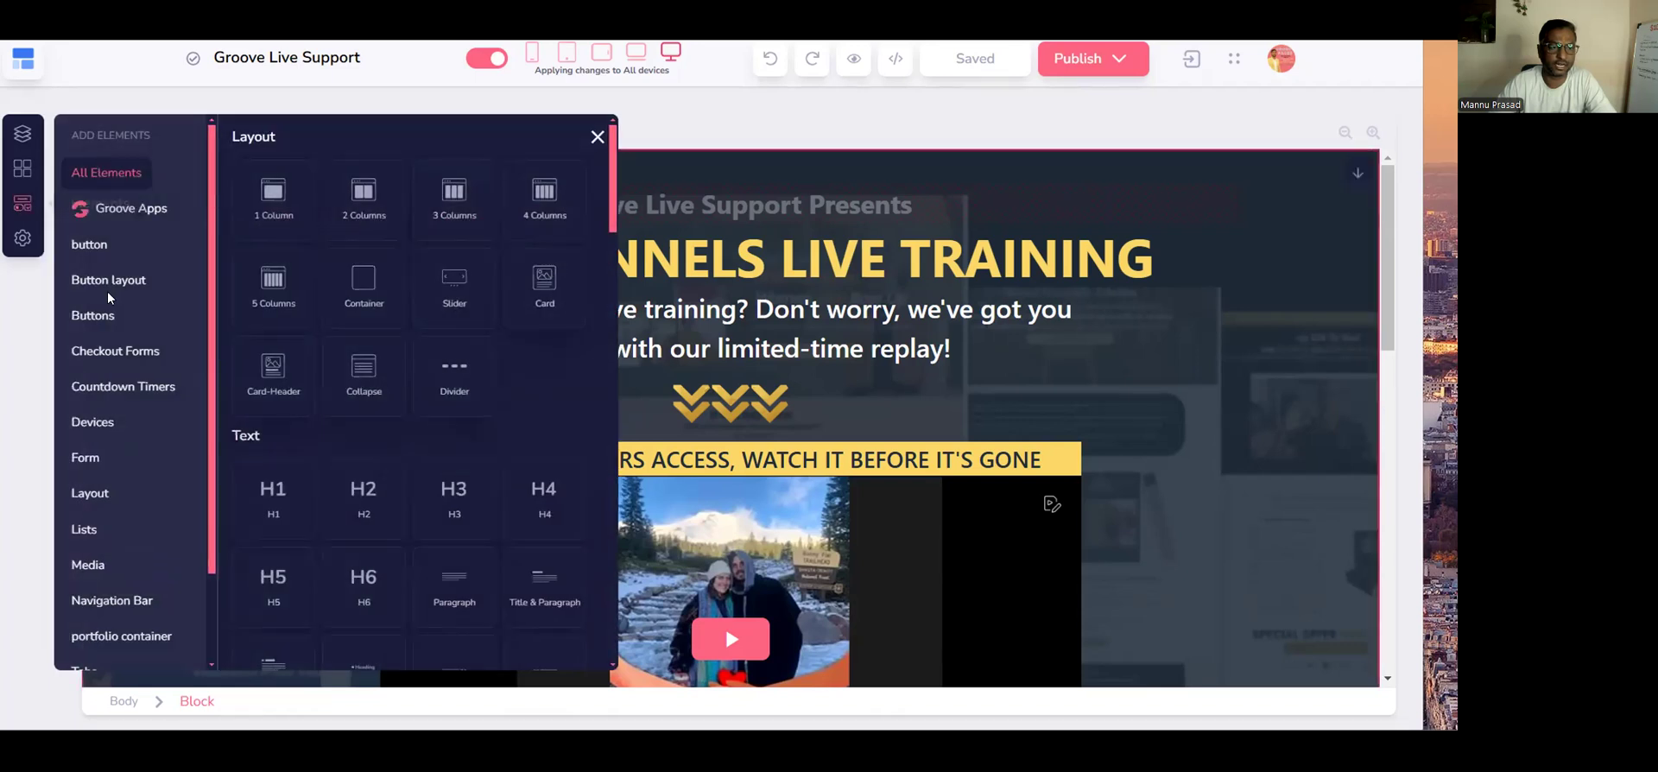
scroll(154, 471, "down", 3)
scroll(154, 471, "up", 3)
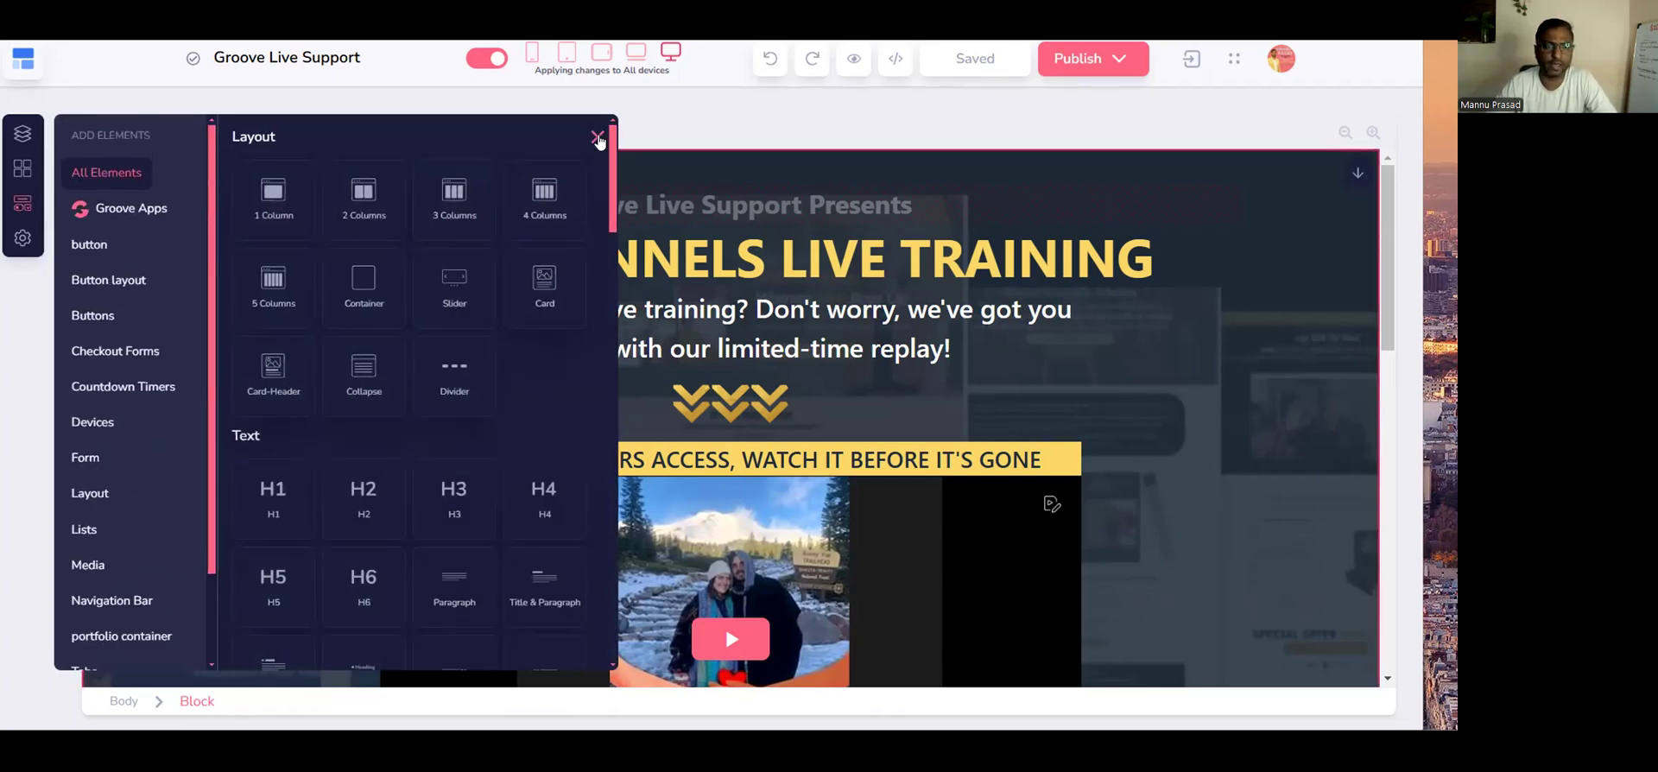
left_click(597, 138)
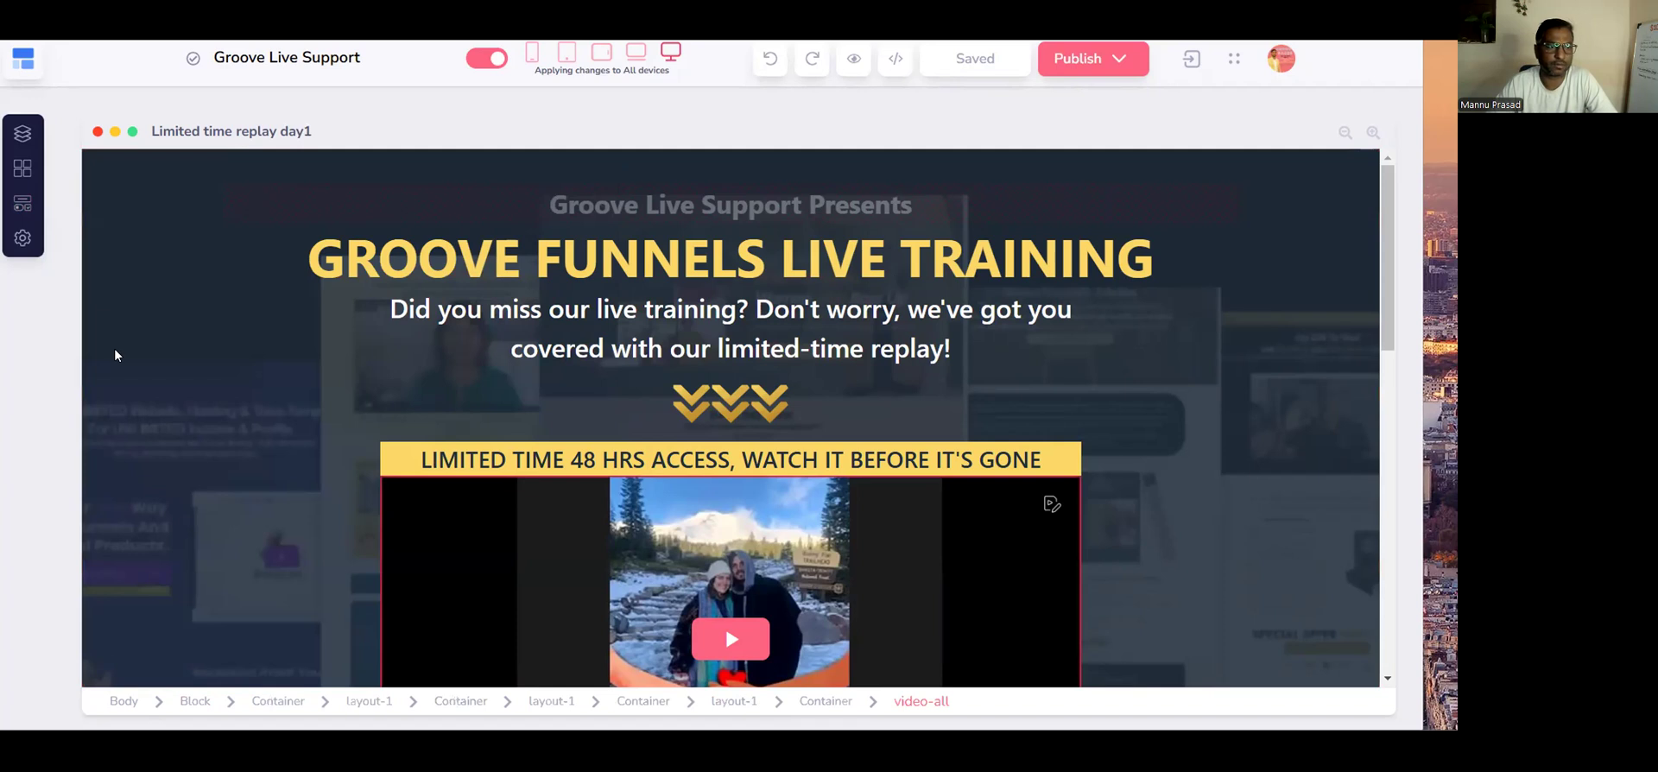
left_click(23, 203)
scroll(350, 456, "down", 1)
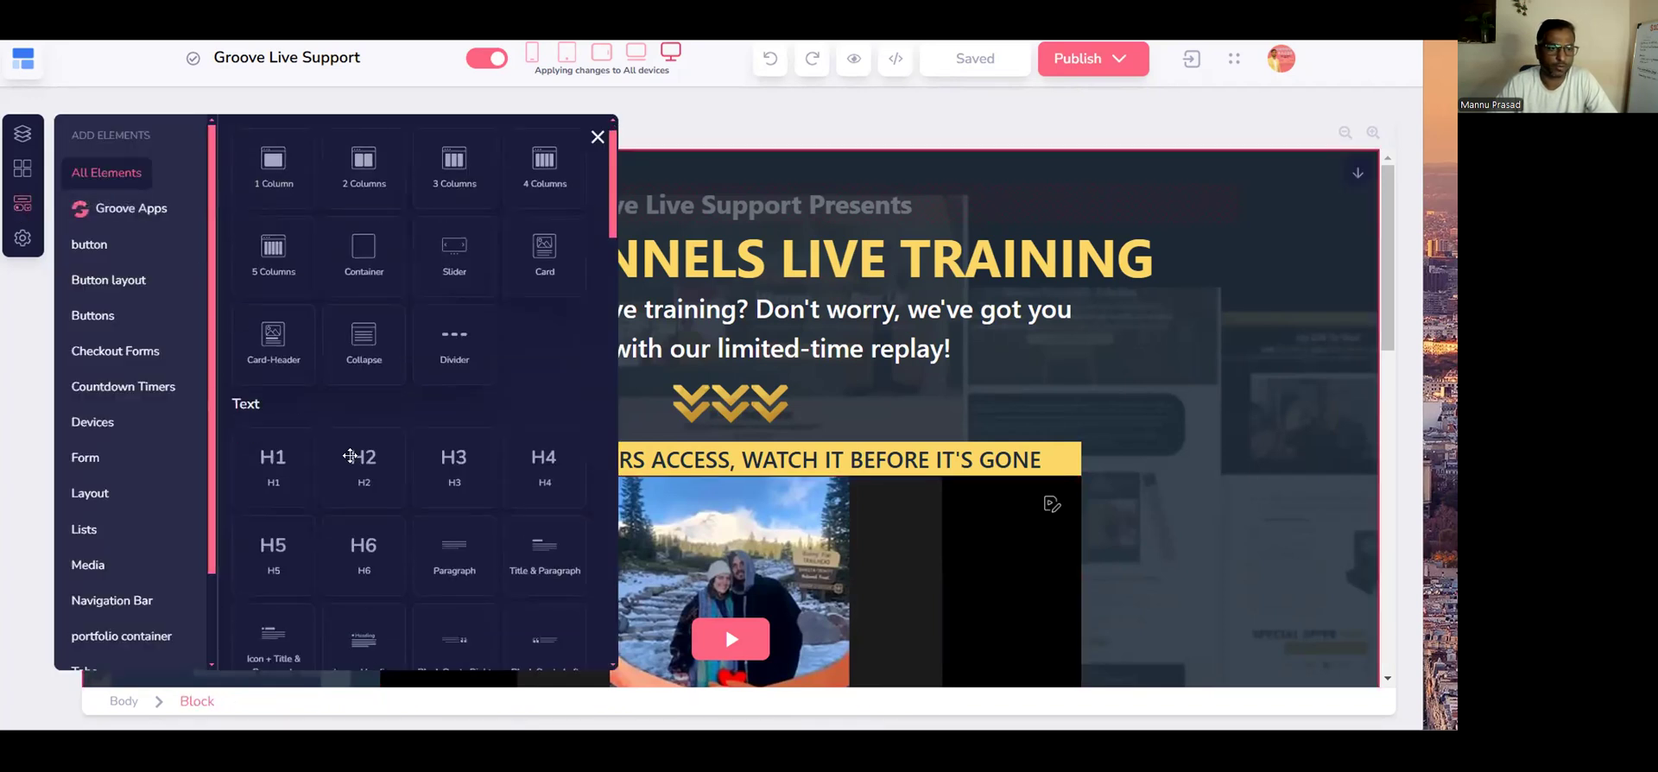
scroll(352, 450, "down", 5)
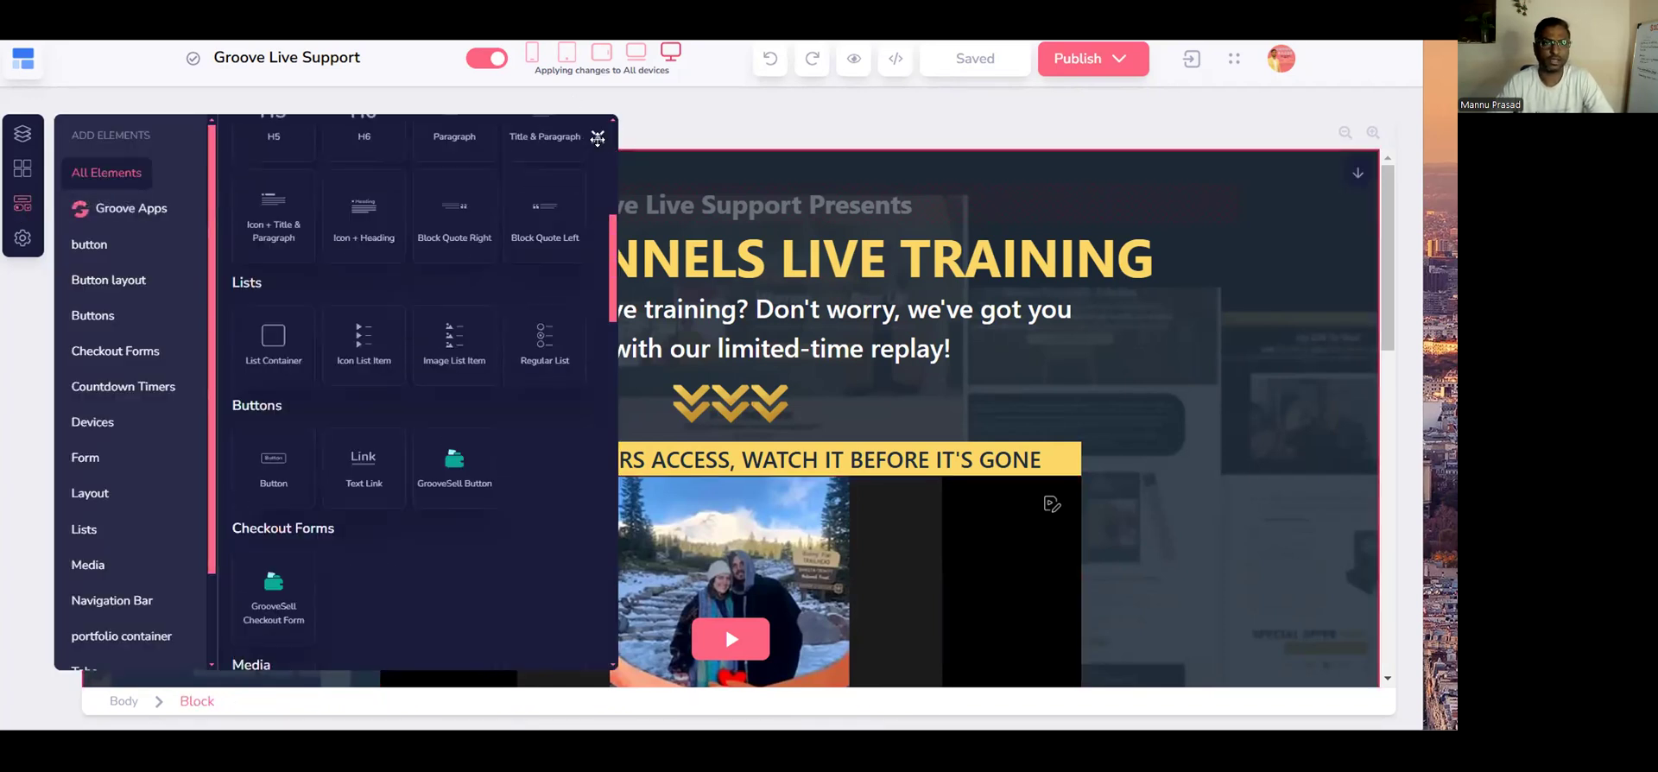
left_click(680, 603)
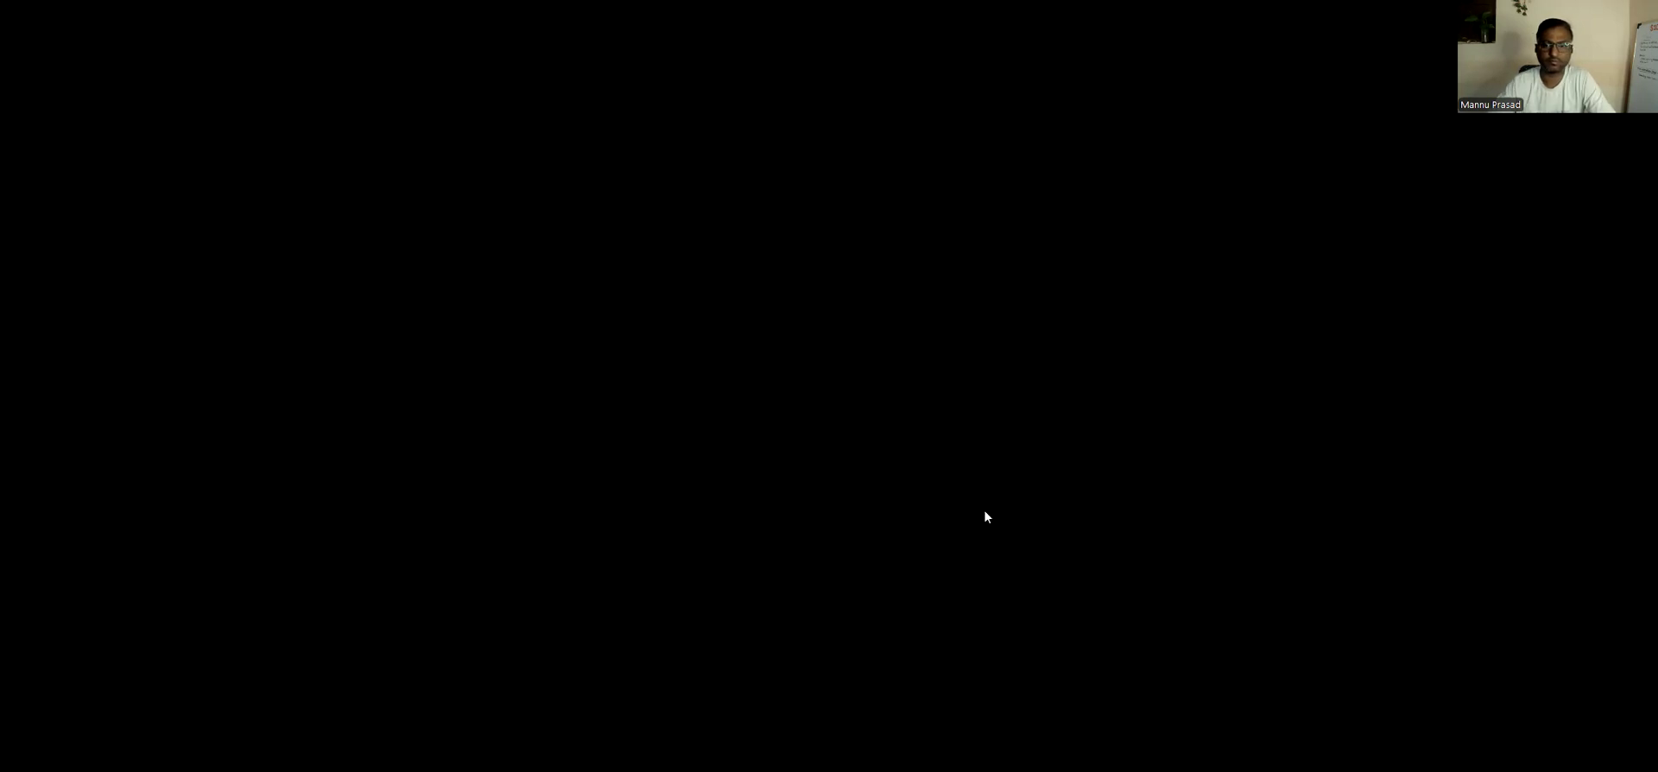
scroll(372, 476, "down", 2)
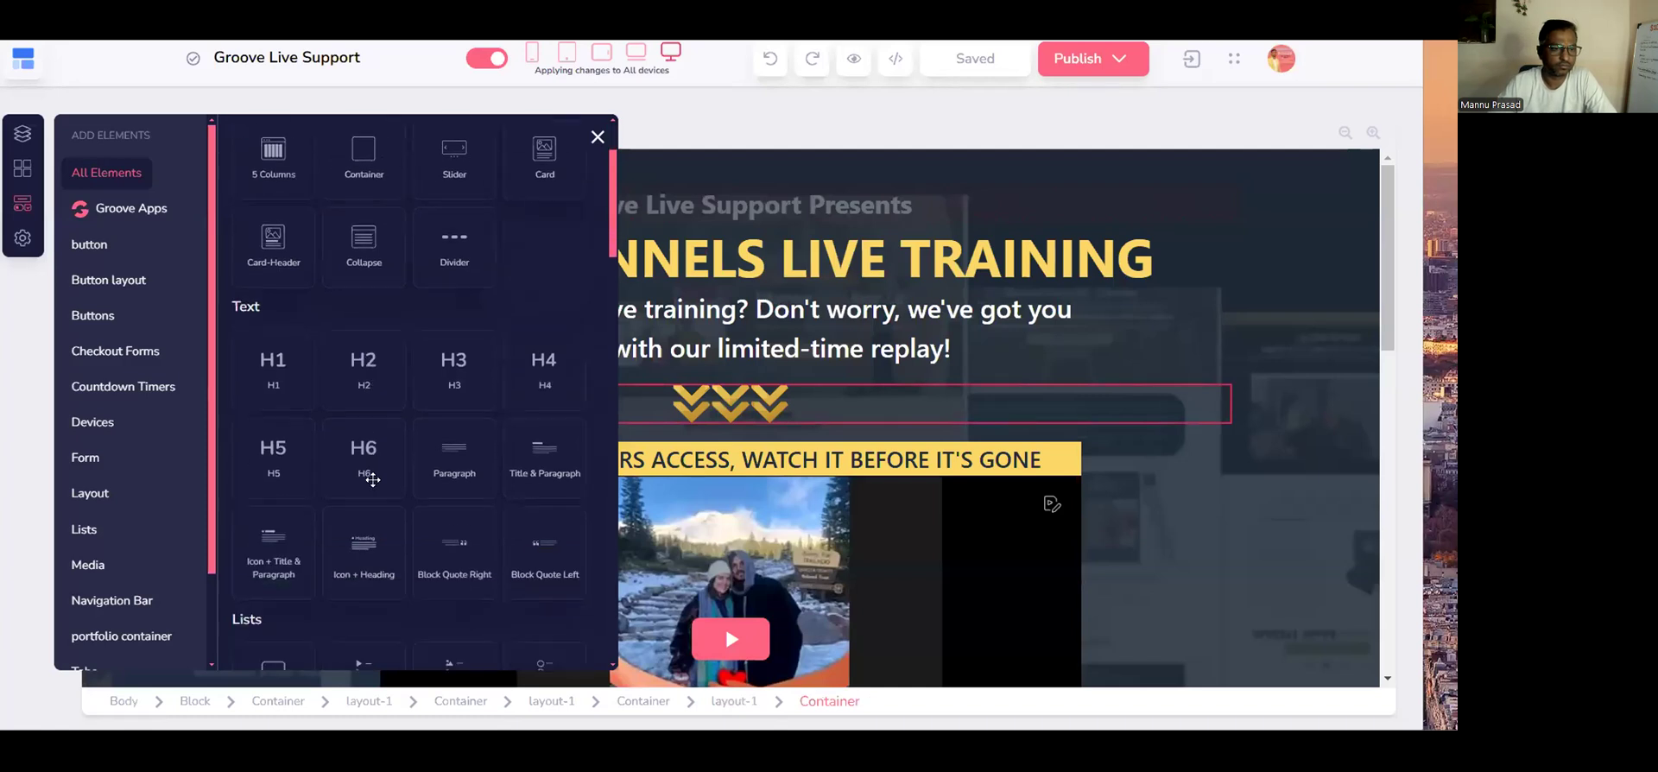
scroll(371, 476, "up", 2)
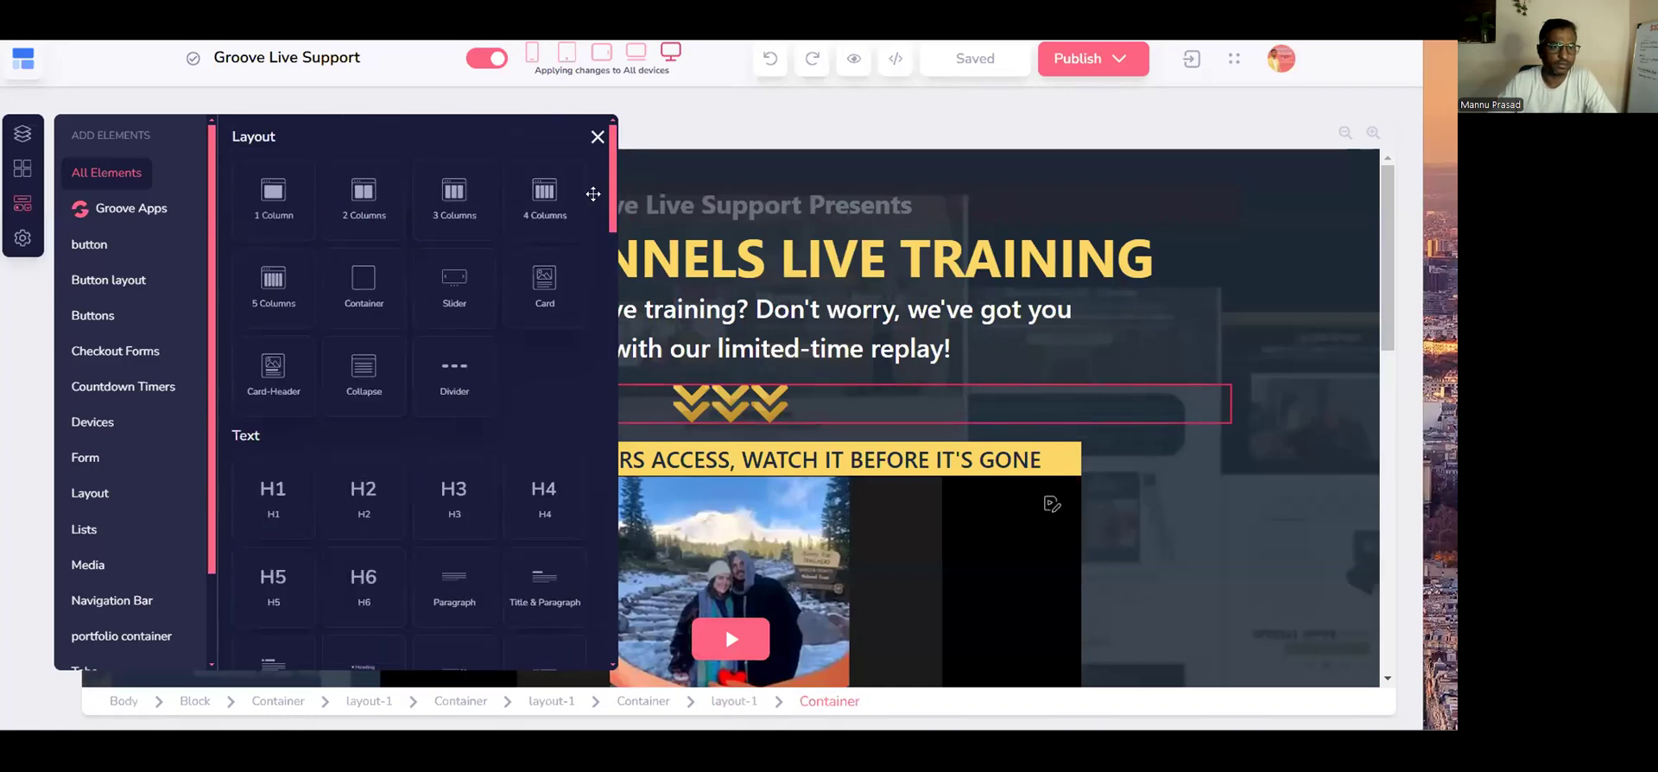
scroll(490, 352, "down", 4)
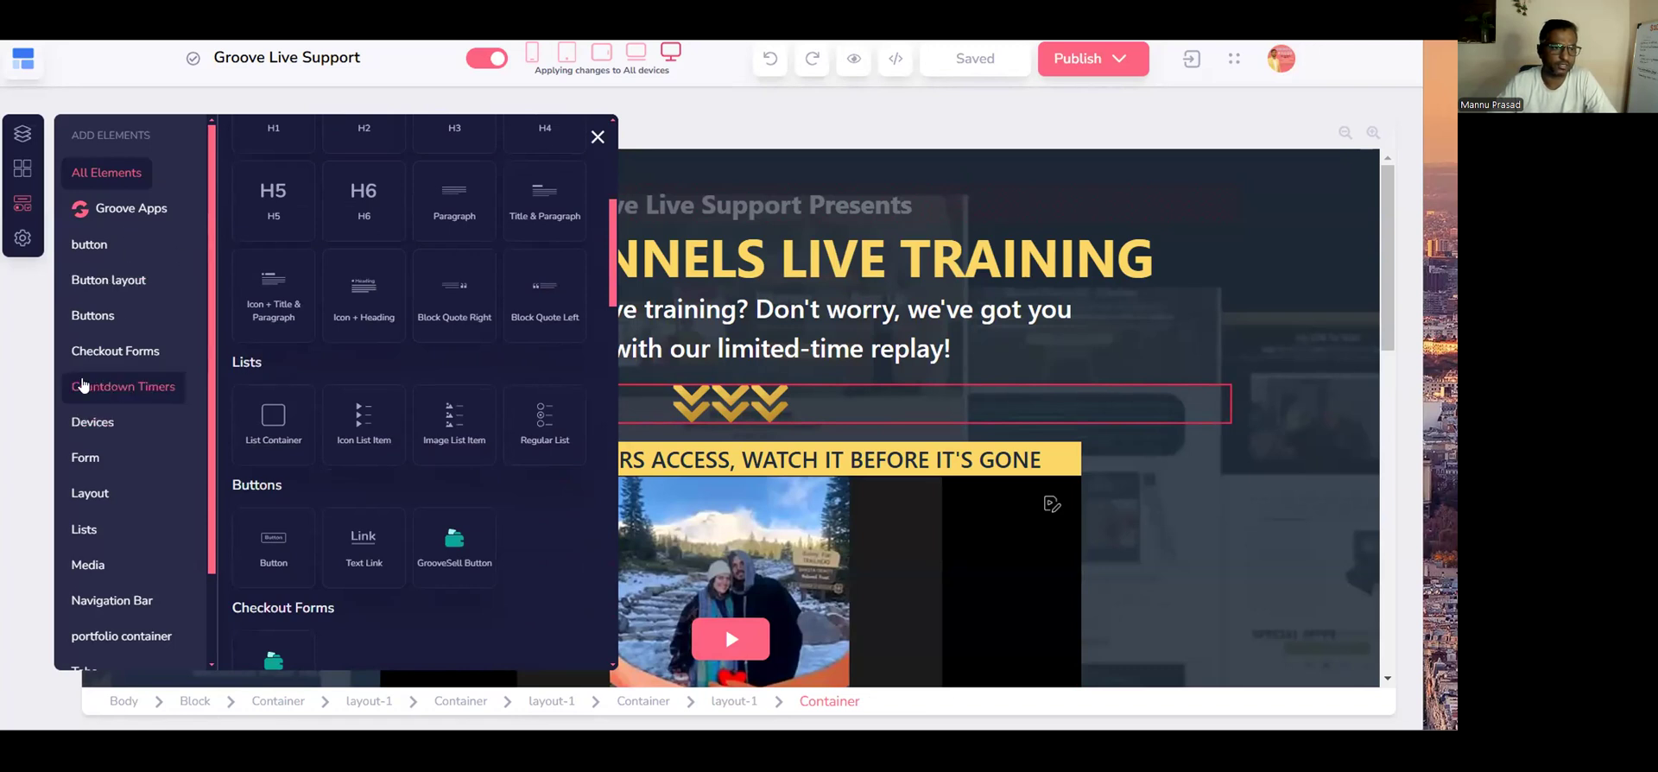
Browse the countdown timer designs and add the yellow one between the arrows and the limited-time banner.
left_click(117, 388)
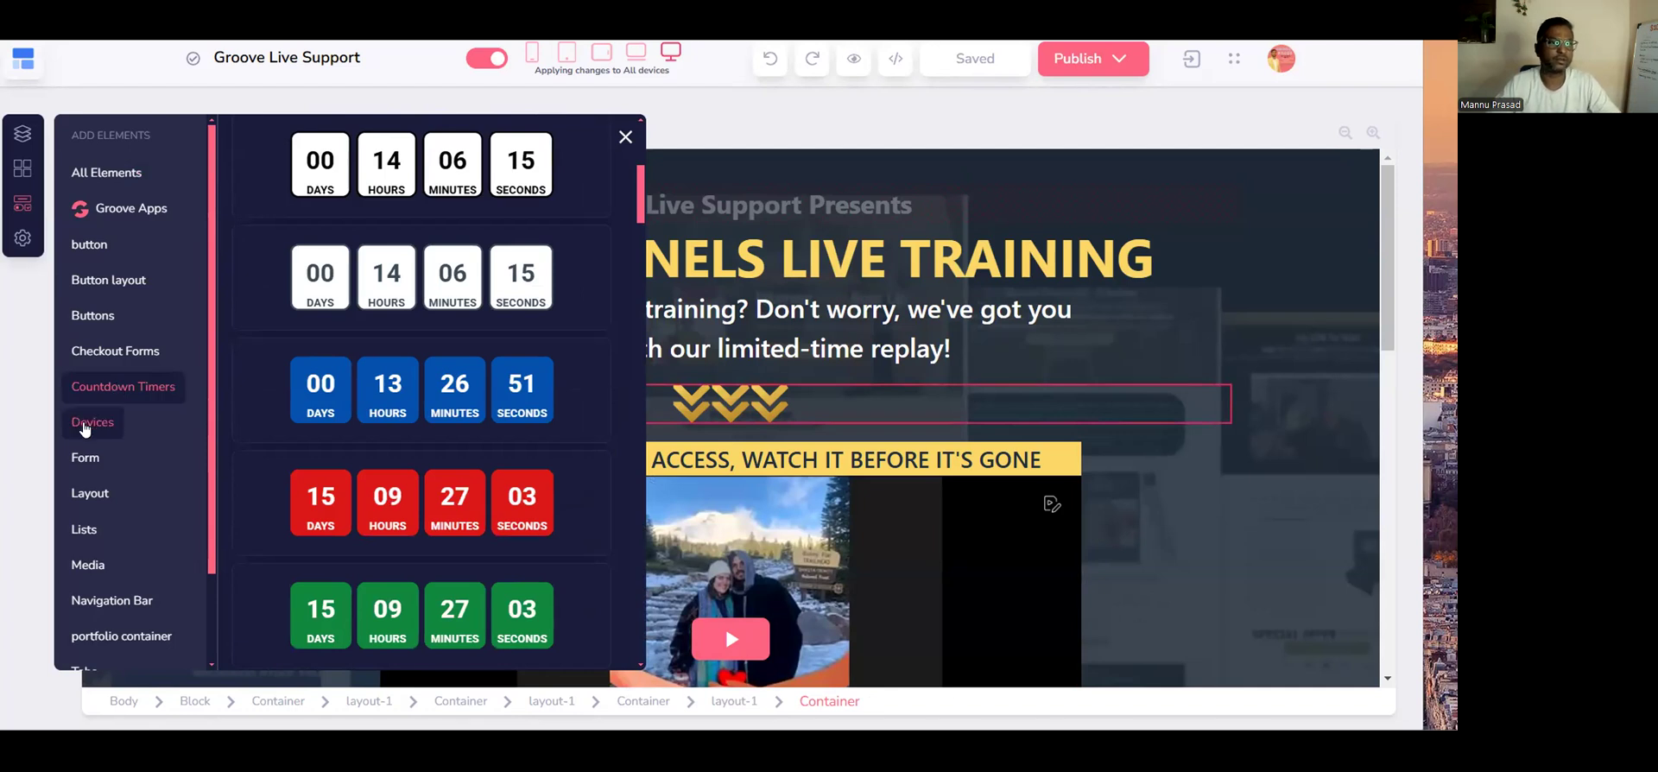
scroll(480, 372, "up", 5)
scroll(480, 373, "down", 1)
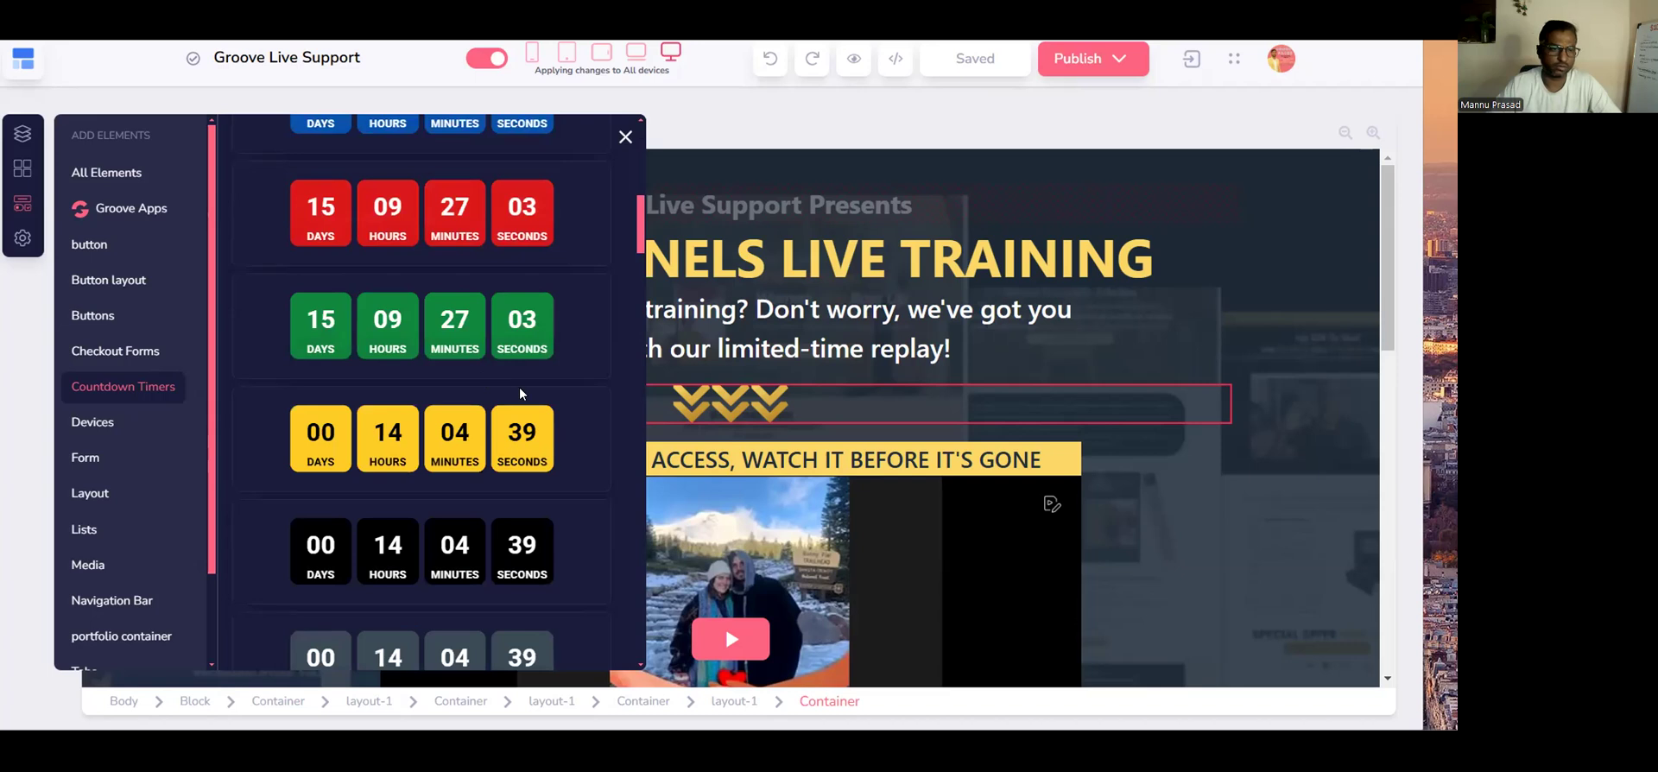
scroll(578, 462, "down", 6)
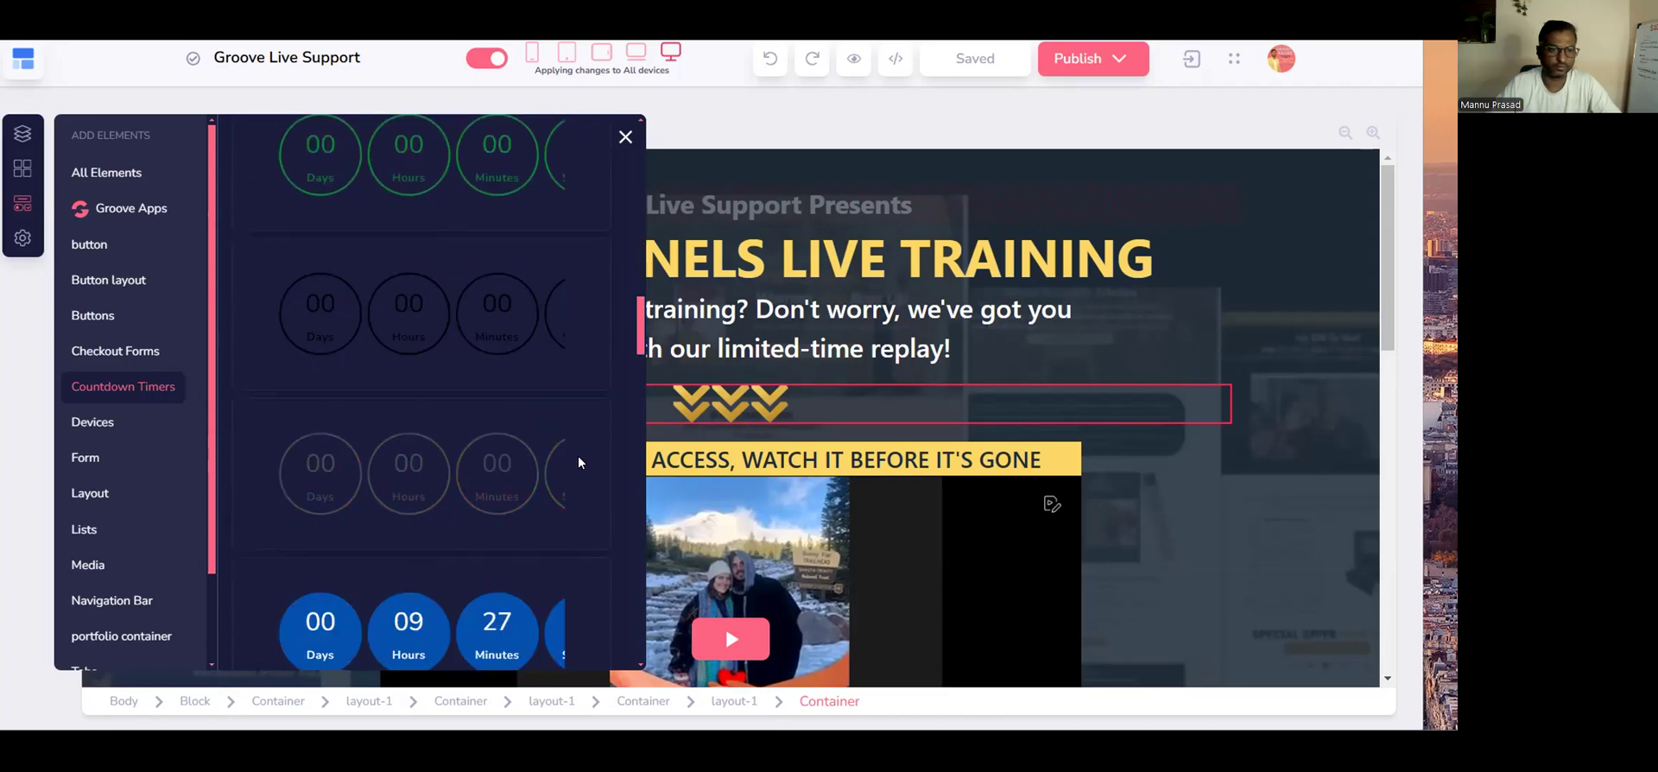
scroll(579, 462, "down", 8)
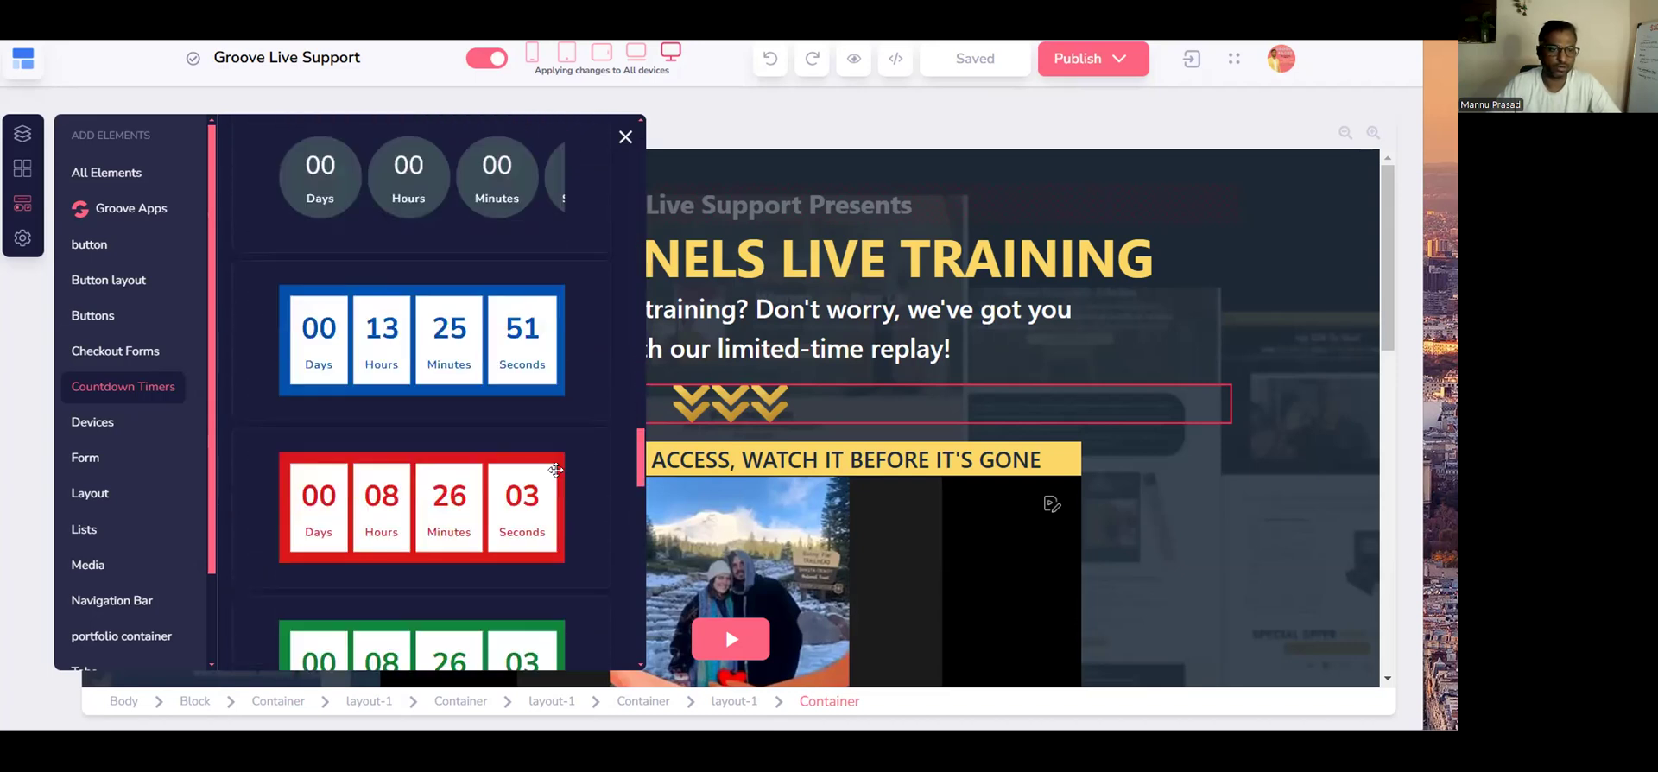
scroll(556, 470, "up", 8)
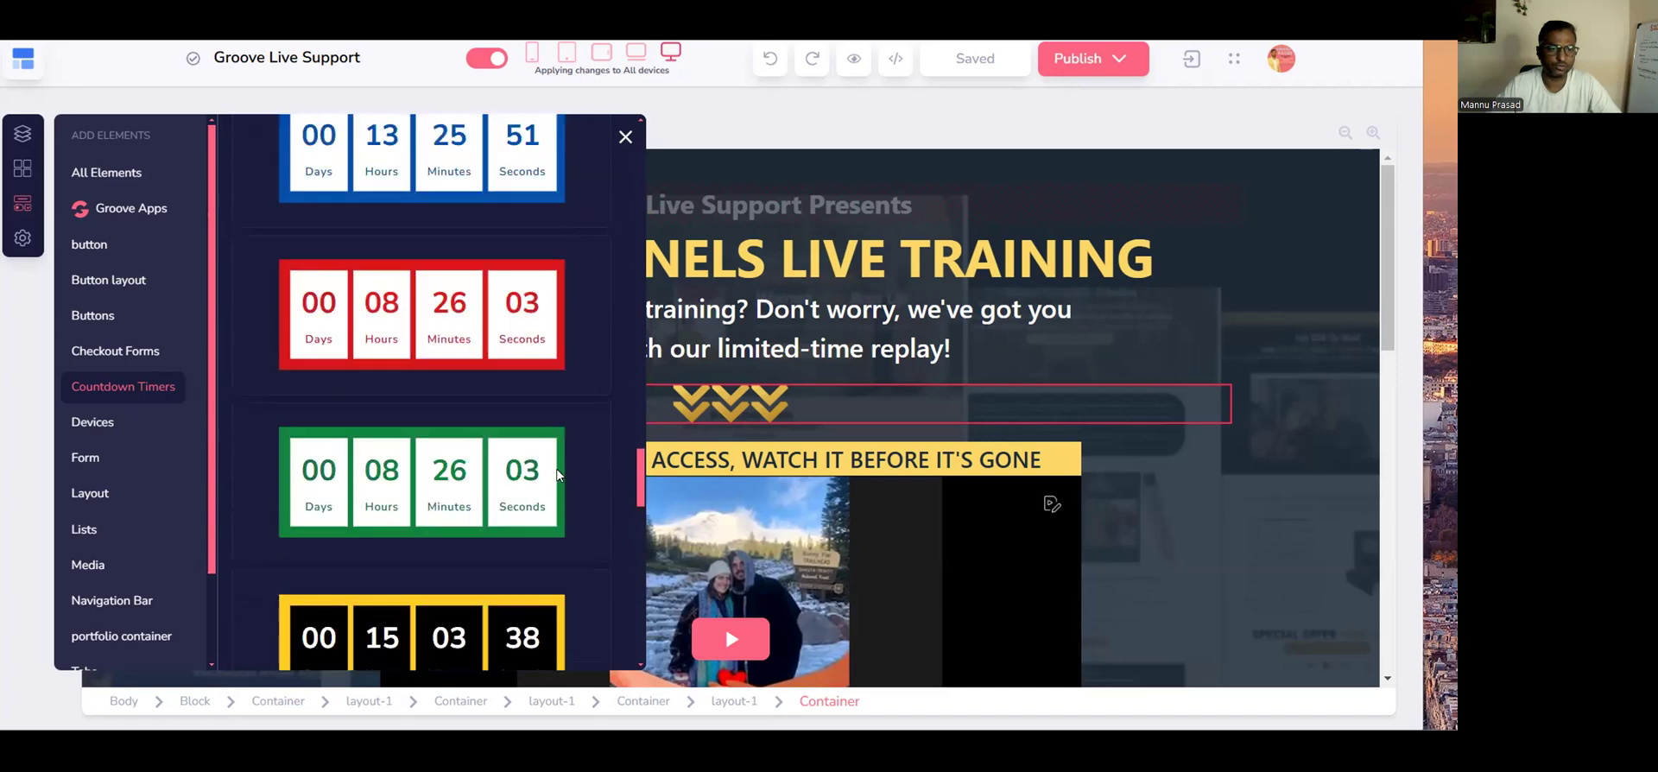
scroll(557, 475, "up", 10)
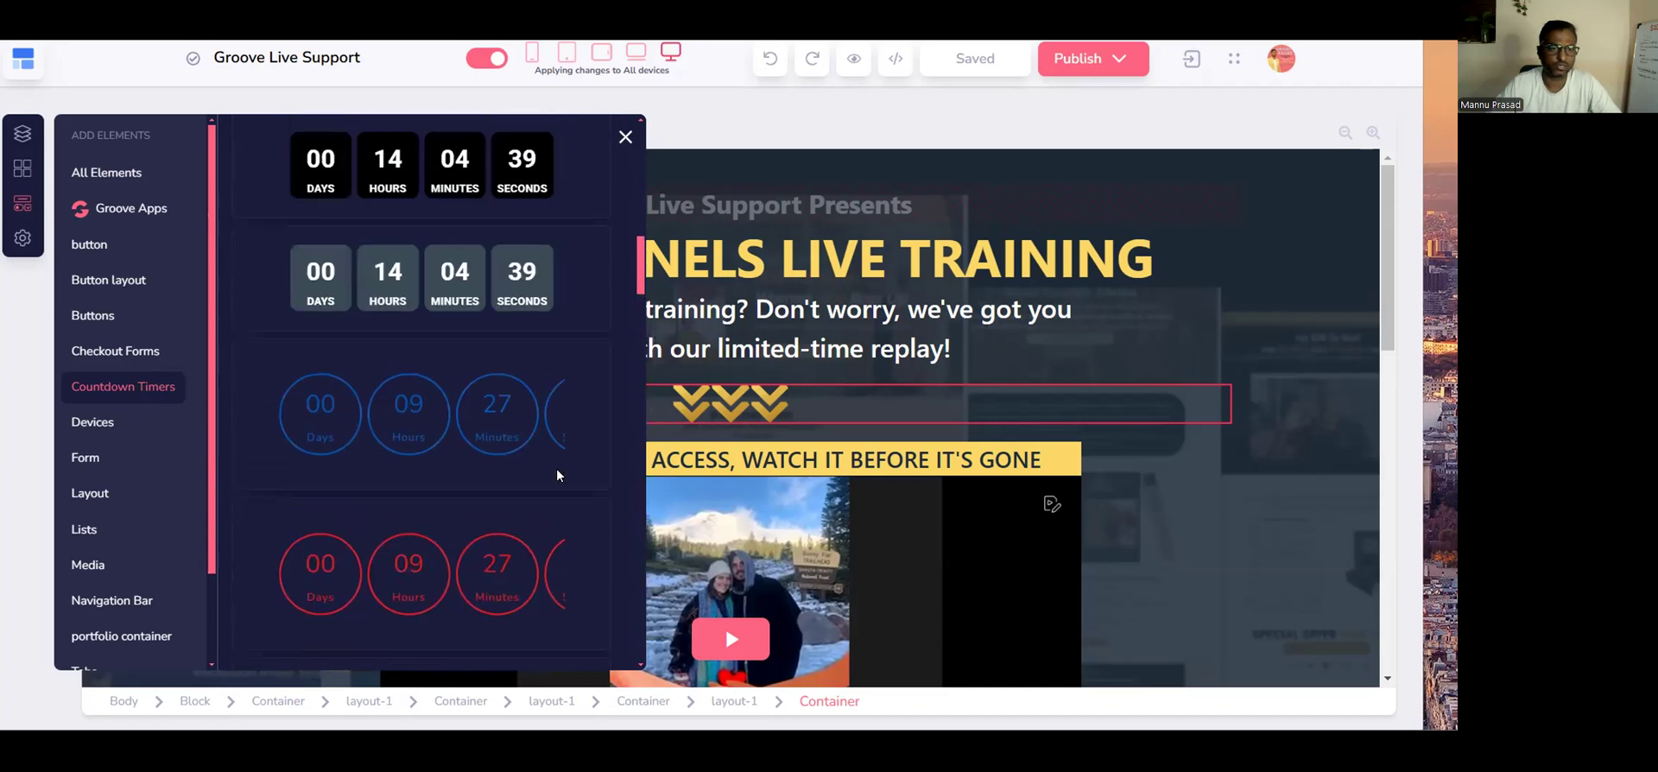
scroll(557, 475, "down", 1)
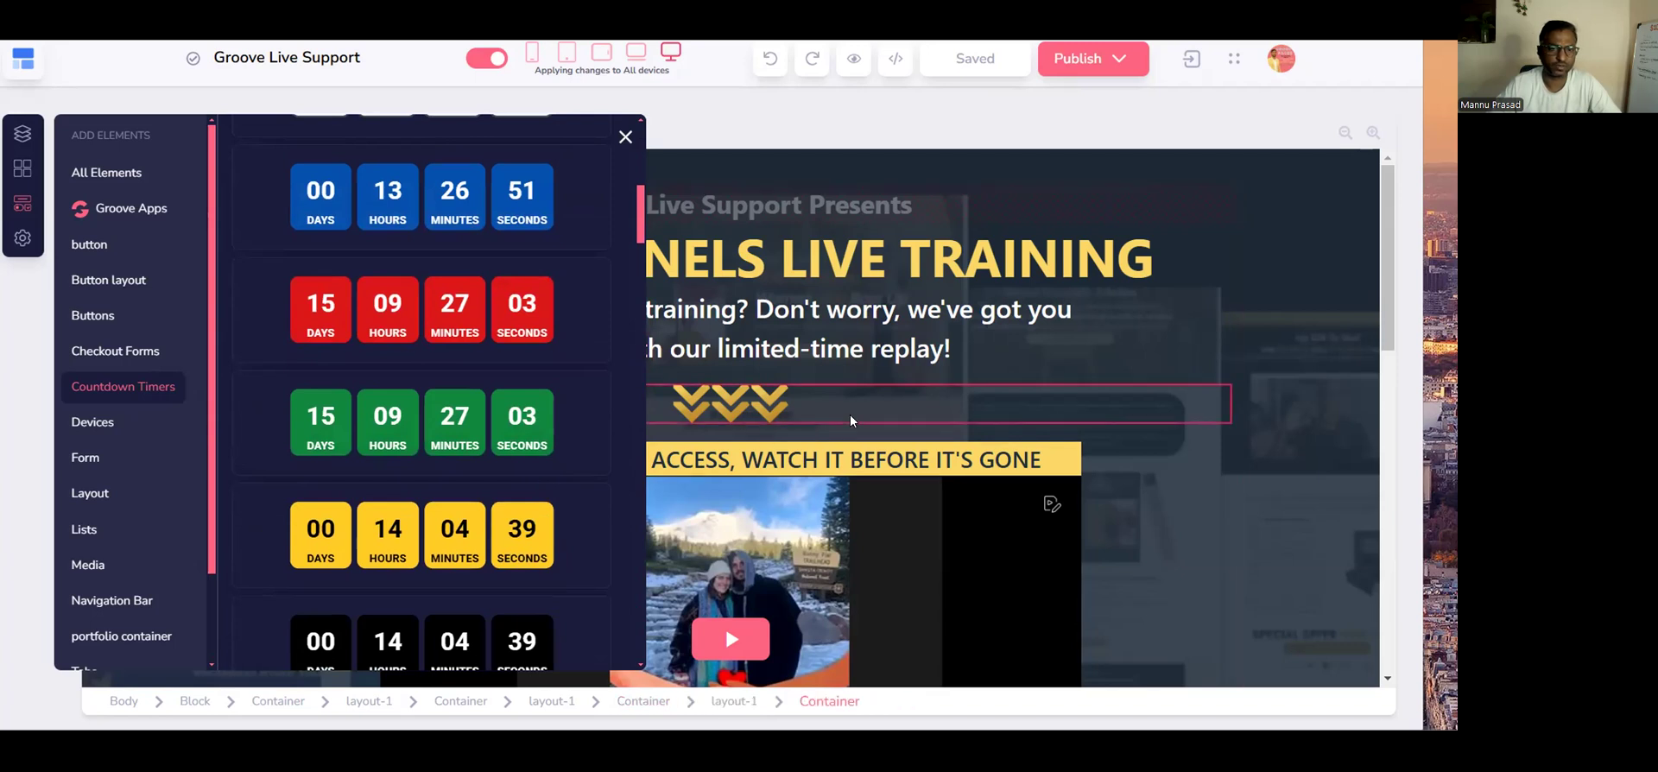
left_click_drag(403, 517, 789, 449)
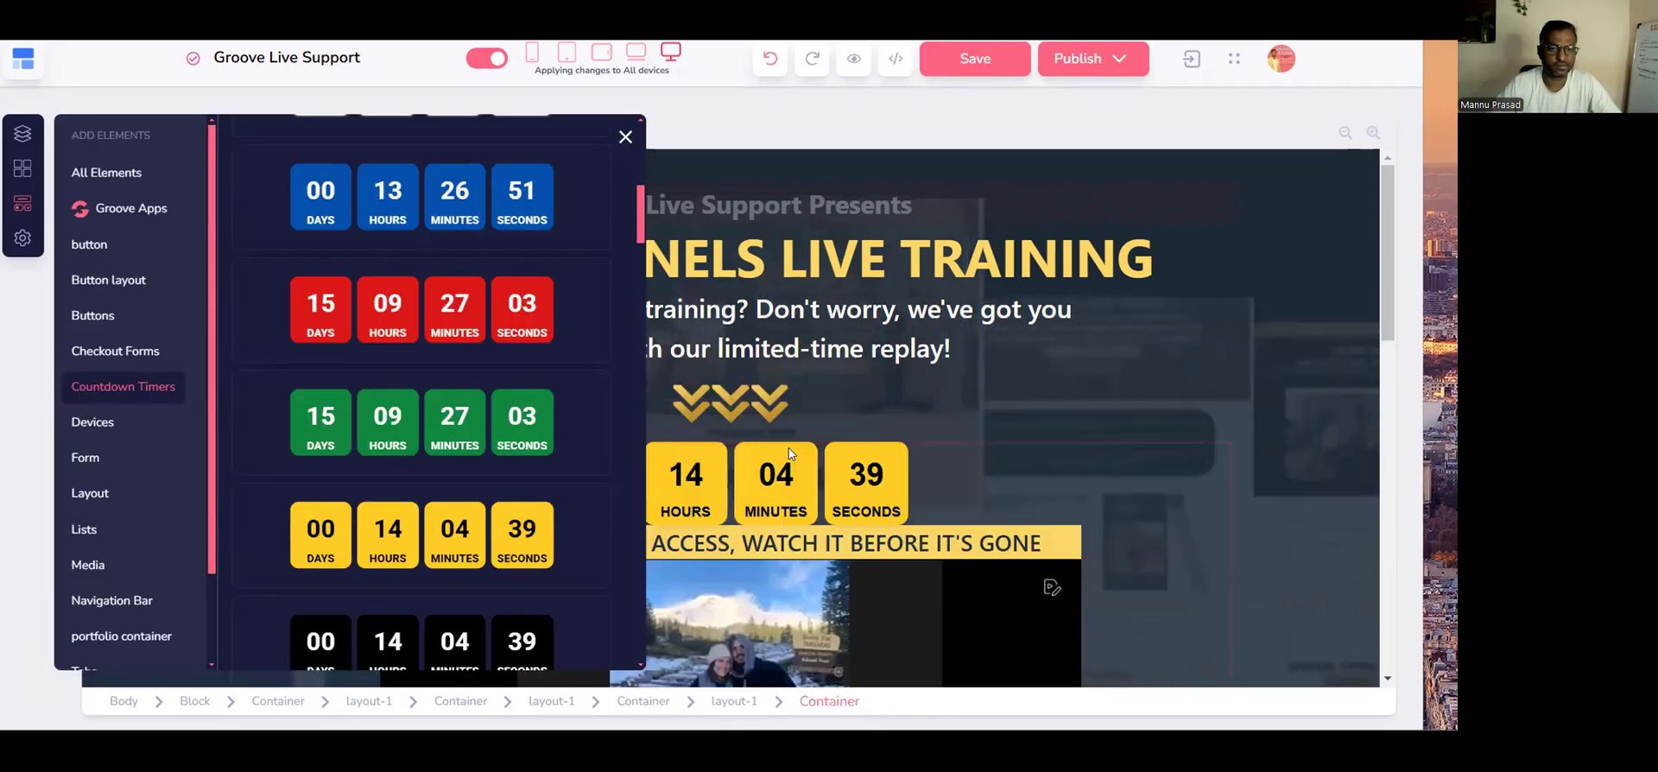
left_click(625, 138)
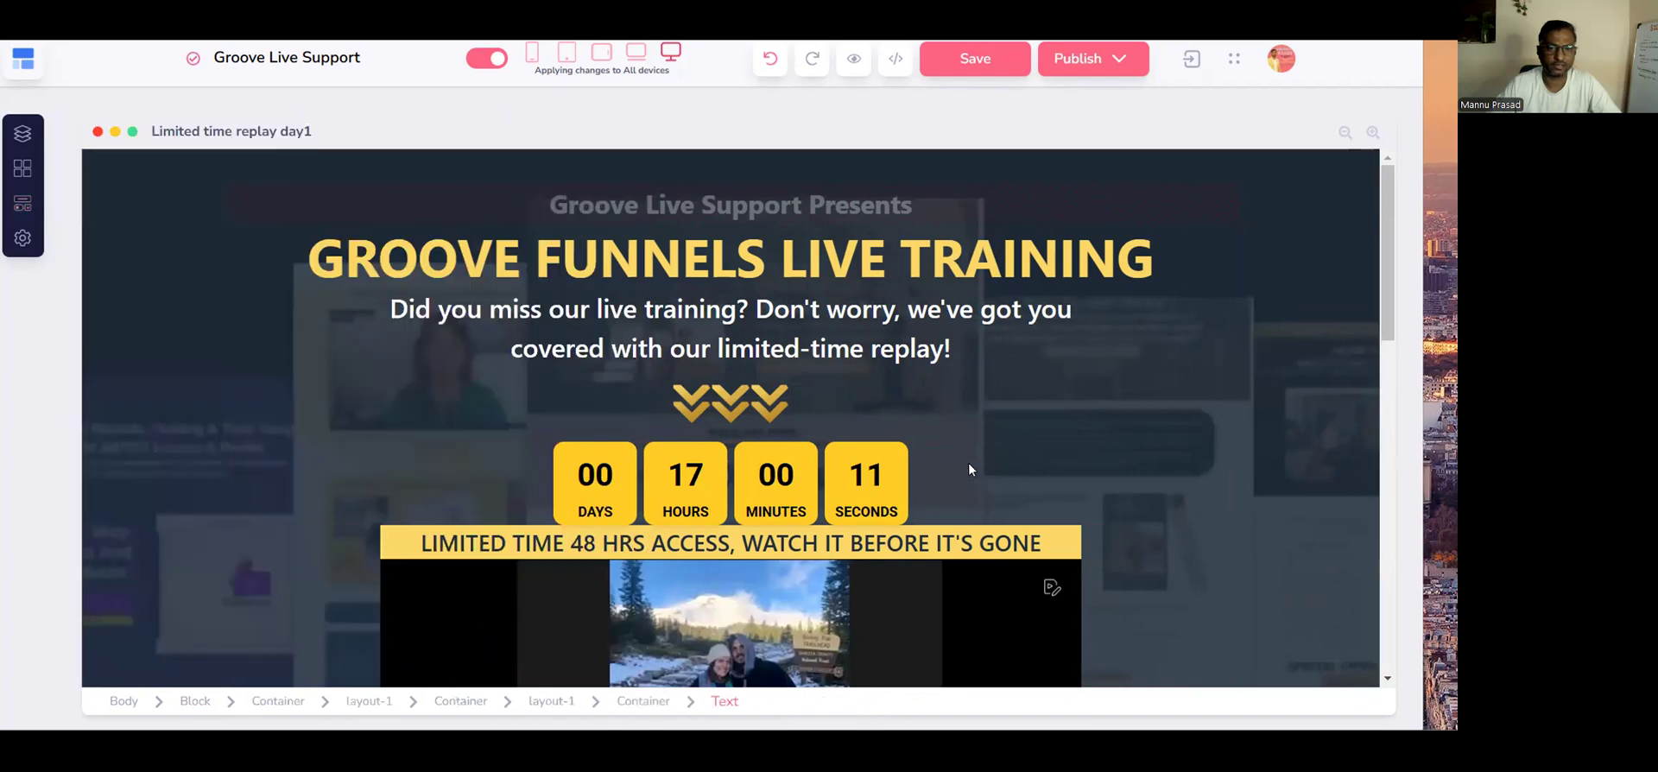
Set the countdown timer's top and bottom padding to 20.
left_click(1011, 486)
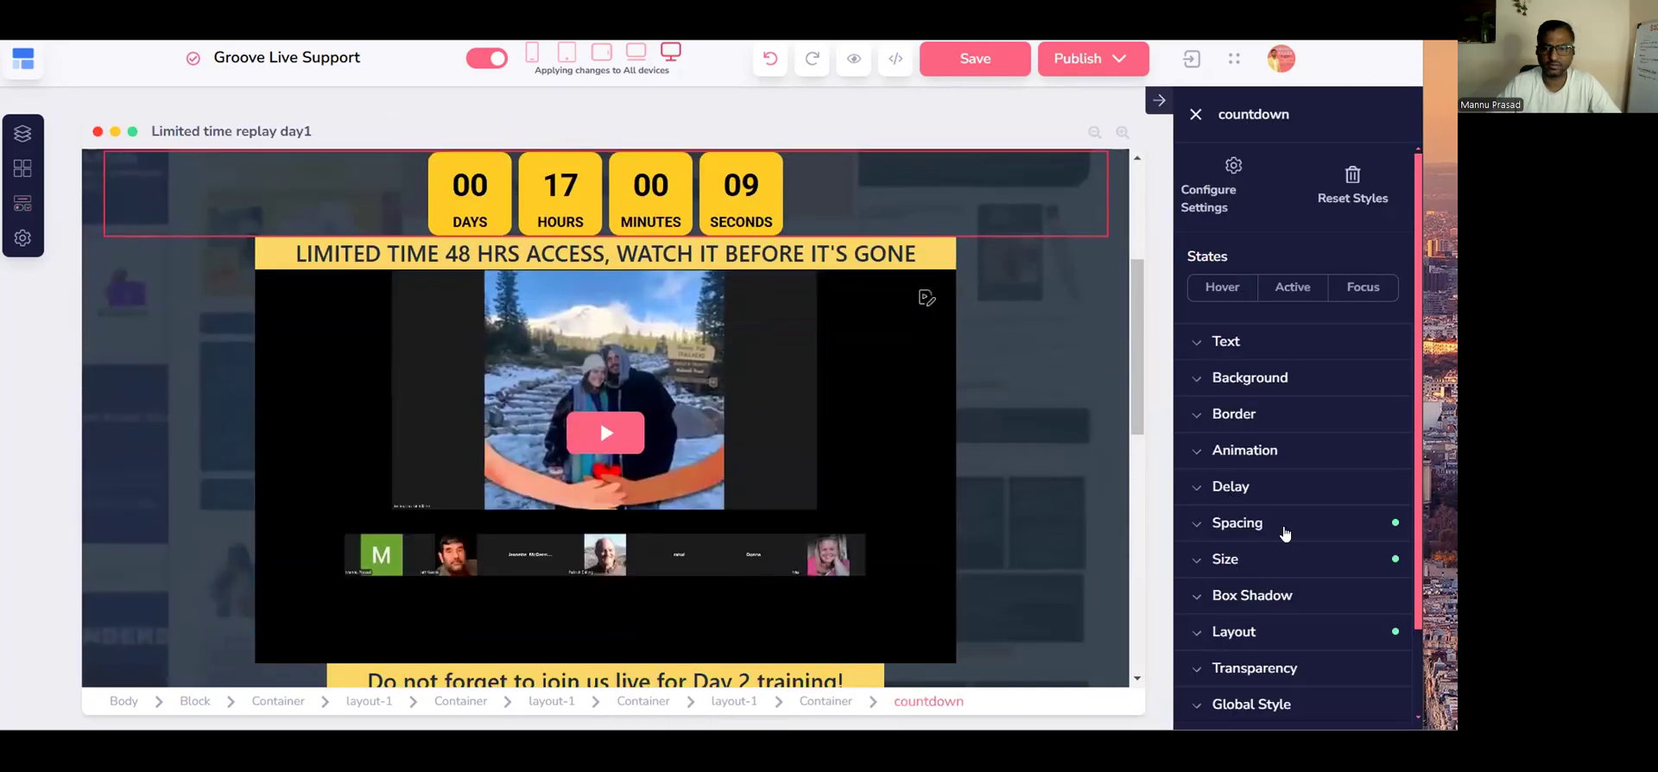
left_click(1197, 523)
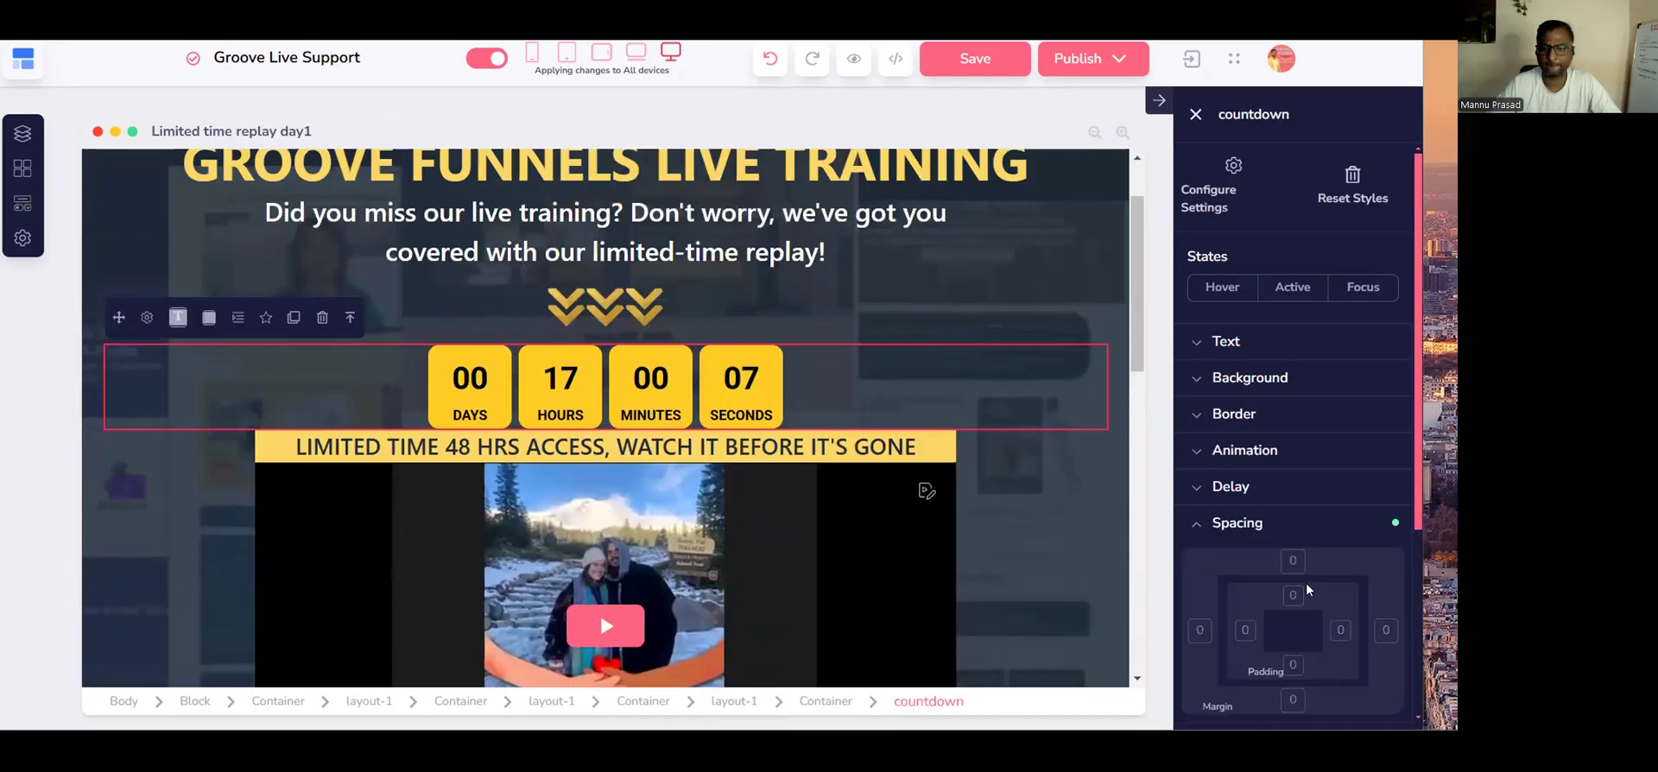
left_click(1293, 664)
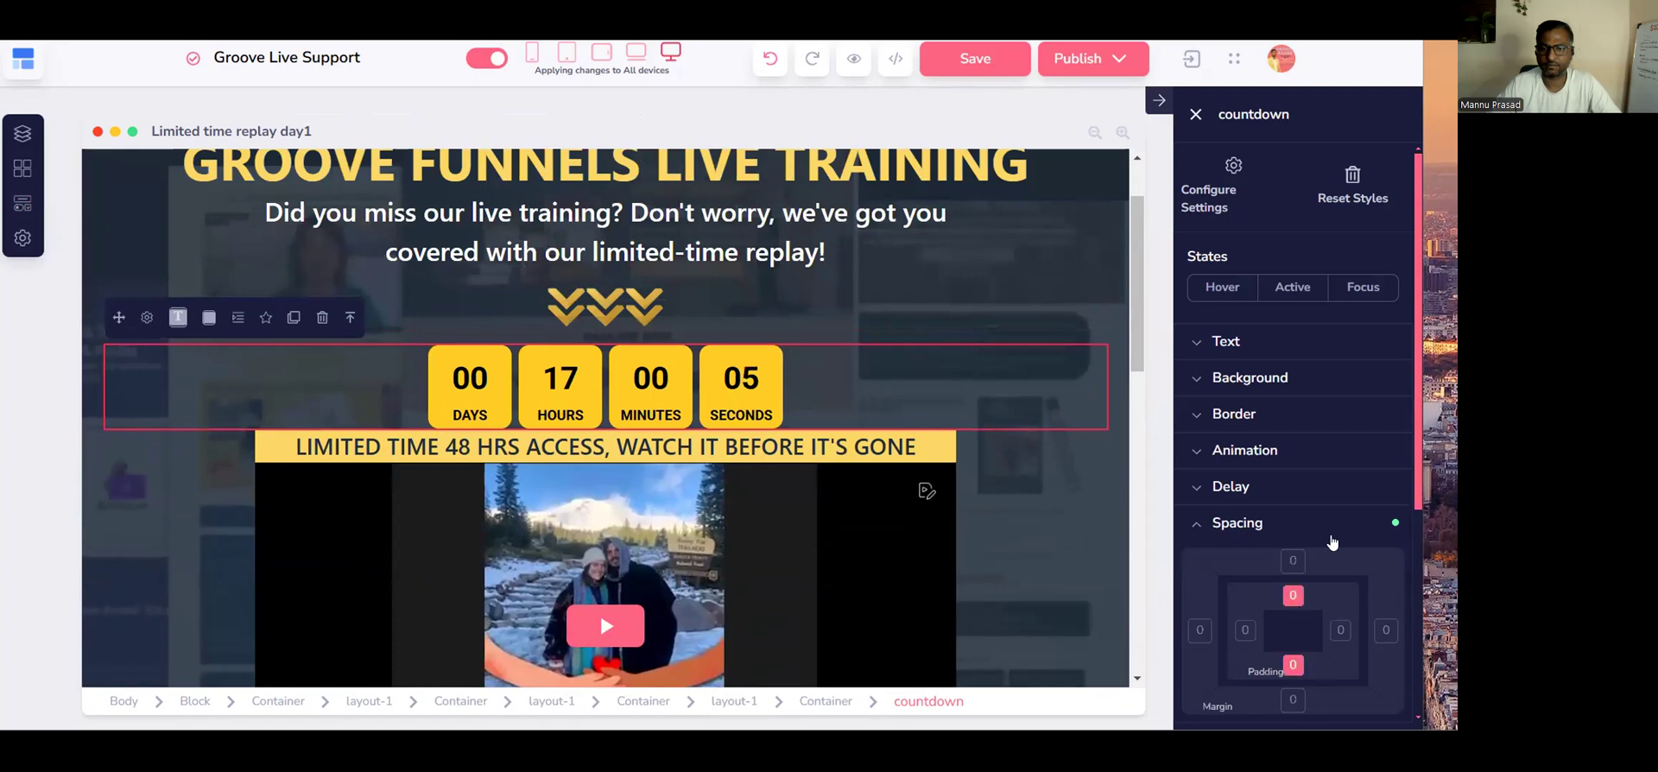
scroll(1334, 542, "down", 2)
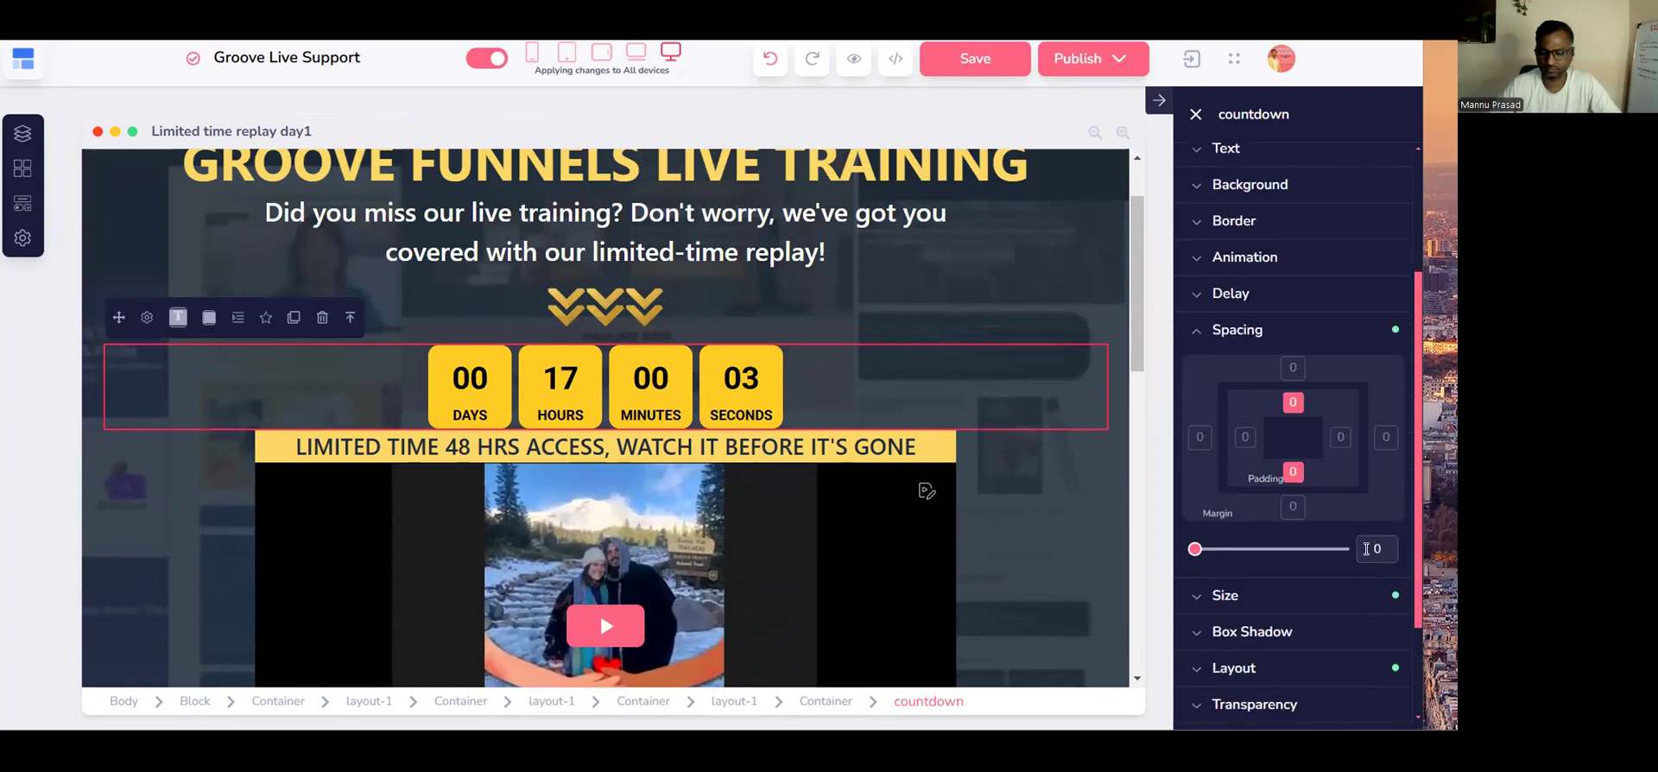
type("2")
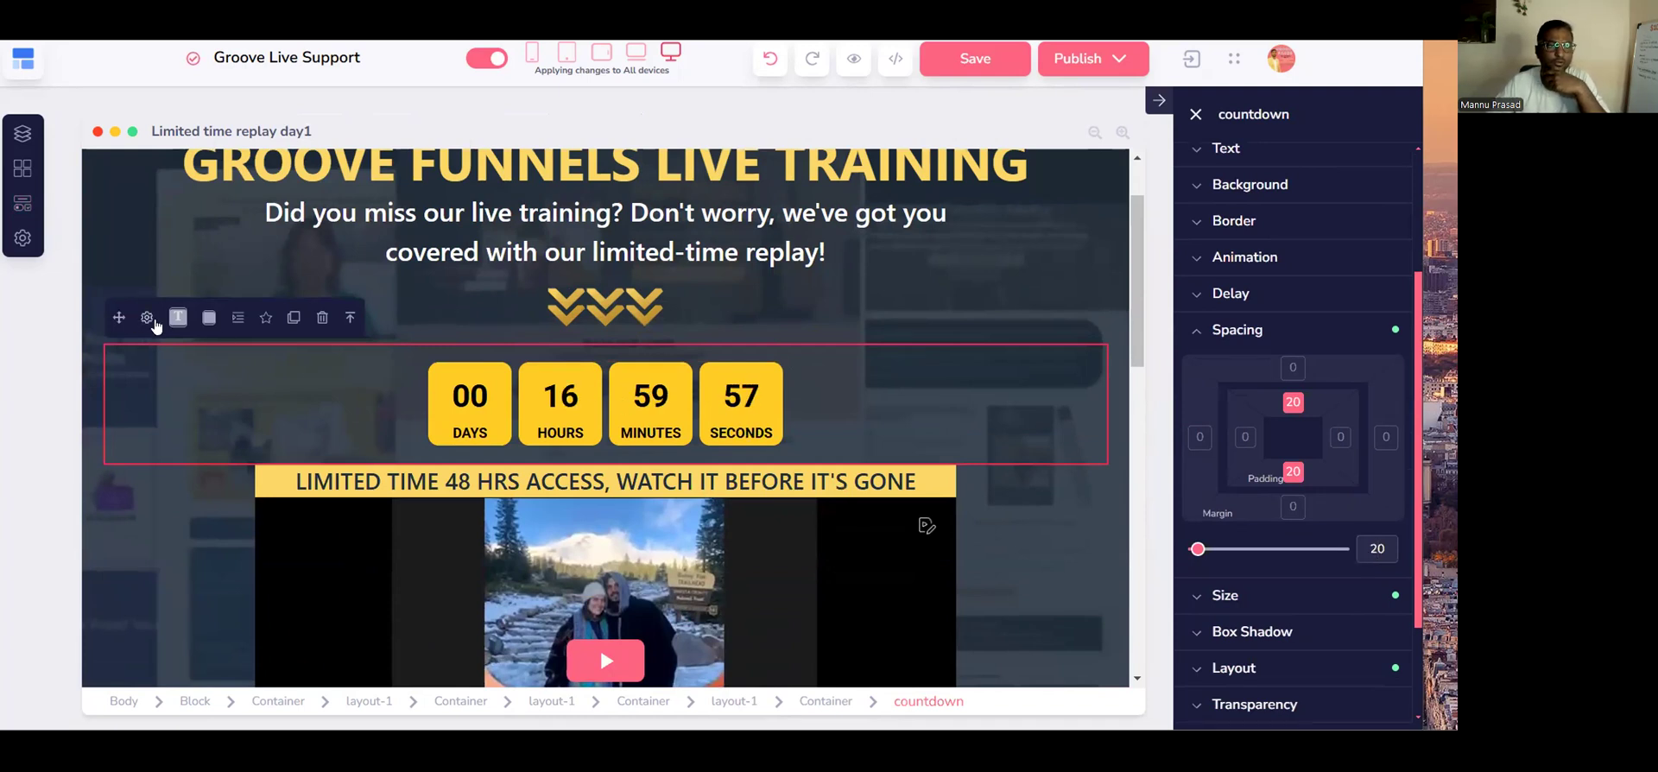
Configure the countdown with the Fixed type and set its end date to 01-03-2025.
left_click(145, 320)
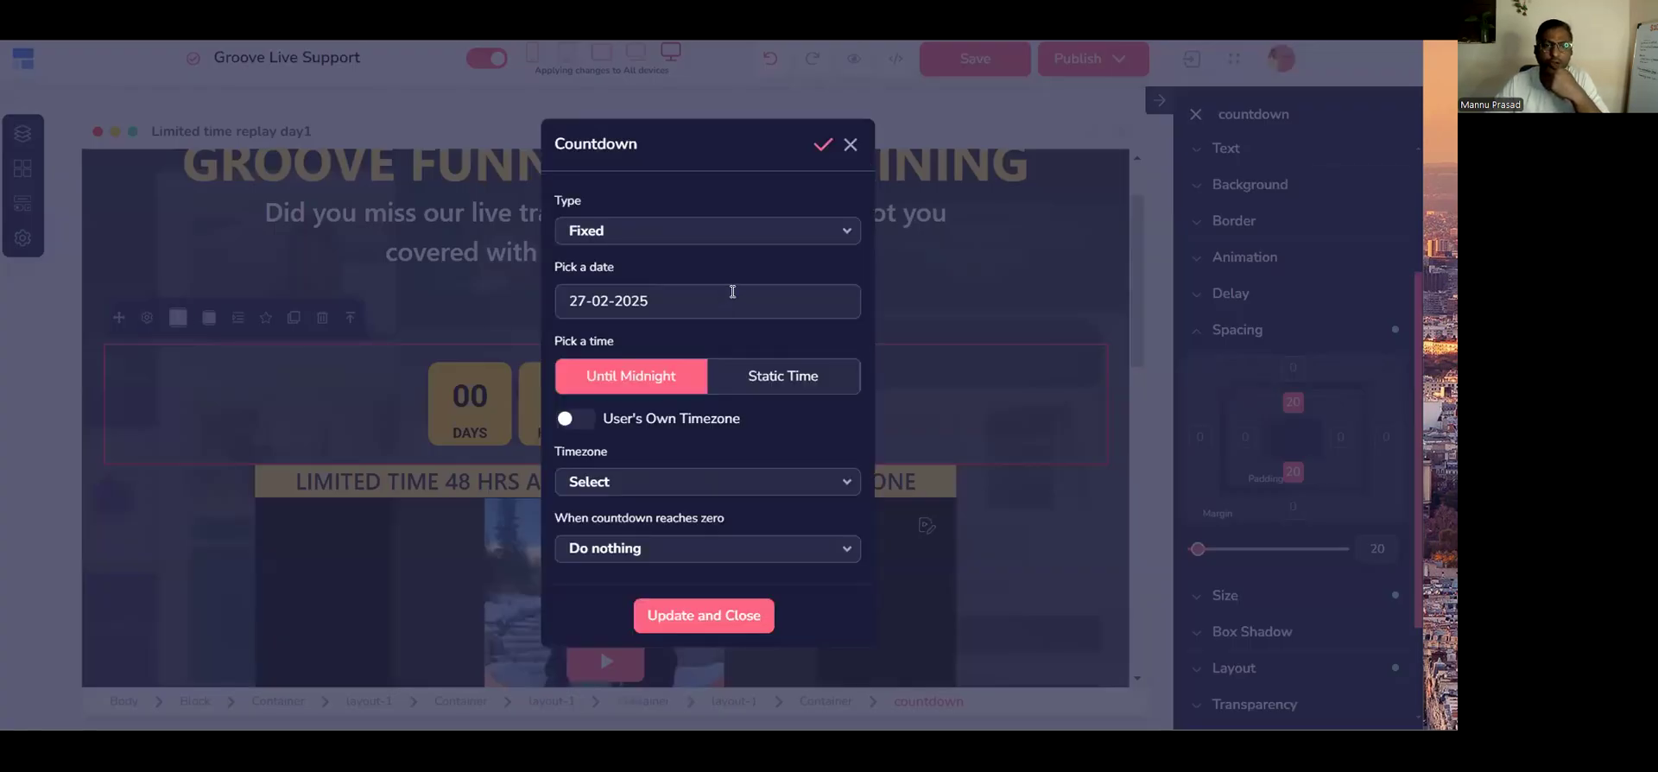
left_click(627, 231)
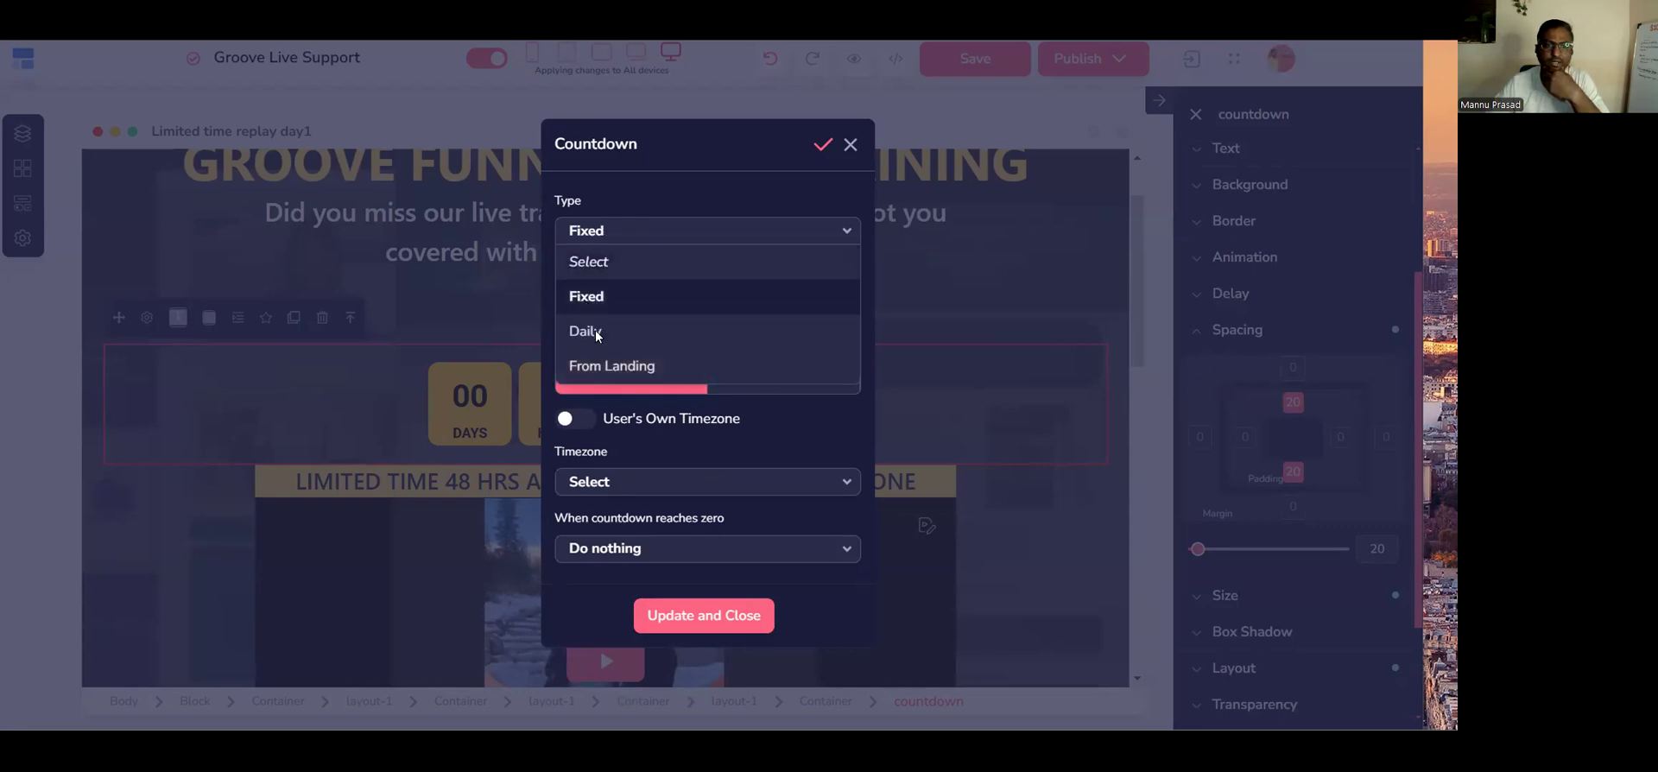
left_click(596, 238)
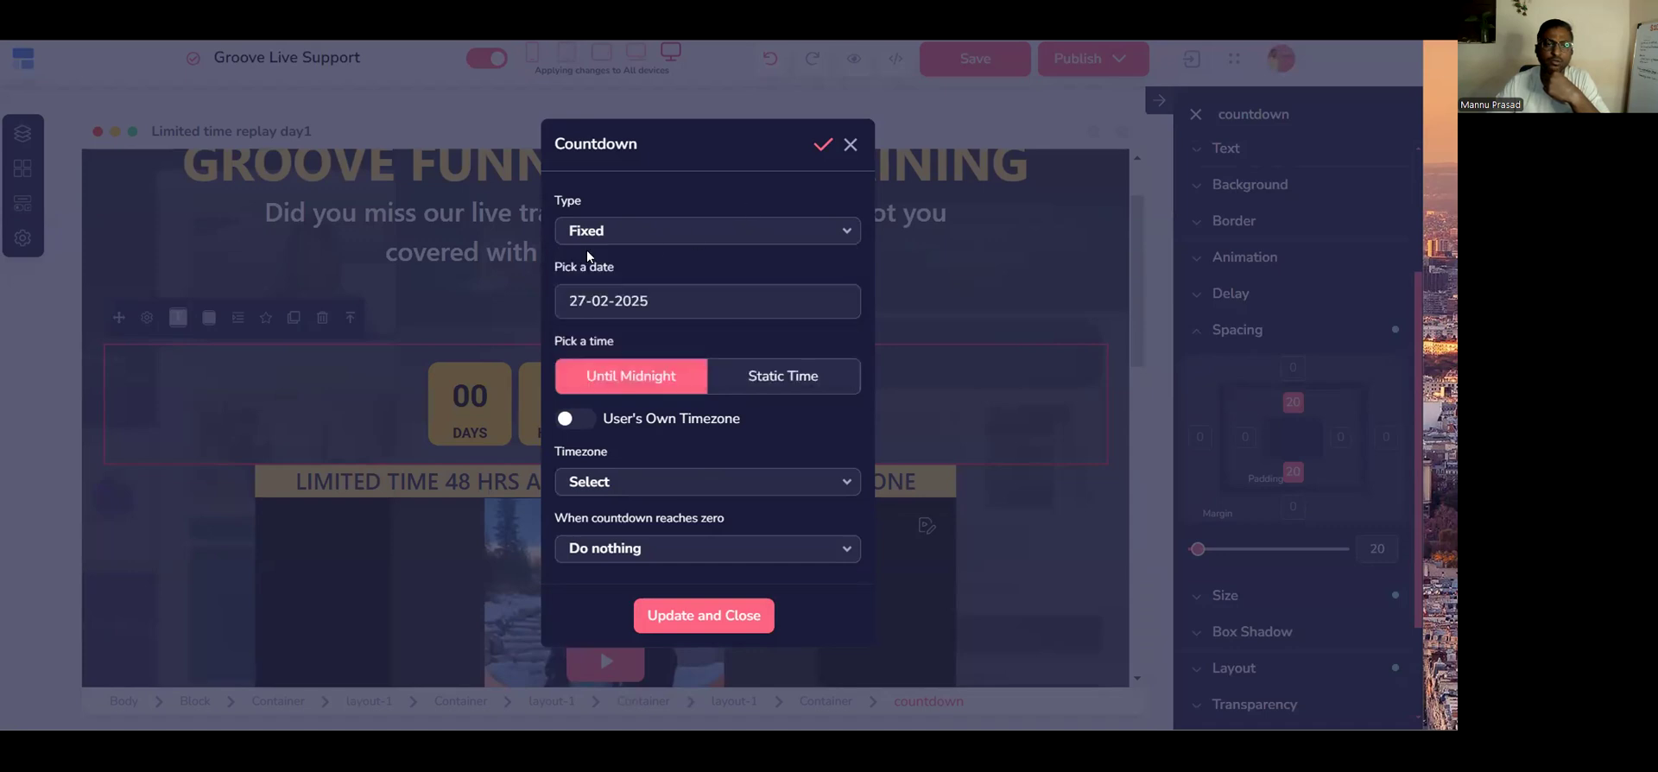
left_click(682, 304)
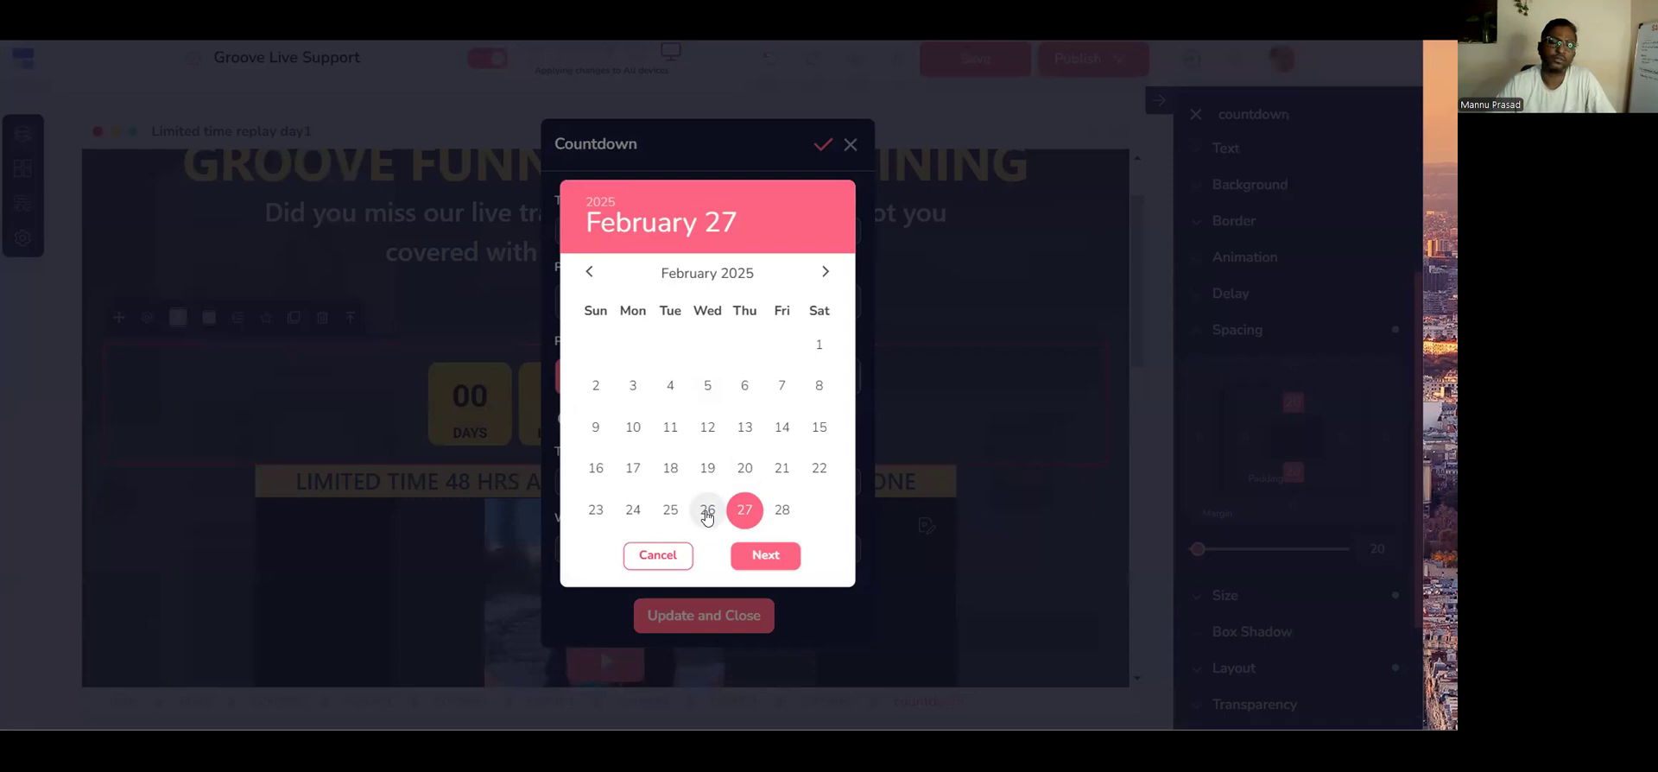
left_click(780, 511)
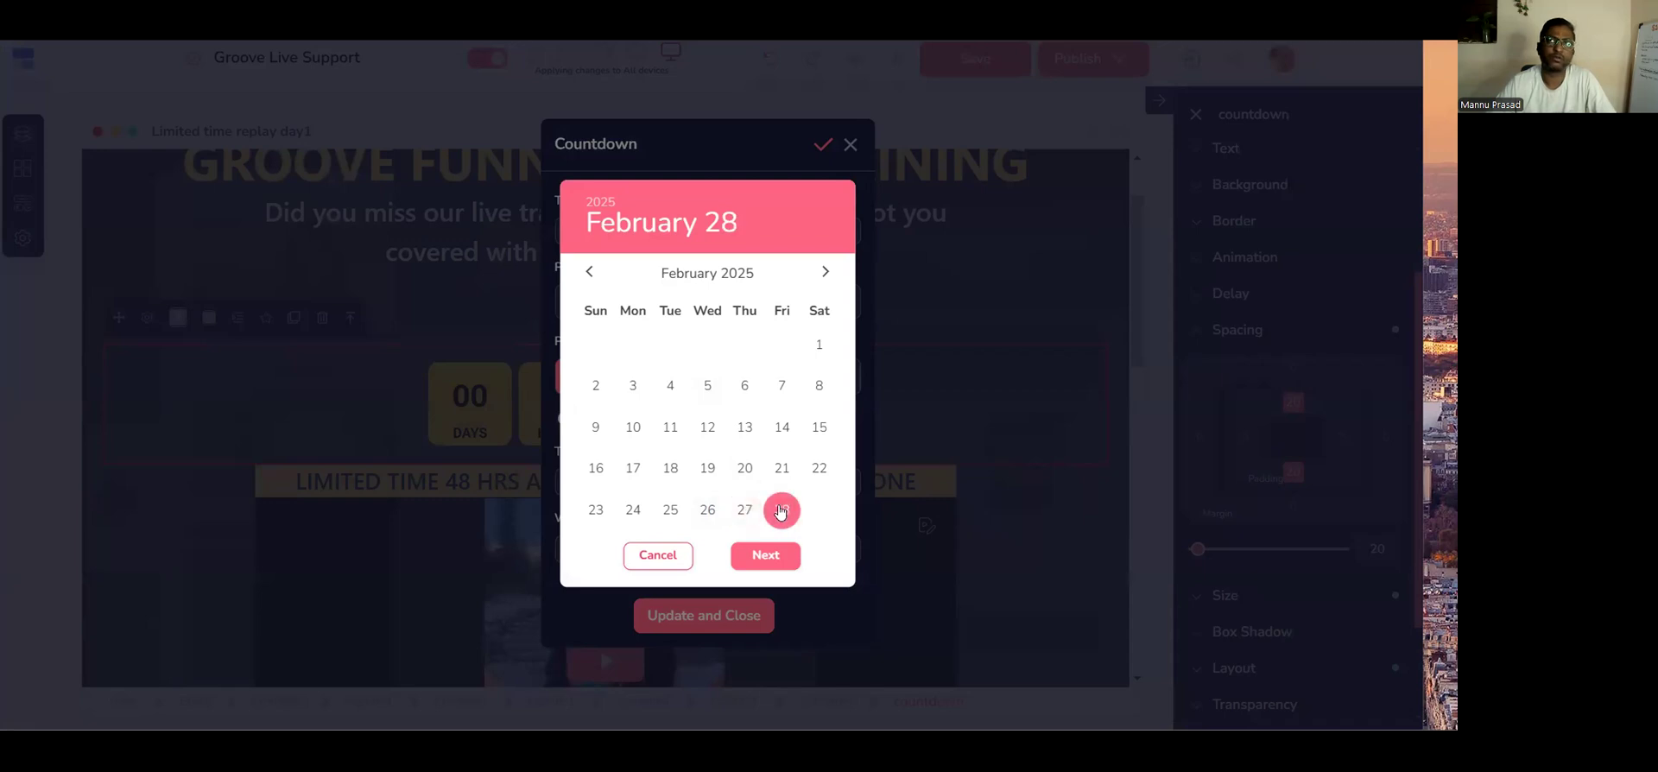
left_click(824, 272)
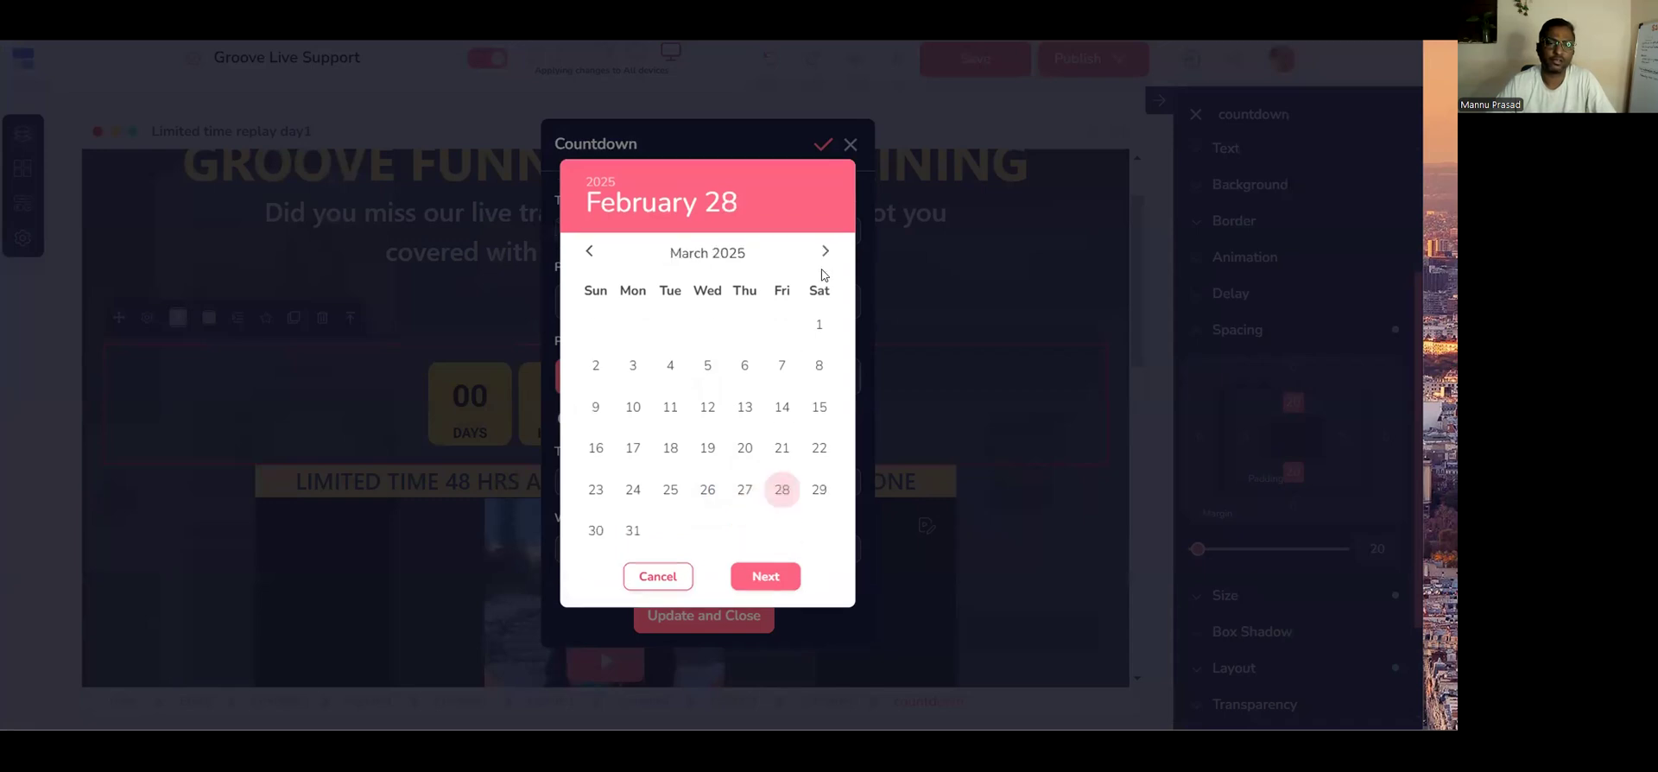
left_click(816, 328)
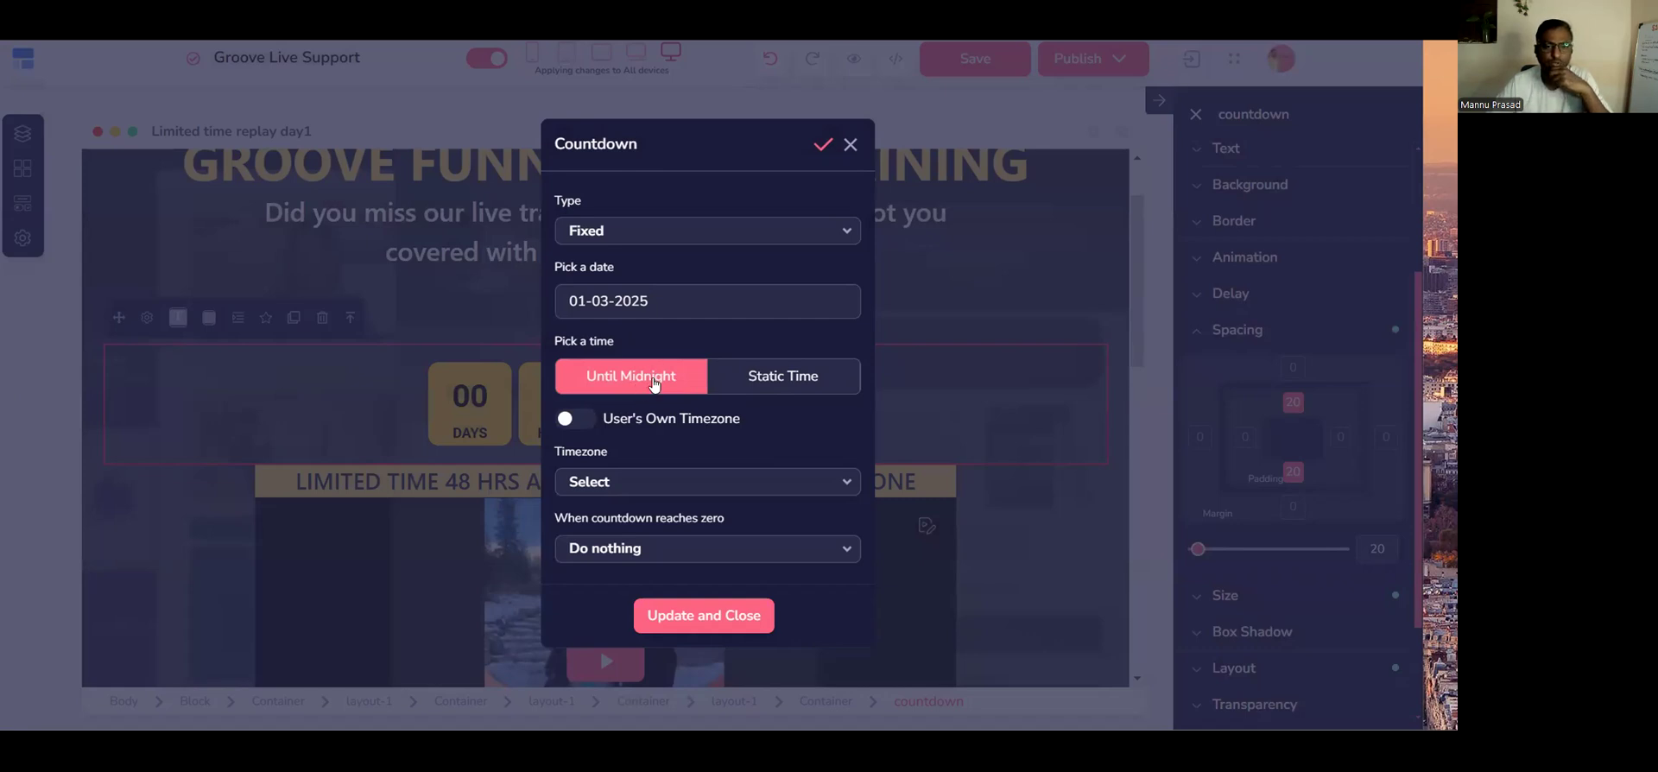
Make the countdown run in the User's Own Timezone.
left_click(566, 421)
left_click_drag(603, 451, 741, 452)
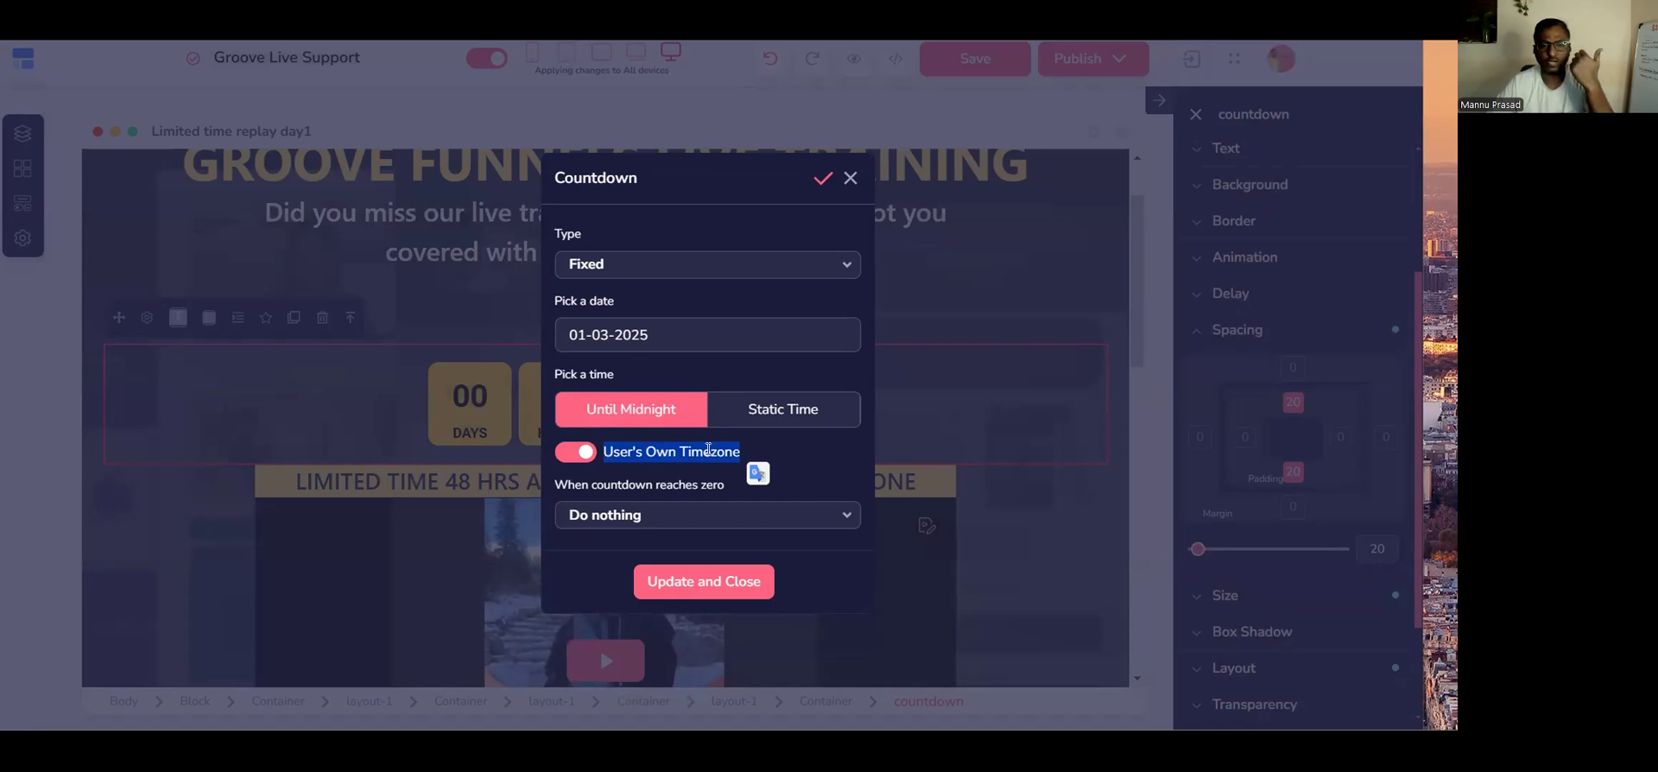
left_click(810, 463)
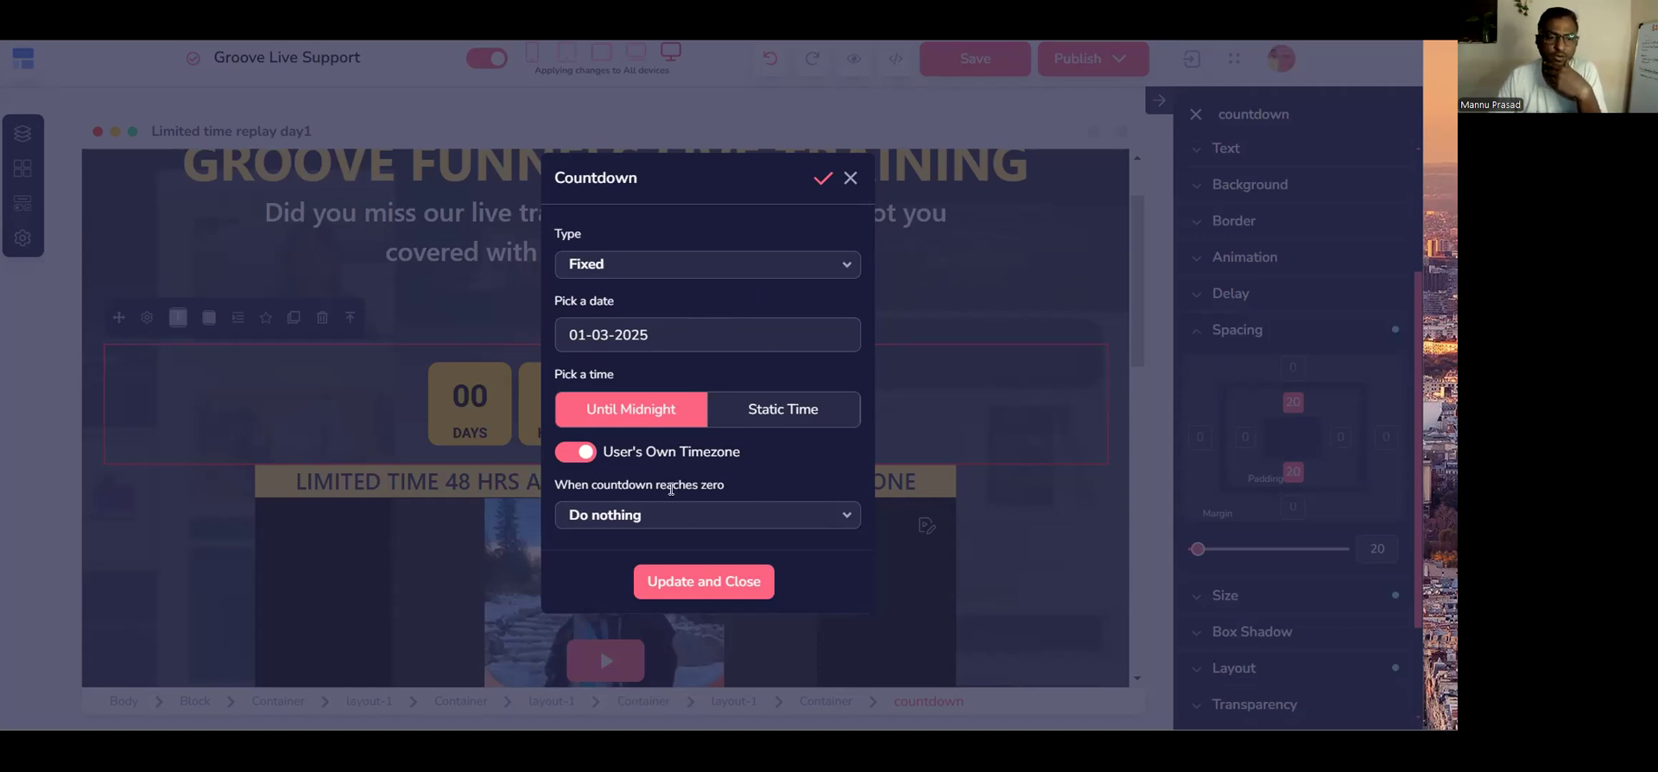
Try Show/Hide Blocks as the action when the countdown reaches zero, and close its settings without updating.
left_click(717, 518)
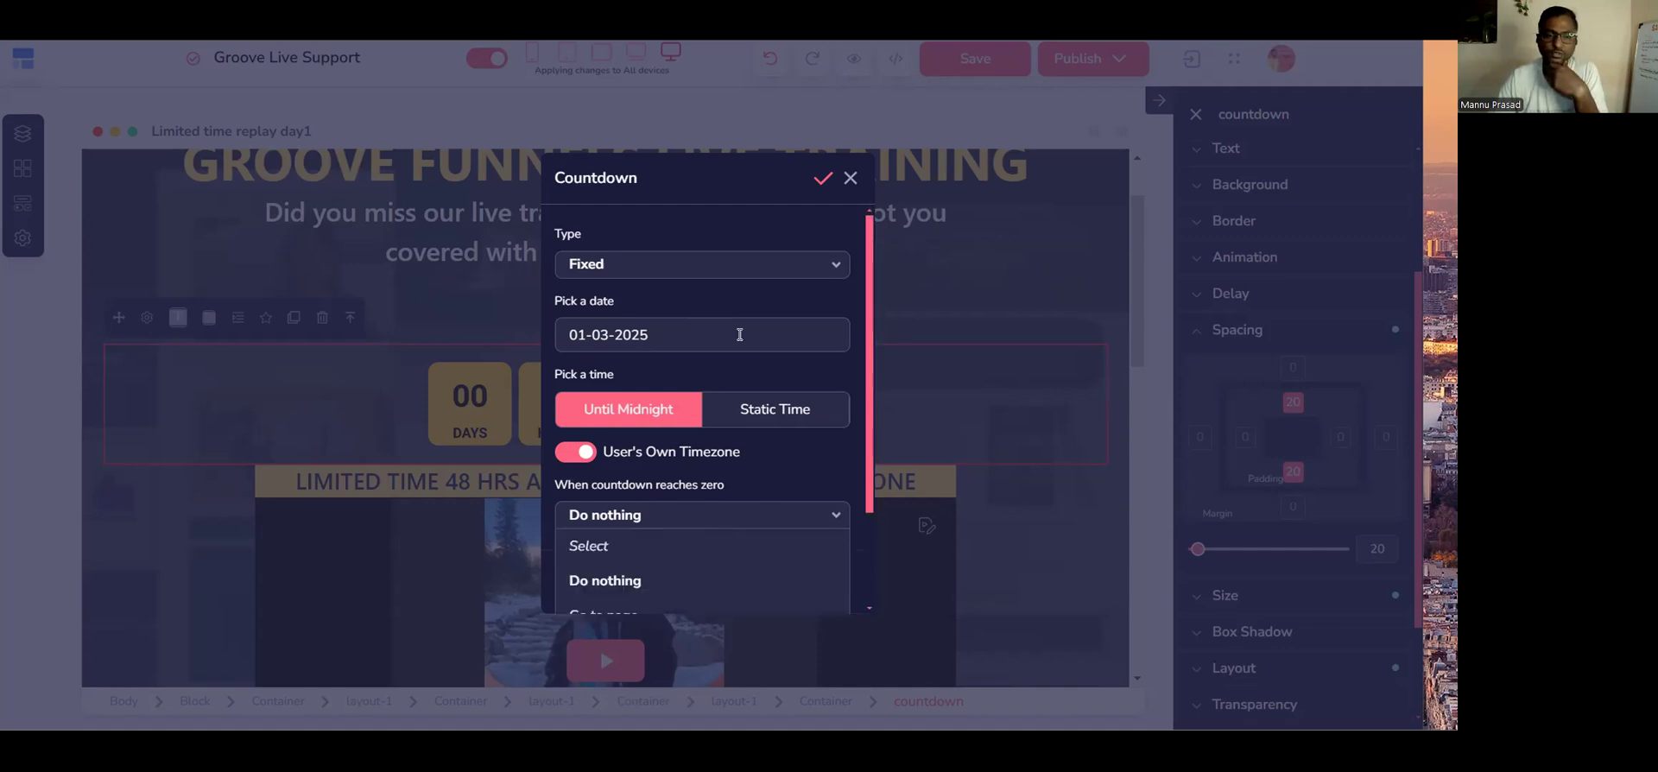
scroll(715, 501, "down", 2)
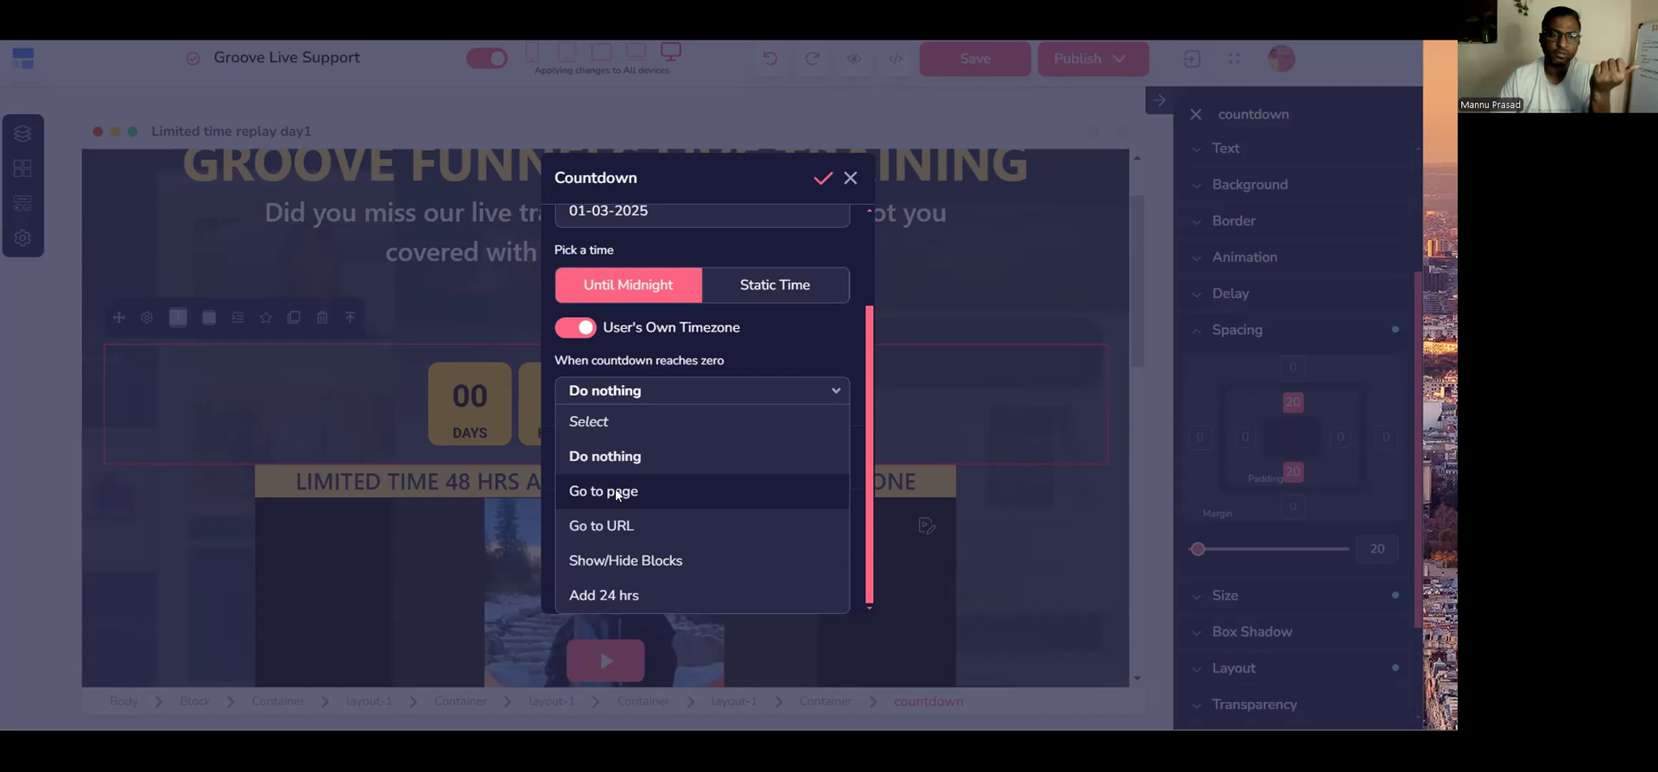
left_click(625, 561)
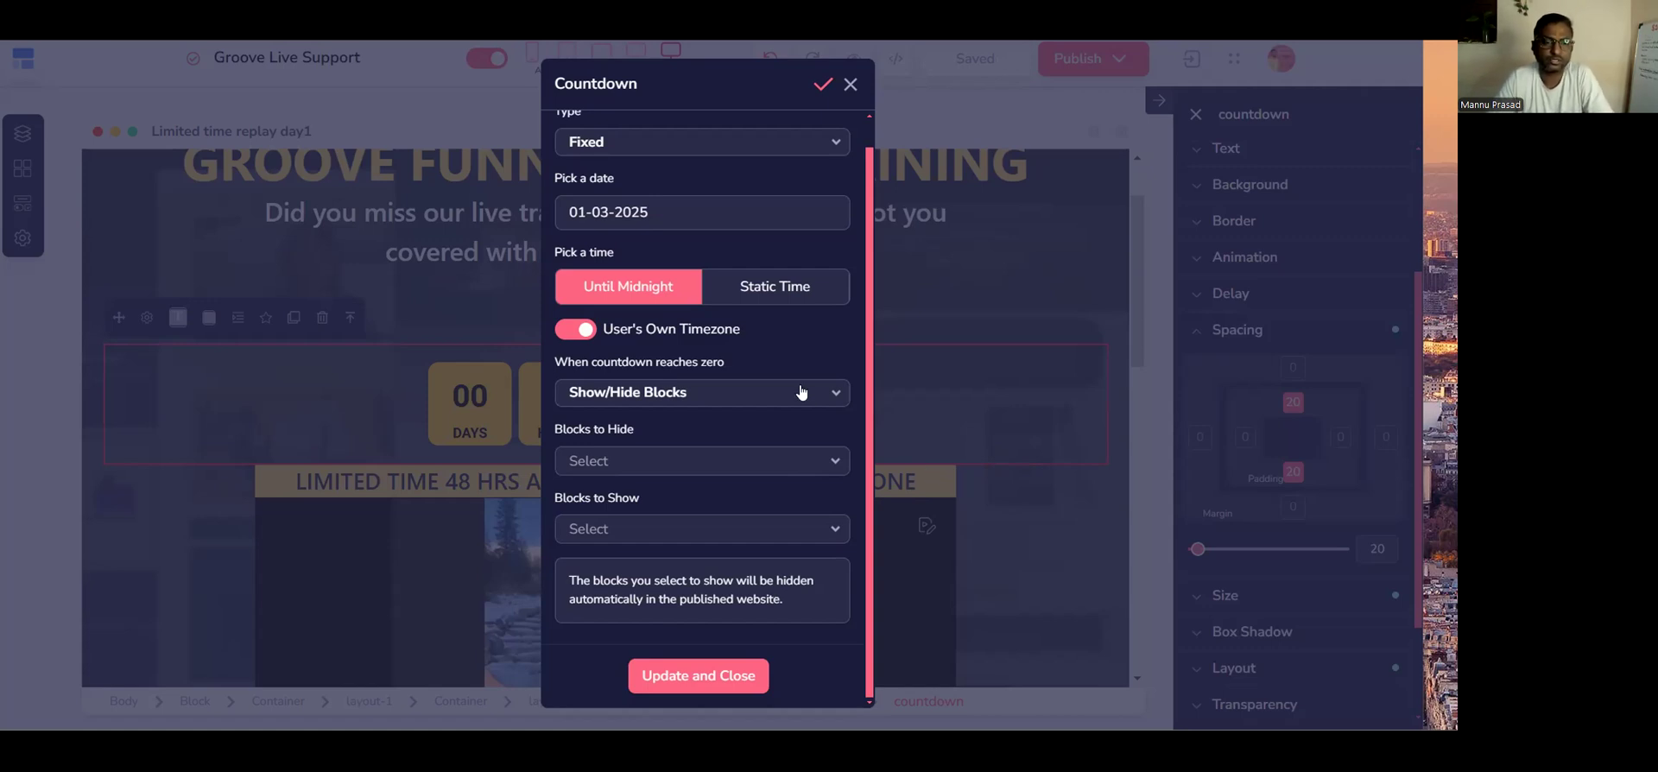
left_click(848, 84)
Review the page from the replay video down to the VIP access offer and back up to the countdown timer.
scroll(881, 342, "down", 7)
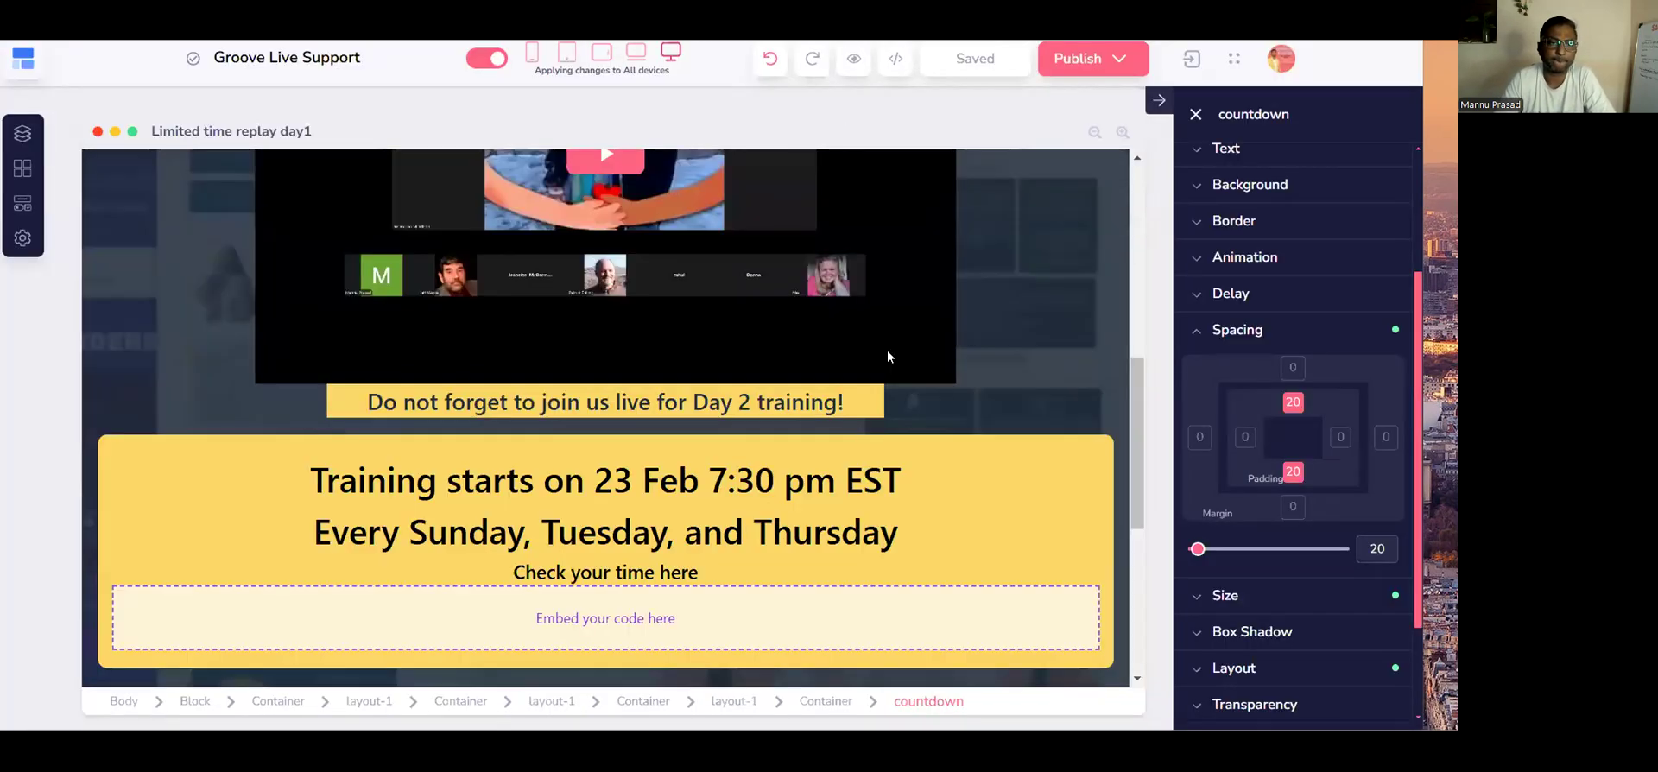
scroll(826, 438, "down", 1)
scroll(826, 438, "down", 3)
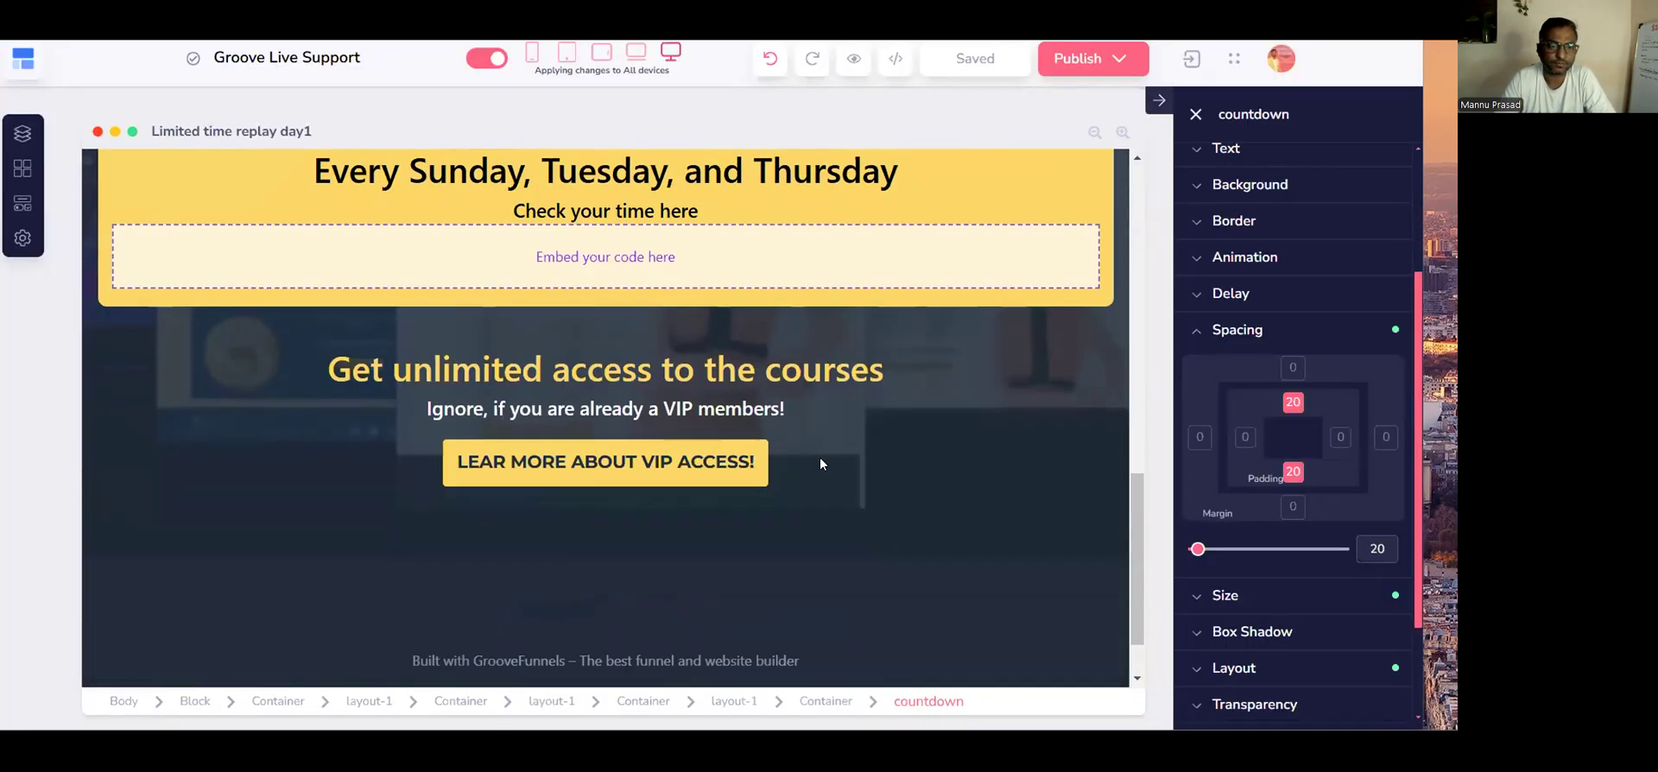
left_click_drag(318, 372, 922, 366)
left_click(925, 373)
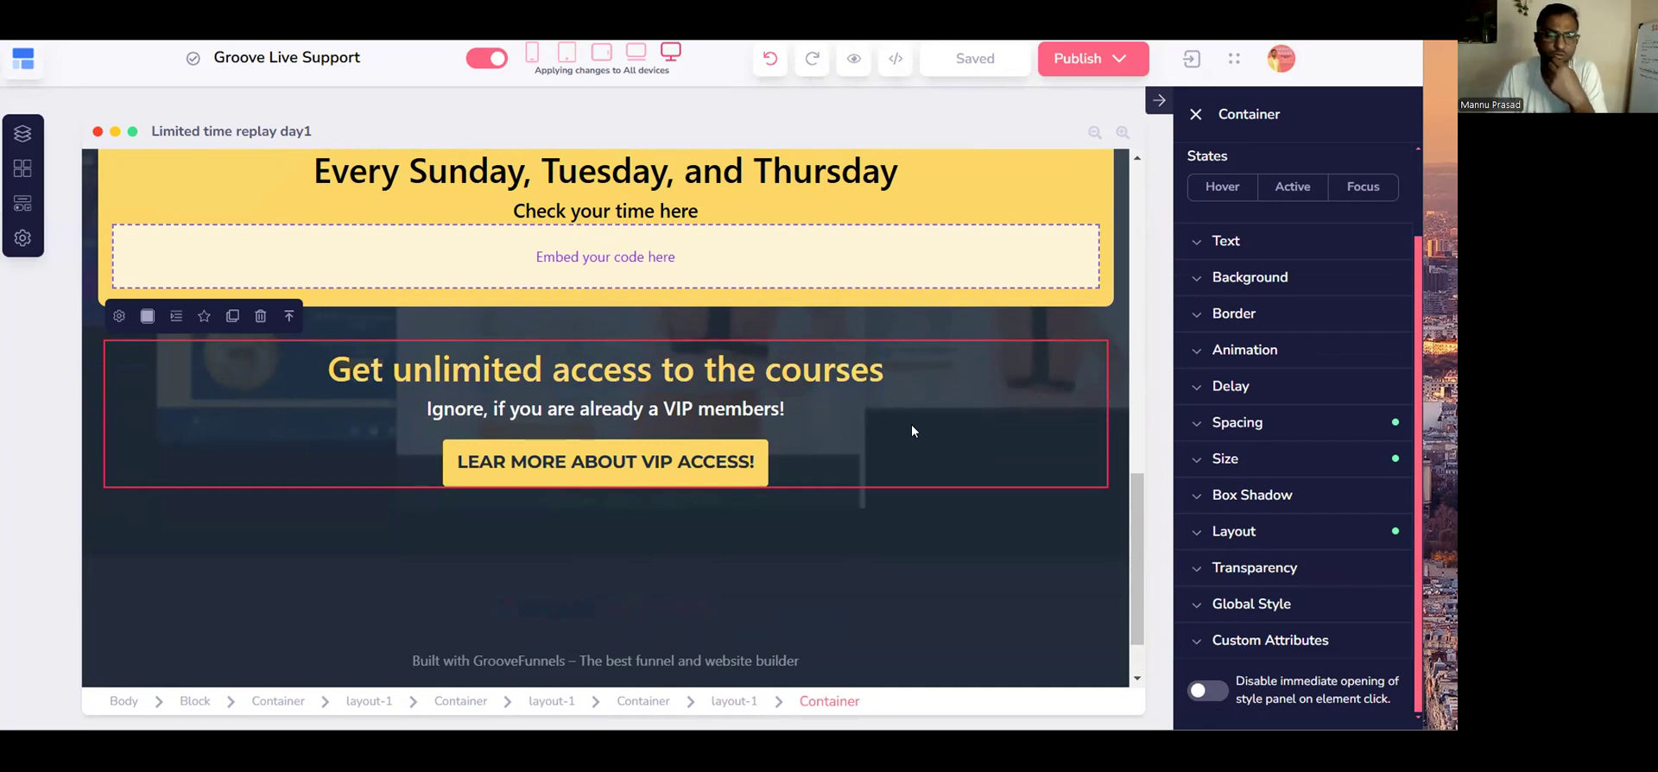
scroll(911, 428, "up", 5)
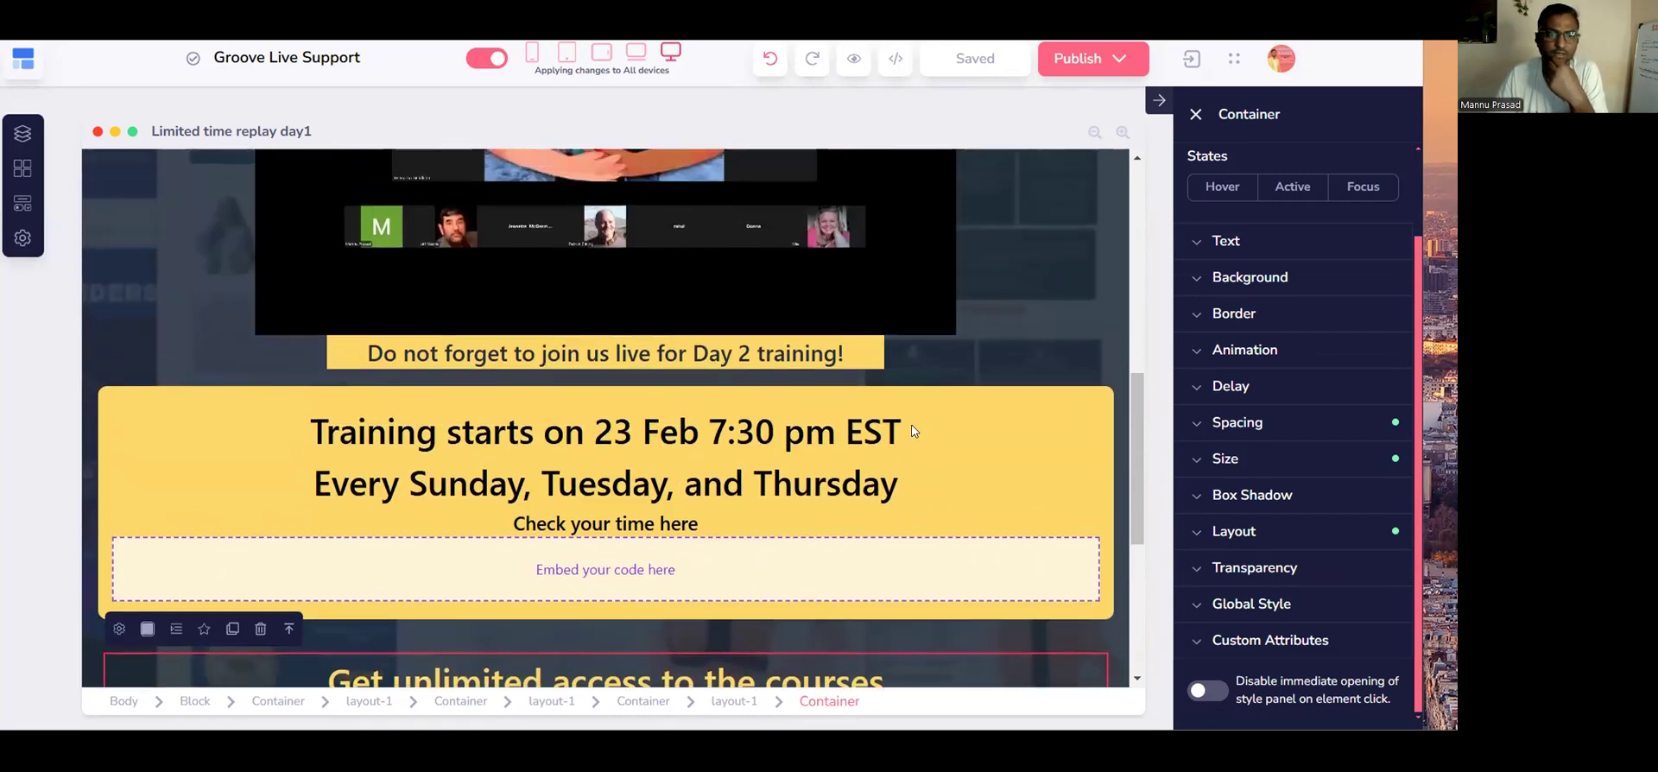
scroll(892, 299, "up", 3)
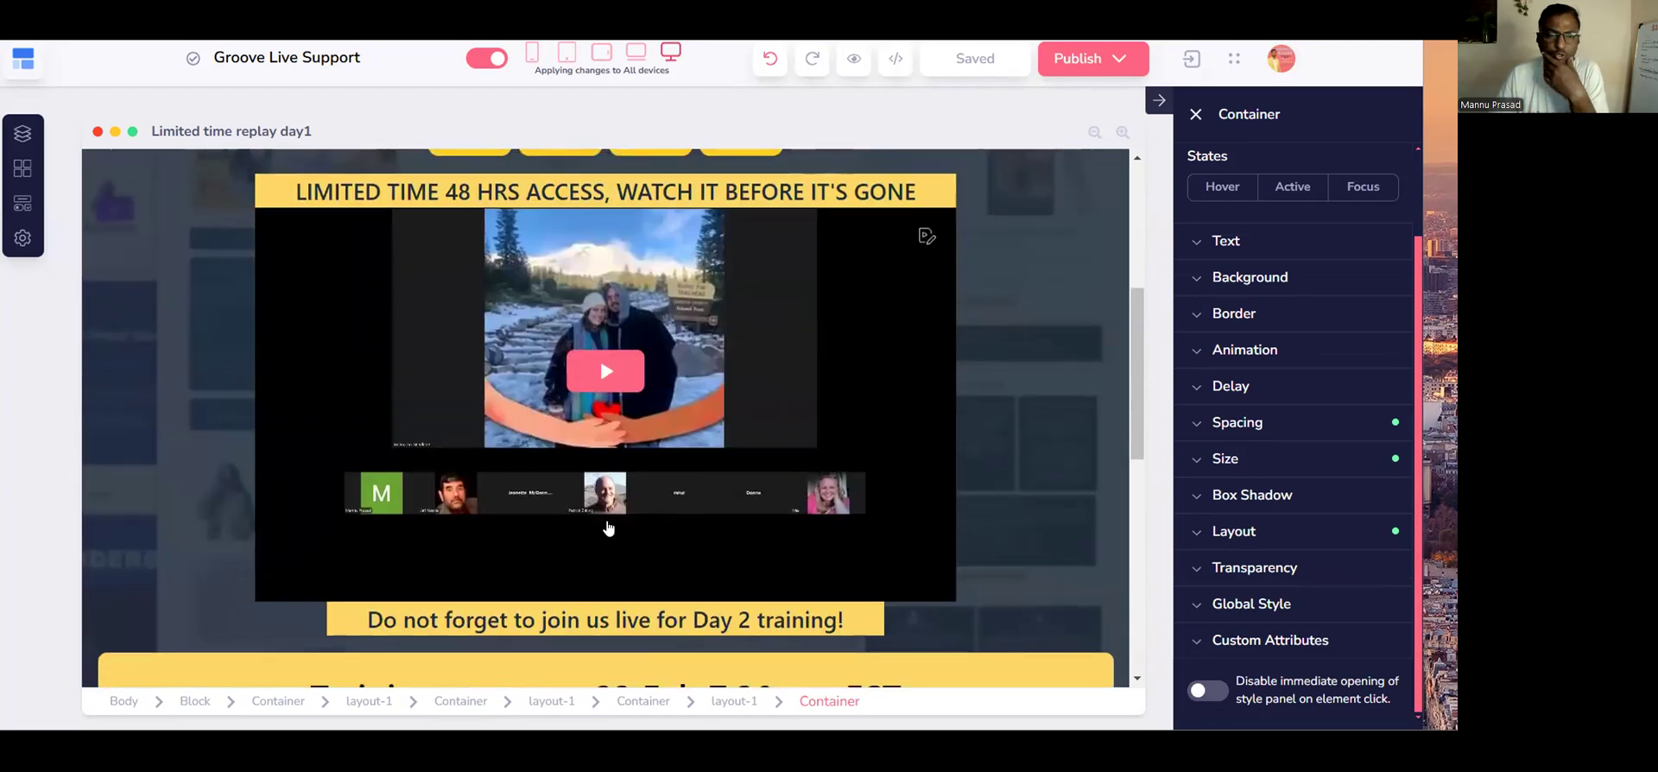
scroll(608, 527, "down", 1)
scroll(608, 527, "up", 3)
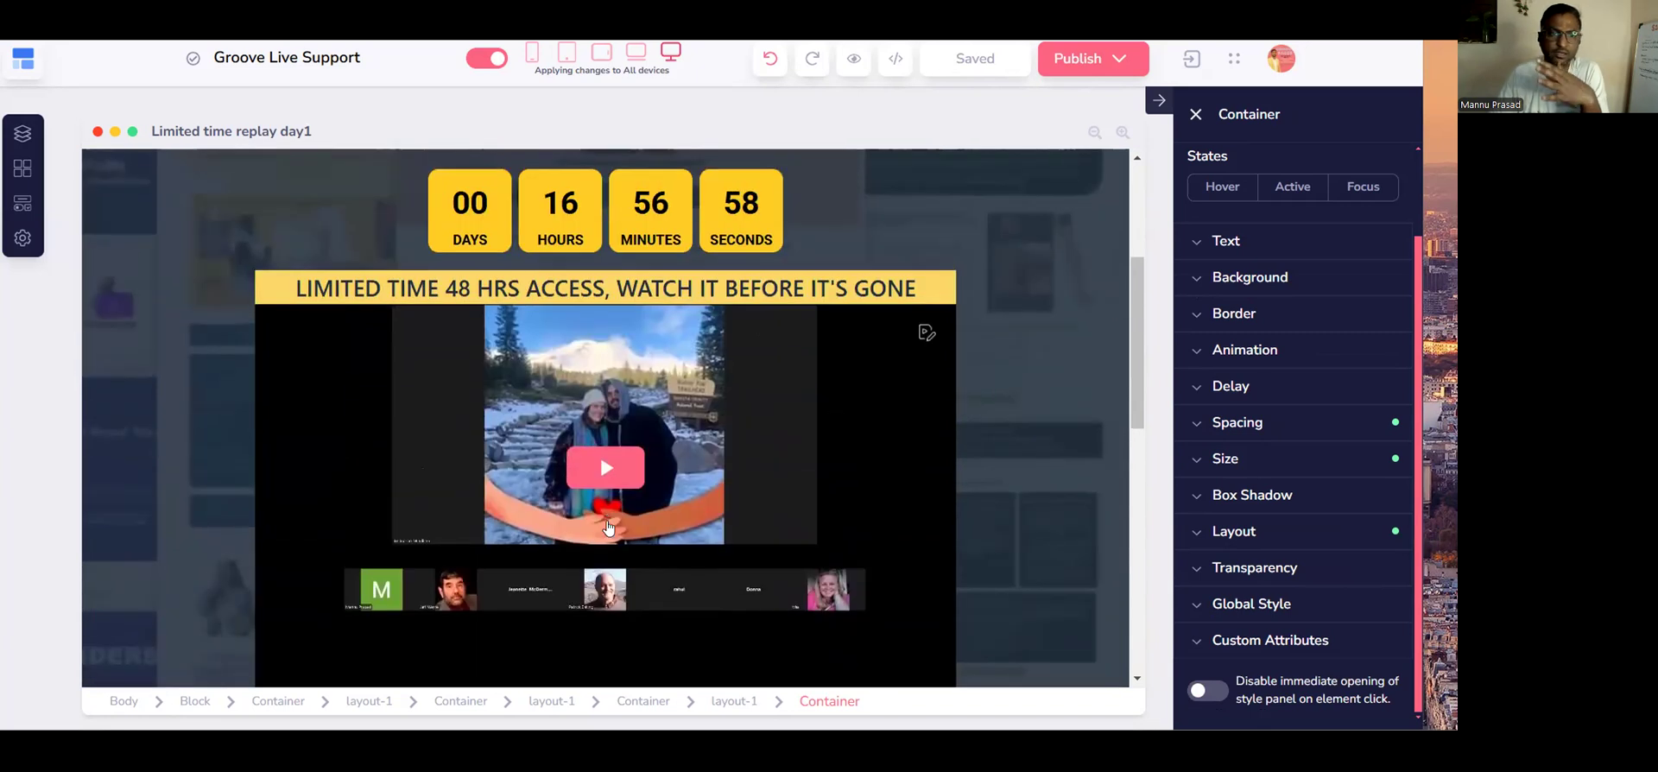
Try User's Own Timezone in the countdown's settings, check the actions offered at zero, and leave without updating.
left_click(393, 209)
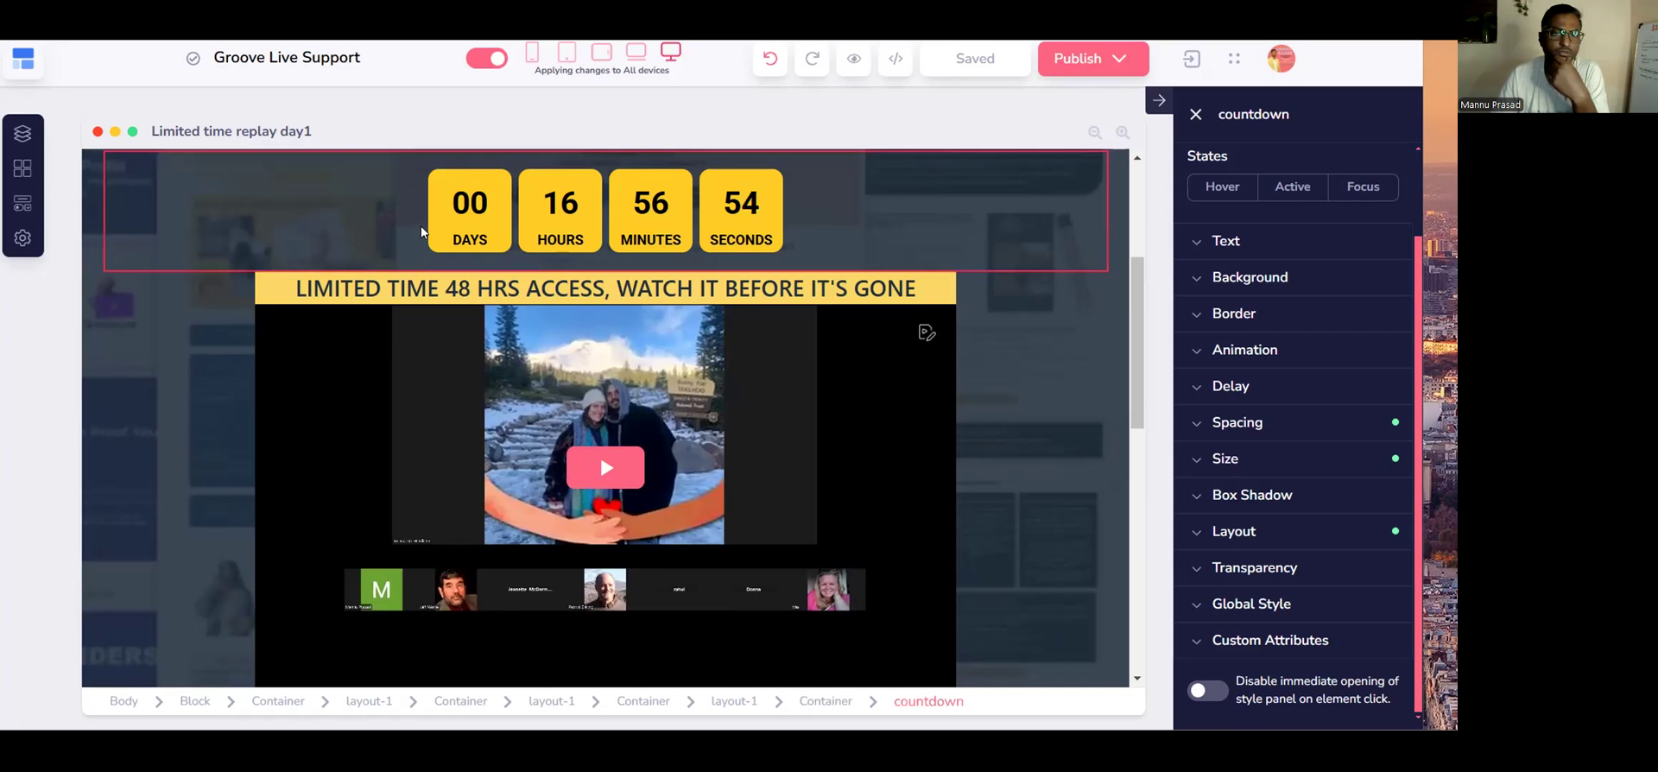
scroll(421, 226, "up", 3)
scroll(600, 610, "down", 2)
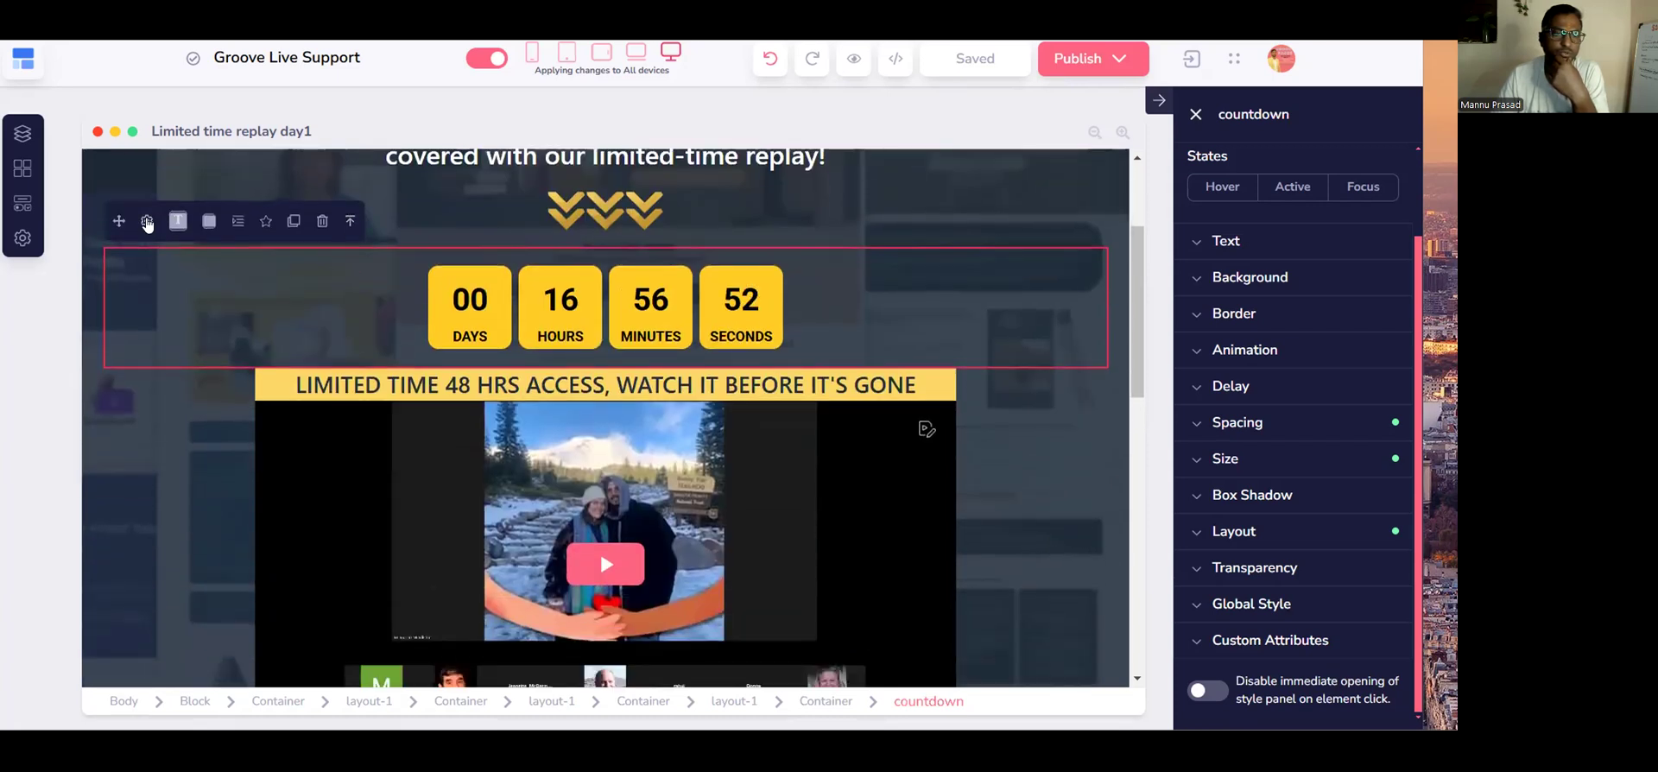
left_click(146, 221)
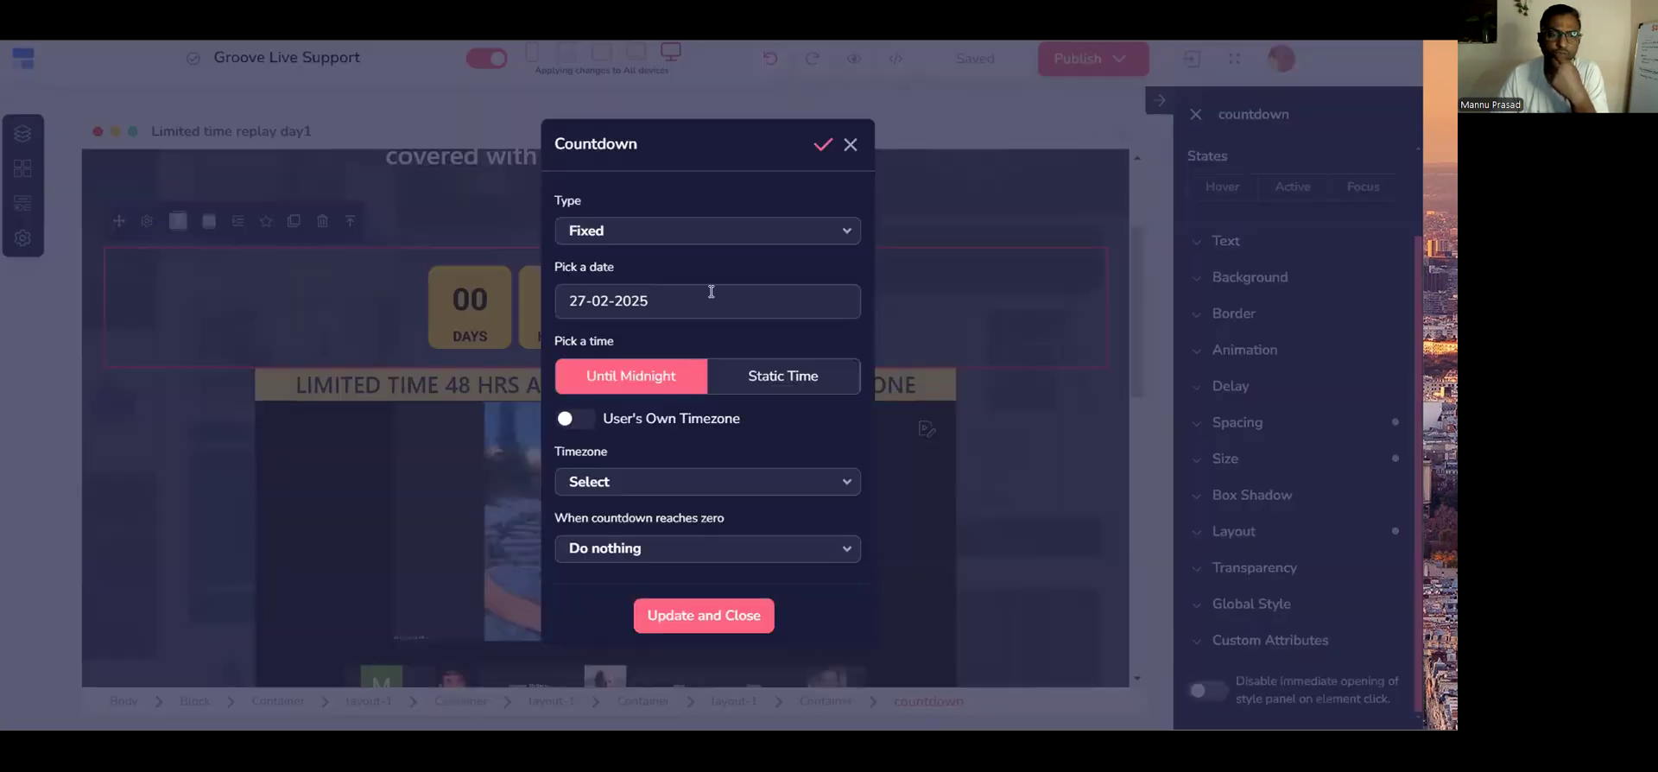
left_click(774, 491)
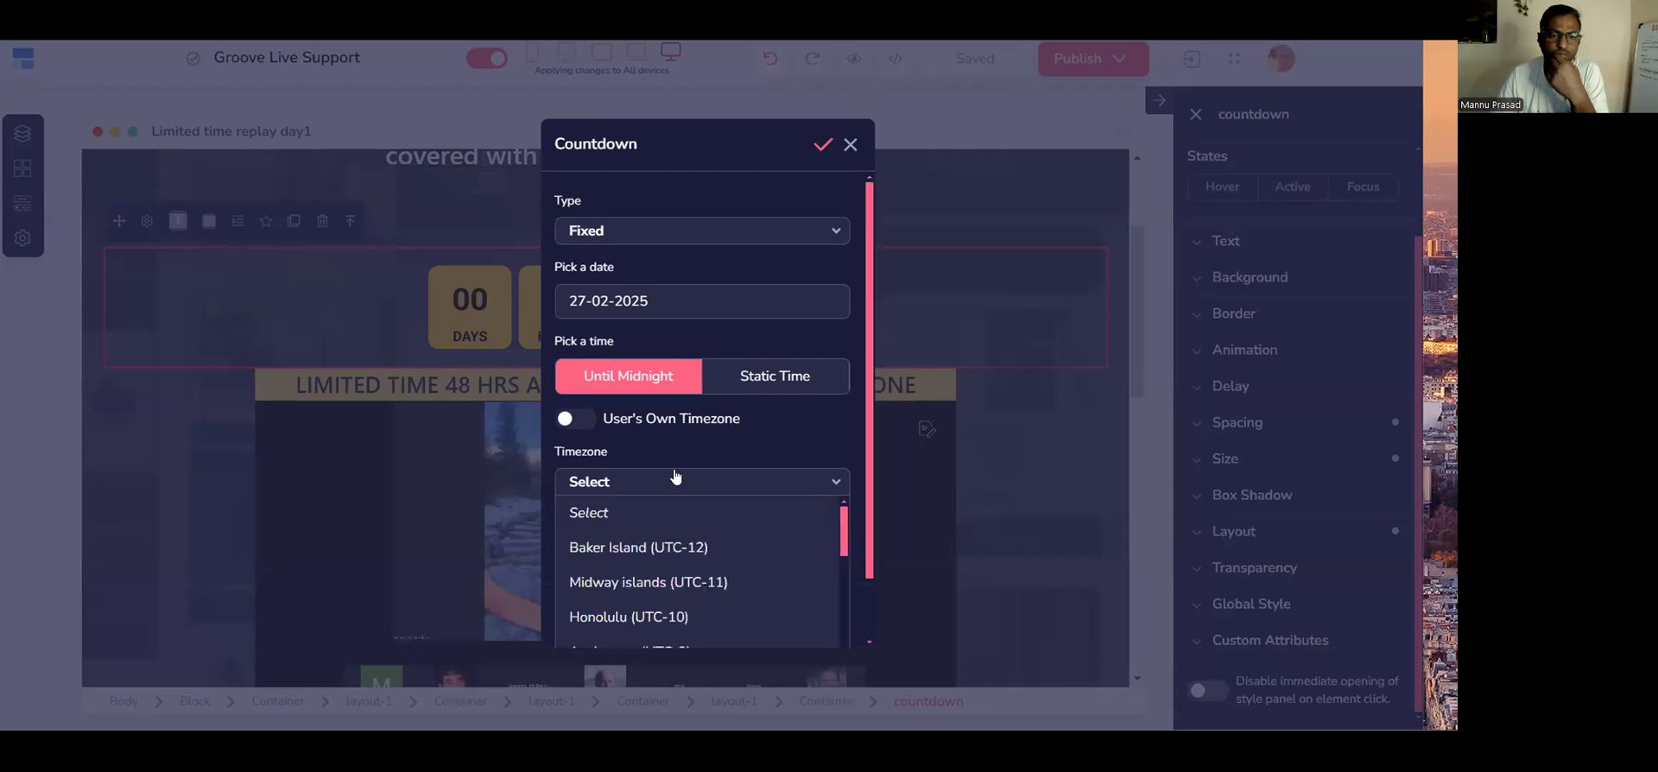
left_click(576, 419)
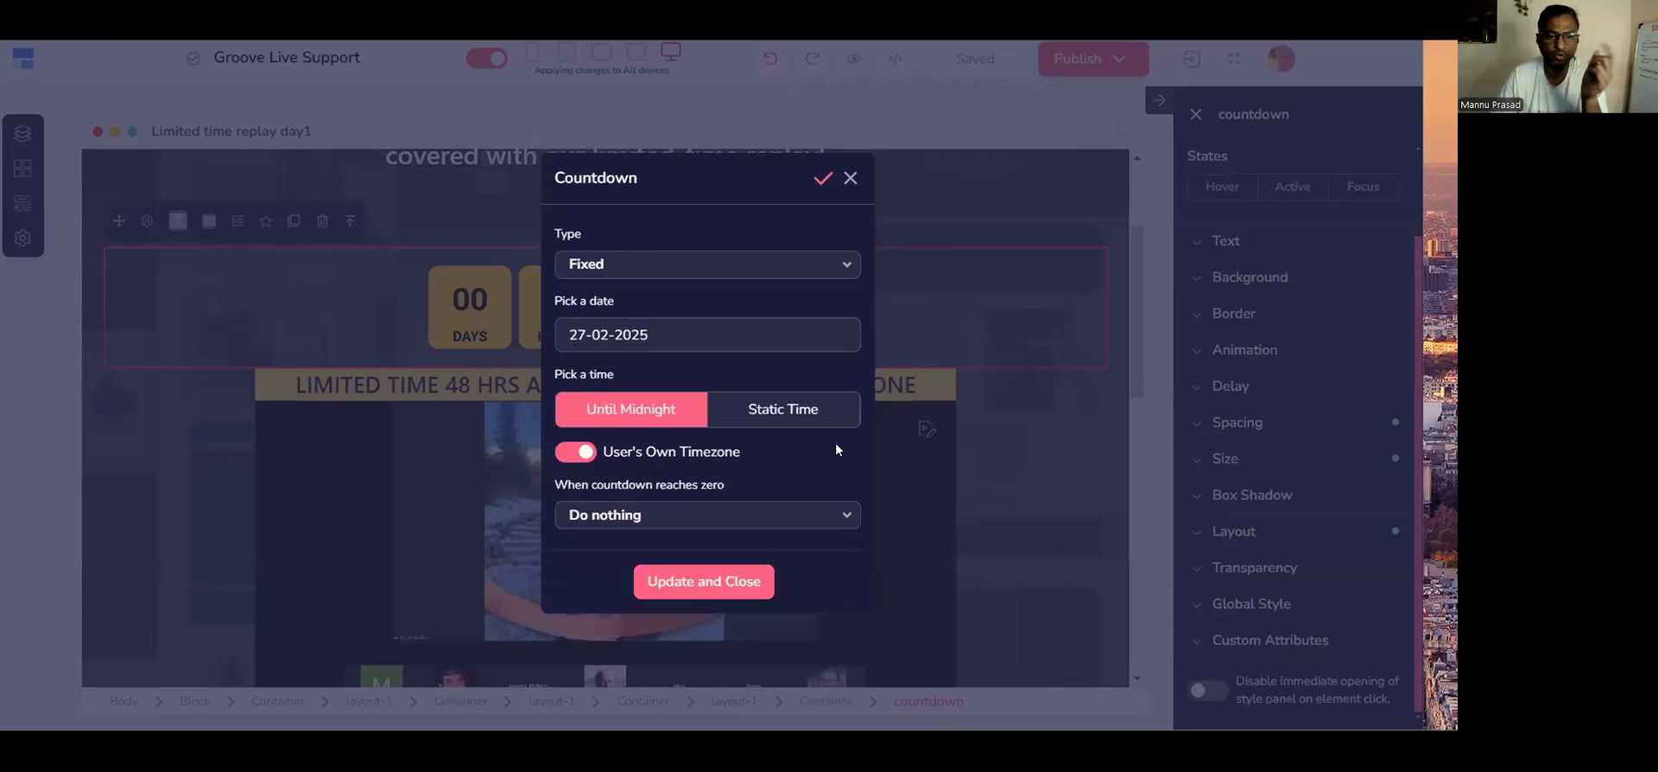
left_click(761, 513)
scroll(732, 345, "down", 2)
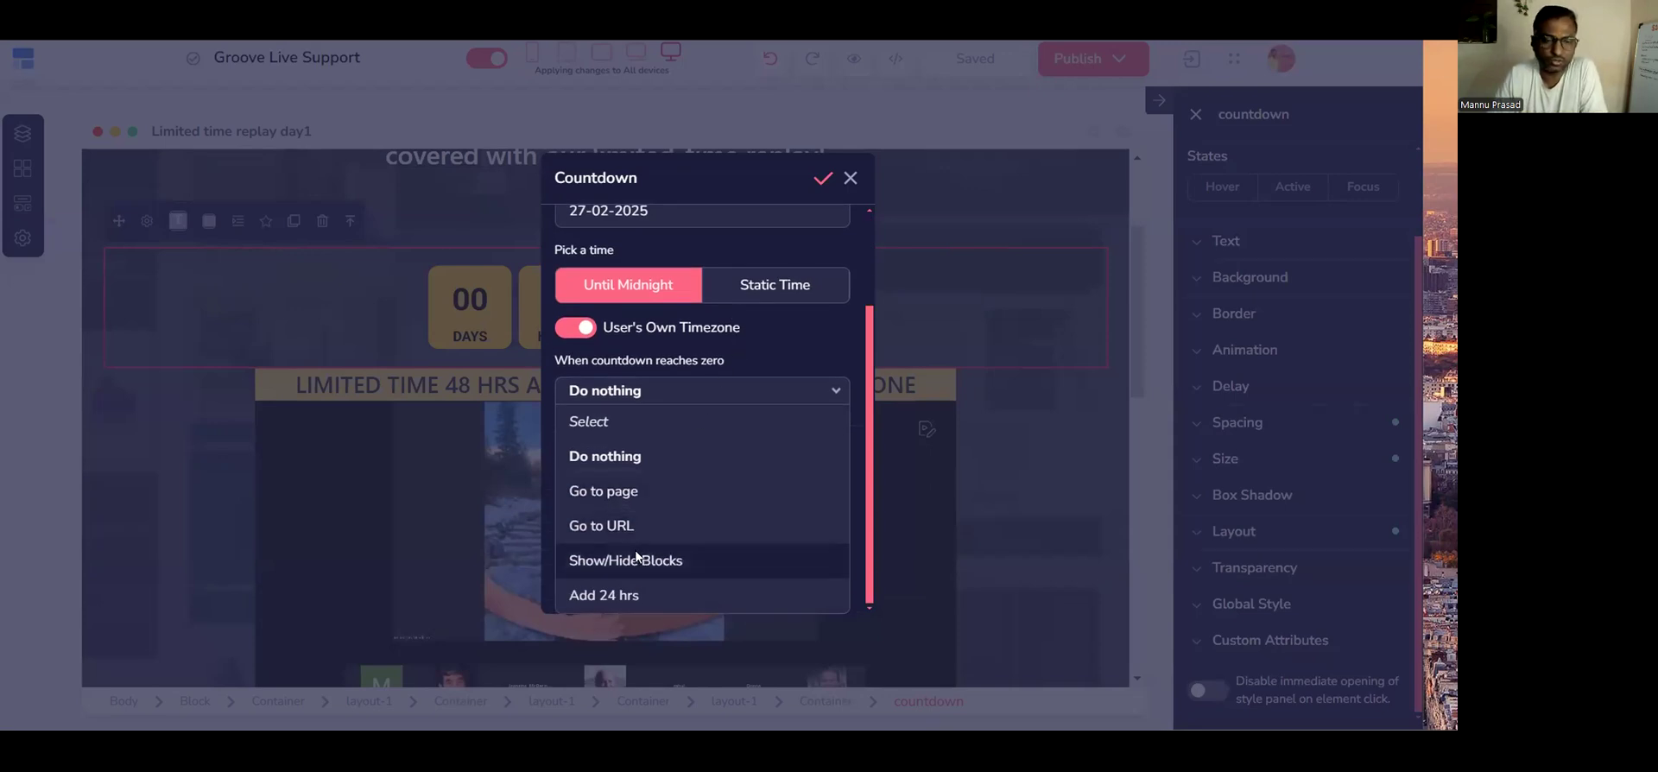
left_click(1062, 481)
left_click(1031, 457)
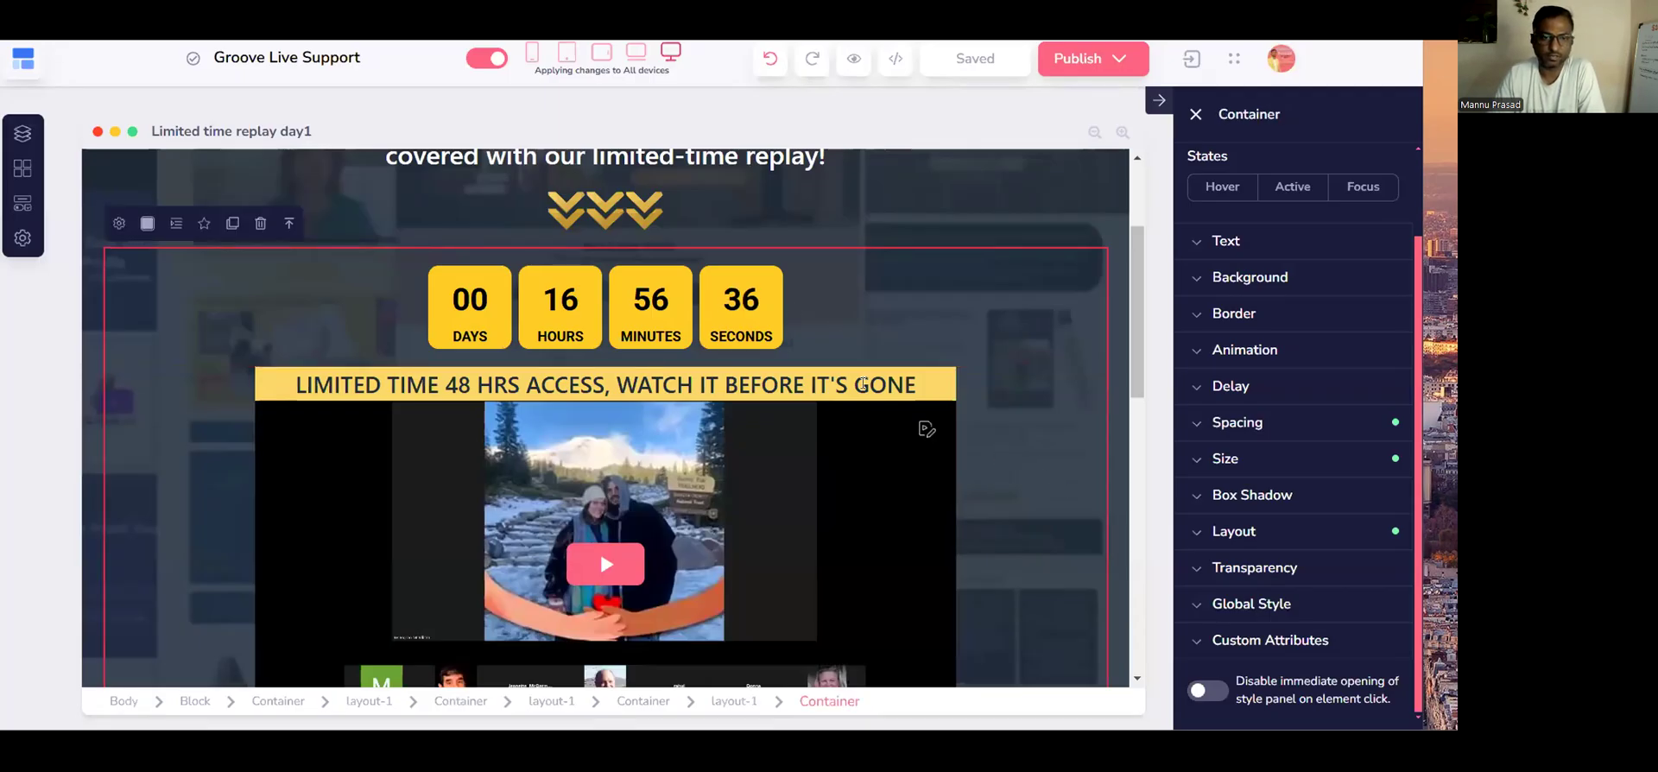
Add a 1 Column layout at the very top of the page, above the heading.
scroll(960, 466, "down", 3)
scroll(957, 463, "up", 3)
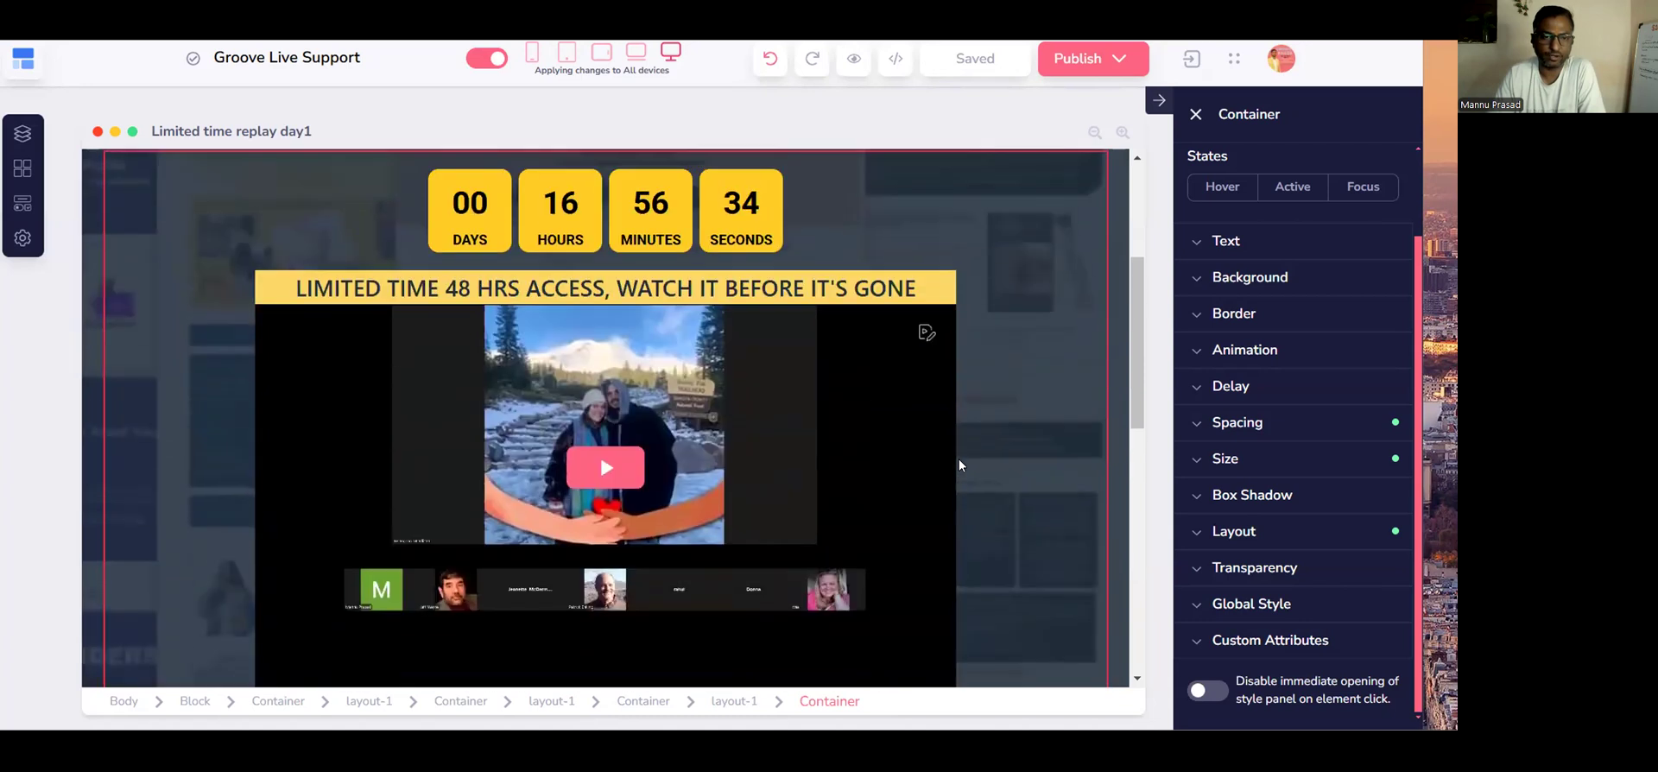
left_click(835, 315)
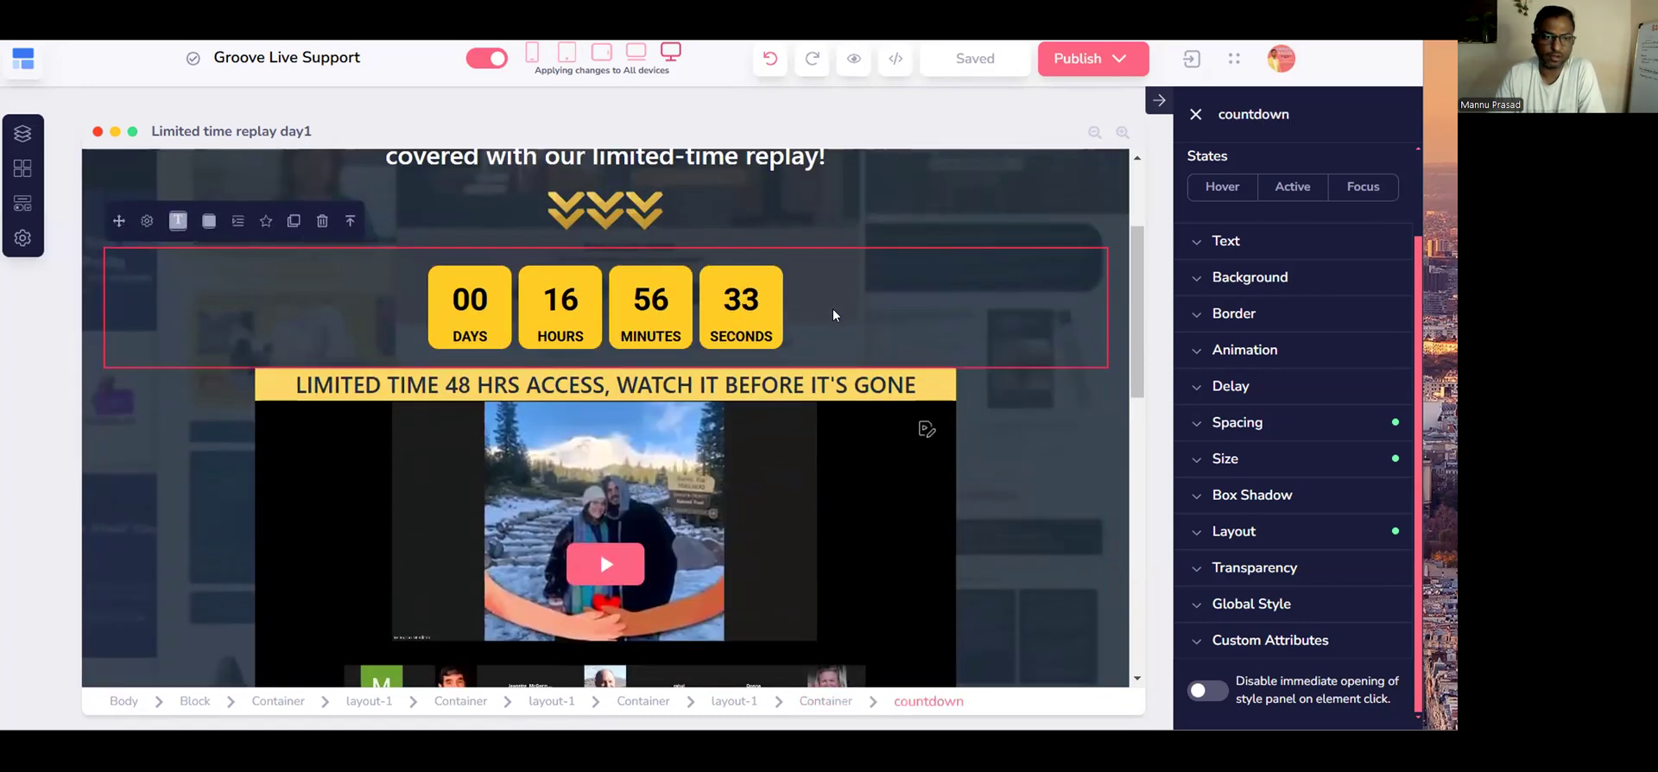
scroll(834, 315, "up", 1)
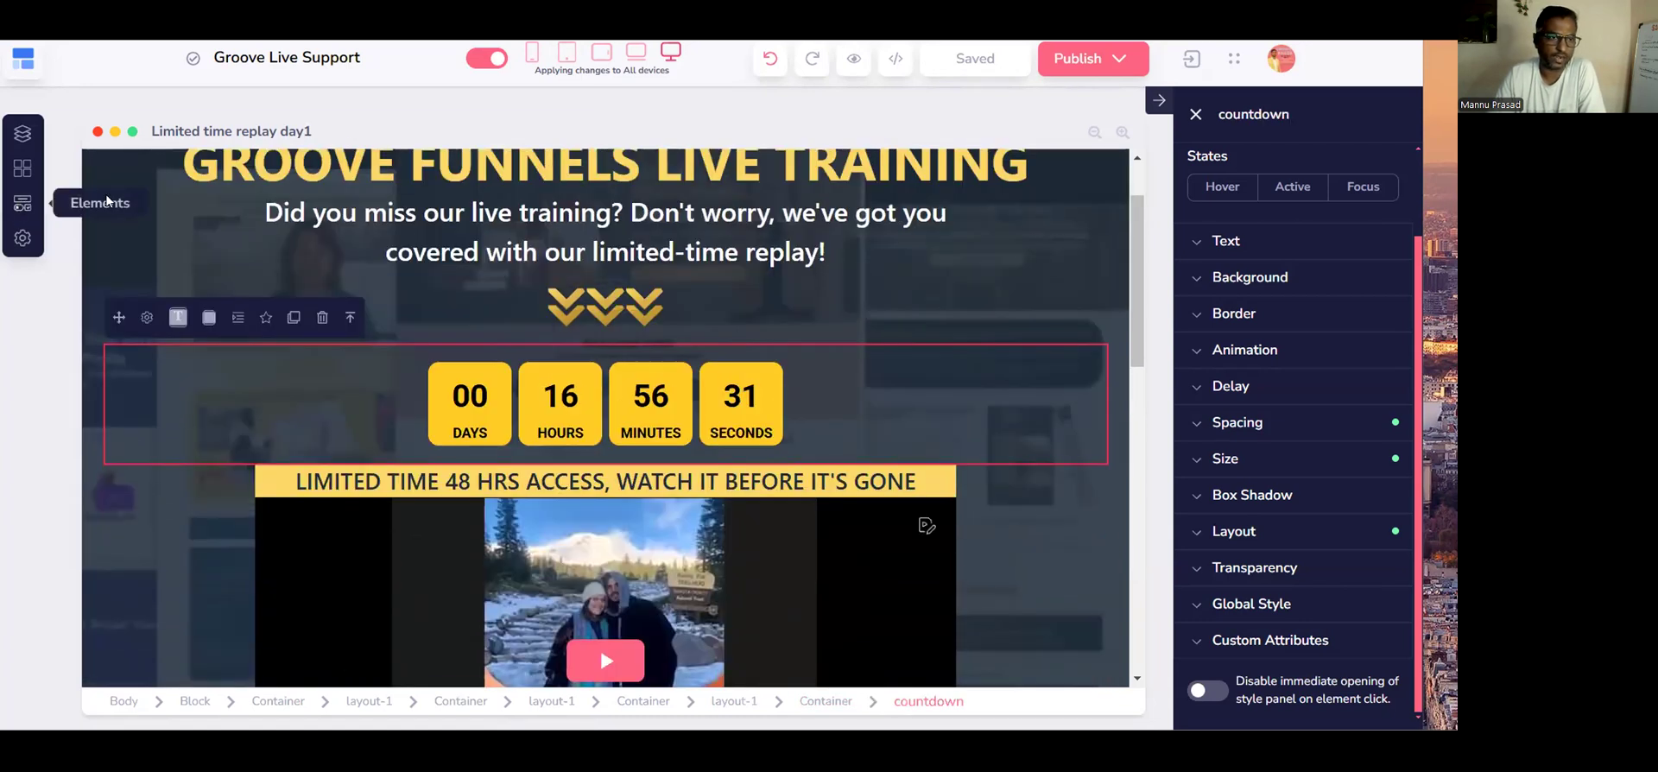
left_click(22, 203)
left_click_drag(267, 208, 763, 190)
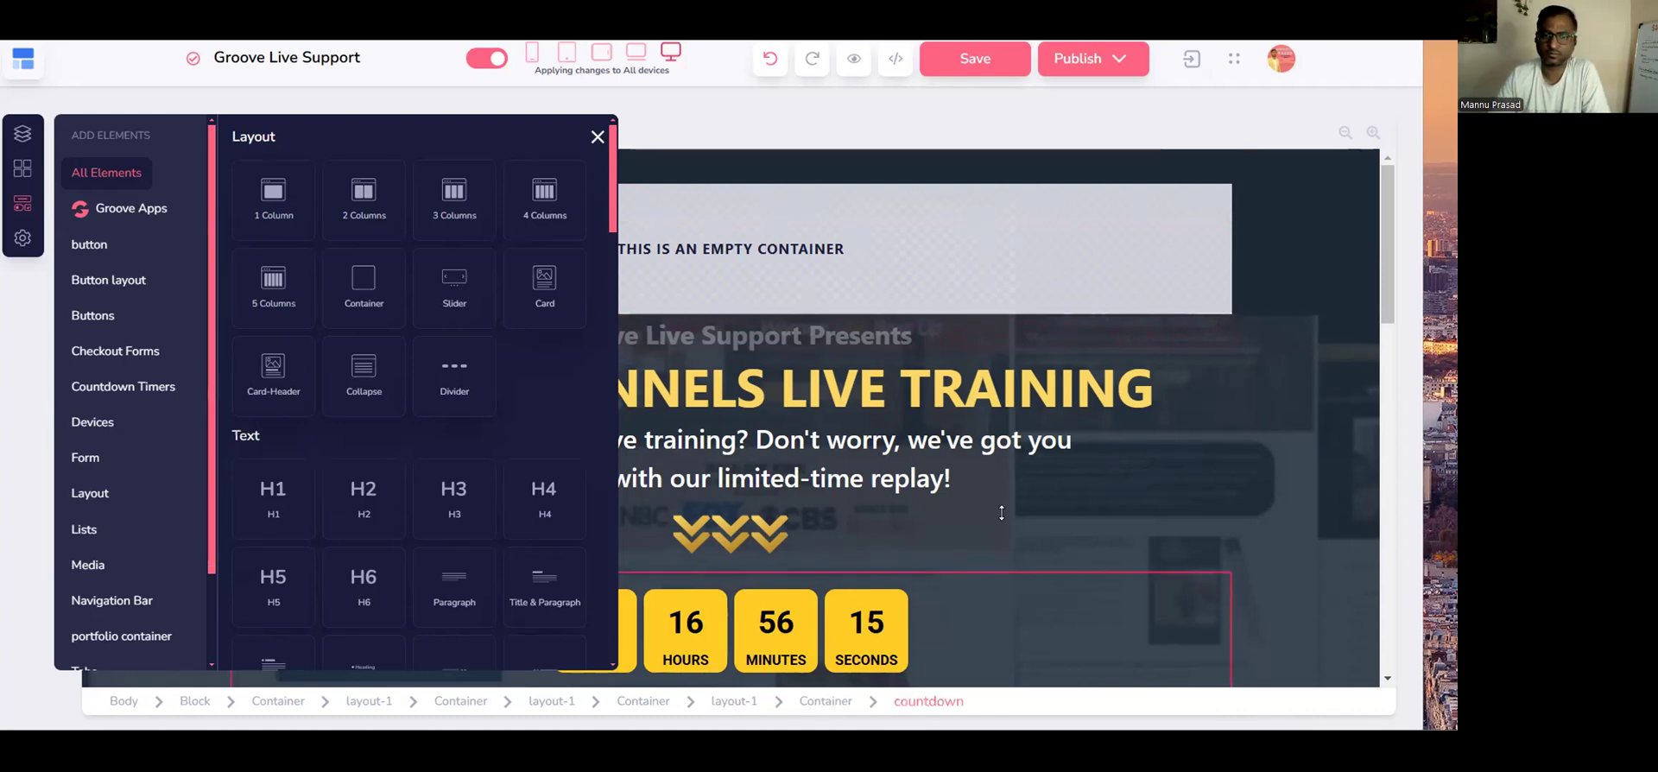
Move the new one-column layout between the arrows and the countdown timer, and place the timer inside its empty container.
left_click(934, 187)
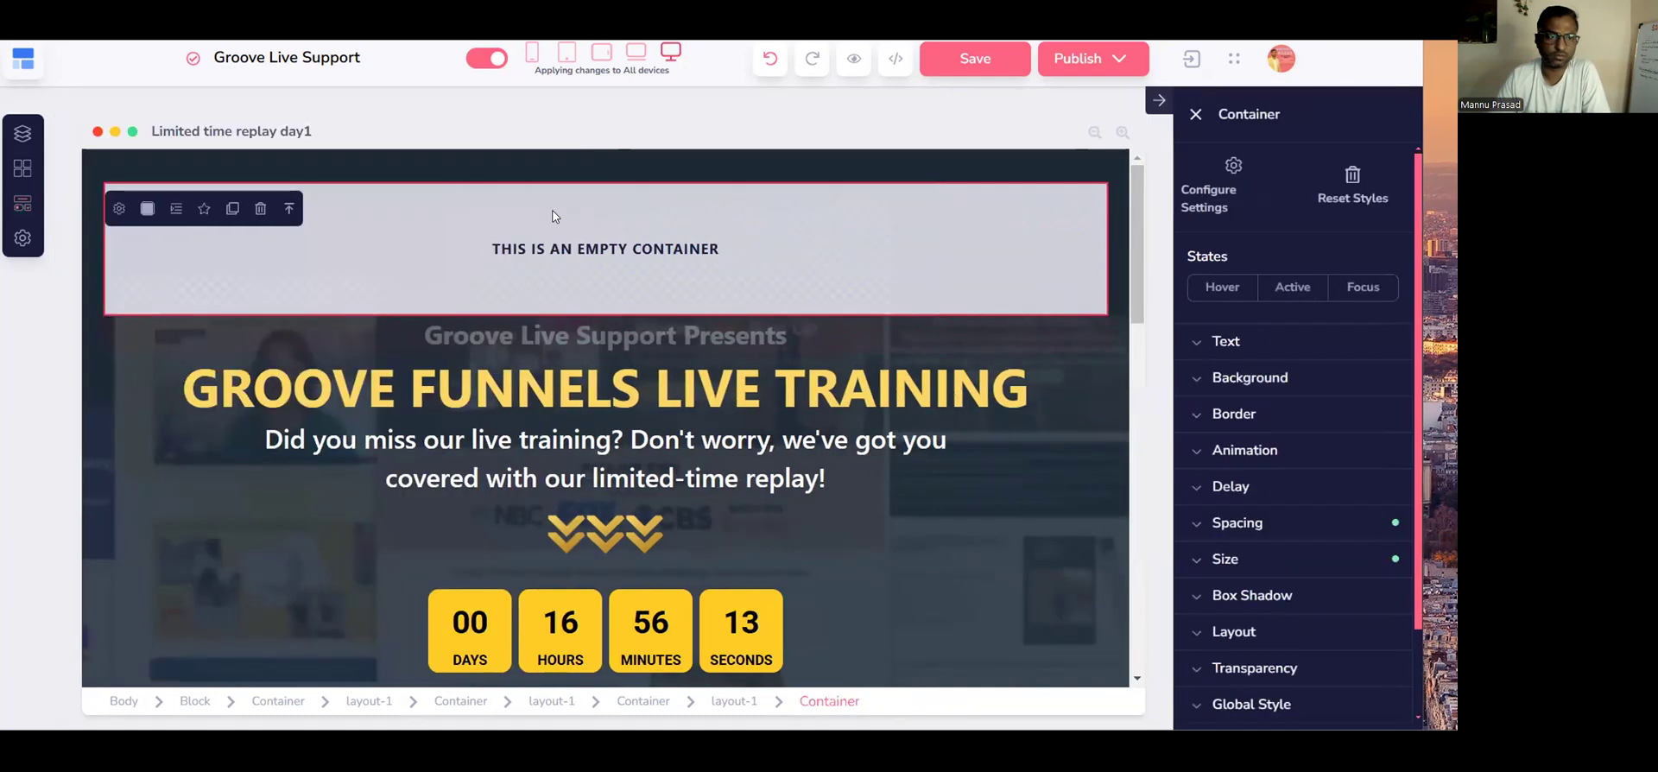
left_click(288, 209)
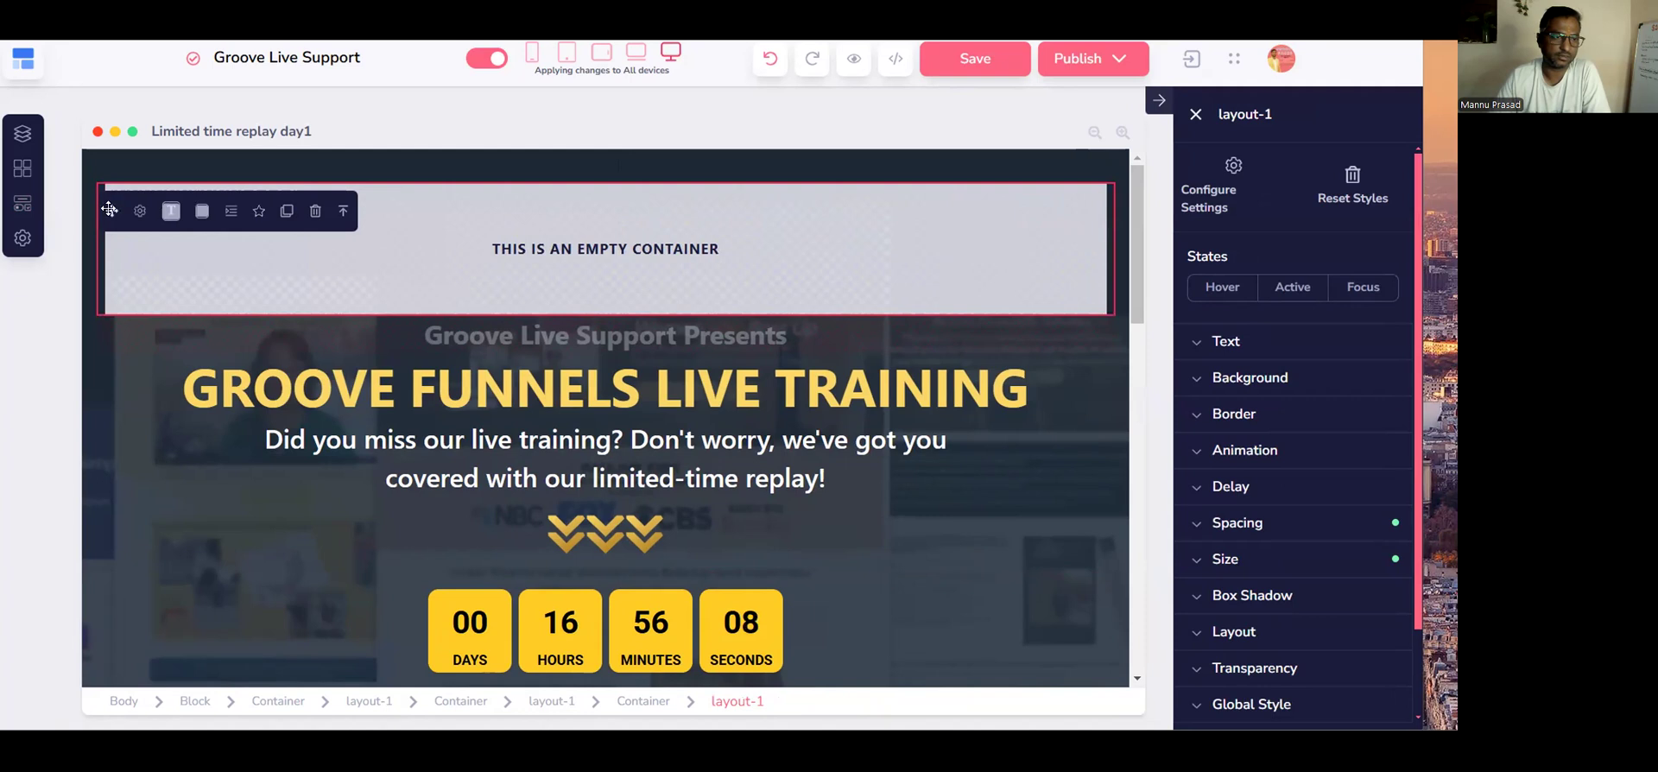
left_click_drag(114, 232, 794, 394)
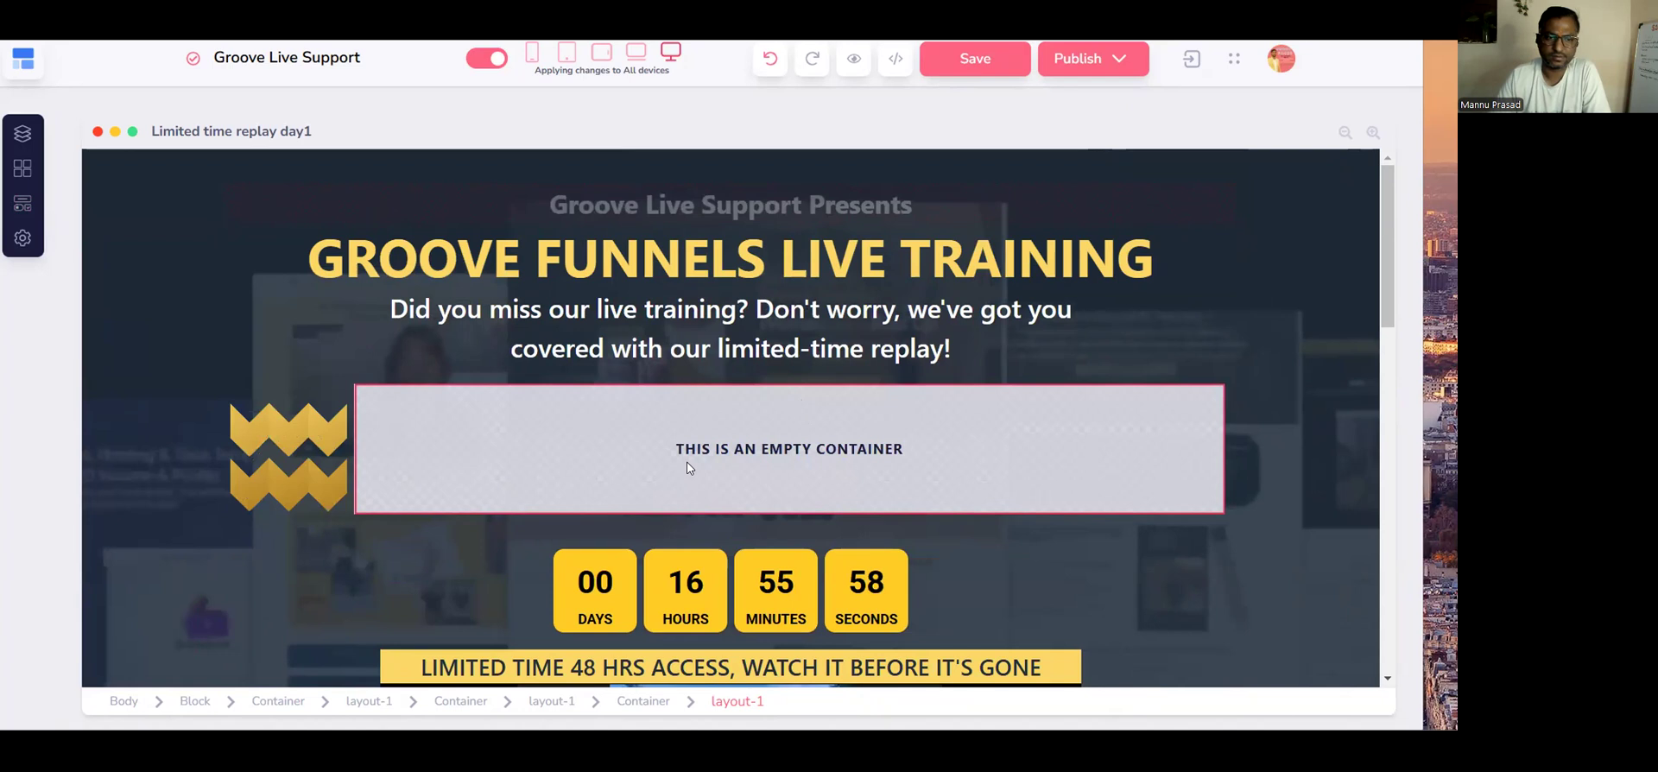
left_click(950, 588)
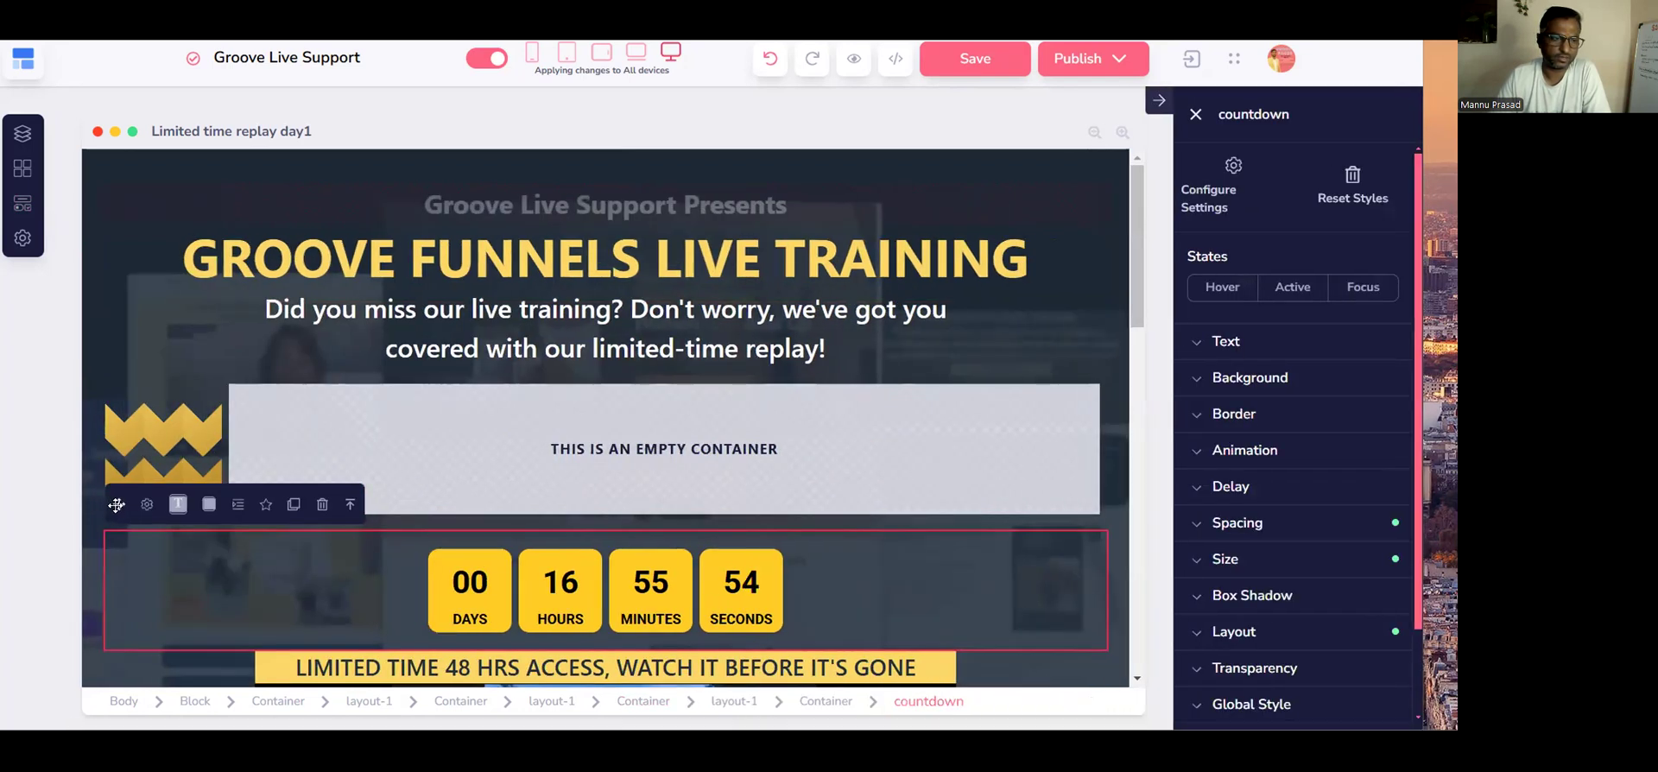
left_click_drag(111, 498, 698, 439)
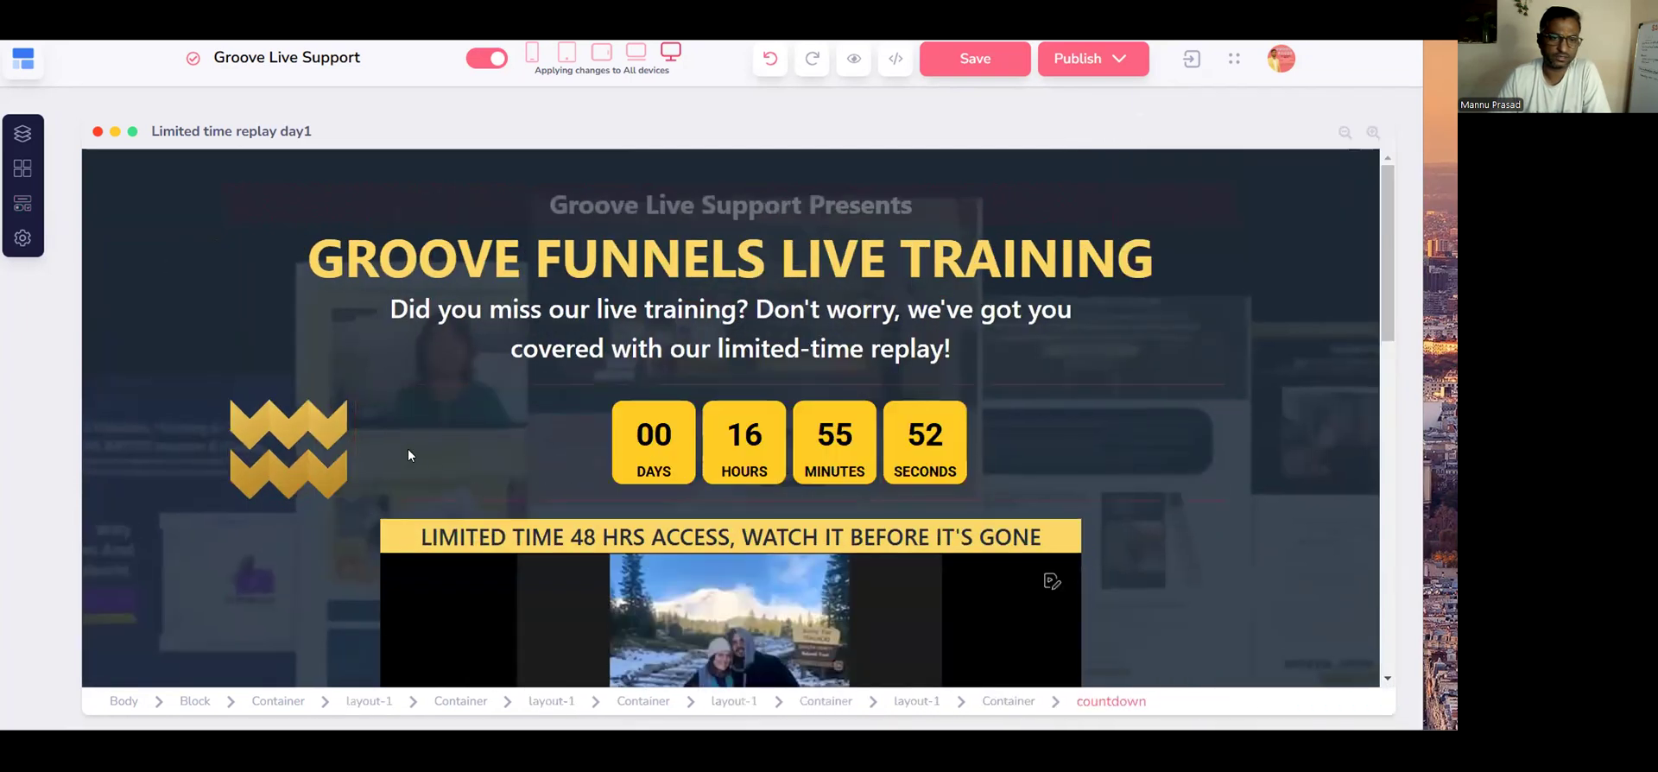
Center the secondary alignment of the container holding the arrows and countdown, and set its direction to Vertical.
left_click(375, 429)
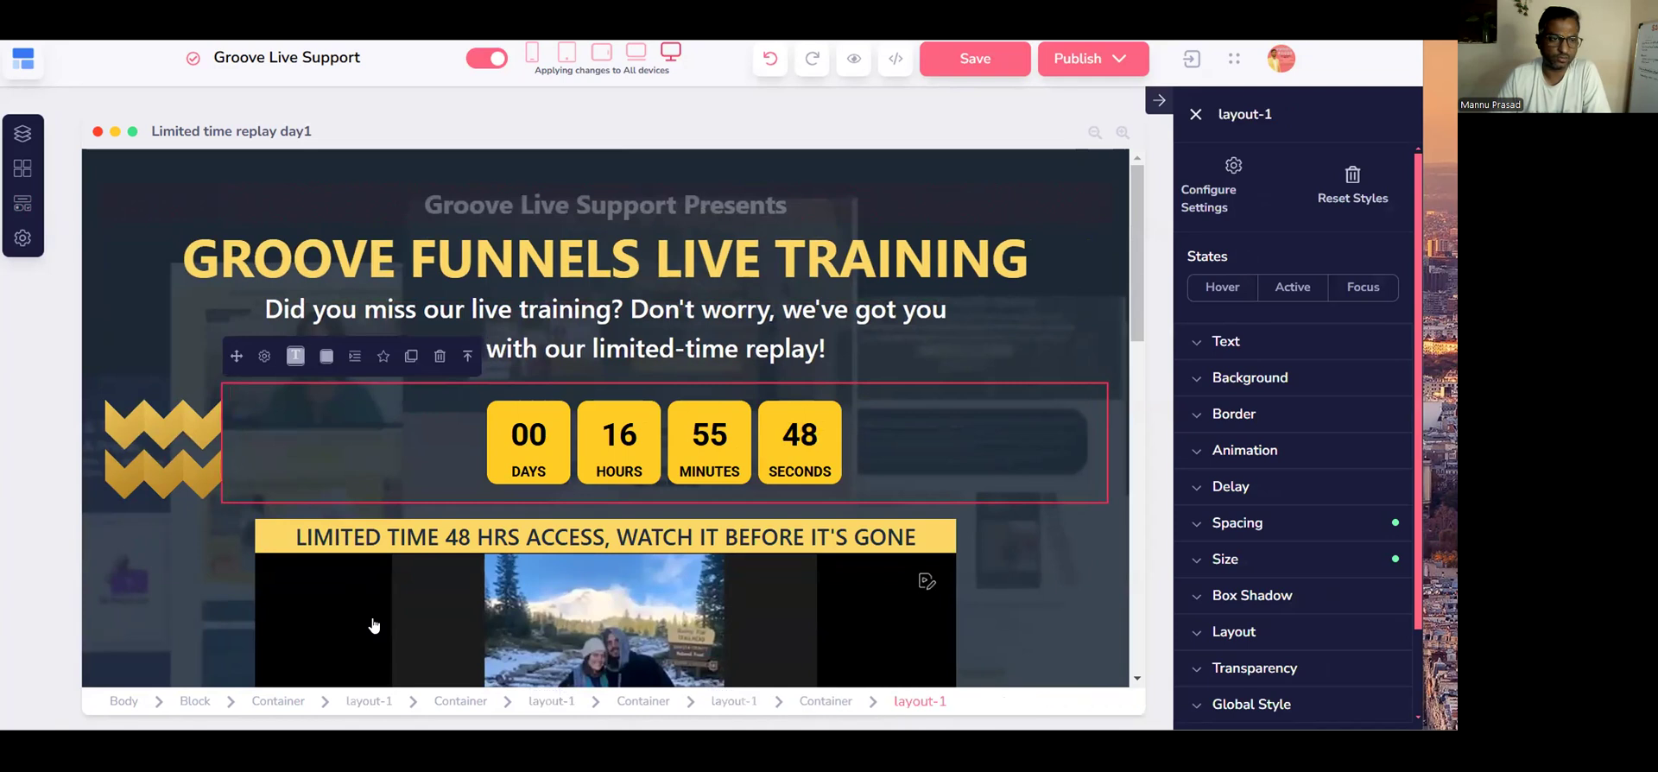
key("Up")
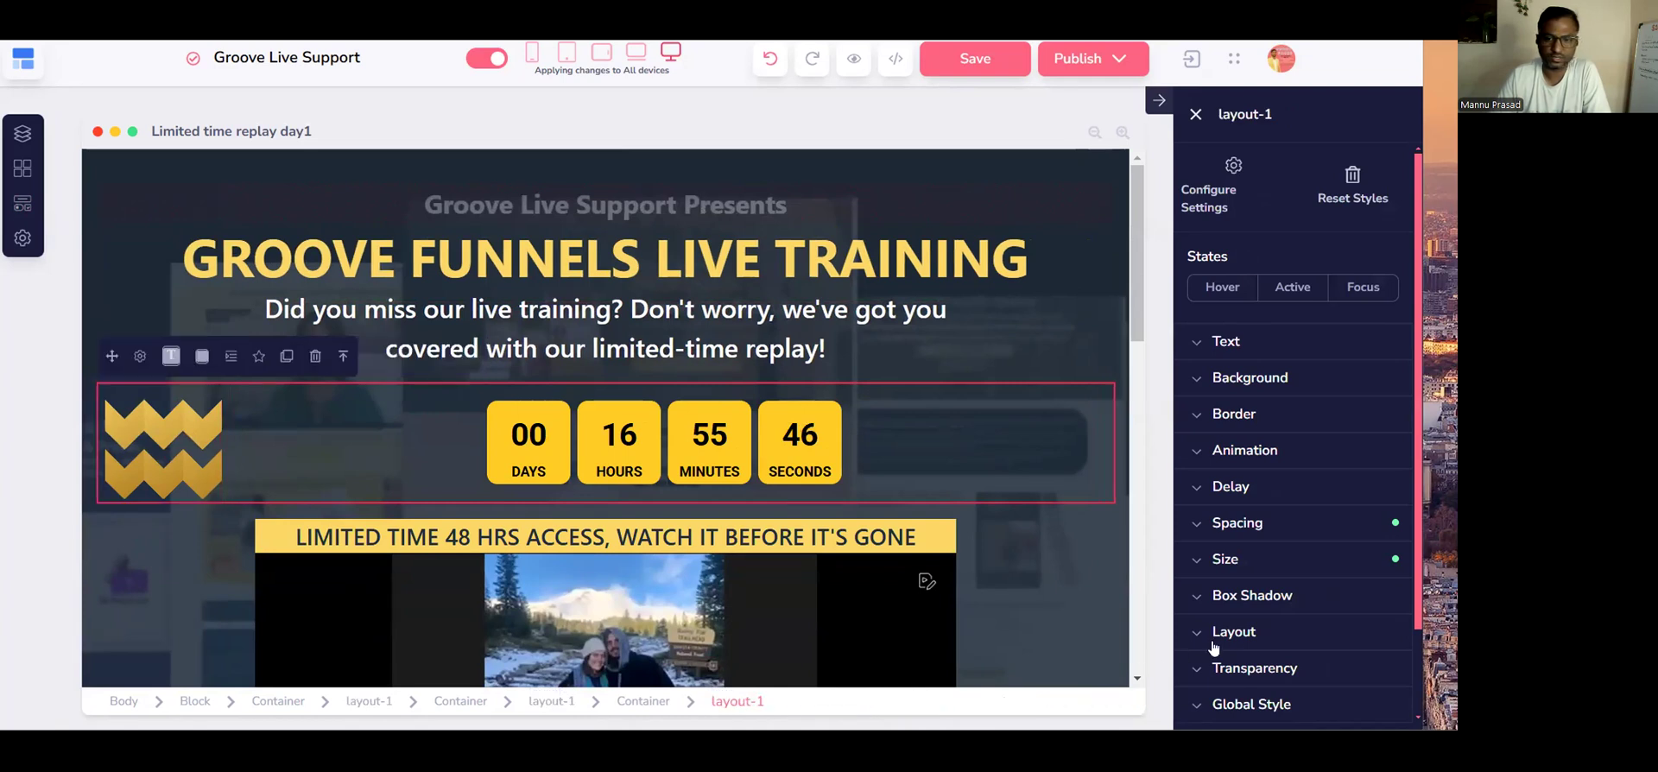
left_click(1236, 634)
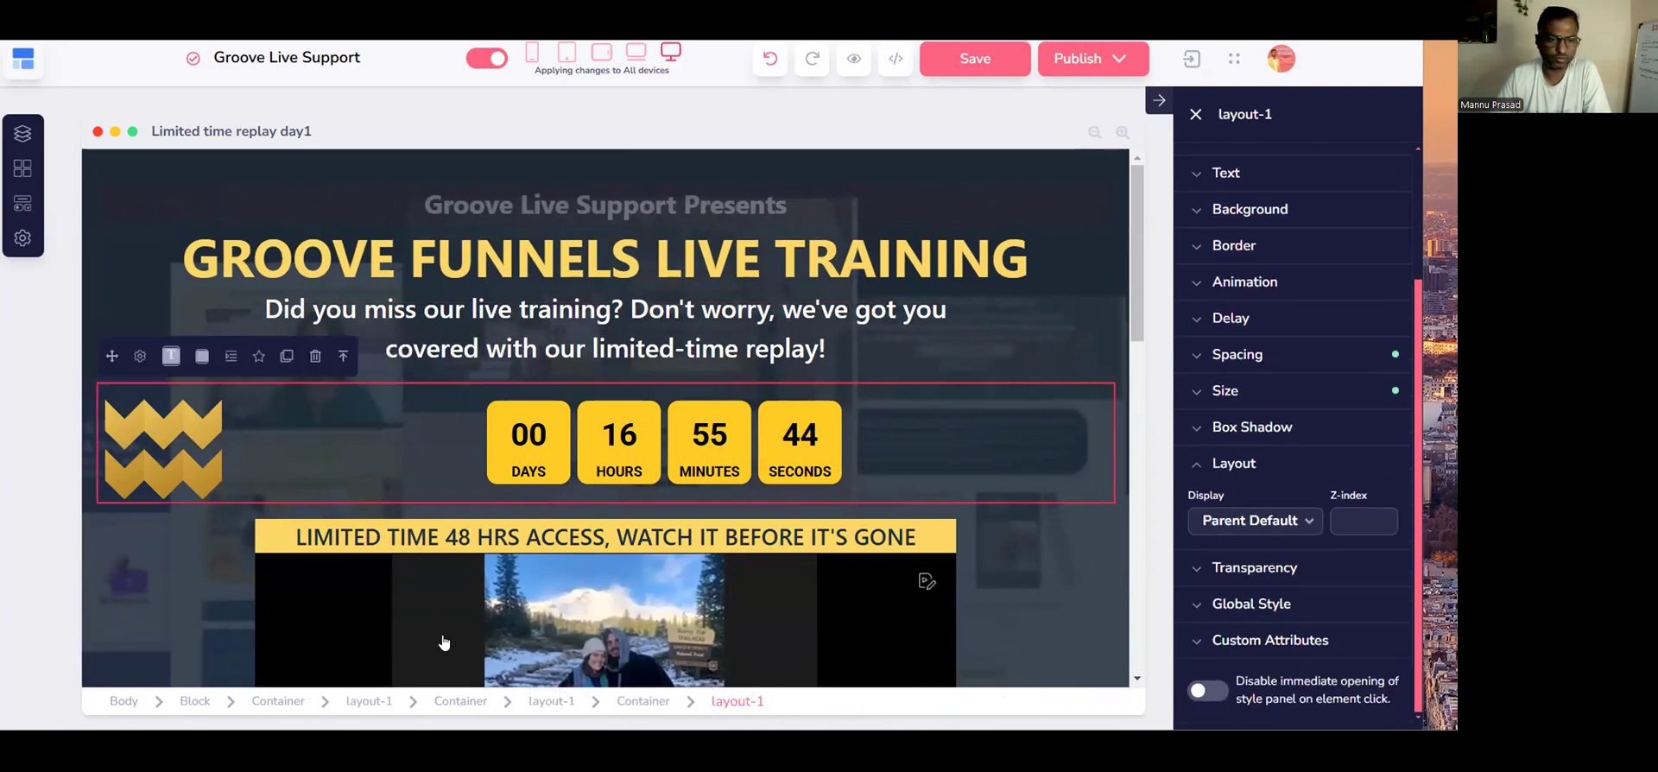
key("Up")
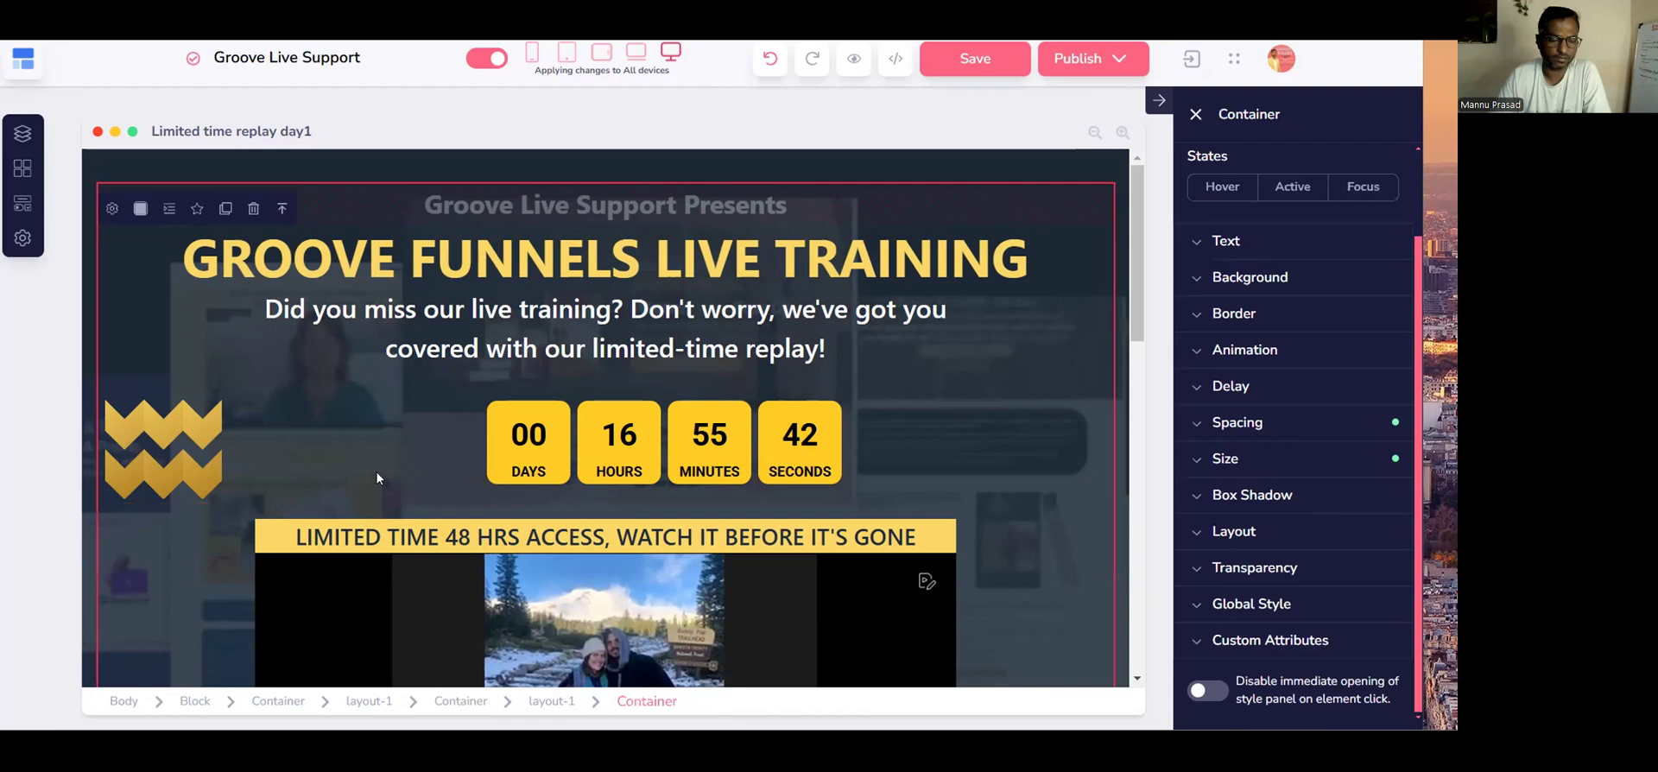
left_click(373, 448)
key("Up")
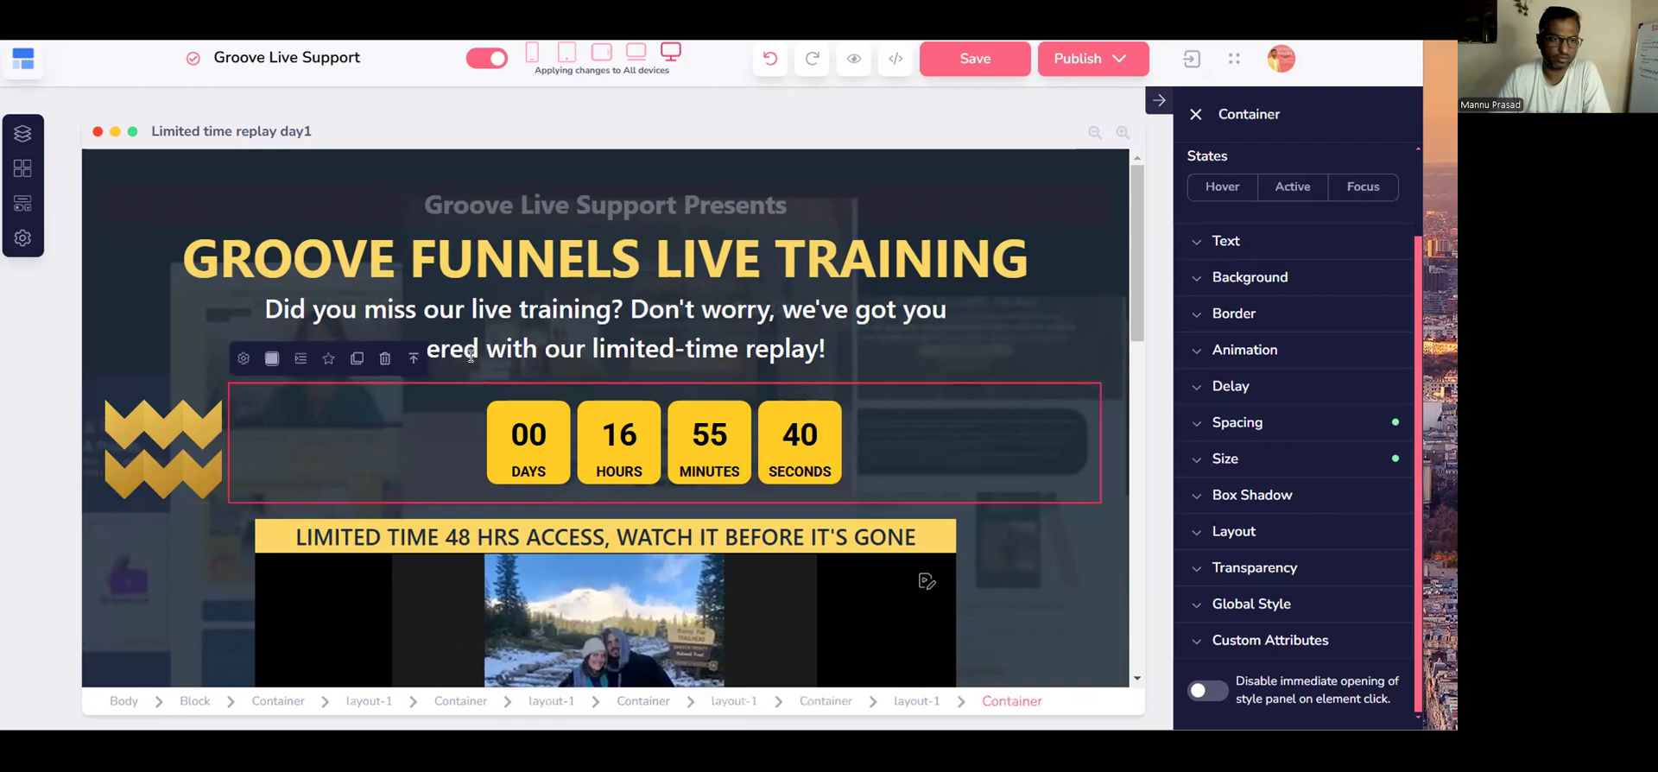
left_click(413, 364)
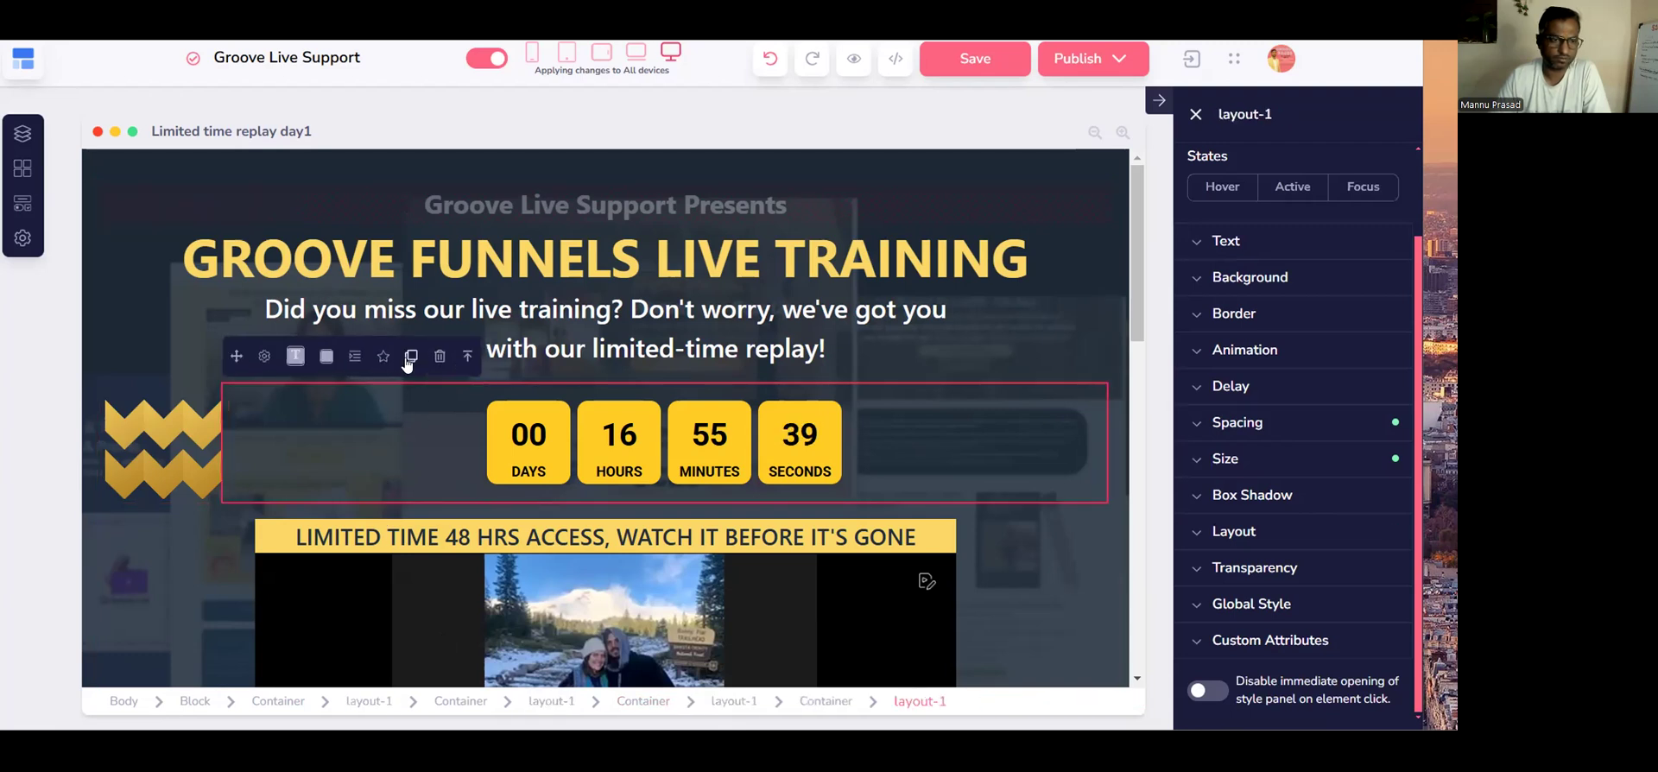
left_click(455, 357)
left_click(1252, 529)
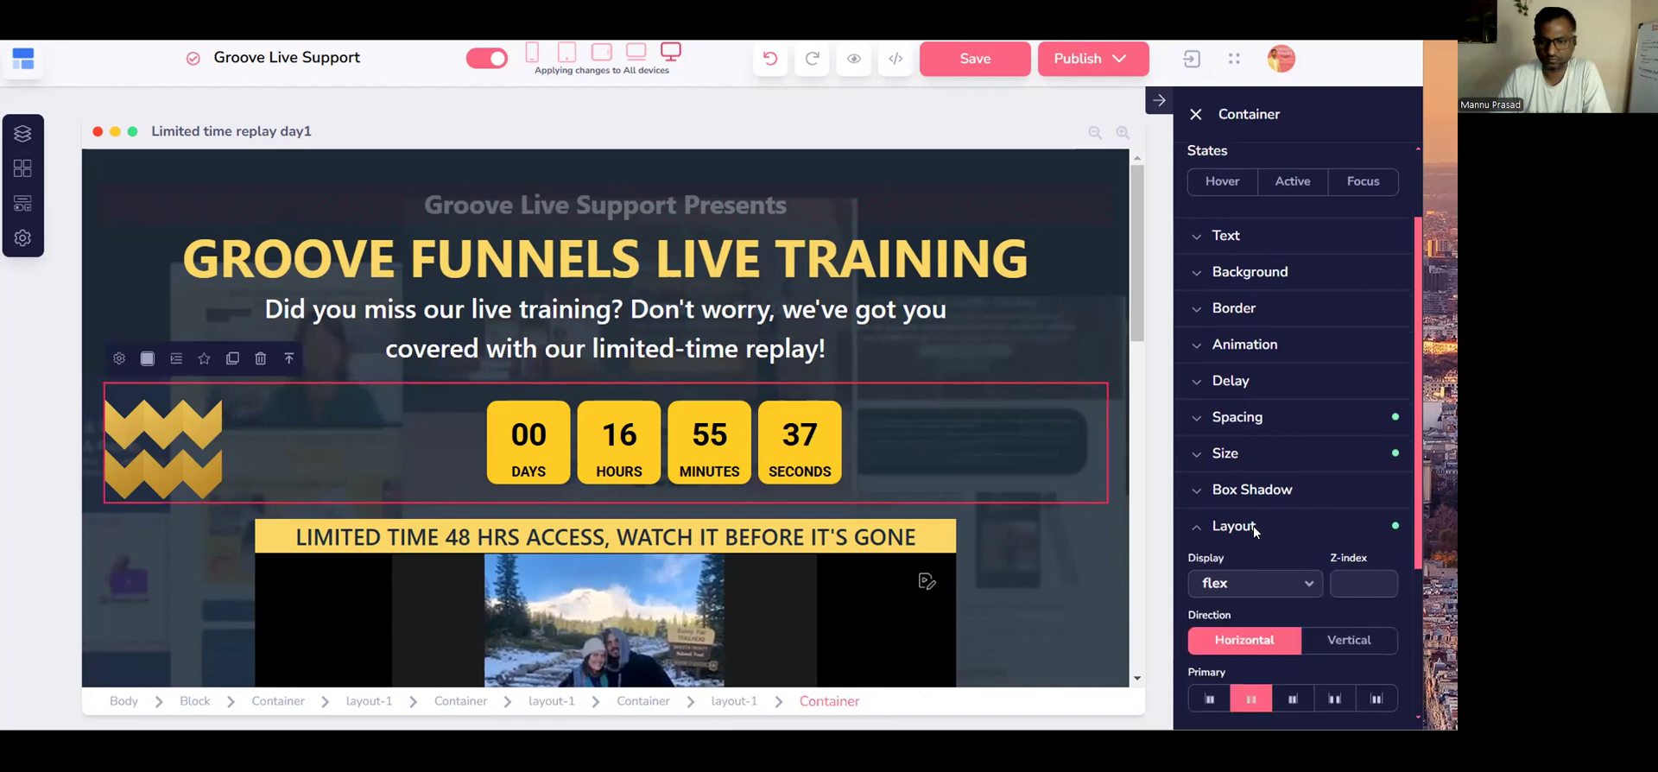
scroll(1257, 527, "down", 3)
left_click(1267, 527)
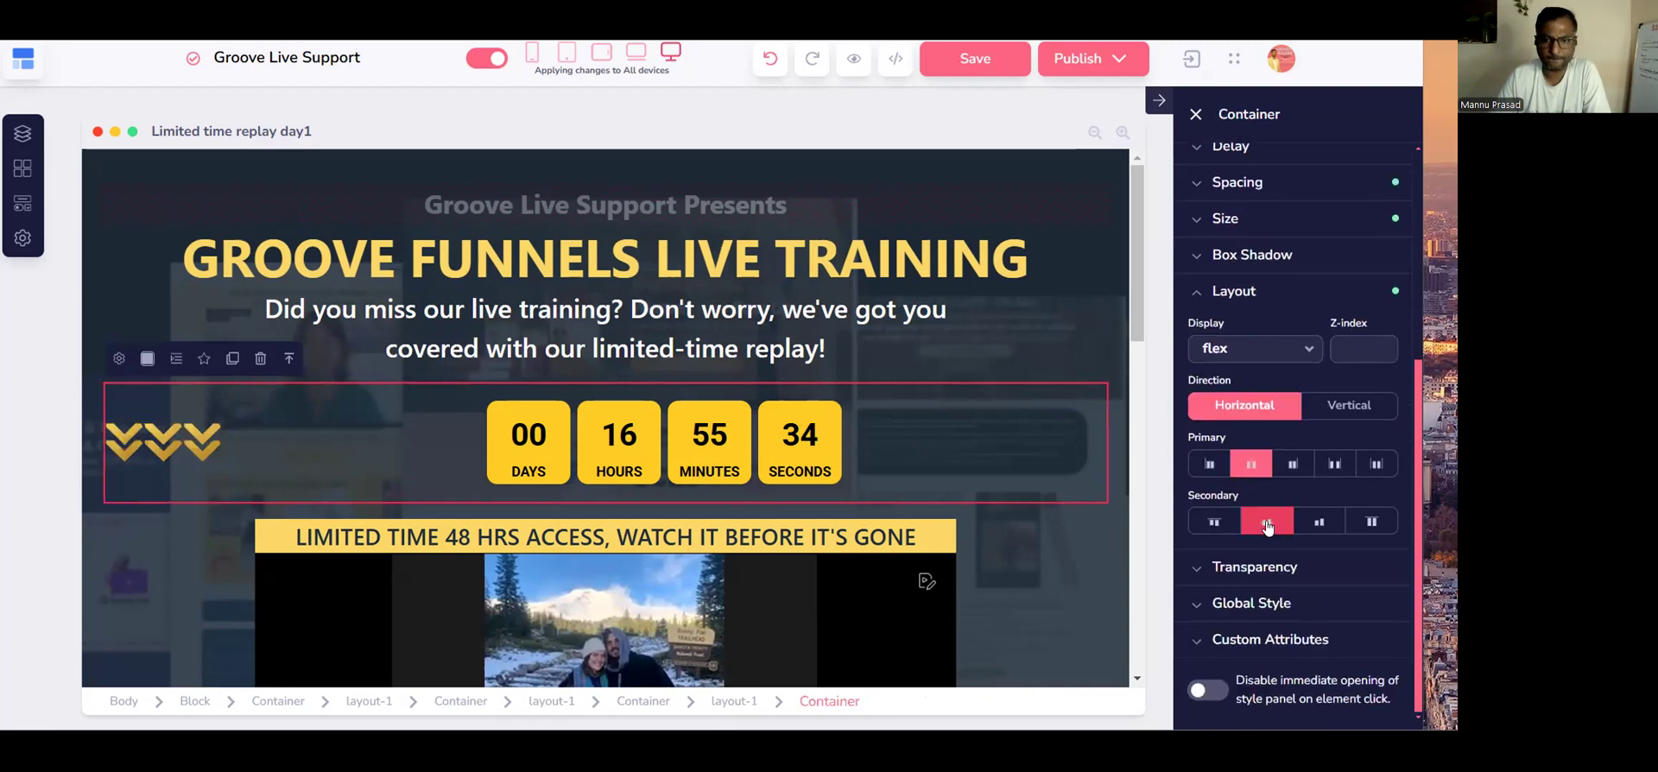
left_click(1368, 399)
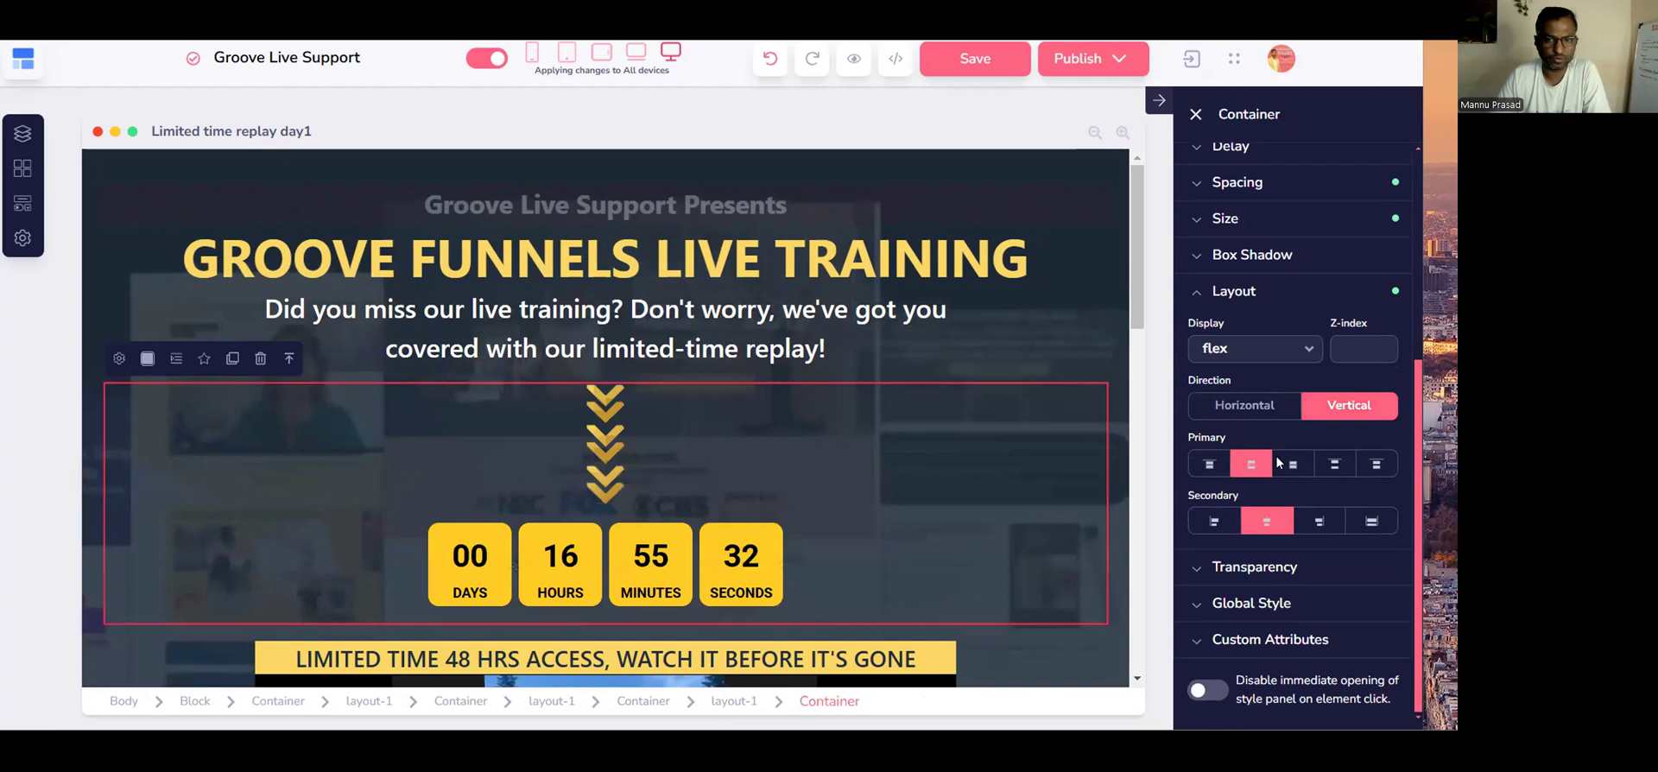
Check the arrow images and their parent container, and undo the container's last layout changes, including the vertical direction.
left_click(597, 434)
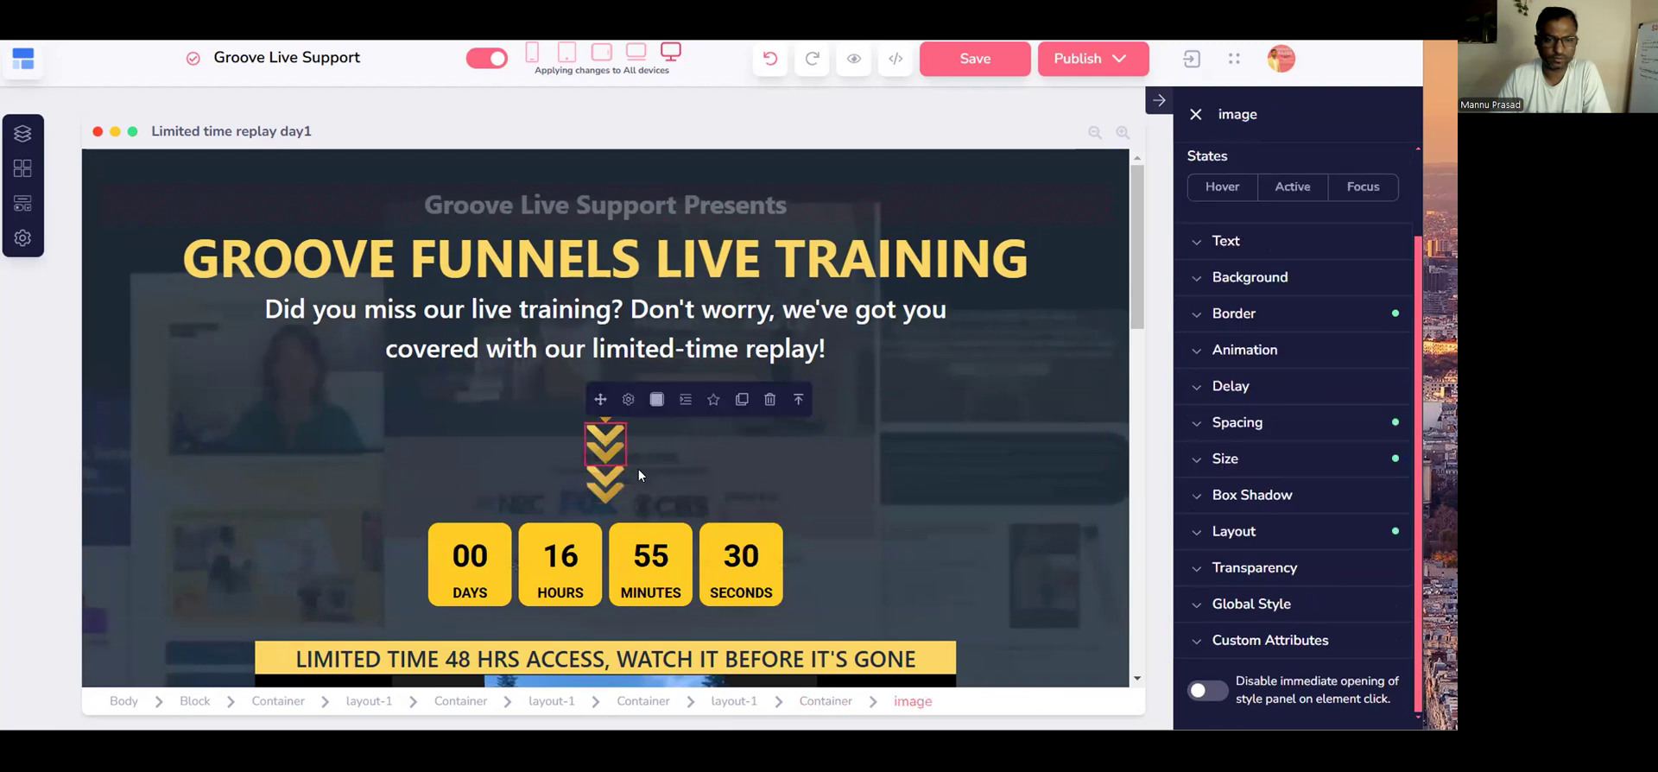
left_click(643, 468)
left_click(610, 409)
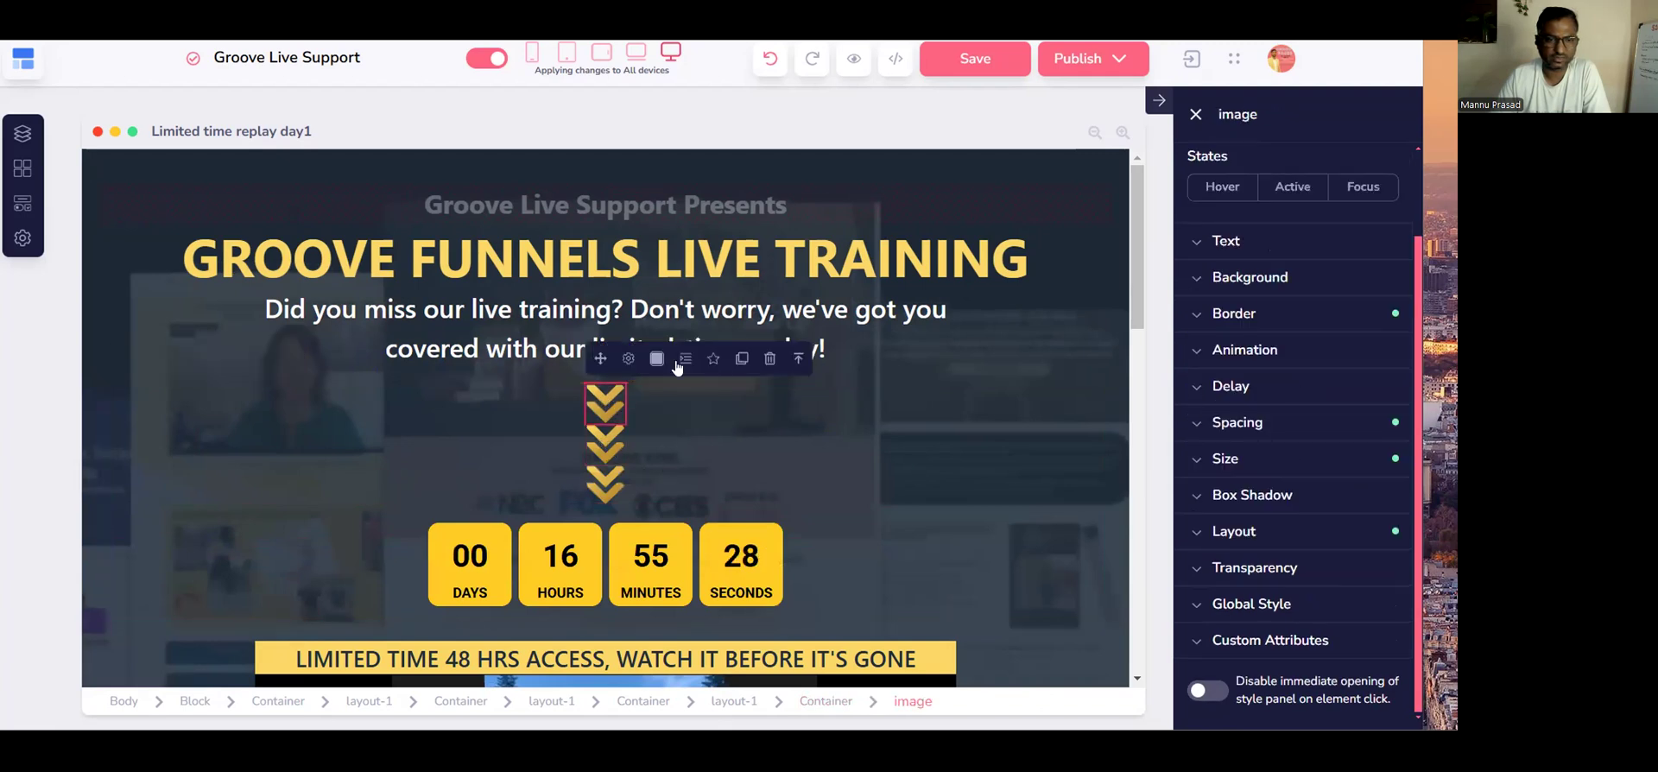
left_click(792, 360)
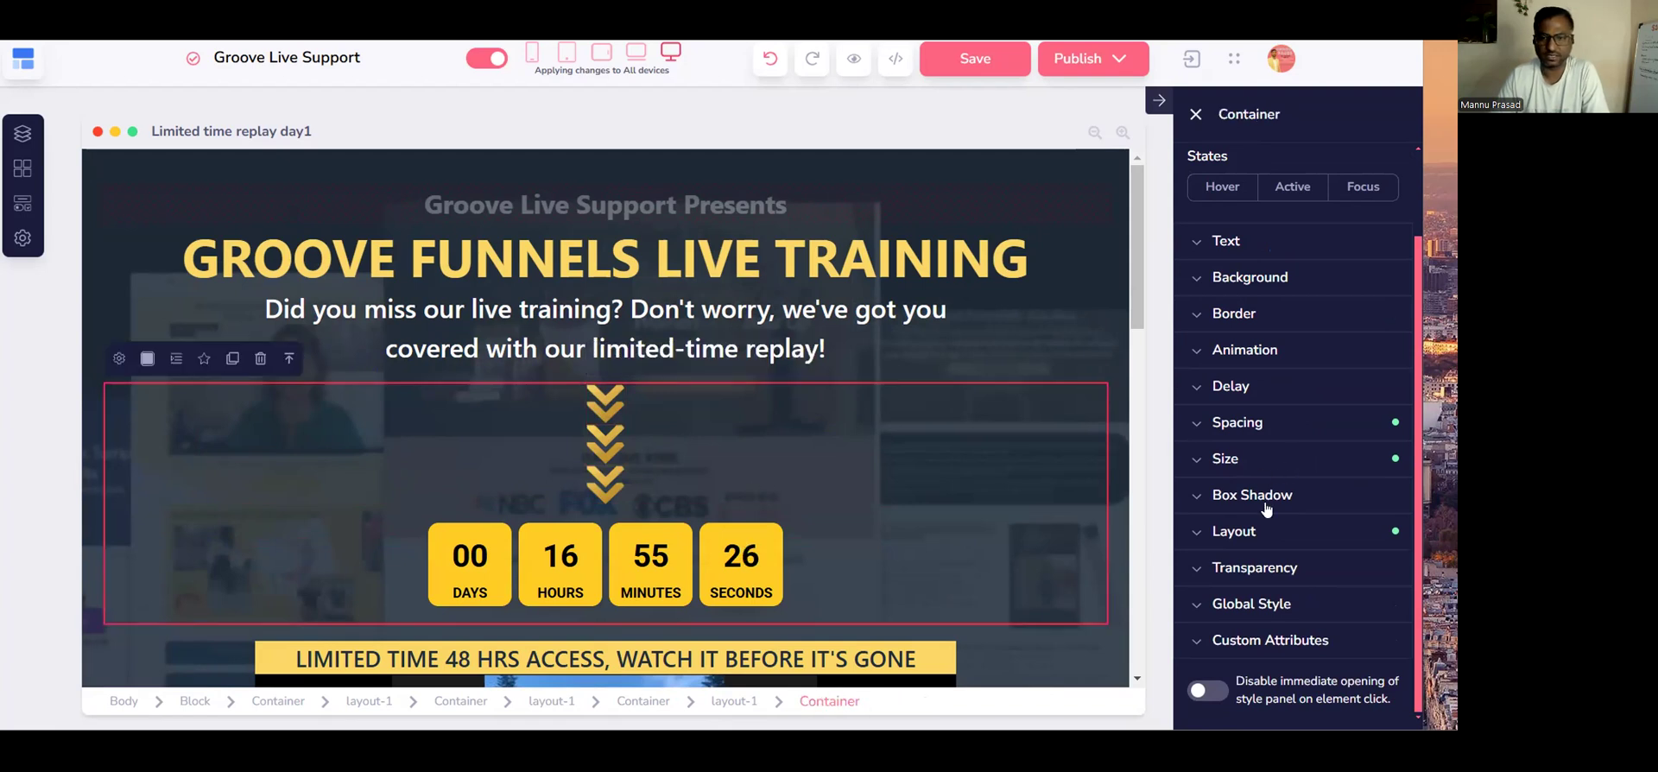
left_click(769, 58)
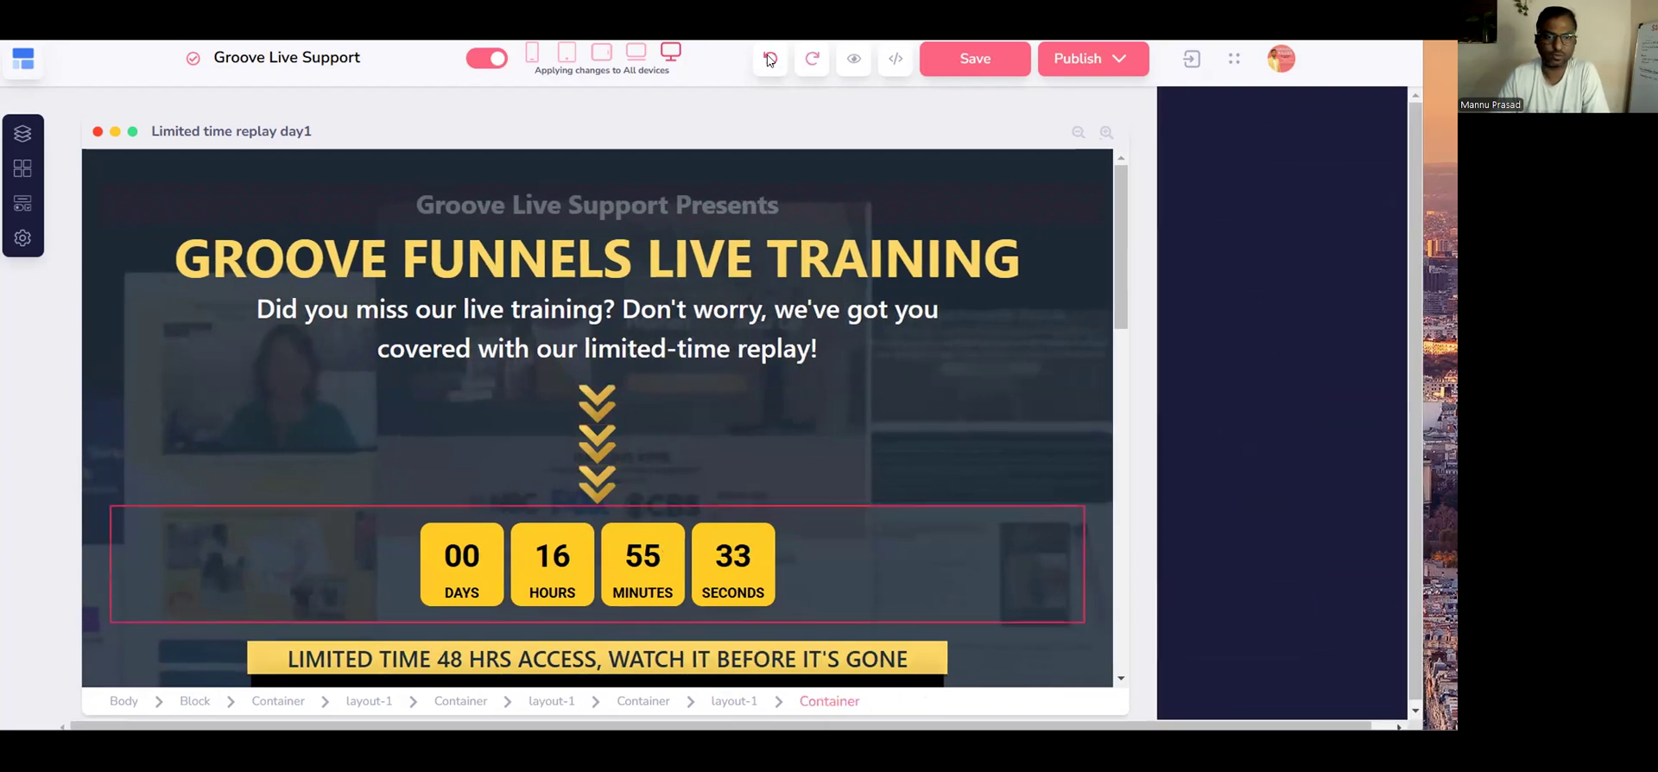
left_click(769, 58)
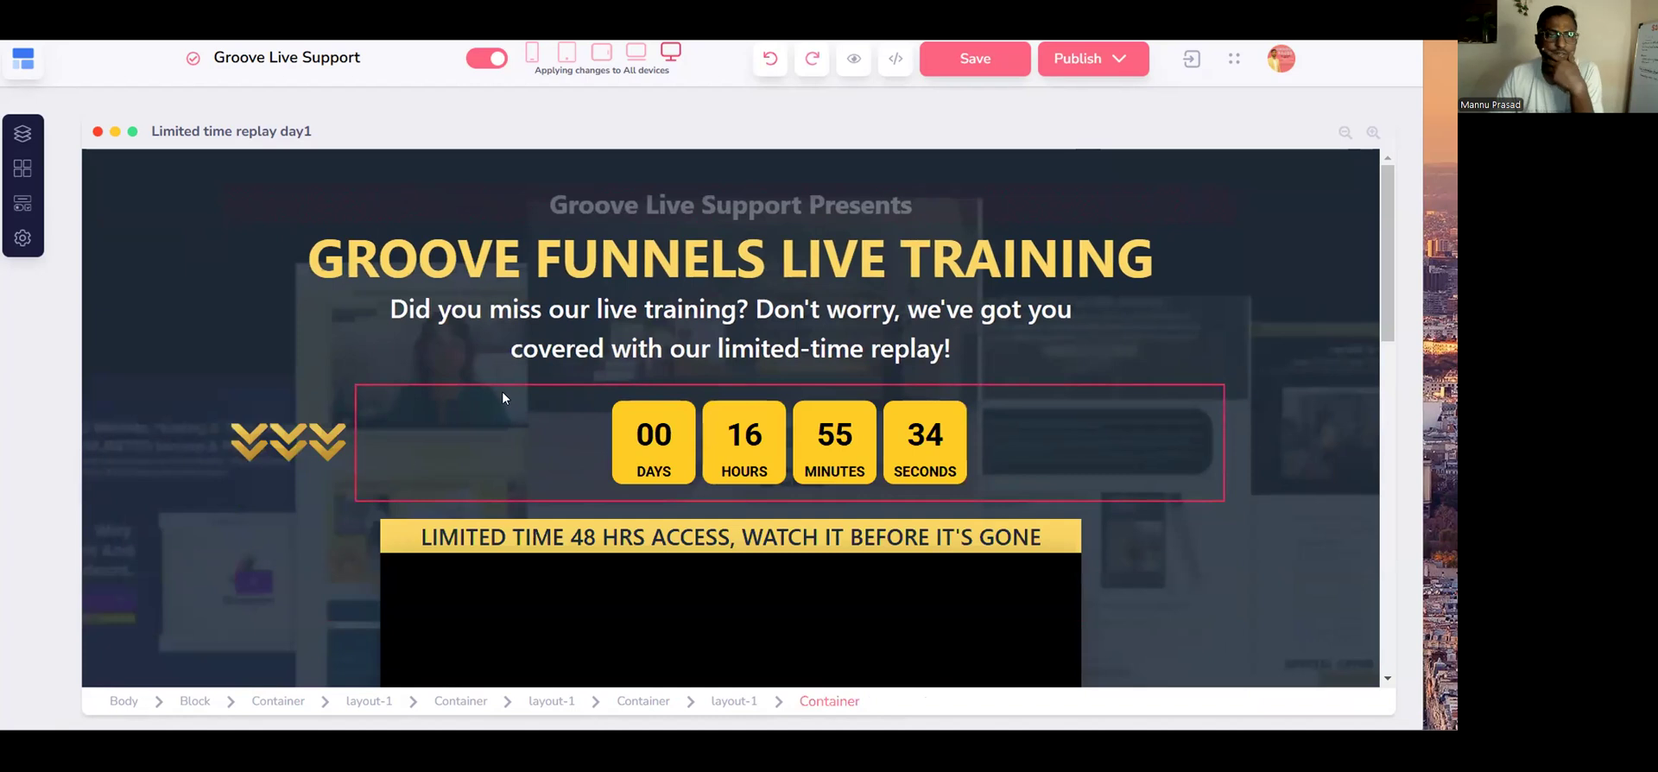
left_click(366, 416)
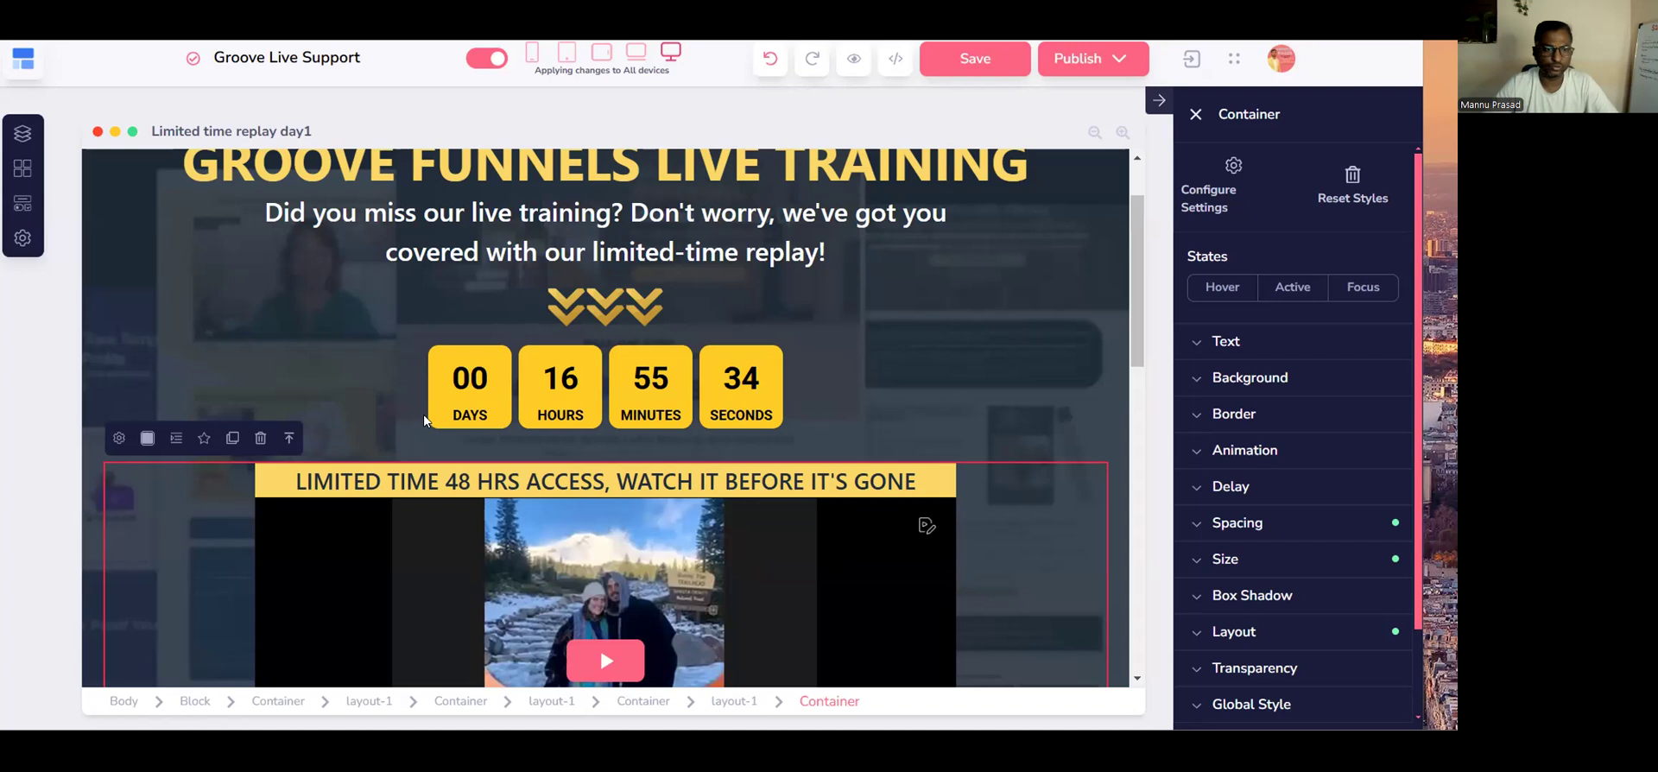
Review the When countdown reaches zero actions in the countdown's settings, including Show/Hide Blocks, and leave without updating.
left_click(268, 381)
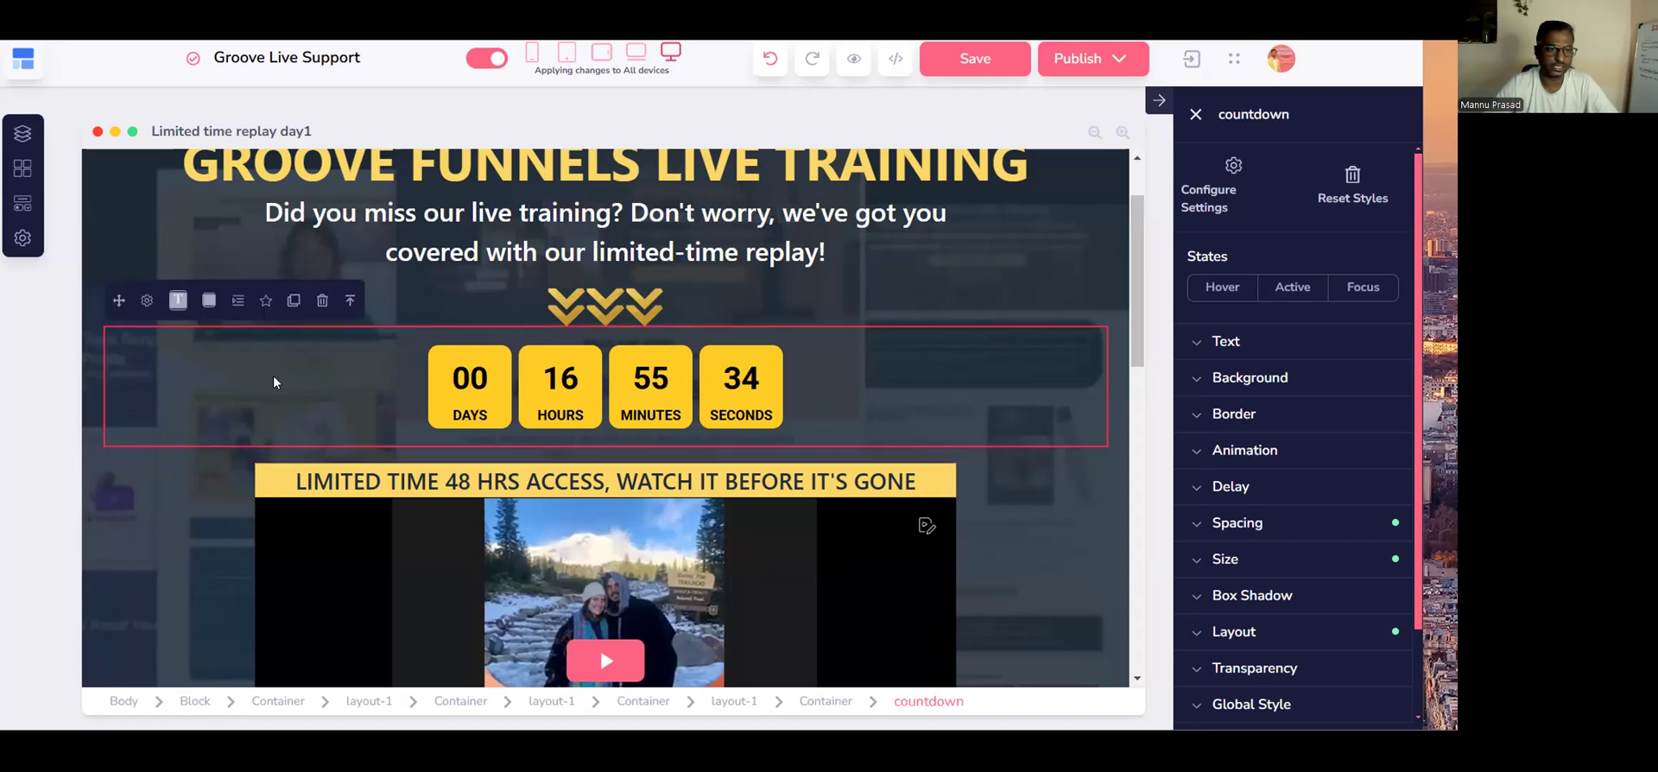
left_click(145, 300)
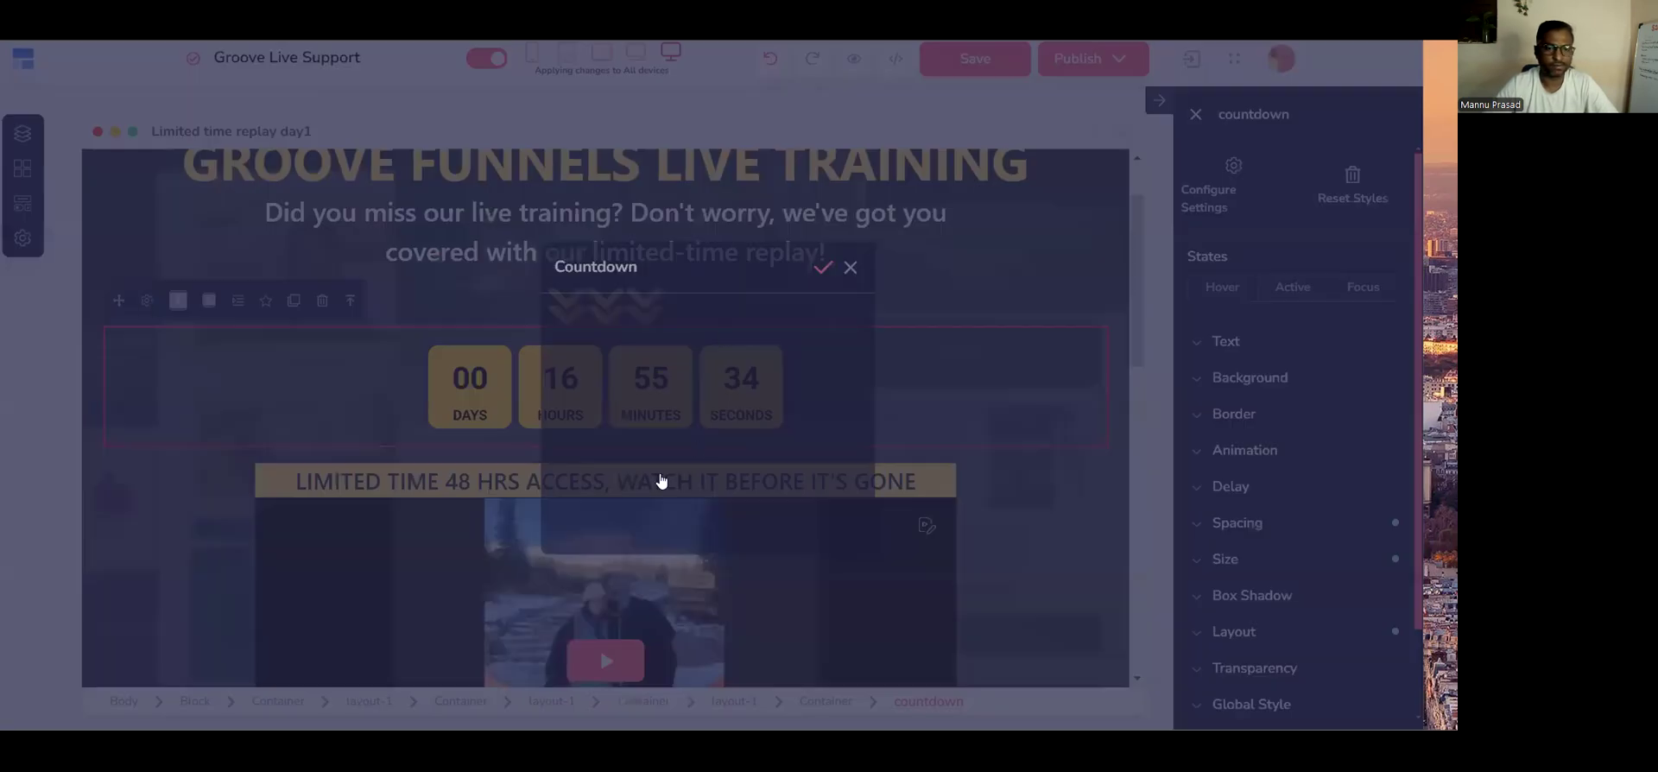
left_click(659, 481)
left_click(663, 483)
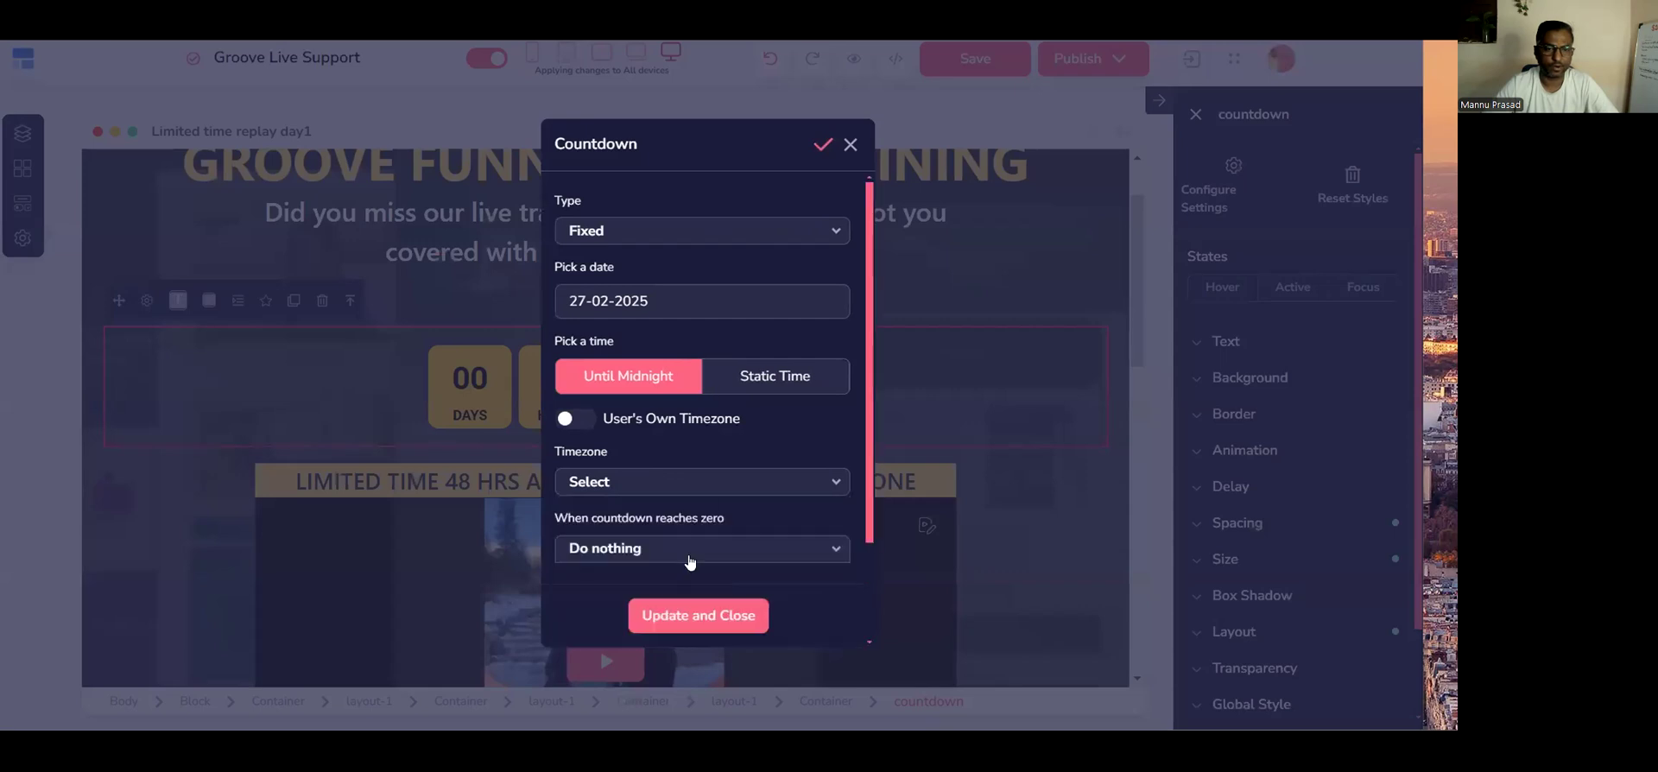
left_click(682, 551)
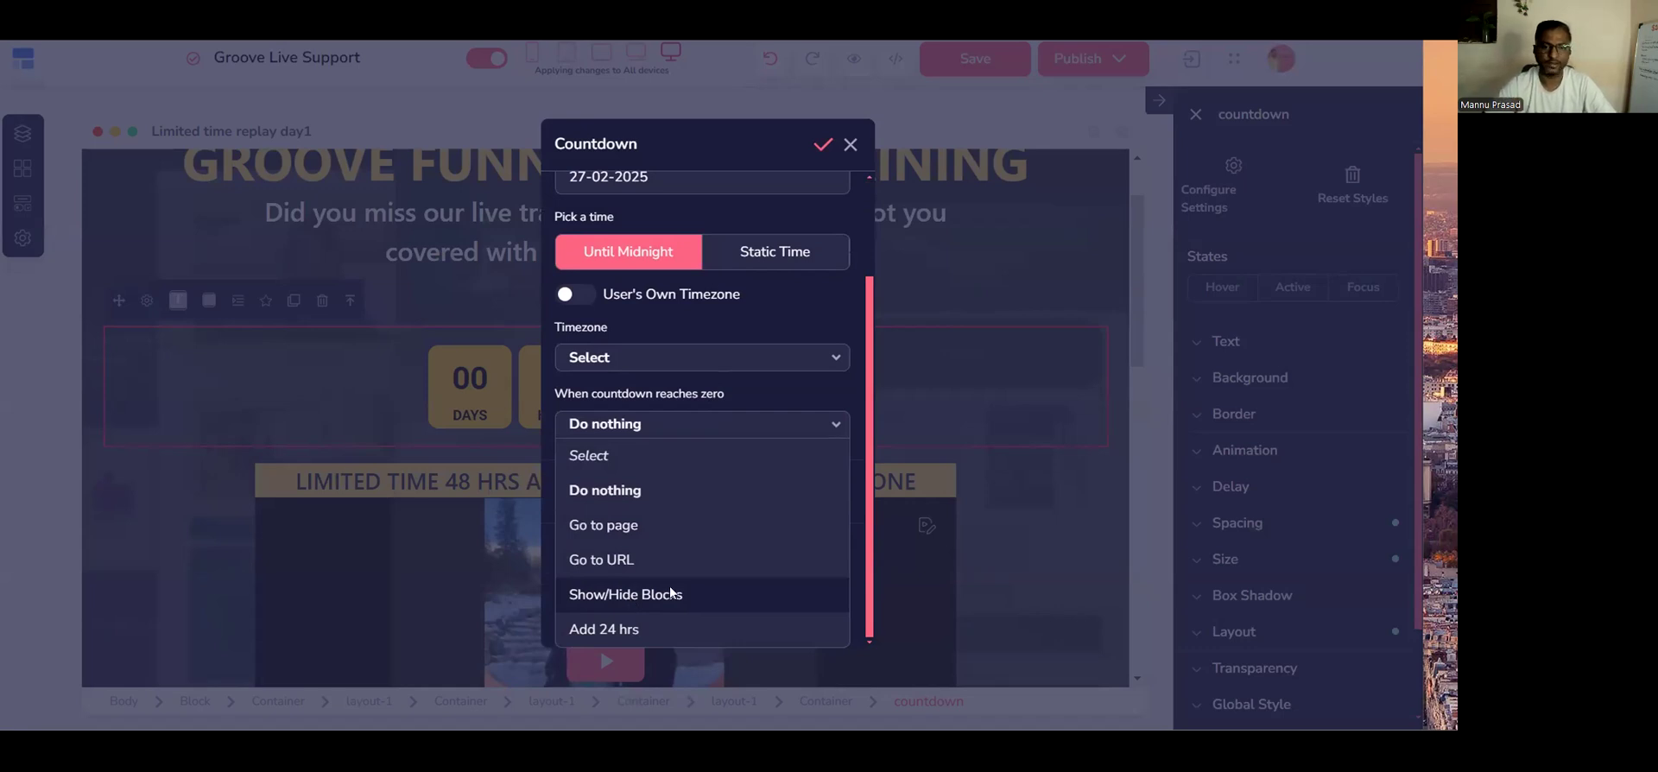
left_click(851, 146)
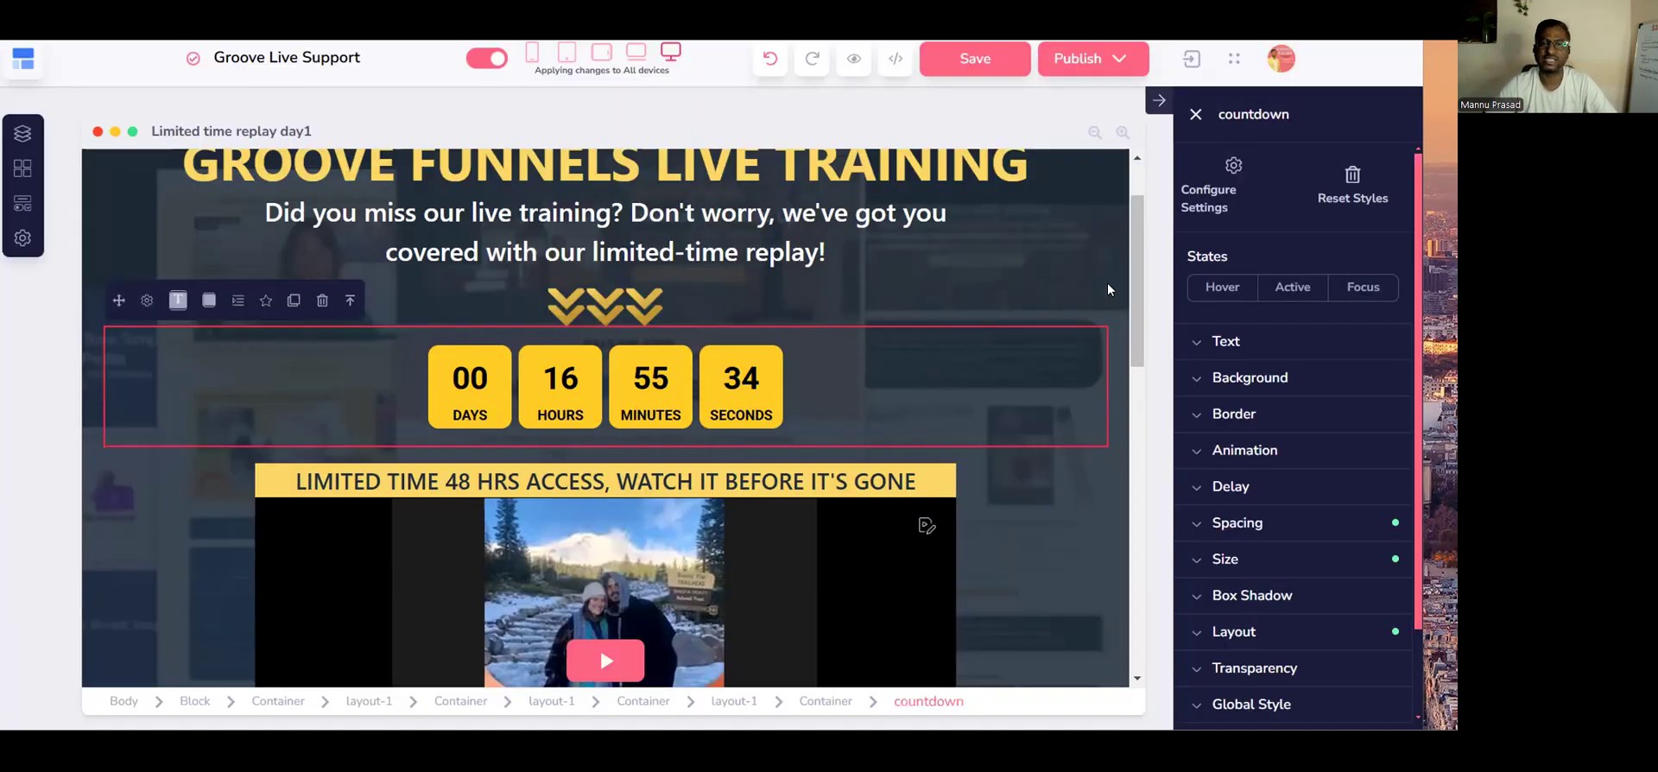
Examine the replay page's overall layout from the heading and countdown down to the VIP access section and footer.
left_click(1127, 347)
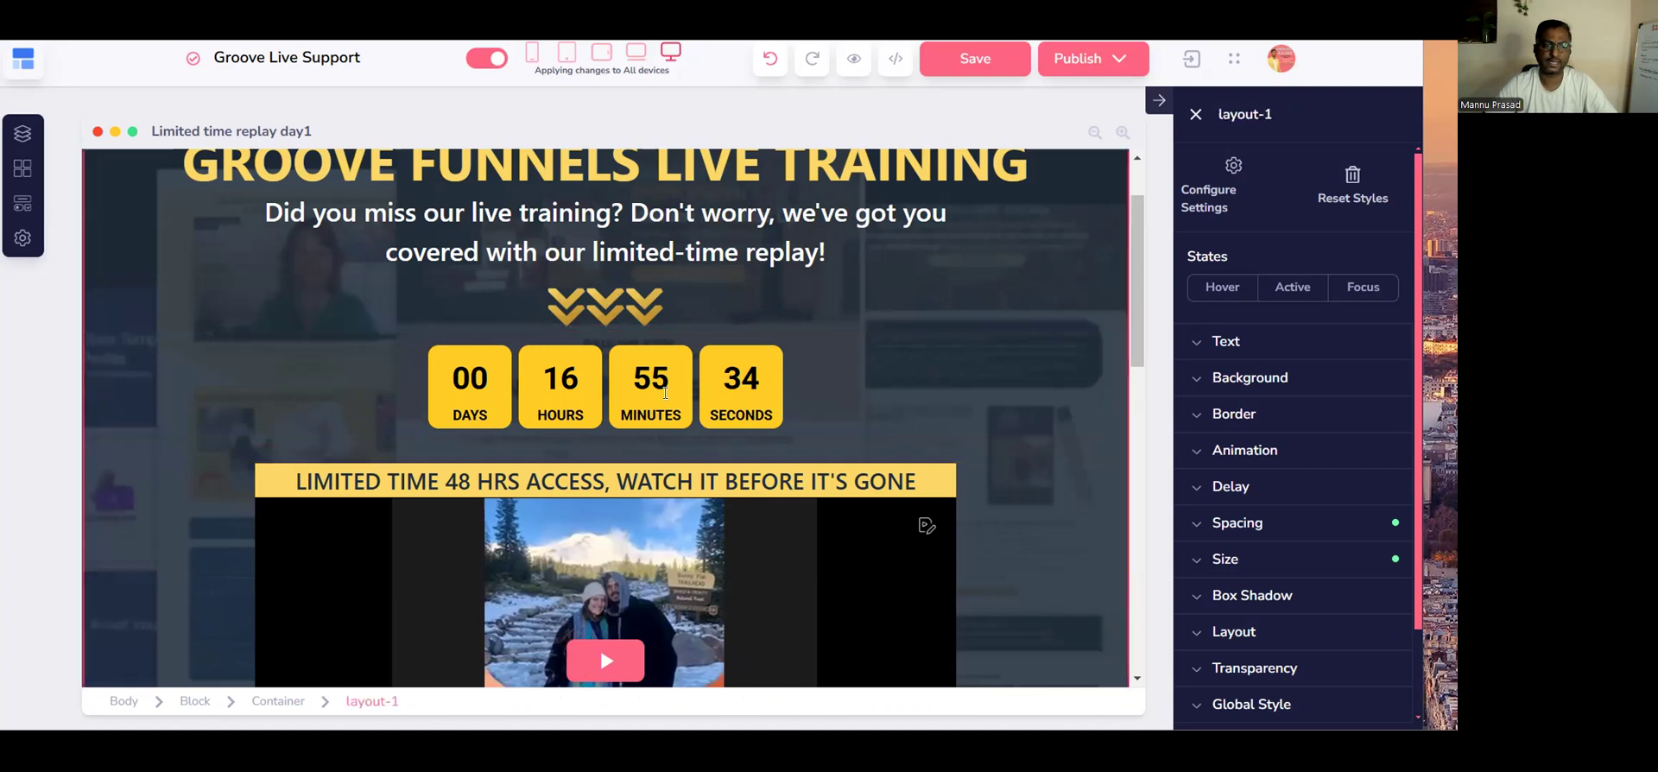
scroll(660, 381, "down", 5)
scroll(1000, 541, "down", 4)
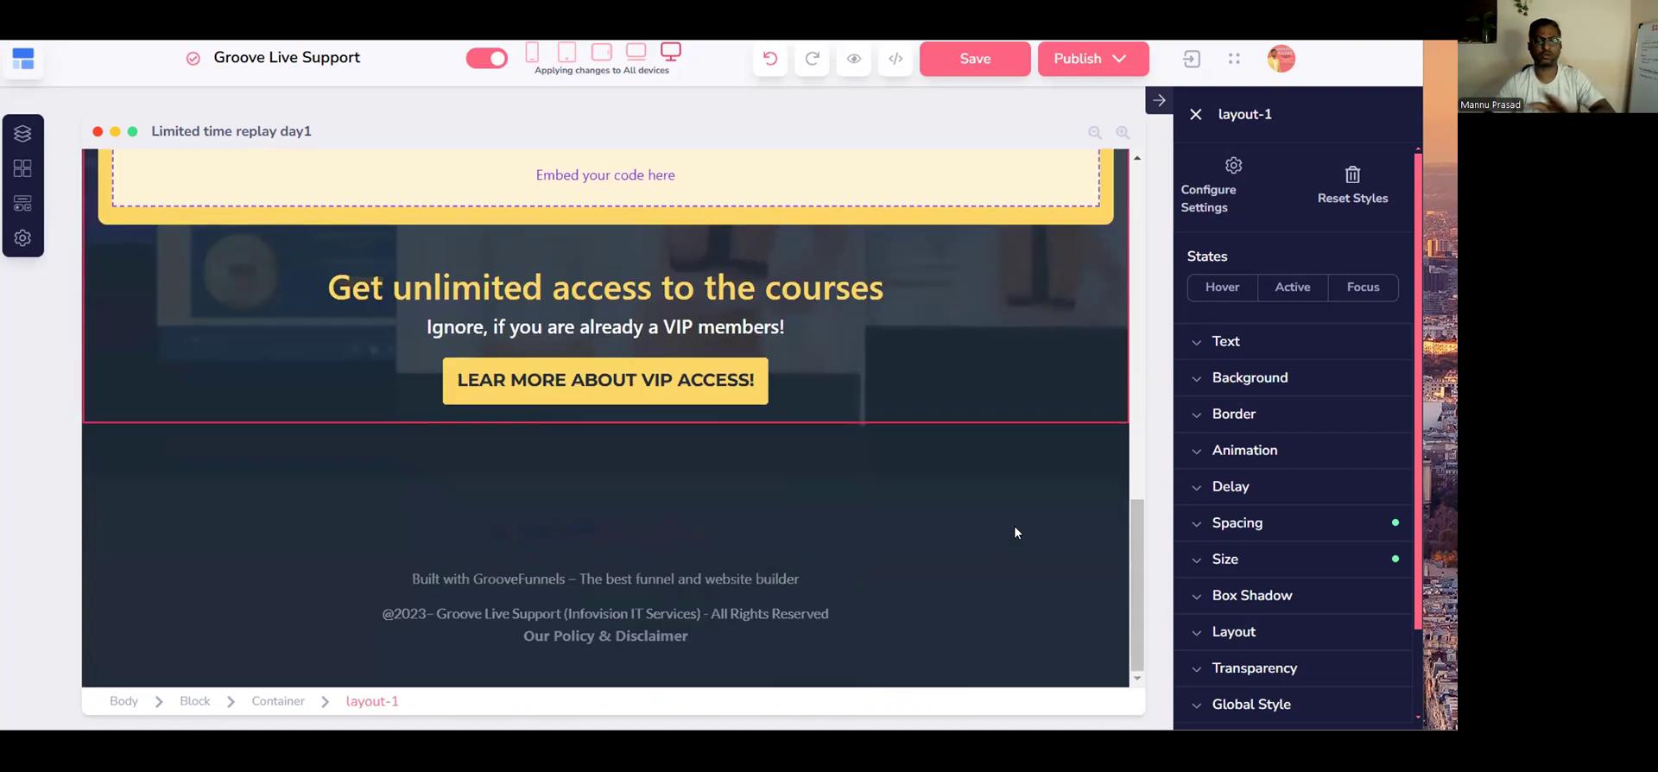
scroll(1014, 527, "up", 6)
scroll(997, 501, "up", 5)
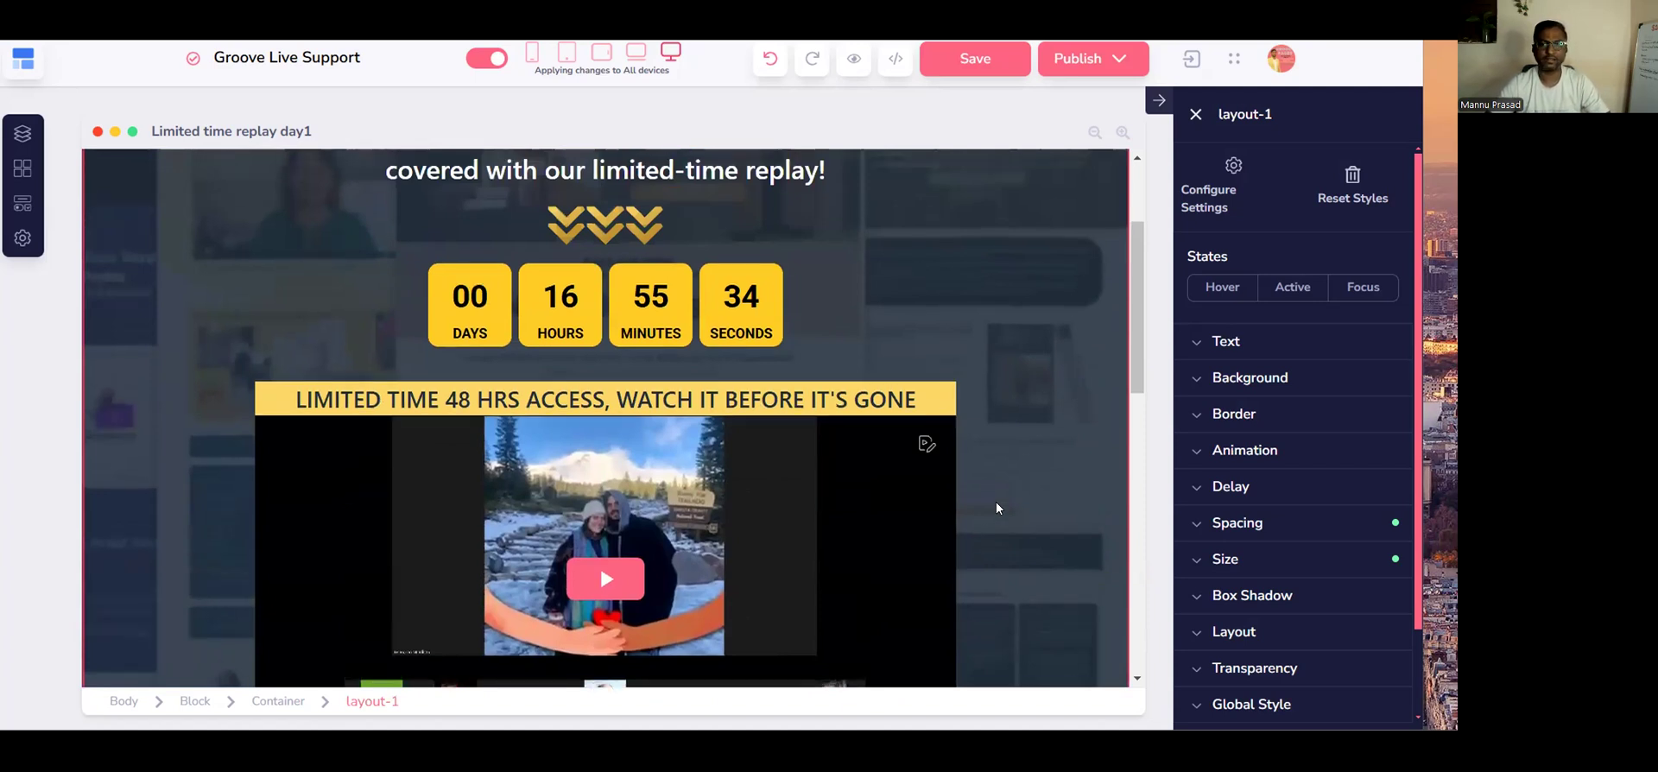
scroll(996, 501, "up", 3)
scroll(996, 501, "down", 5)
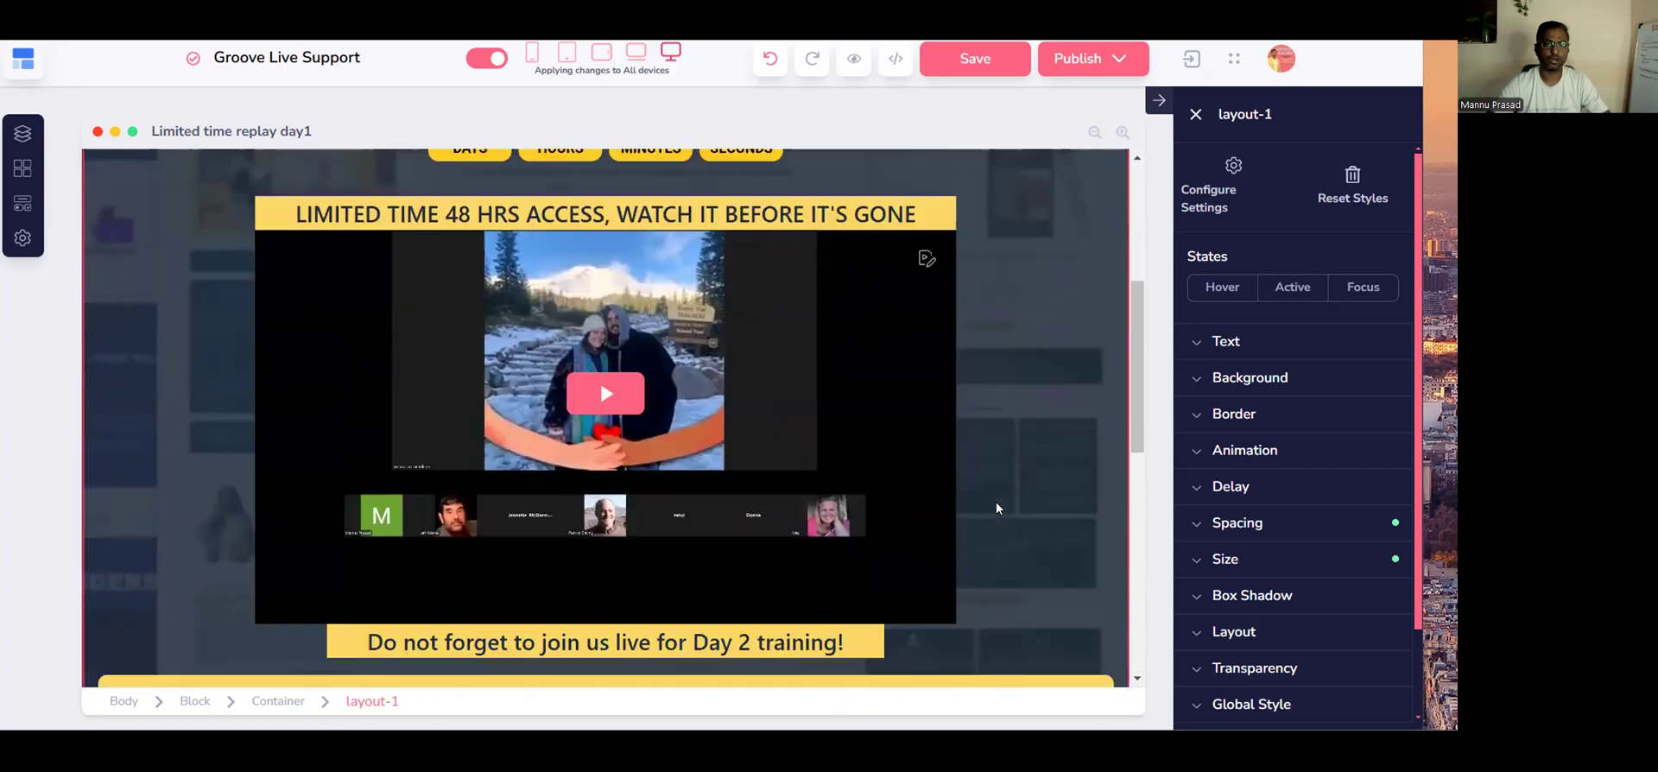
scroll(996, 500, "down", 5)
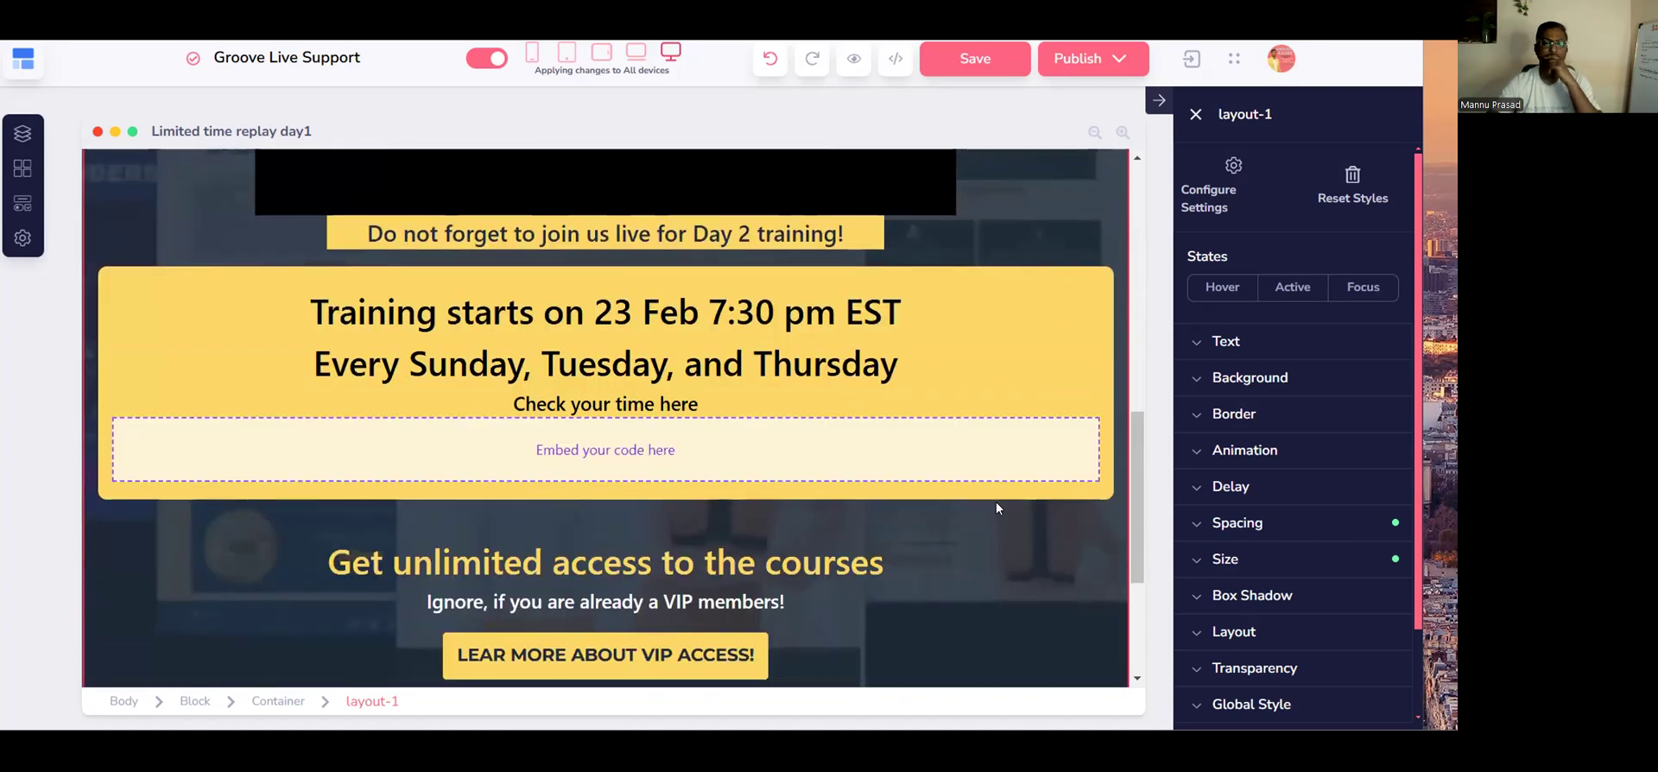
scroll(973, 546, "up", 2)
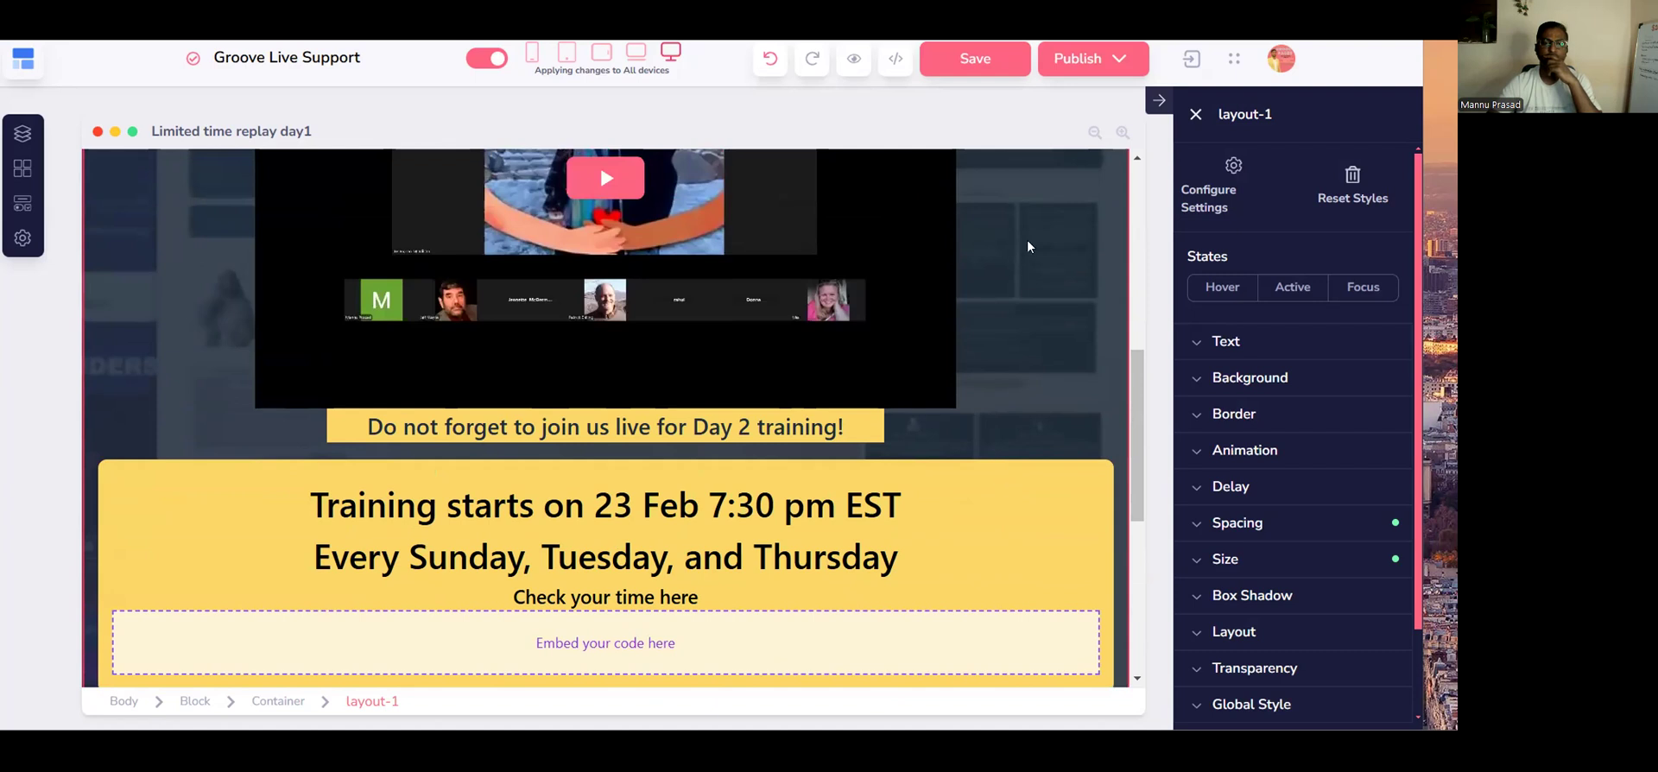
scroll(971, 380, "up", 5)
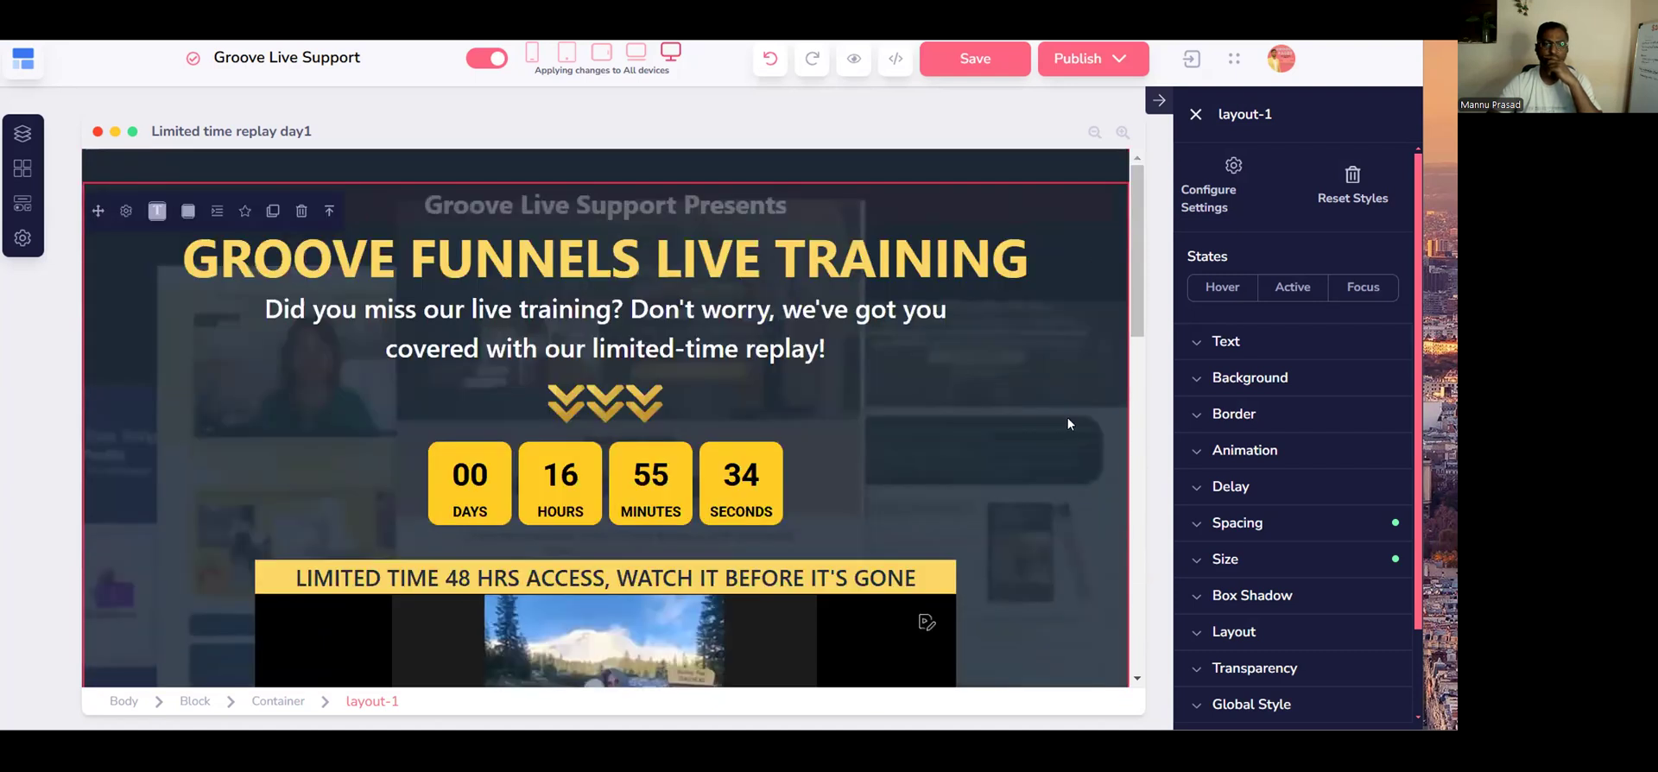
scroll(951, 418, "down", 4)
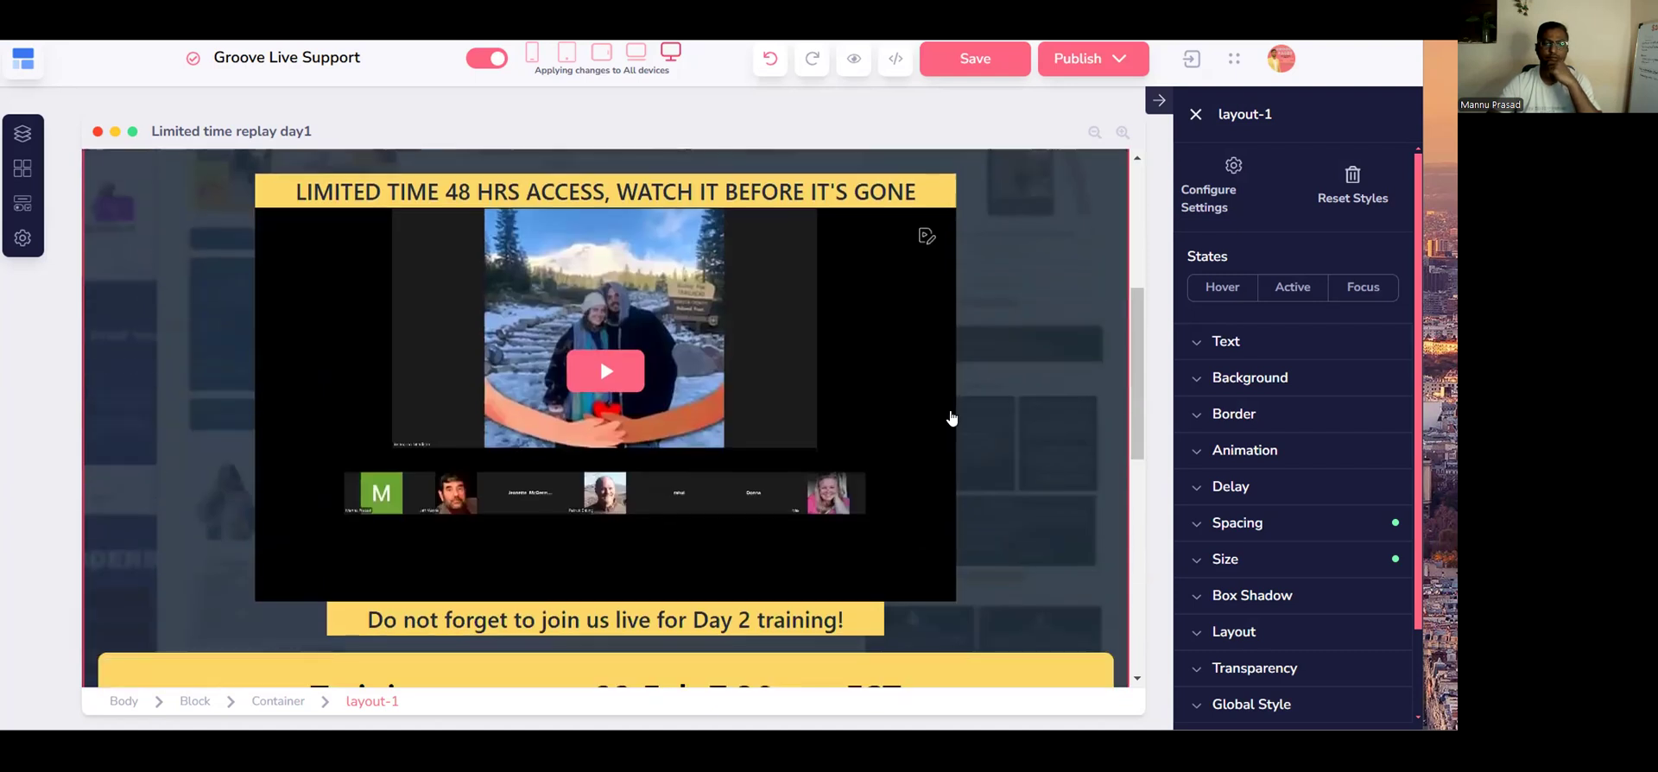
scroll(951, 418, "down", 5)
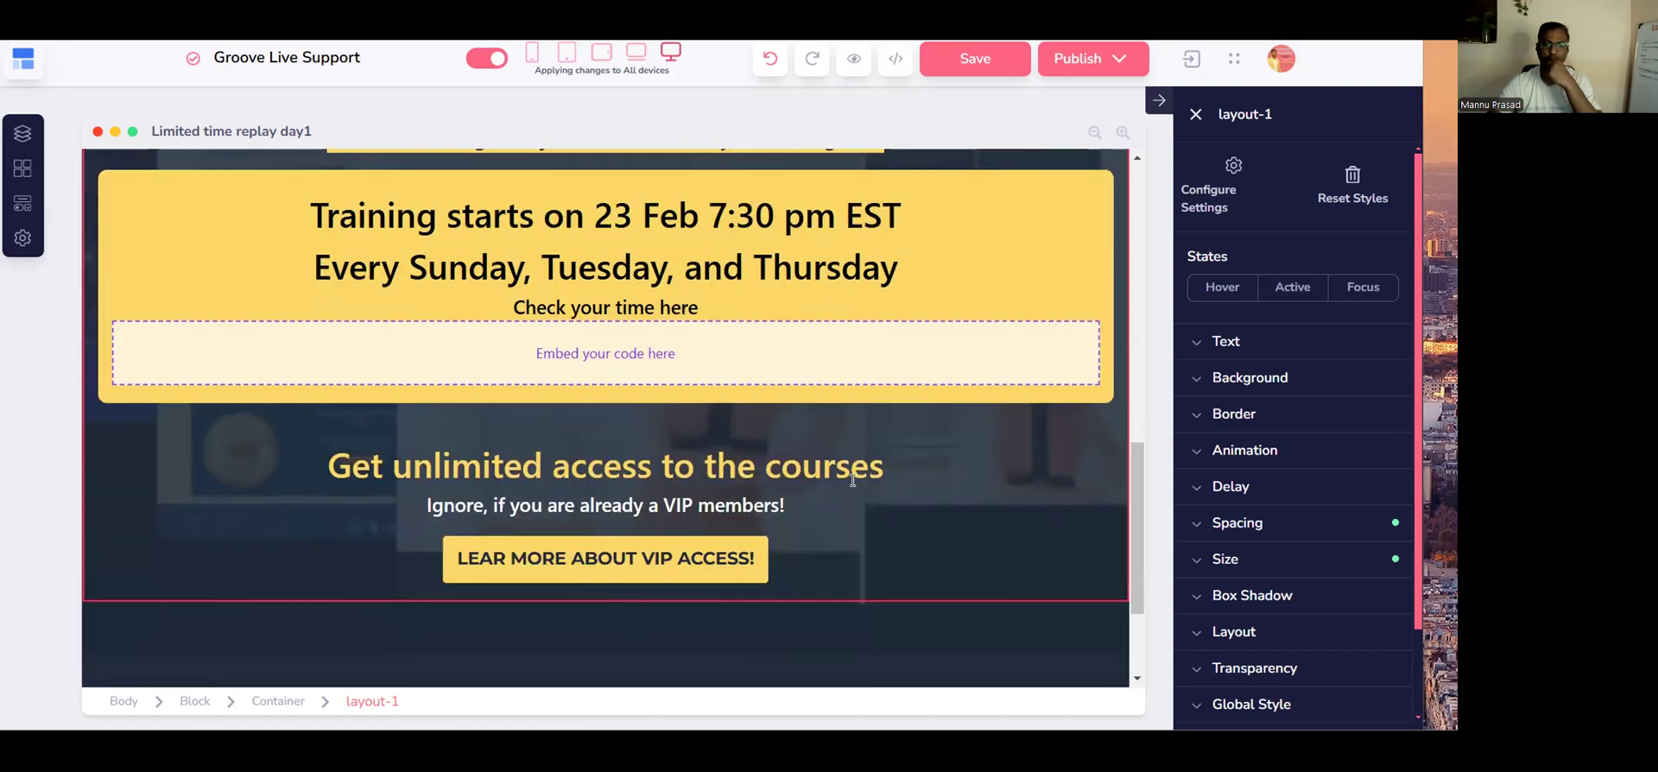
scroll(853, 481, "up", 2)
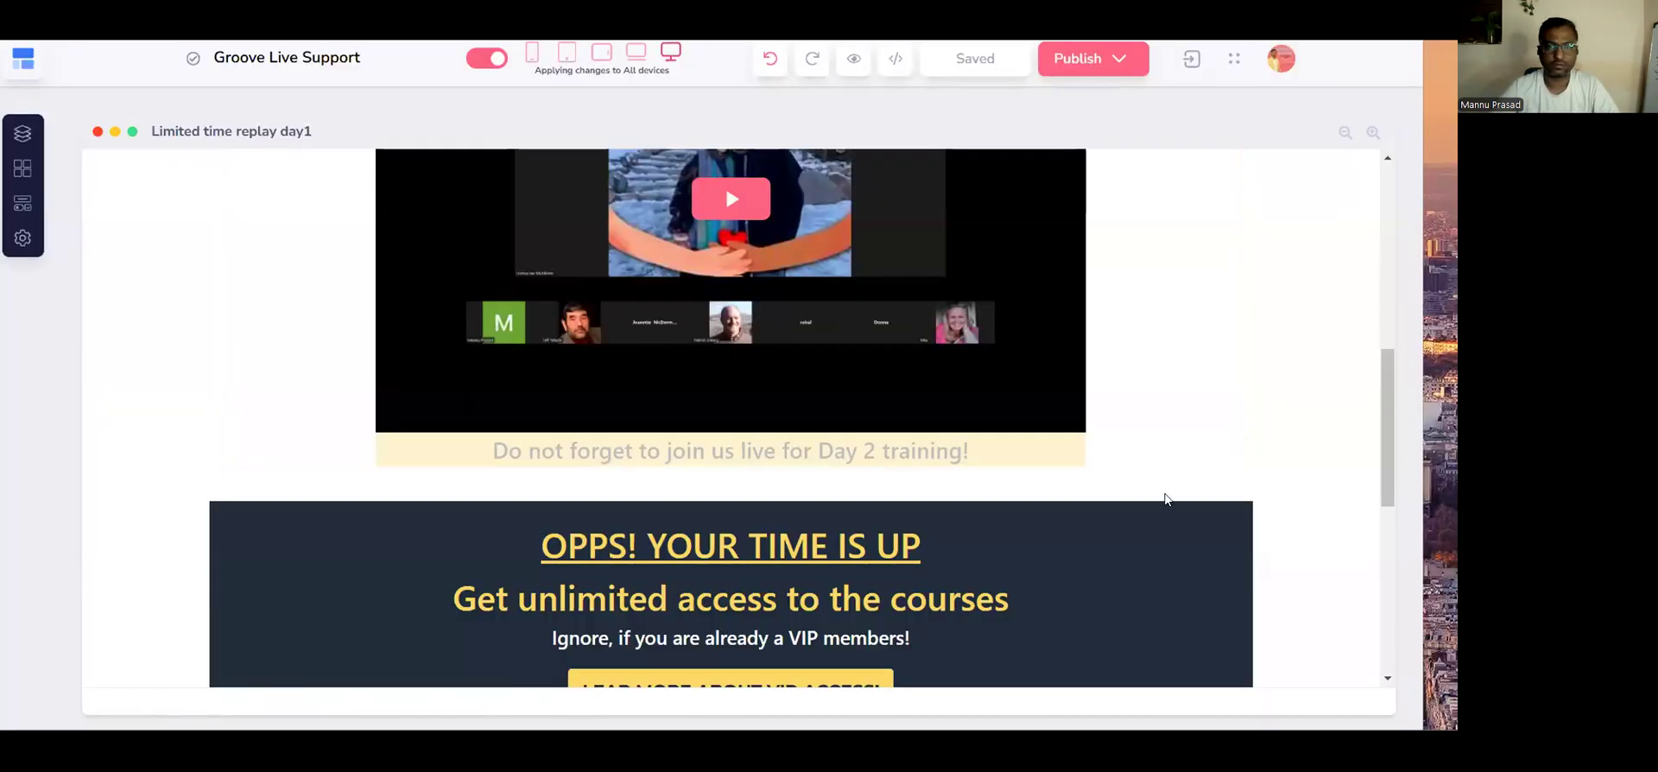
Examine the page's separate blocks: the countdown header, the replay video, the OPPS! YOUR TIME IS UP offer and the training schedule.
scroll(1165, 499, "up", 5)
scroll(1166, 500, "down", 2)
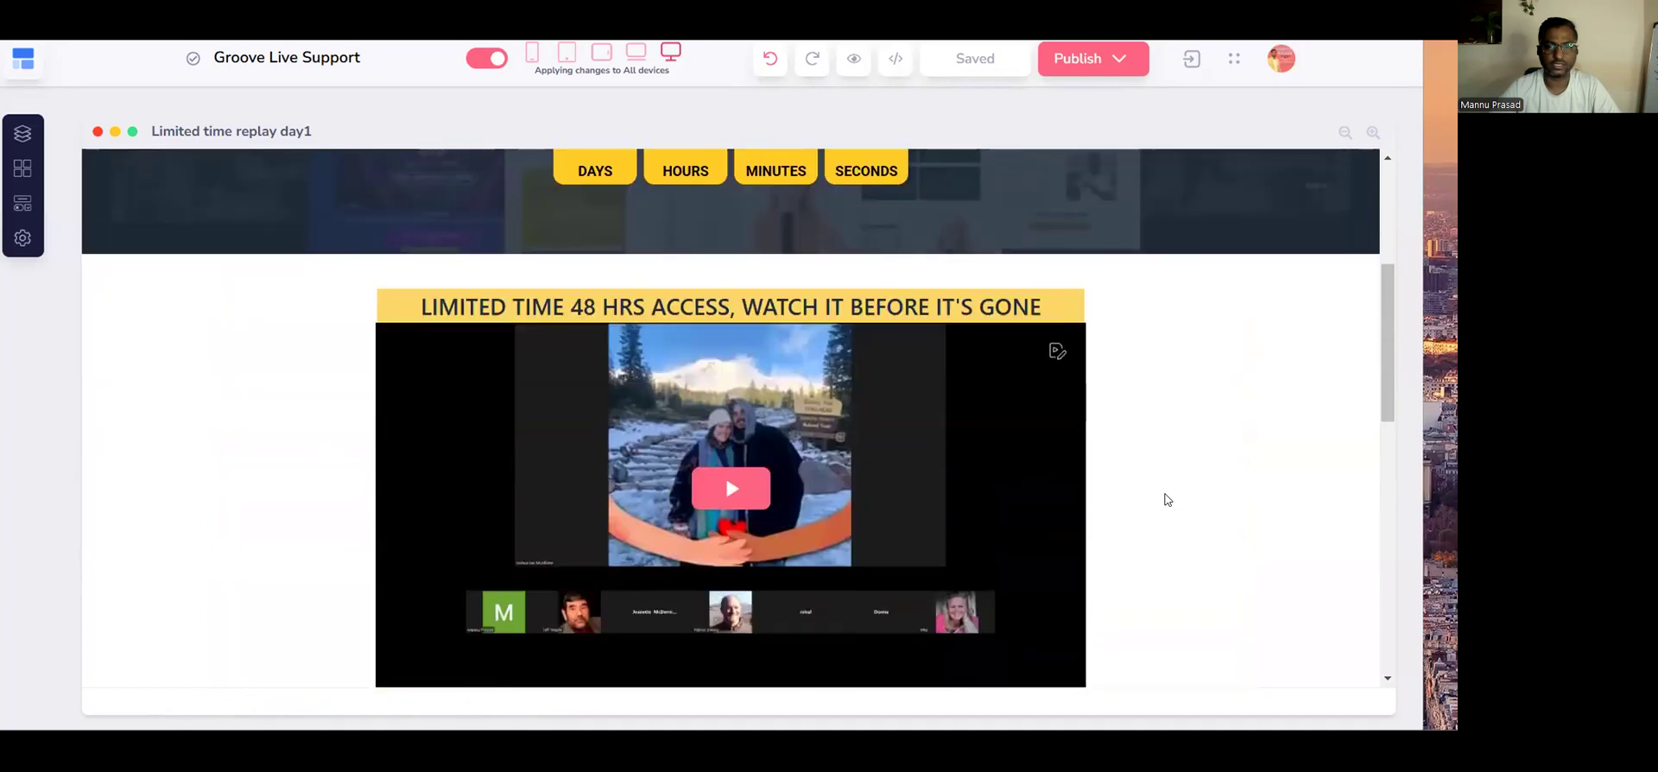
scroll(1165, 499, "down", 8)
scroll(1165, 499, "up", 15)
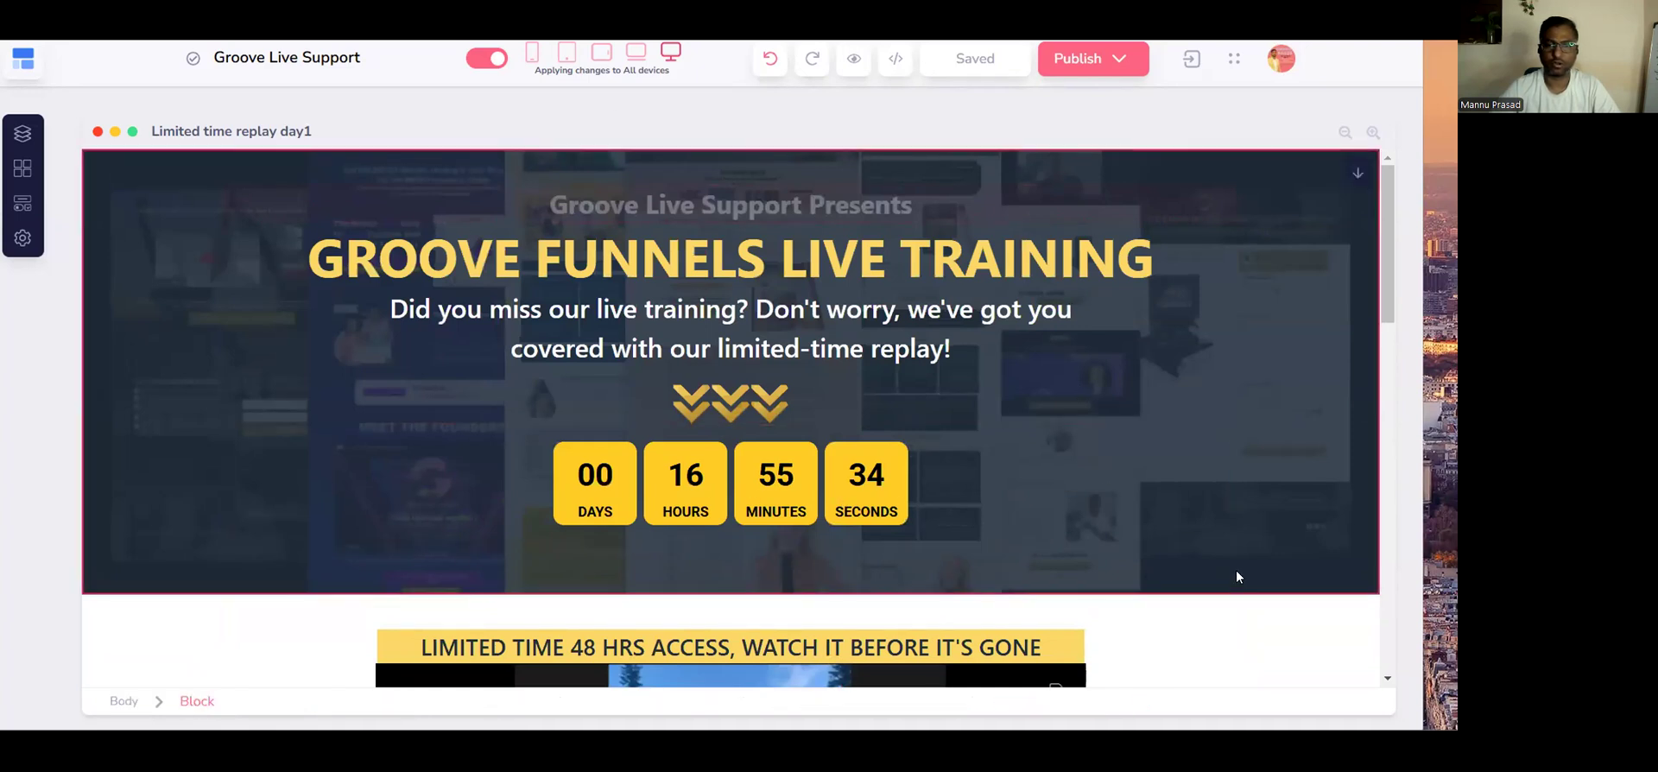
scroll(1236, 577, "down", 2)
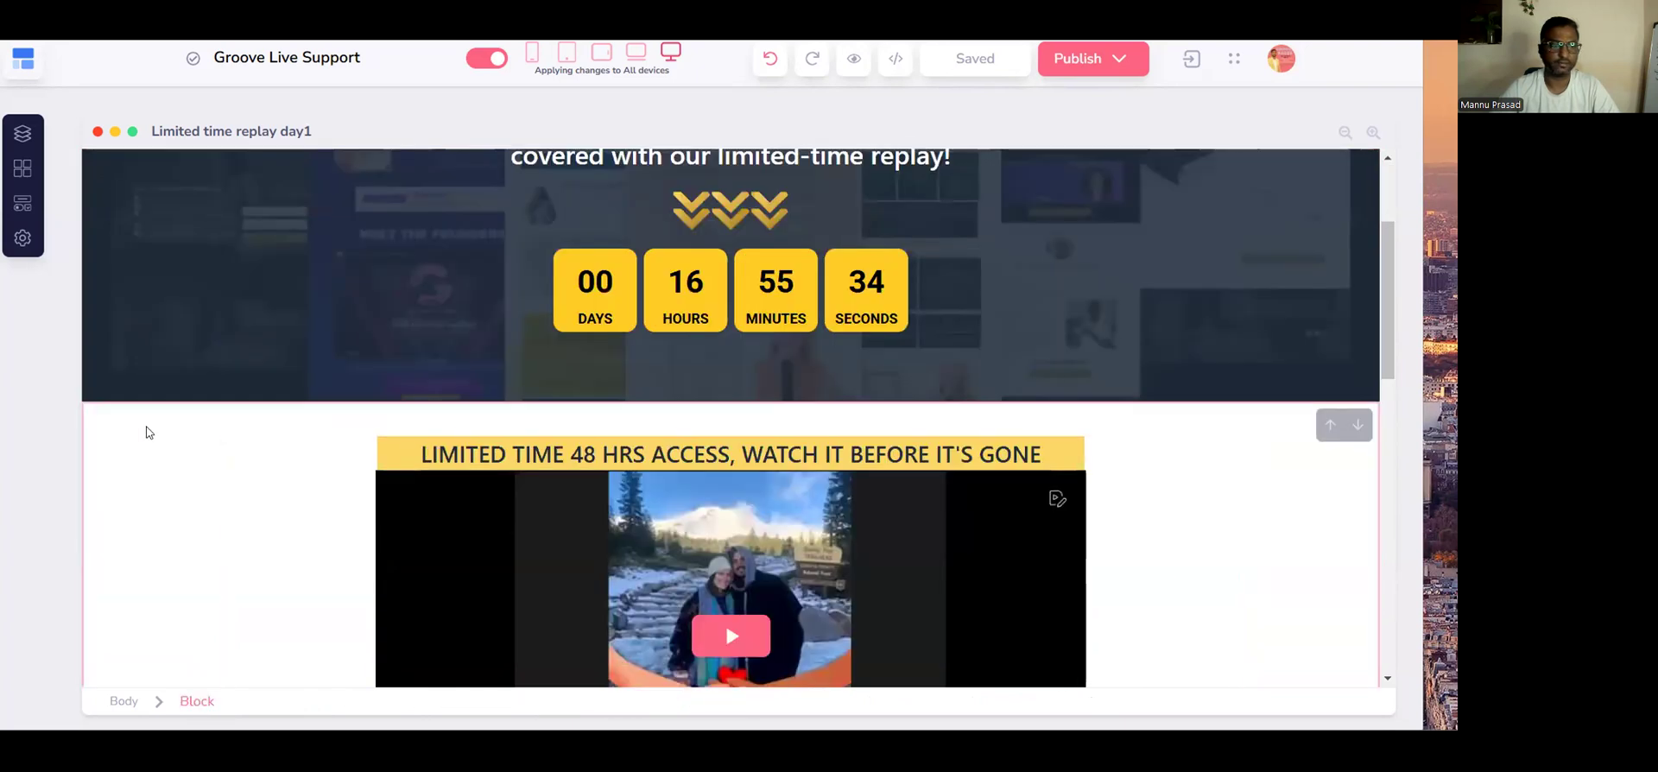
left_click(165, 447)
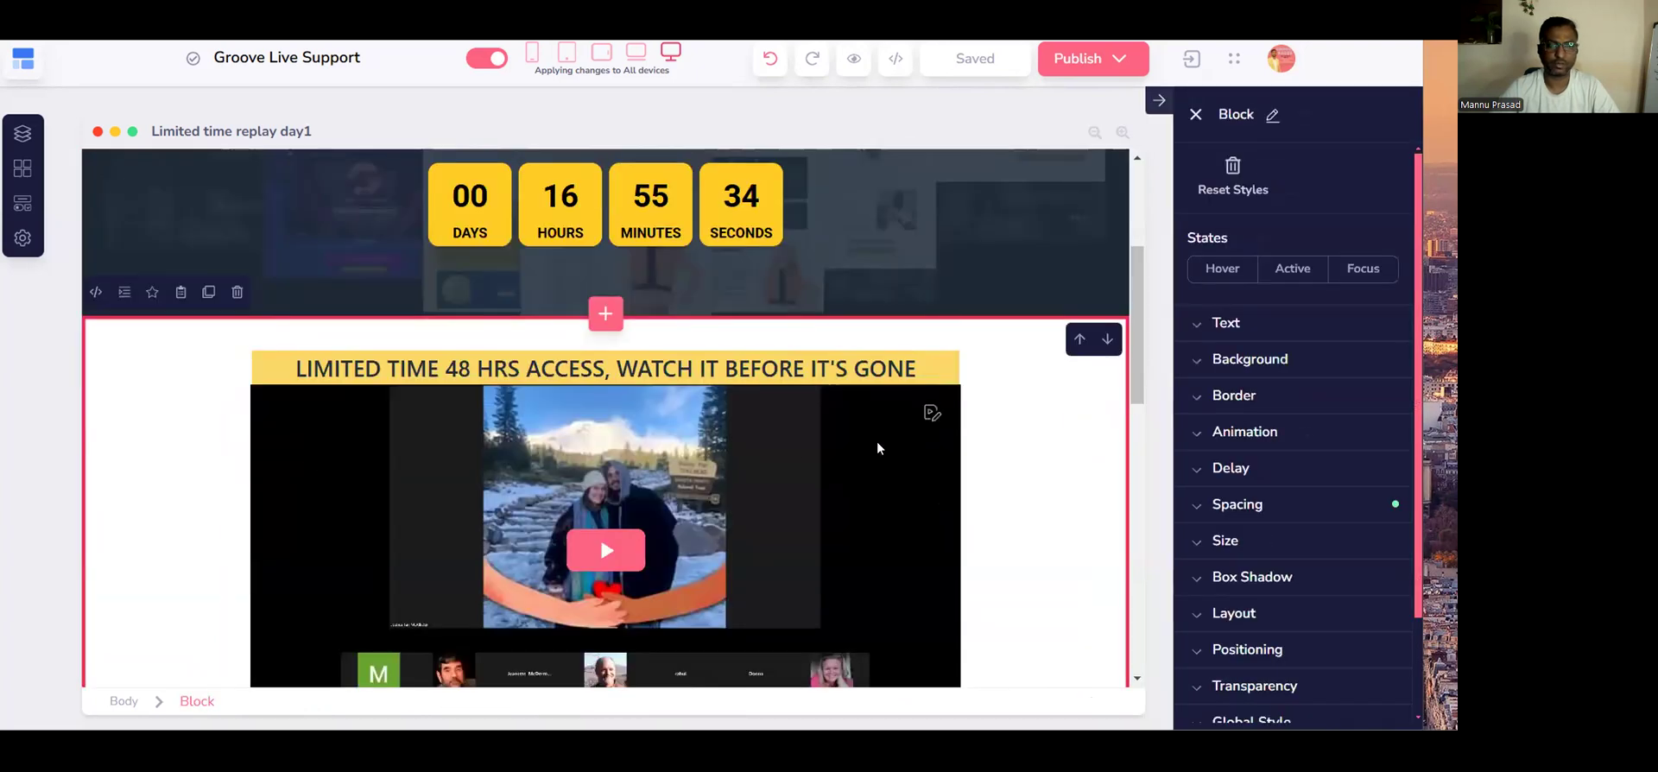
scroll(277, 490, "down", 4)
left_click(106, 470)
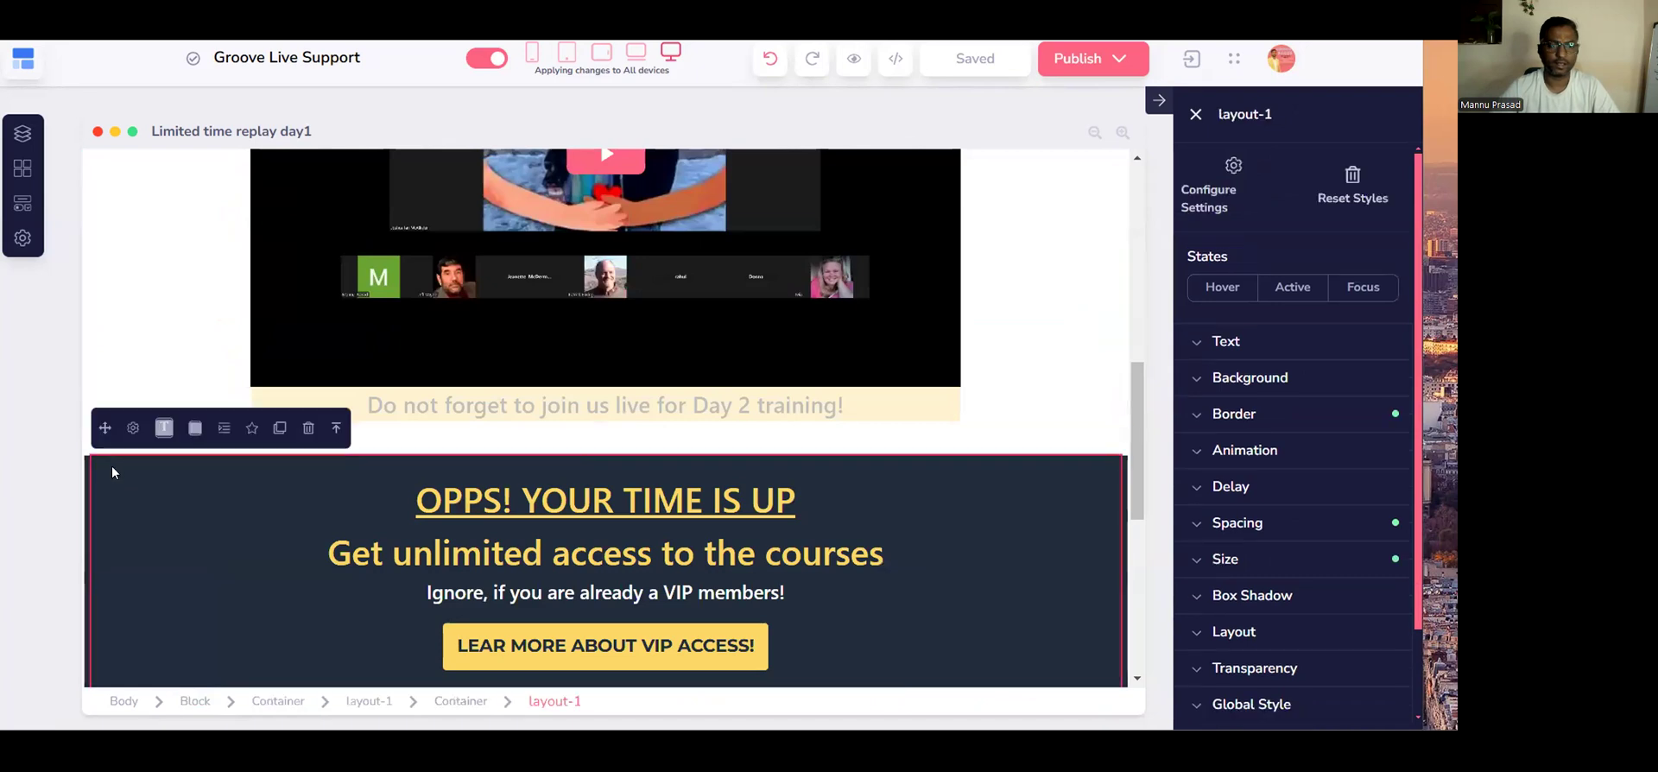
scroll(825, 526, "down", 2)
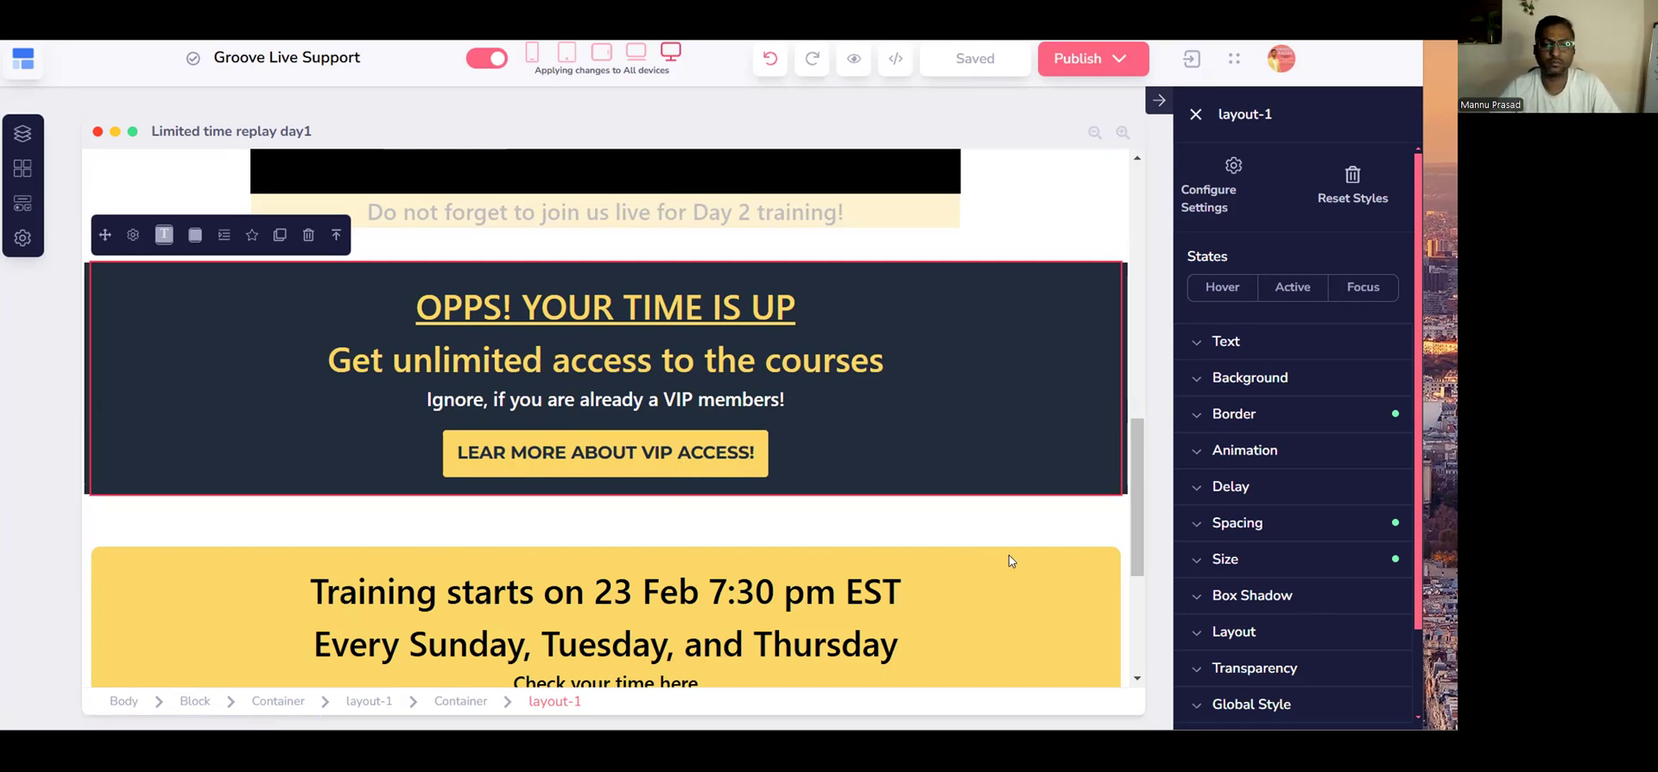
scroll(1009, 555, "down", 5)
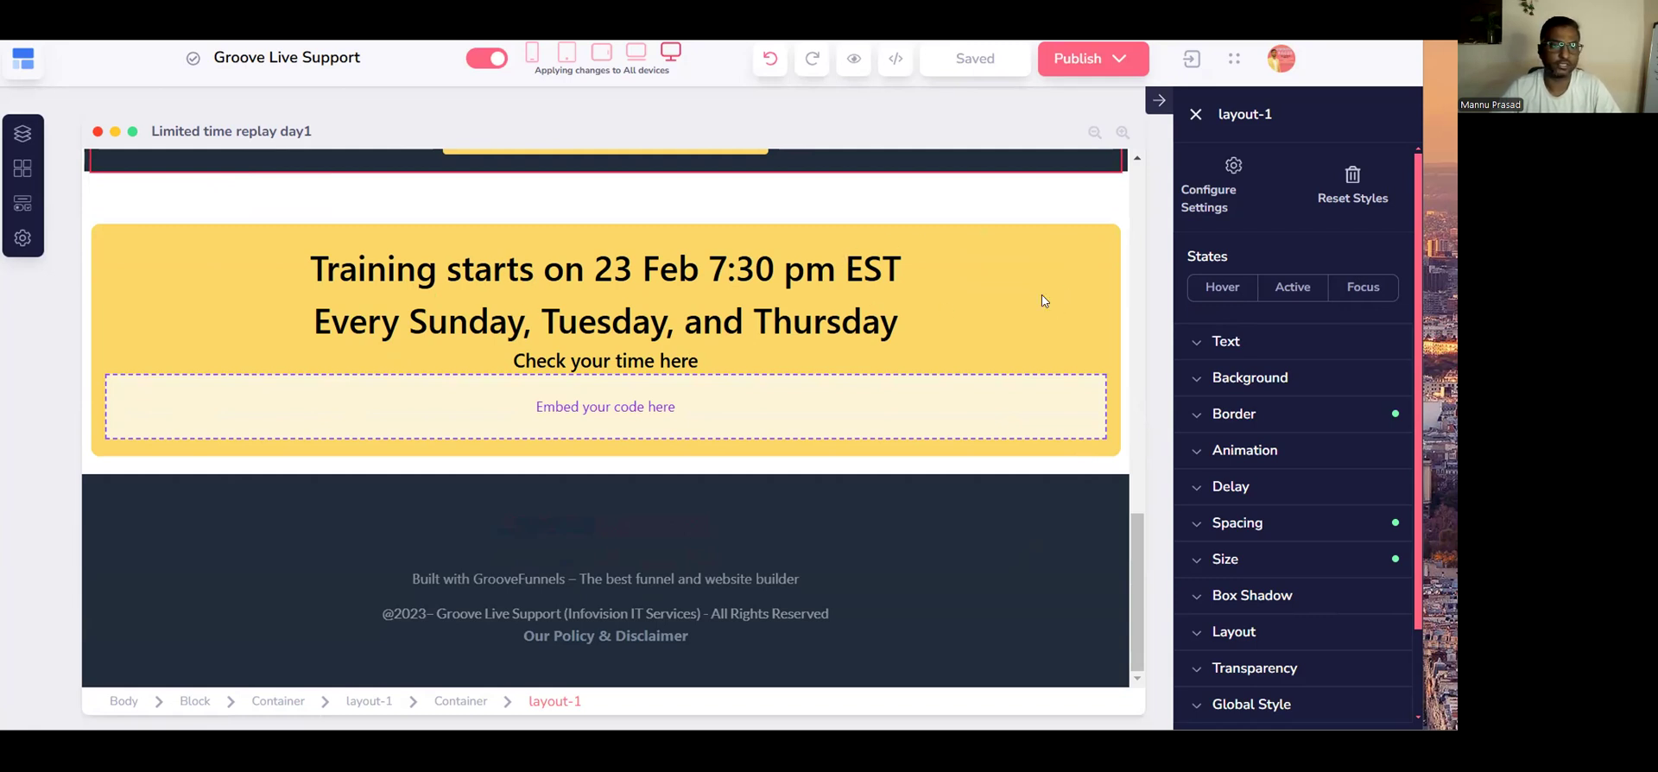
scroll(1042, 295, "up", 1)
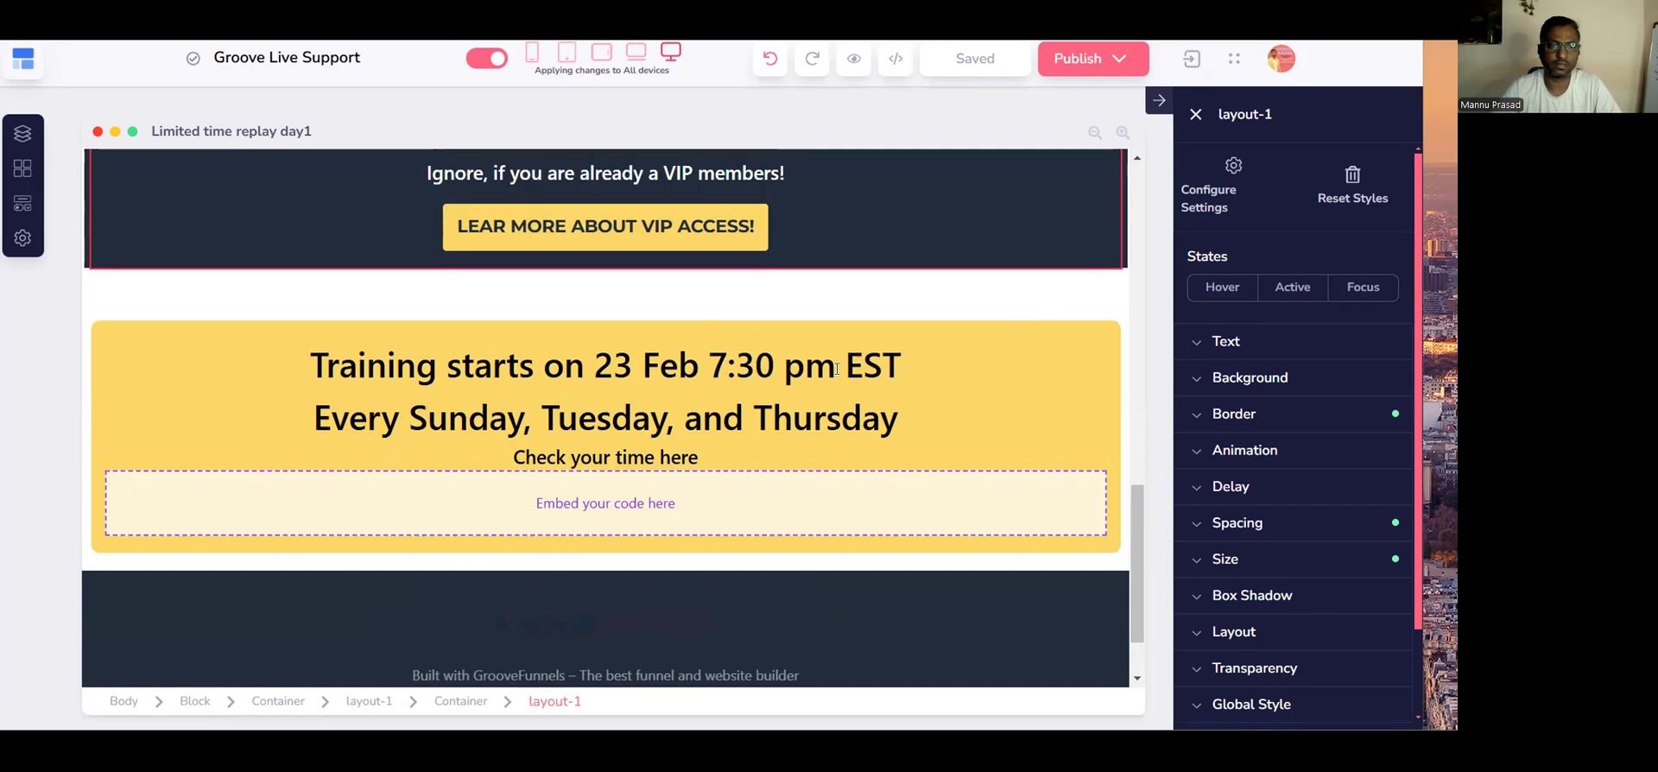
scroll(947, 389, "up", 6)
scroll(636, 475, "down", 1)
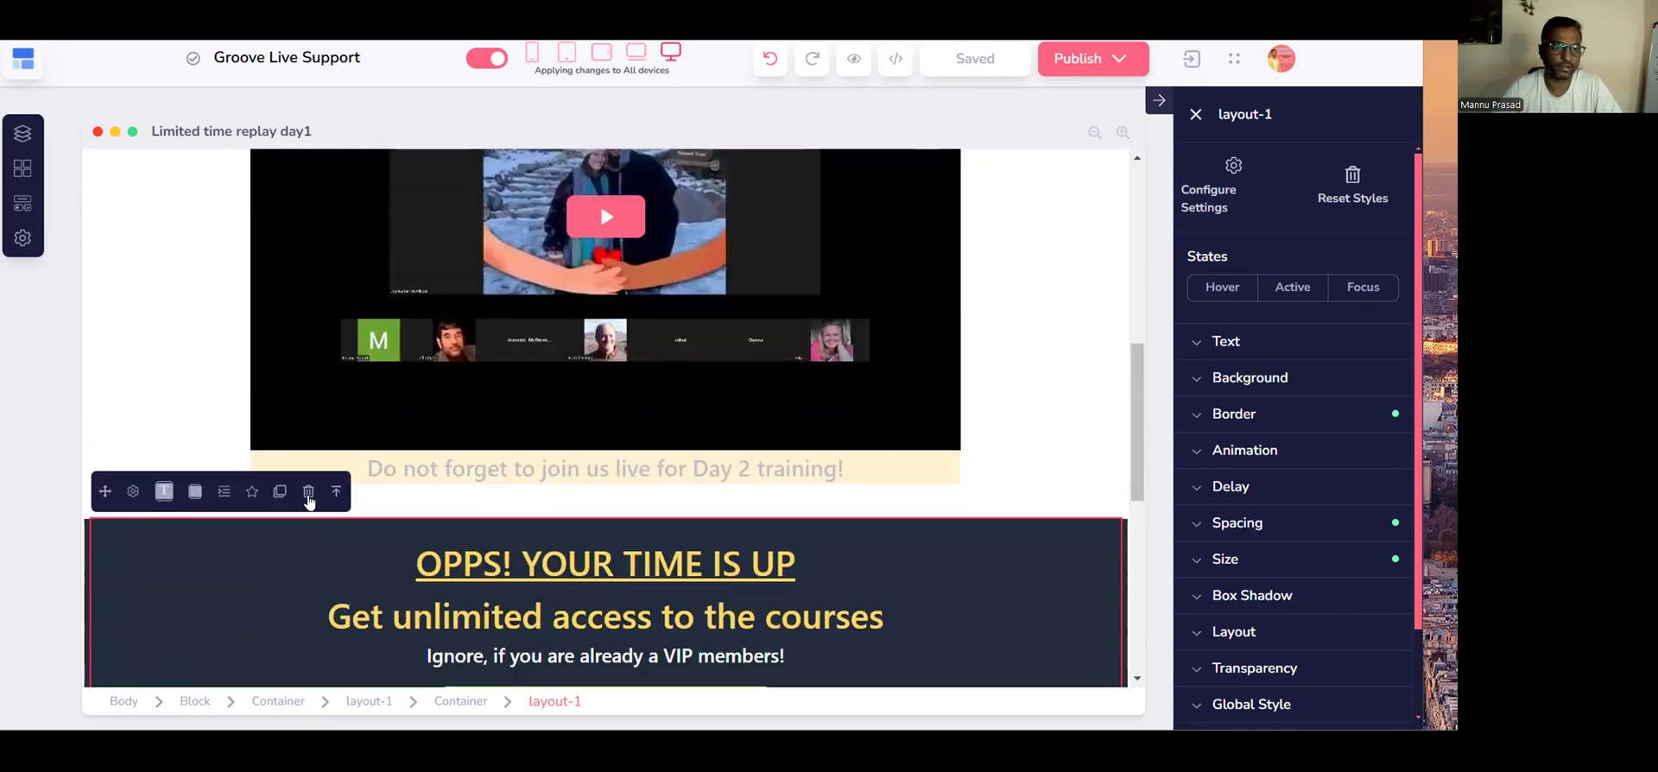
Rename the block containing the replay video as Video Block.
left_click(1111, 499)
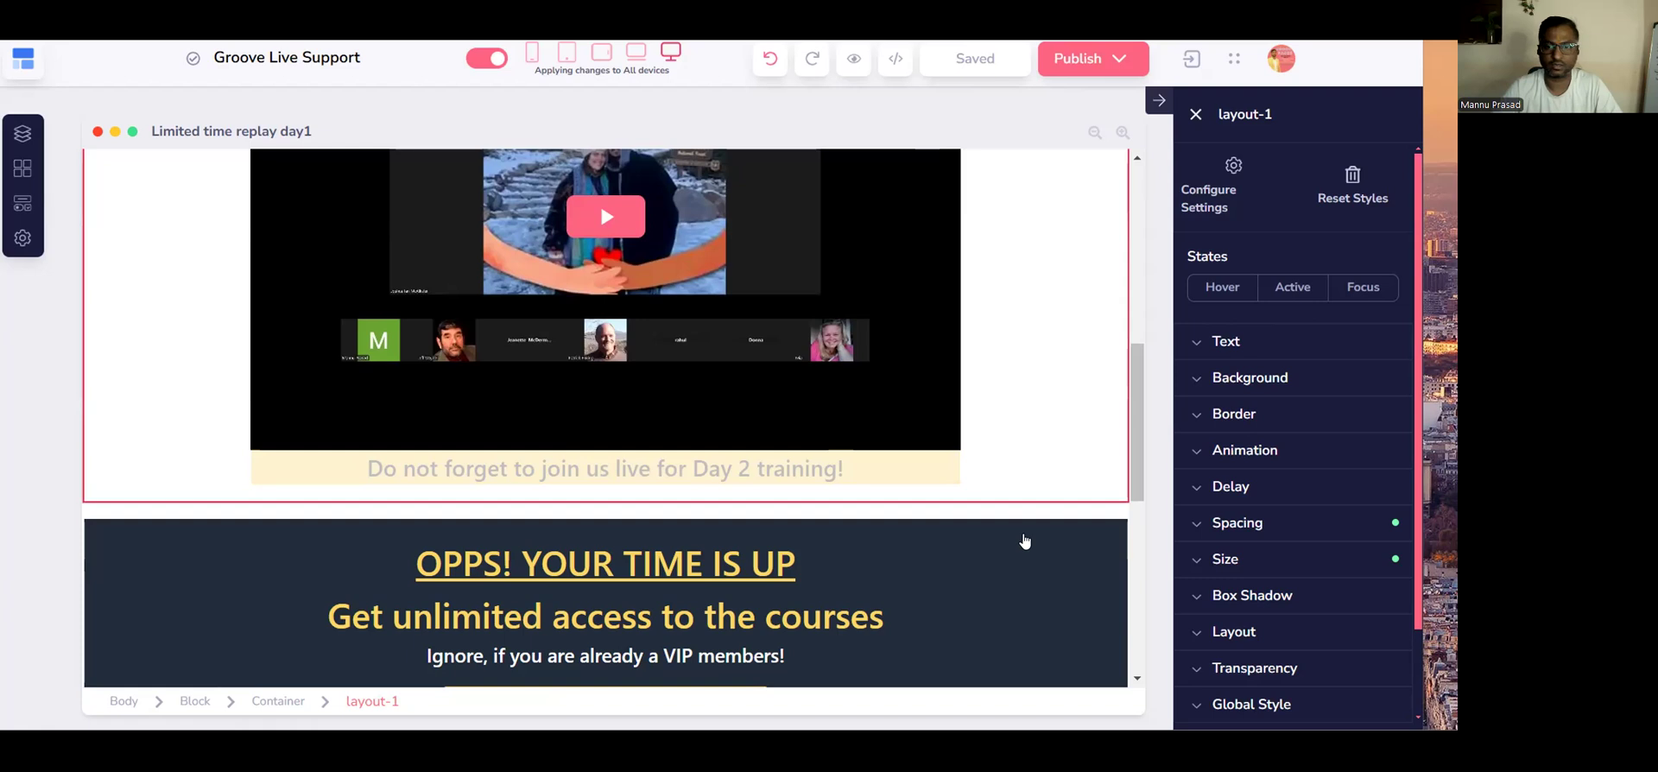
left_click(1034, 512)
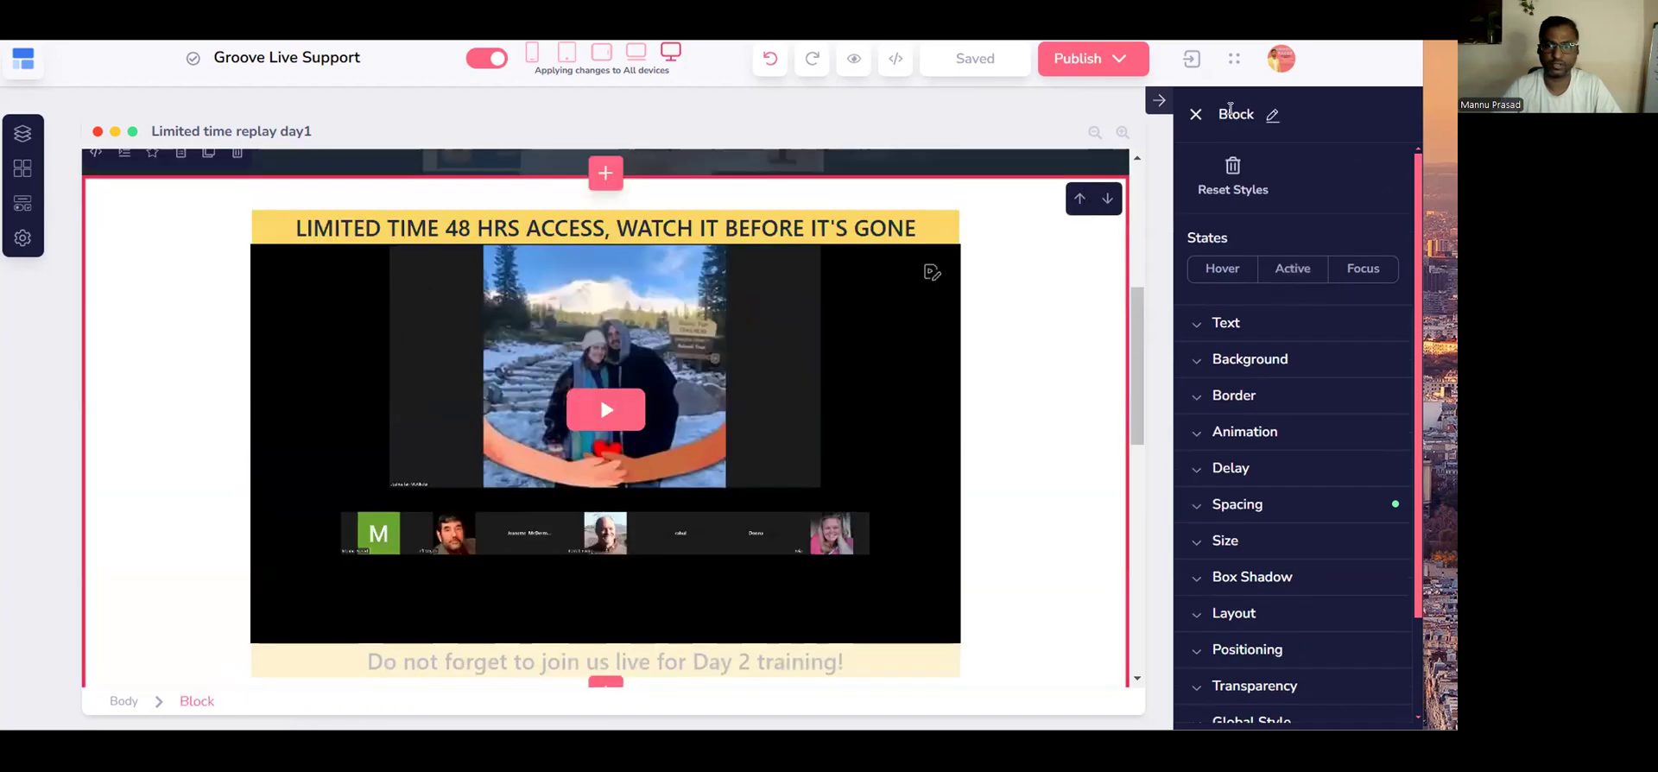
left_click(1268, 117)
key("BackSpace")
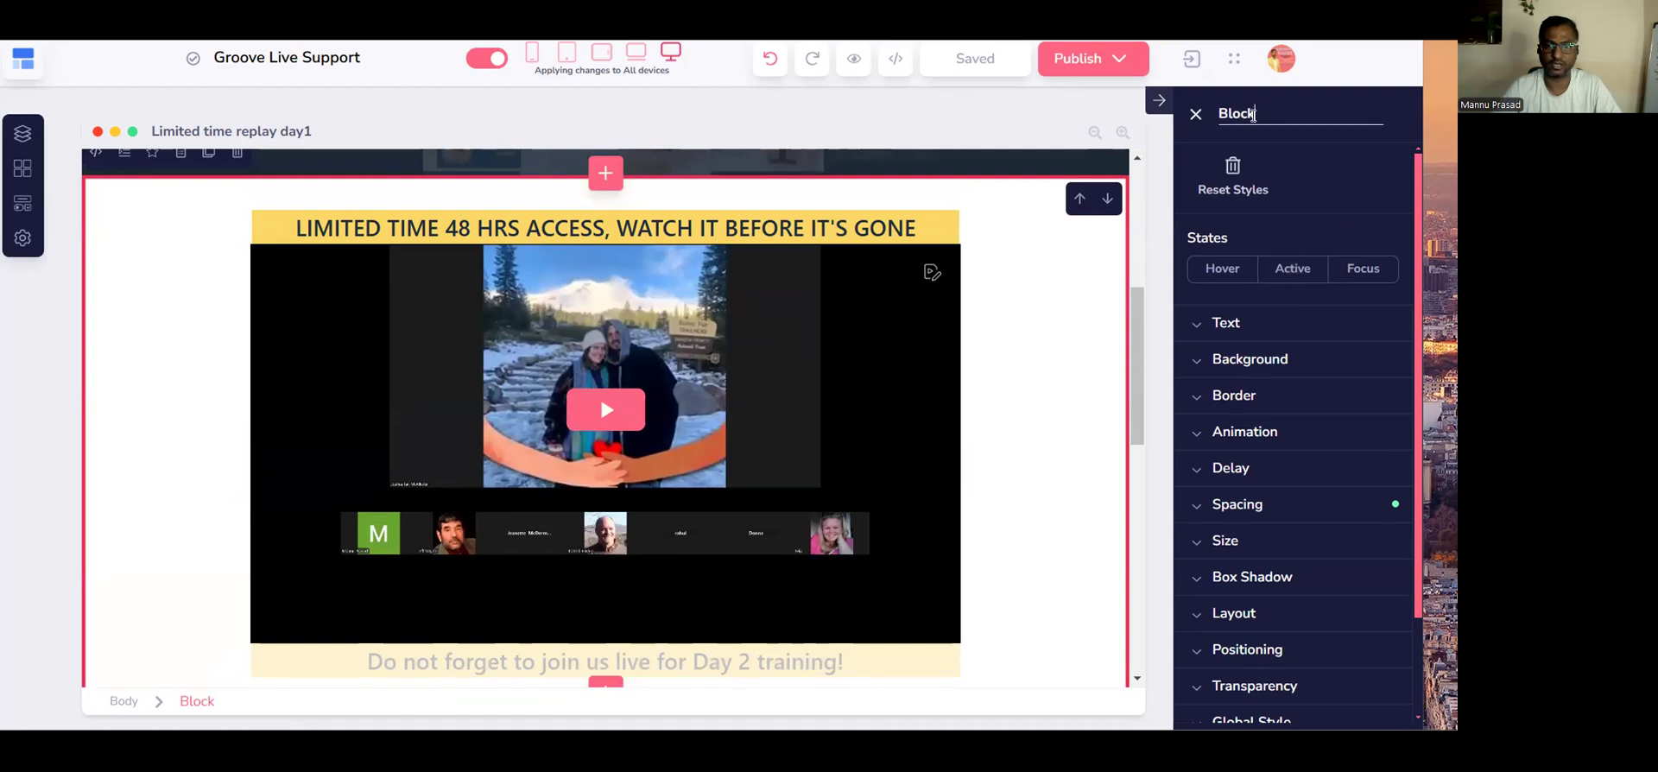
key("BackSpace")
key("BackSpace")
key("BackSpace")
key("BackSpace")
type("vIDOE")
key("BackSpace")
key("BackSpace")
key("BackSpace")
key("BackSpace")
key("BackSpace")
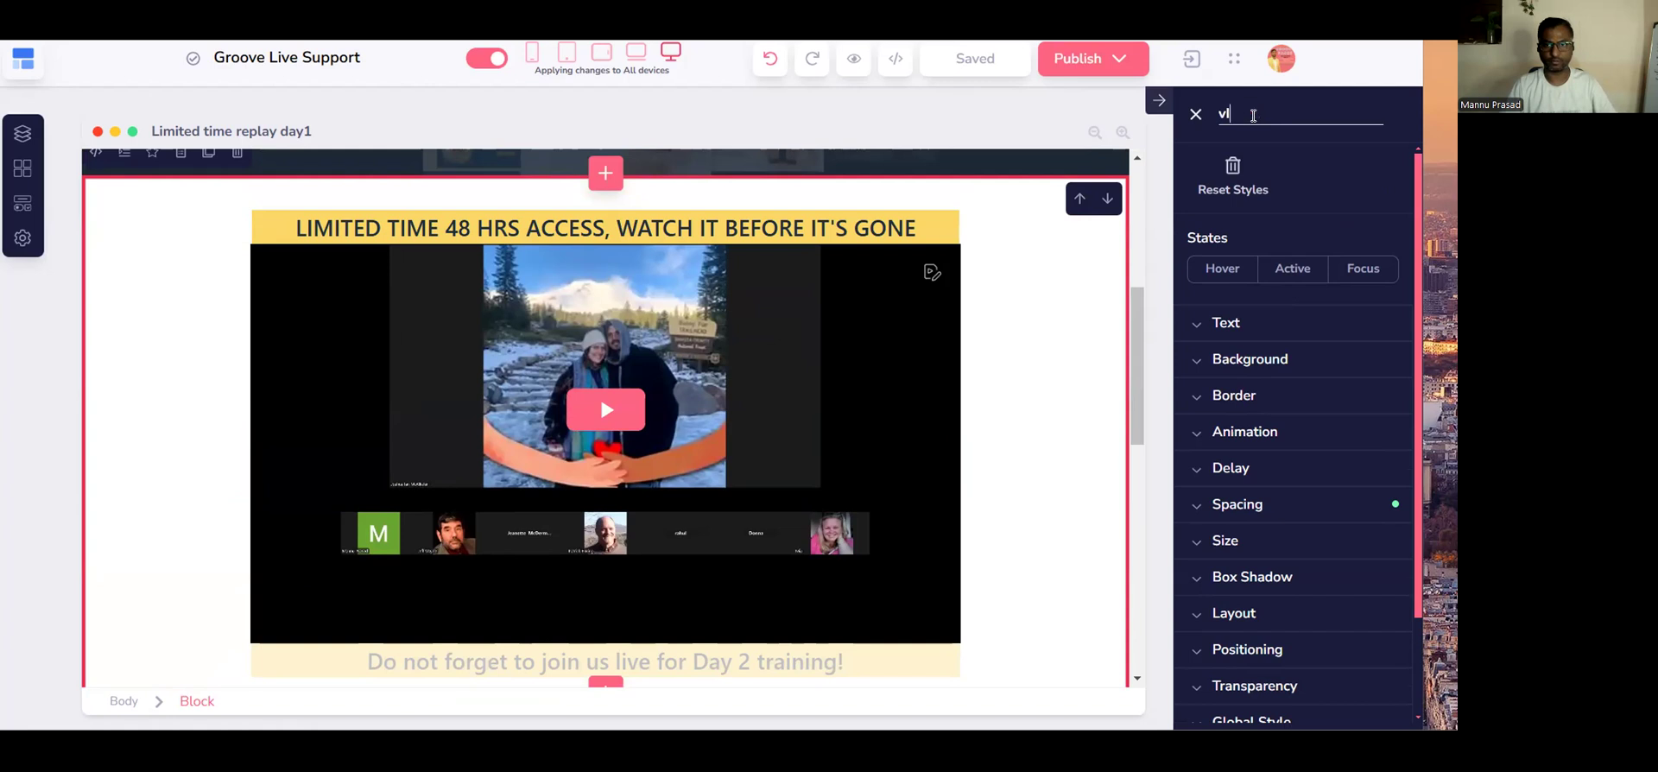
type("Video Block")
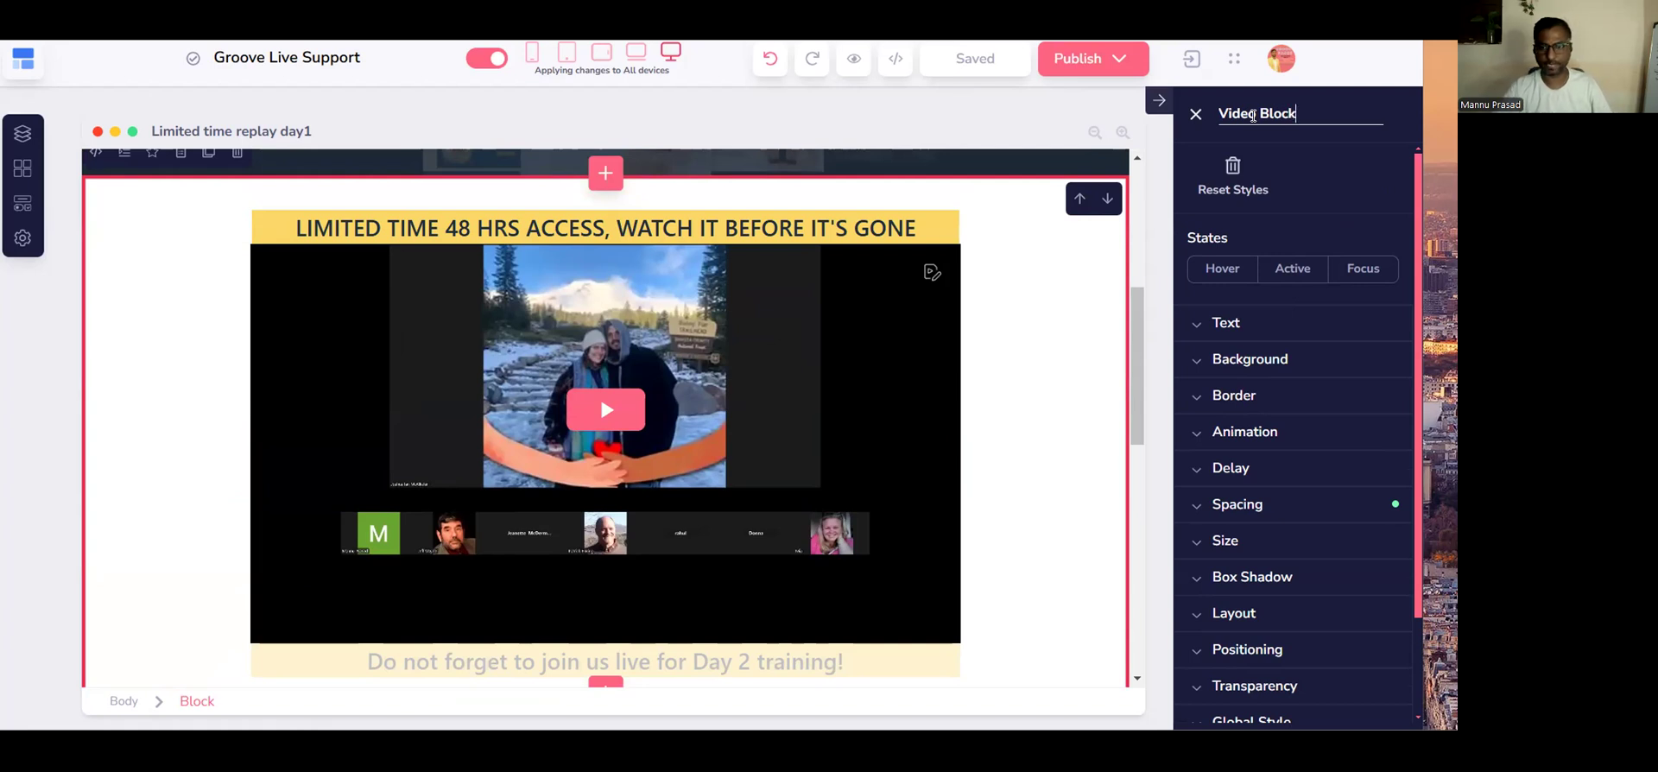
Rename the block containing the OPPS! YOUR TIME IS UP offer as Time over and save the page.
key("Return")
scroll(858, 303, "down", 5)
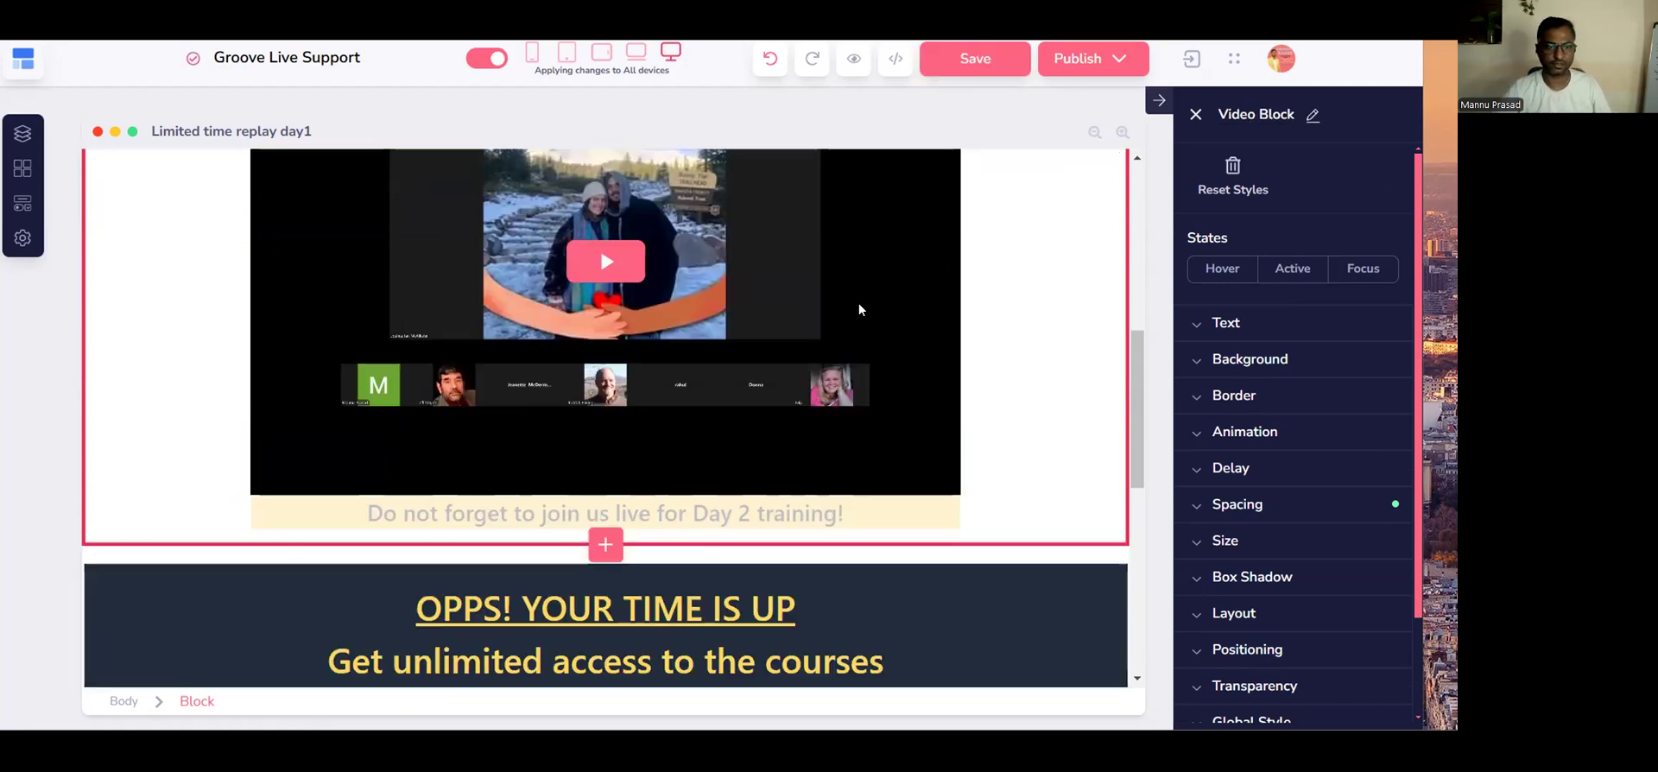
left_click(87, 447)
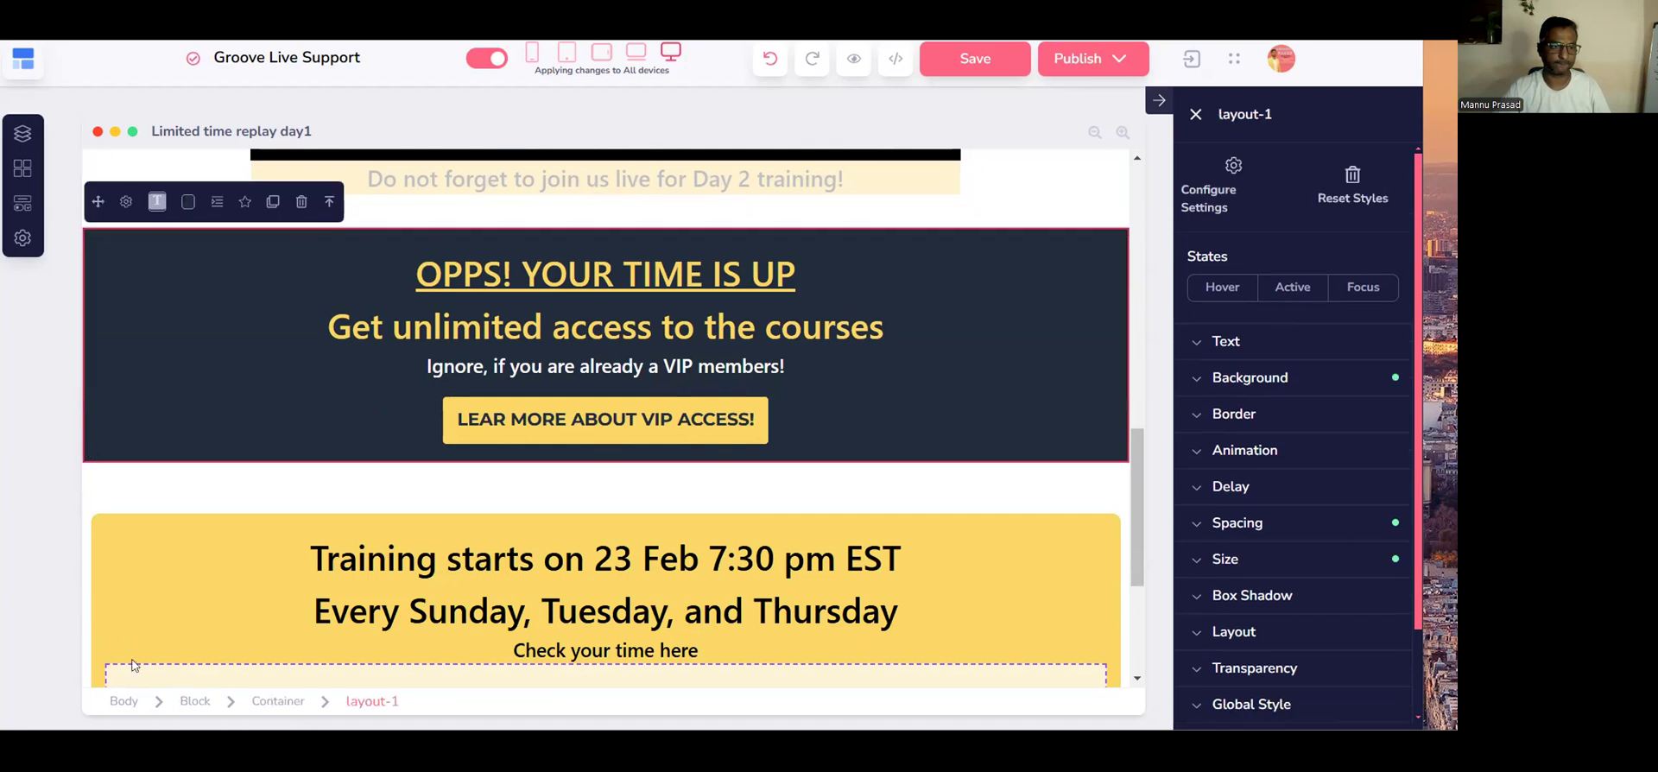
left_click(183, 701)
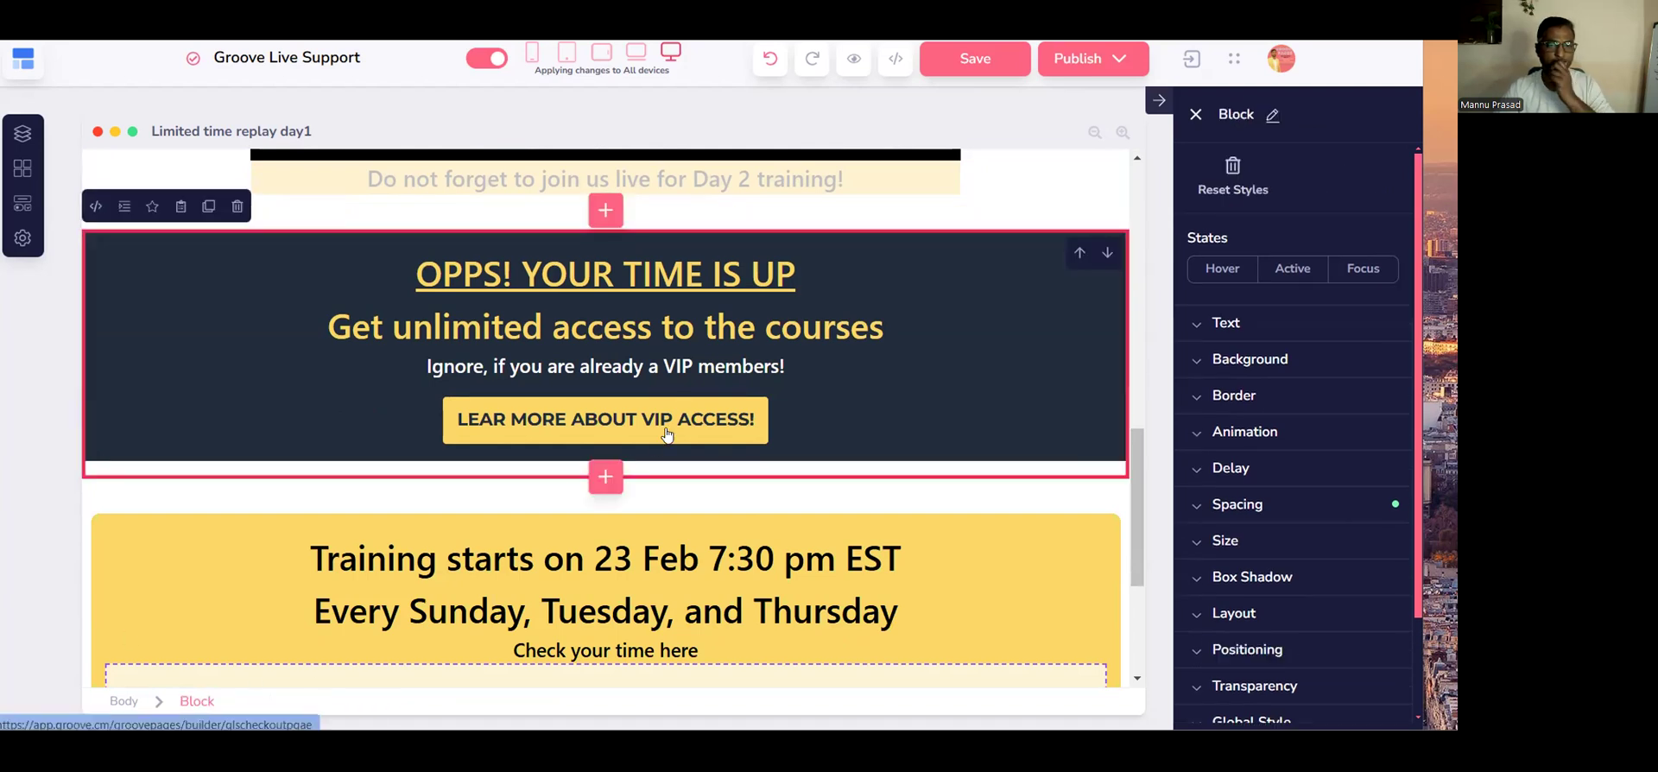
left_click(1272, 114)
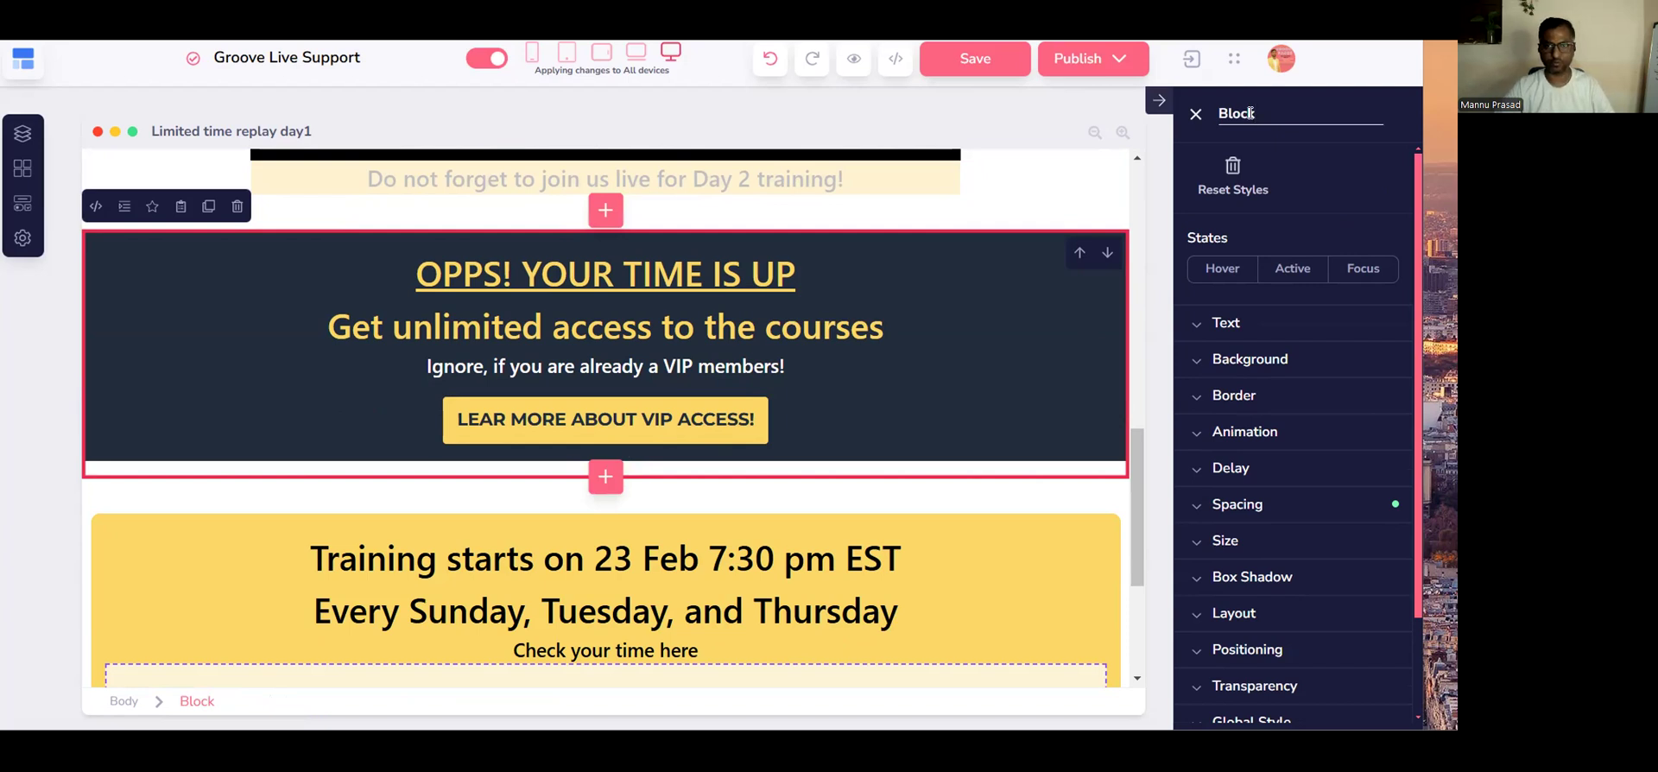
key("BackSpace")
key("BackSpace")
key("BackSpace")
key("BackSpace")
key("BackSpace")
type("Timeover")
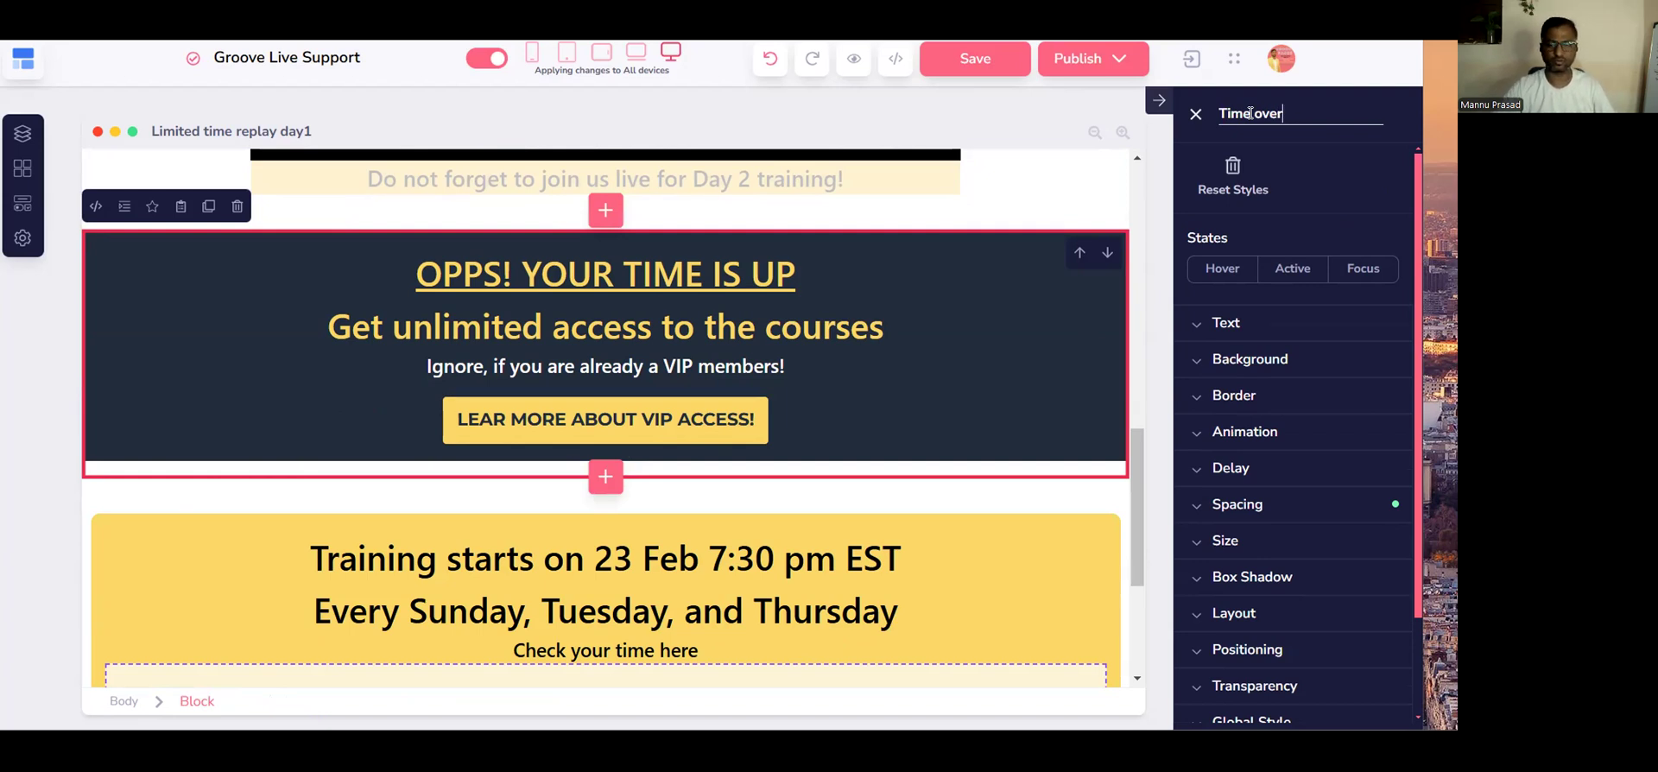
key("Return")
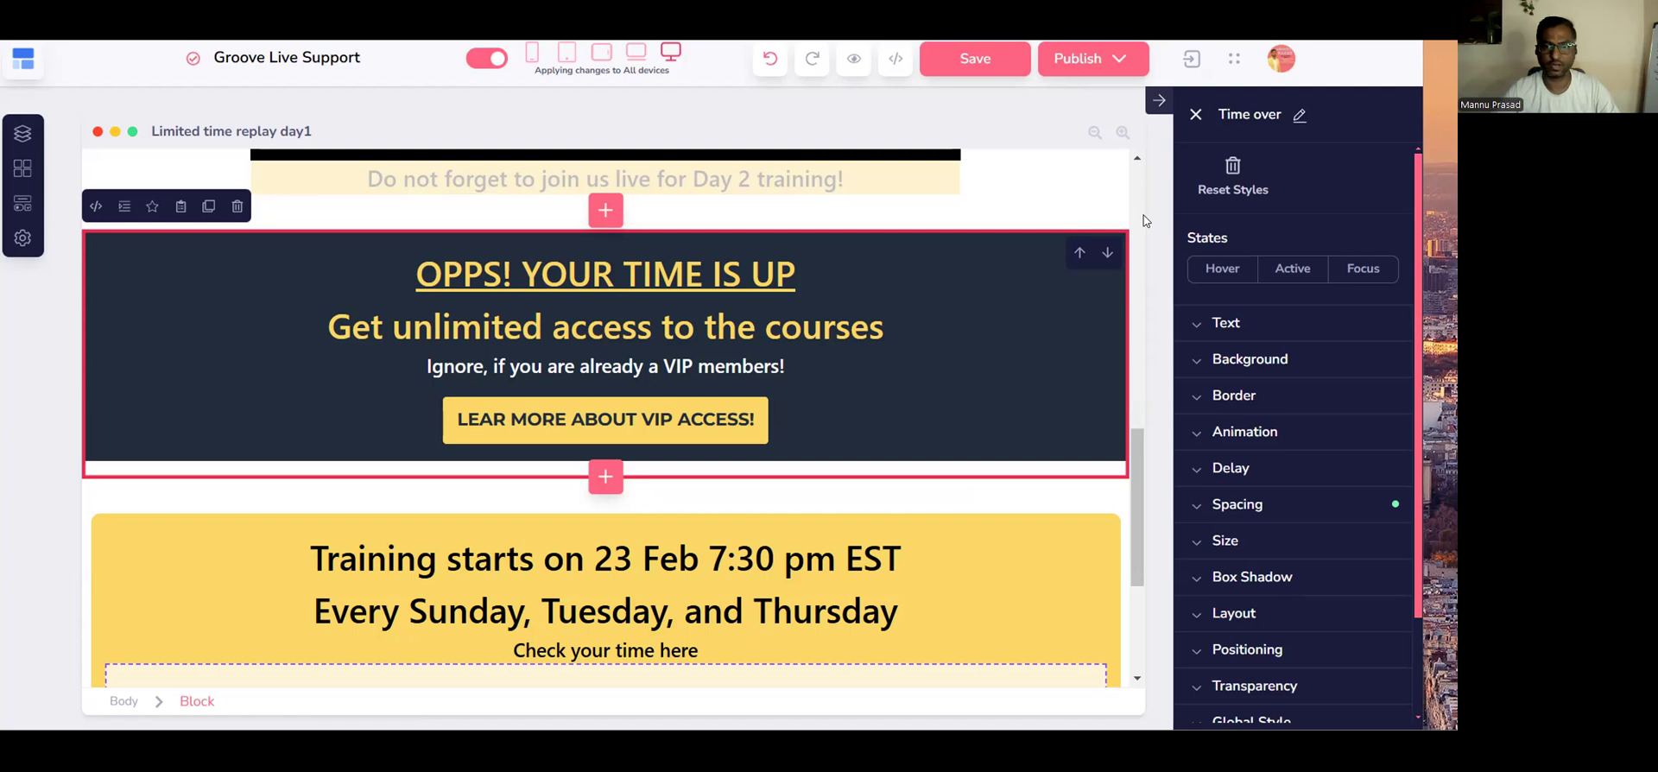
left_click(962, 63)
Open the settings of the countdown above the replay video and turn on User's Own Timezone.
scroll(911, 335, "up", 5)
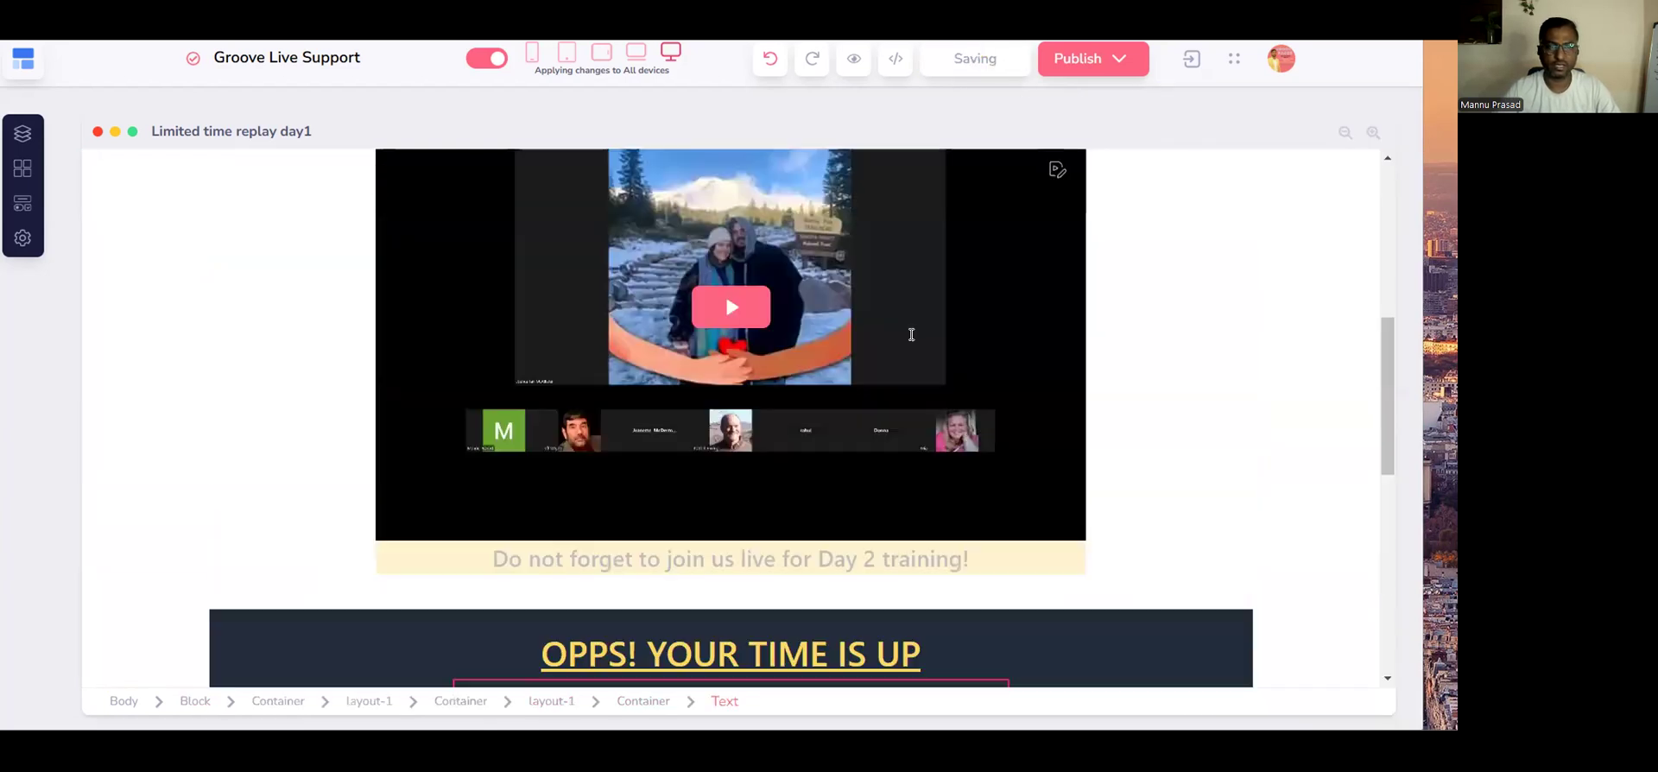
scroll(912, 334, "up", 3)
left_click(531, 263)
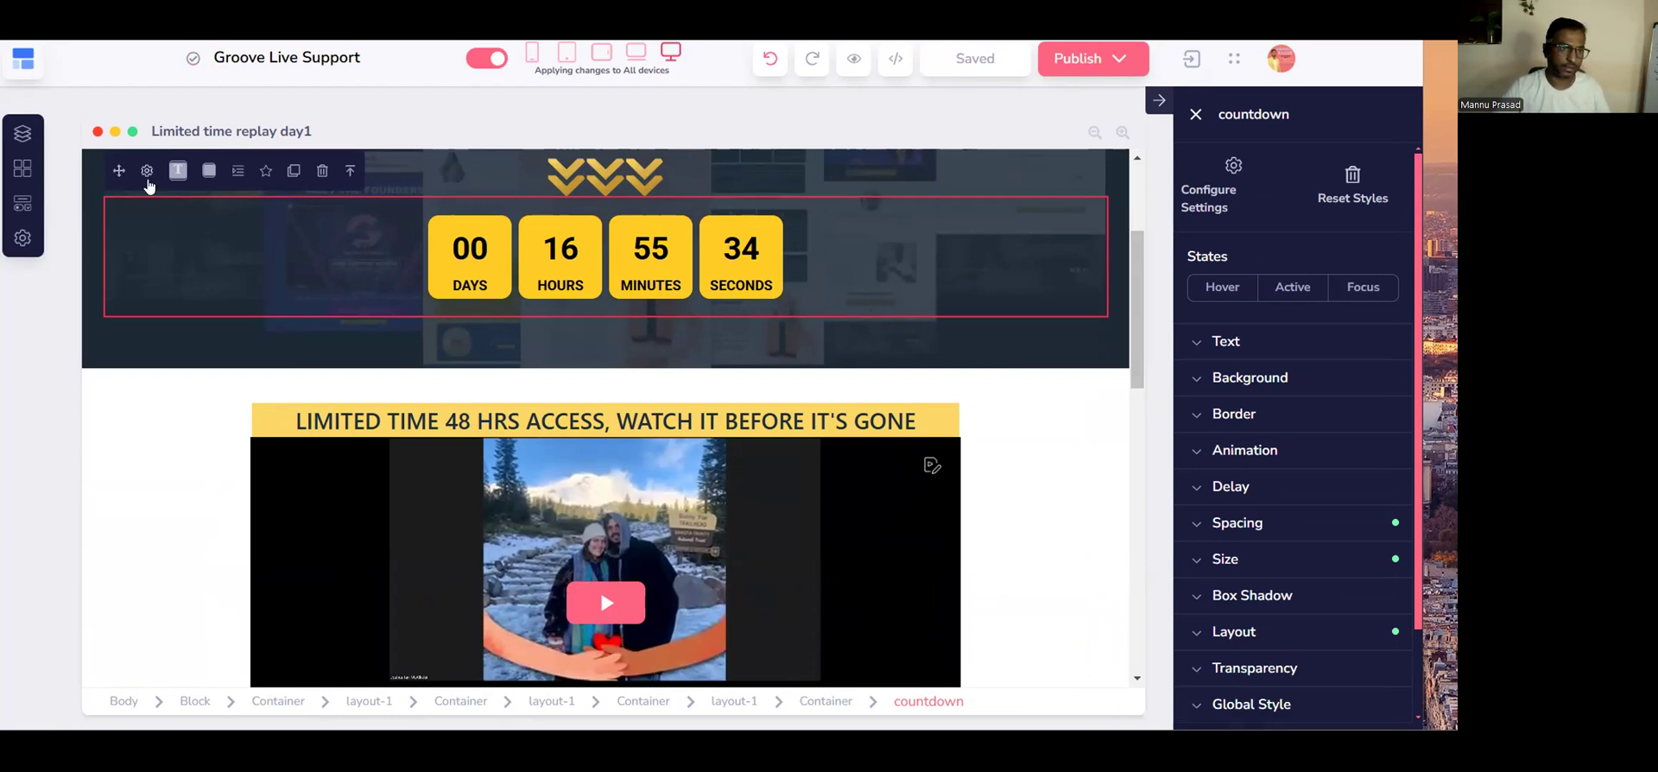
left_click(147, 172)
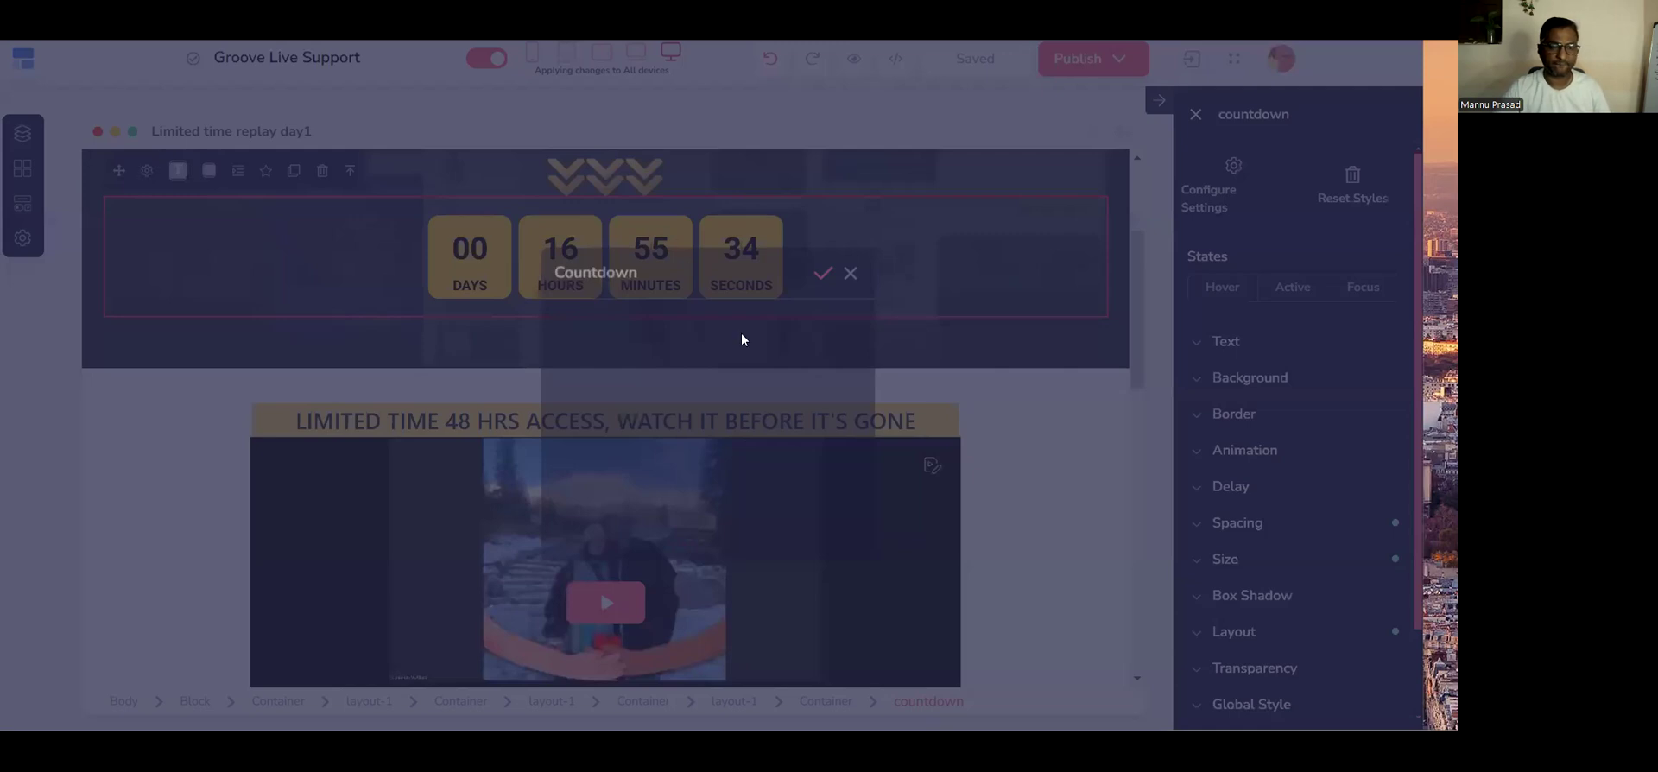
left_click(569, 424)
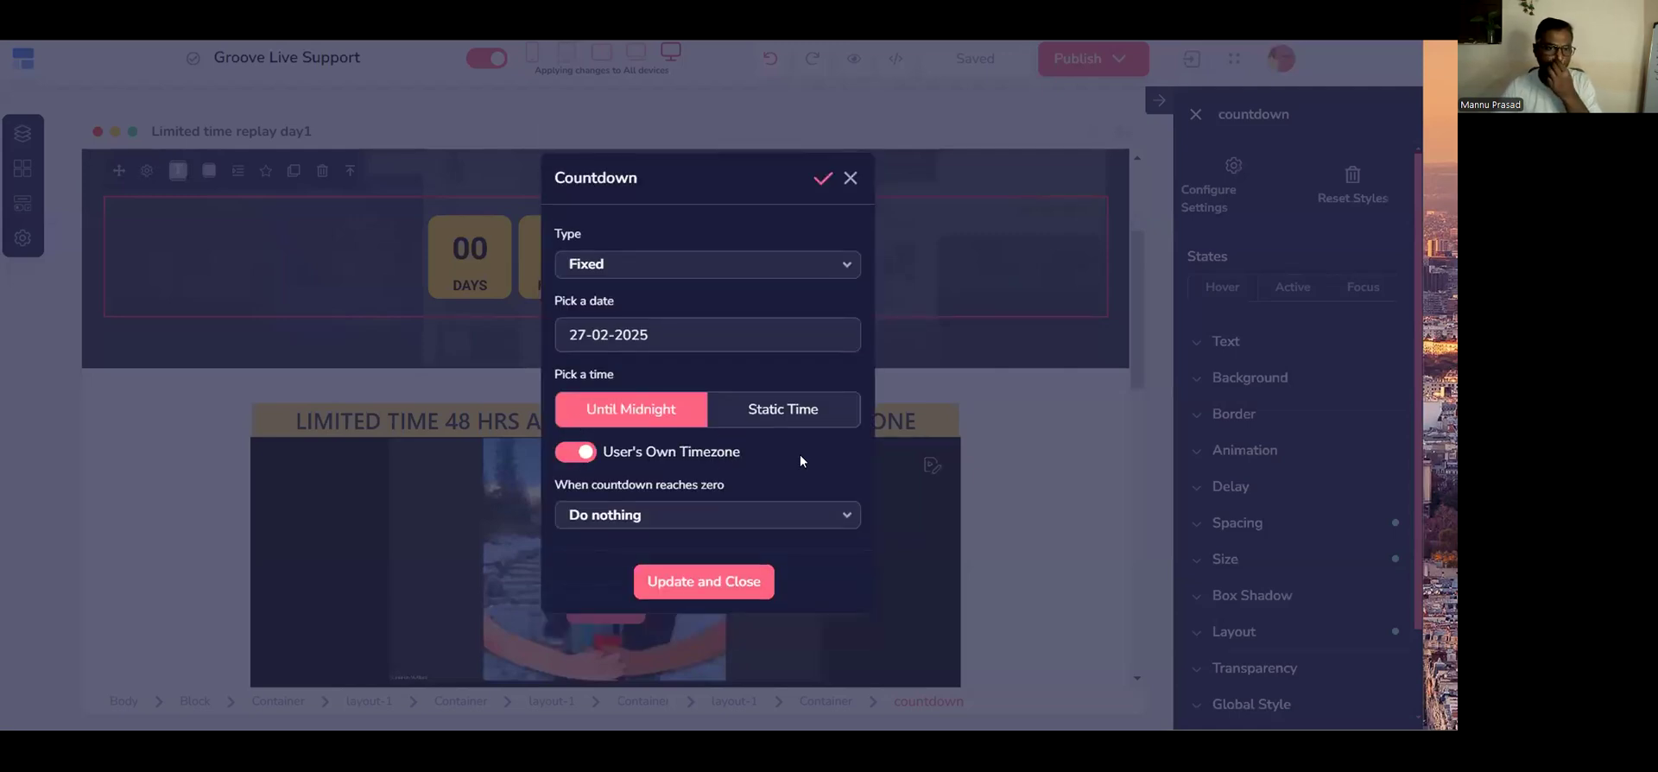
Change the countdown's end time from Until Midnight to Static Time, leaving the time chooser without a new time.
left_click(739, 516)
scroll(737, 512, "up", 2)
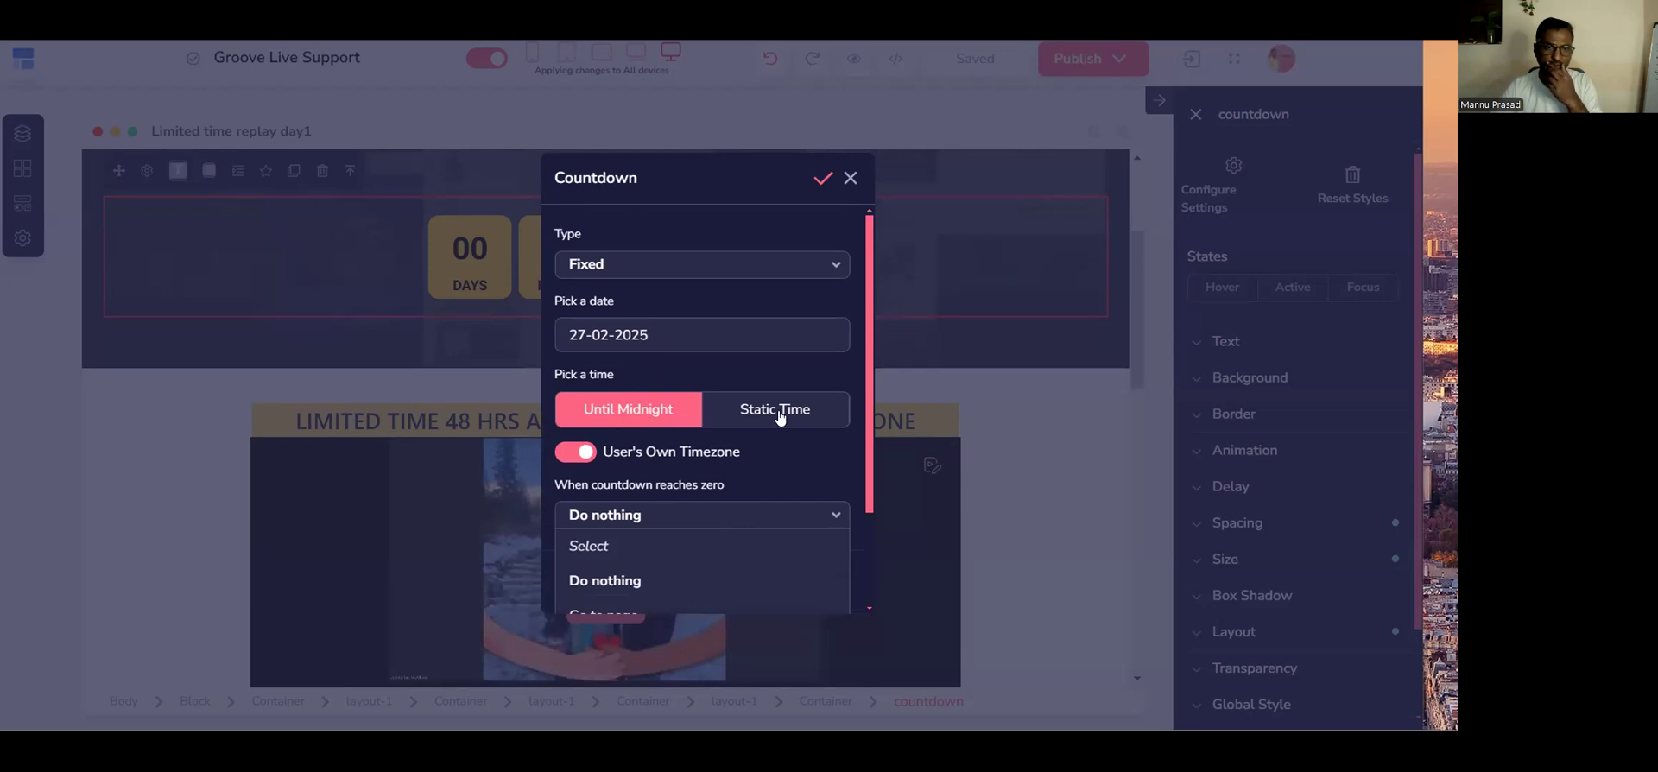
left_click(739, 411)
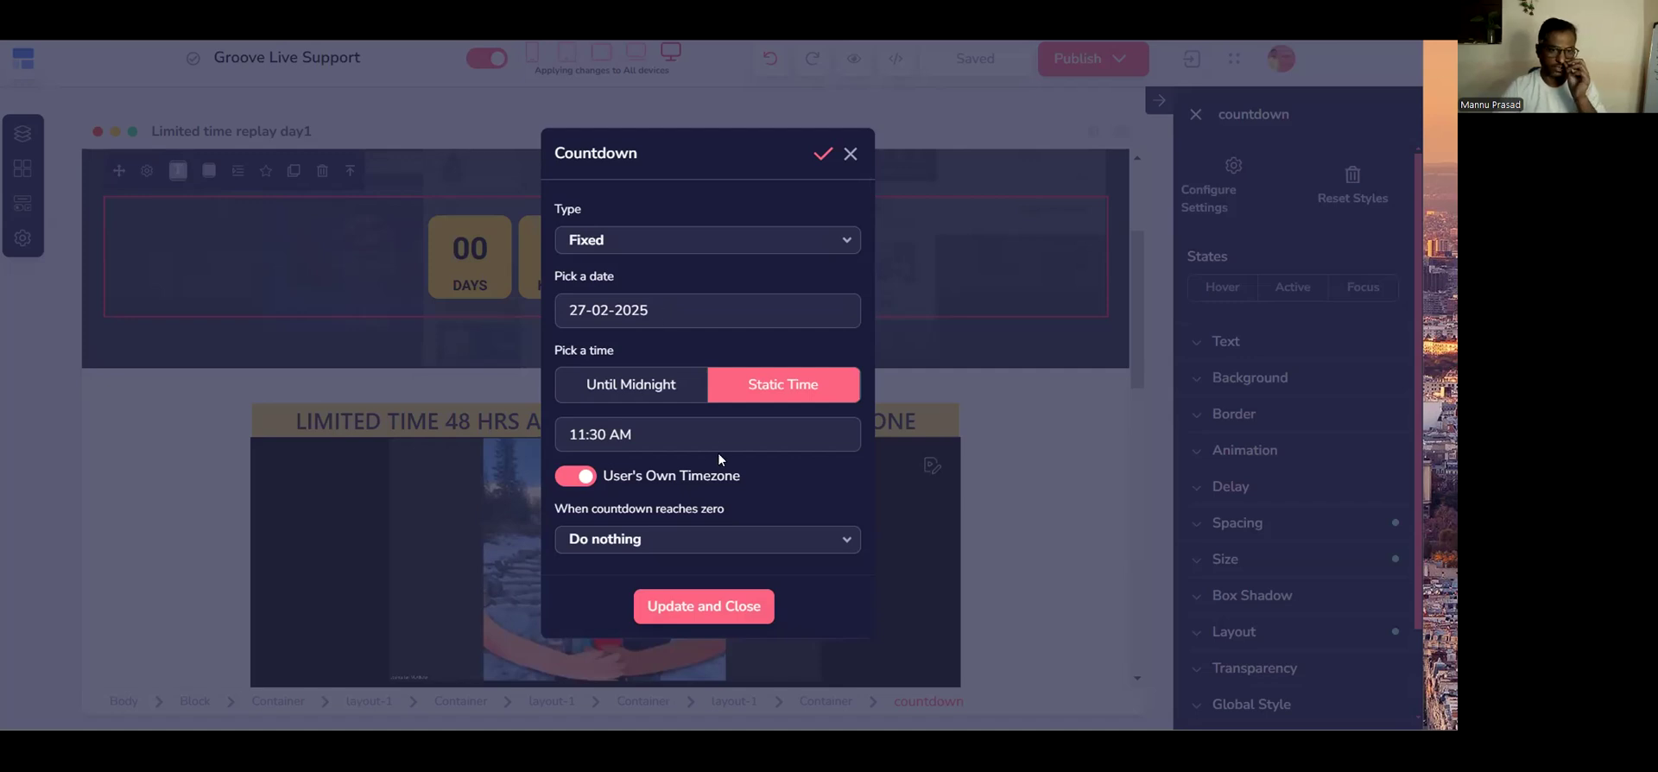
left_click(652, 428)
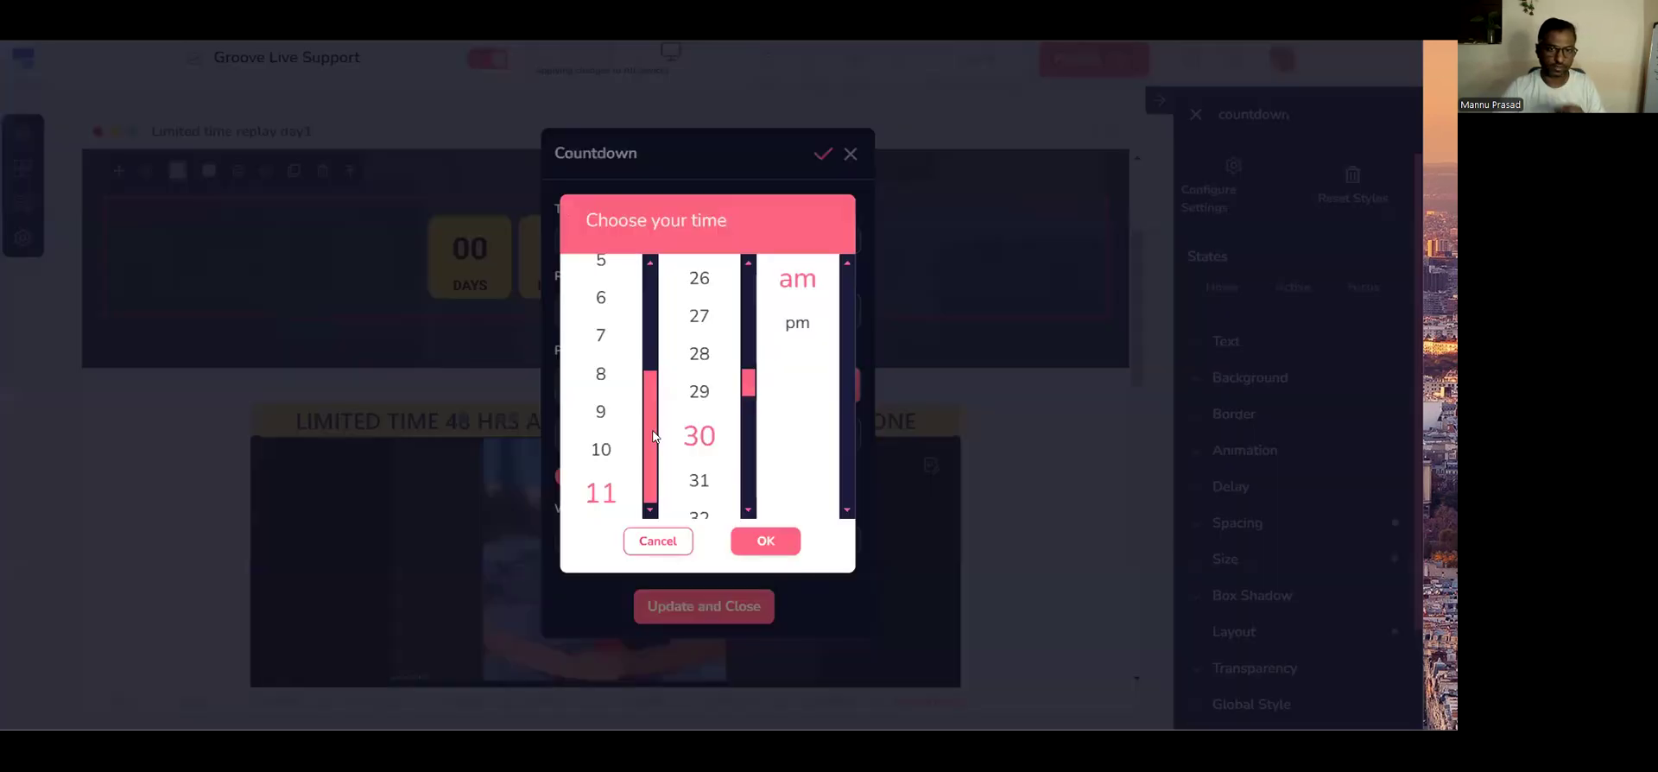
left_click(658, 541)
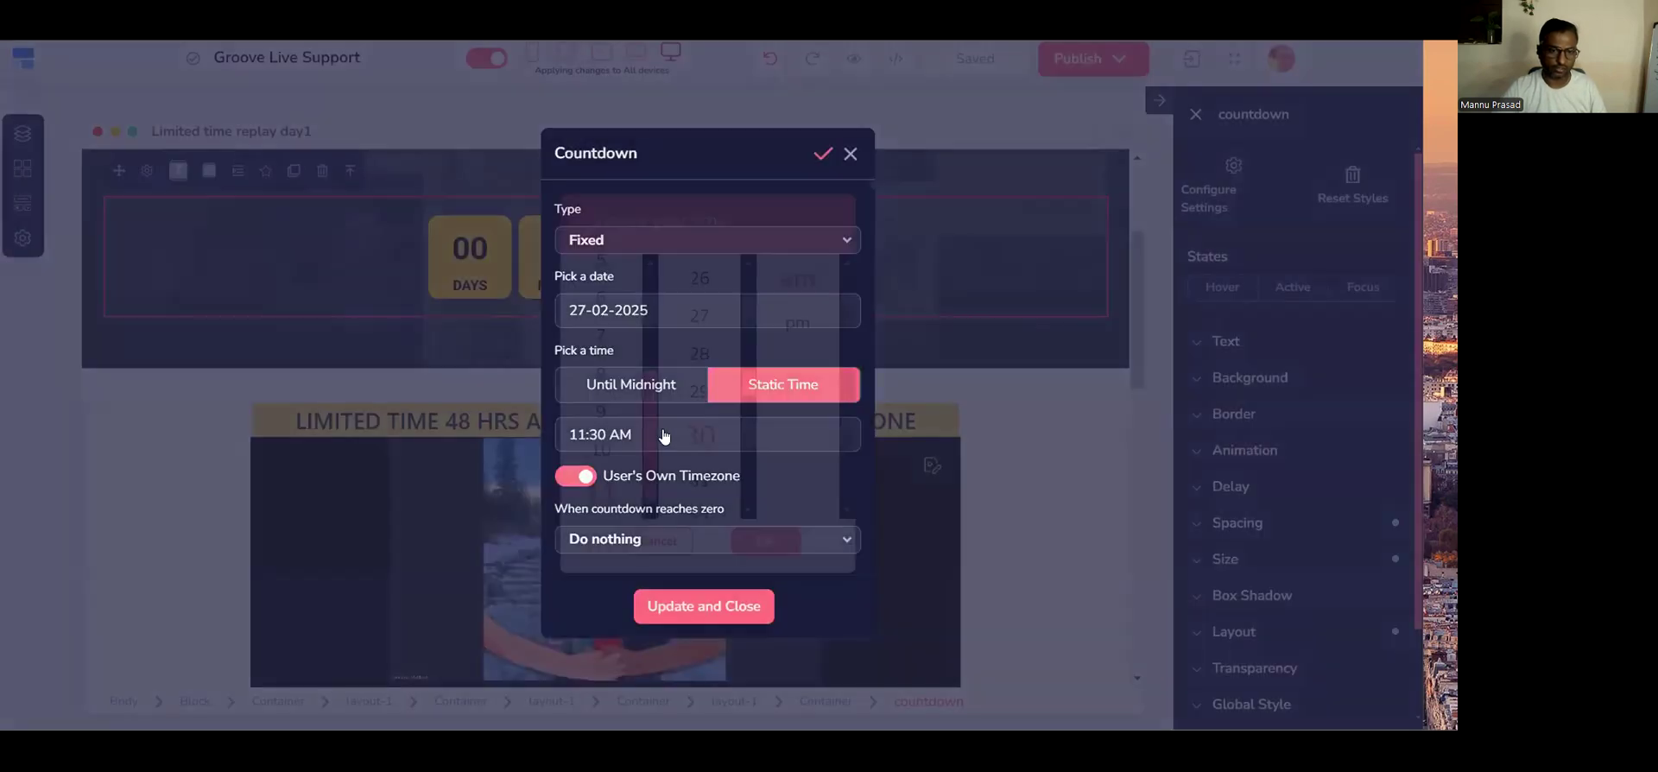
Set the countdown's static time to 01:50 AM.
left_click(664, 432)
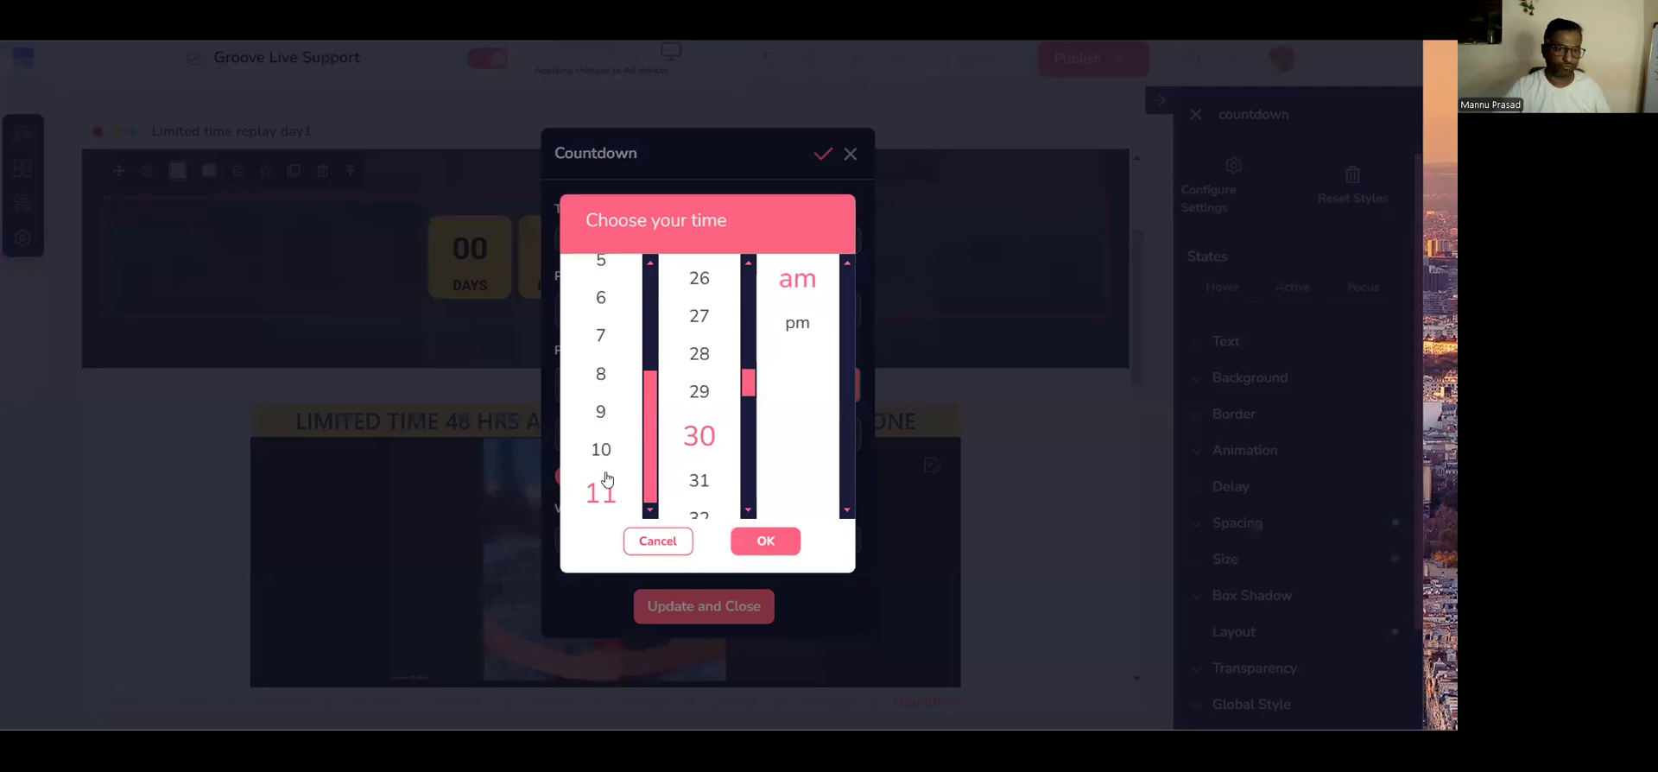
scroll(608, 478, "up", 3)
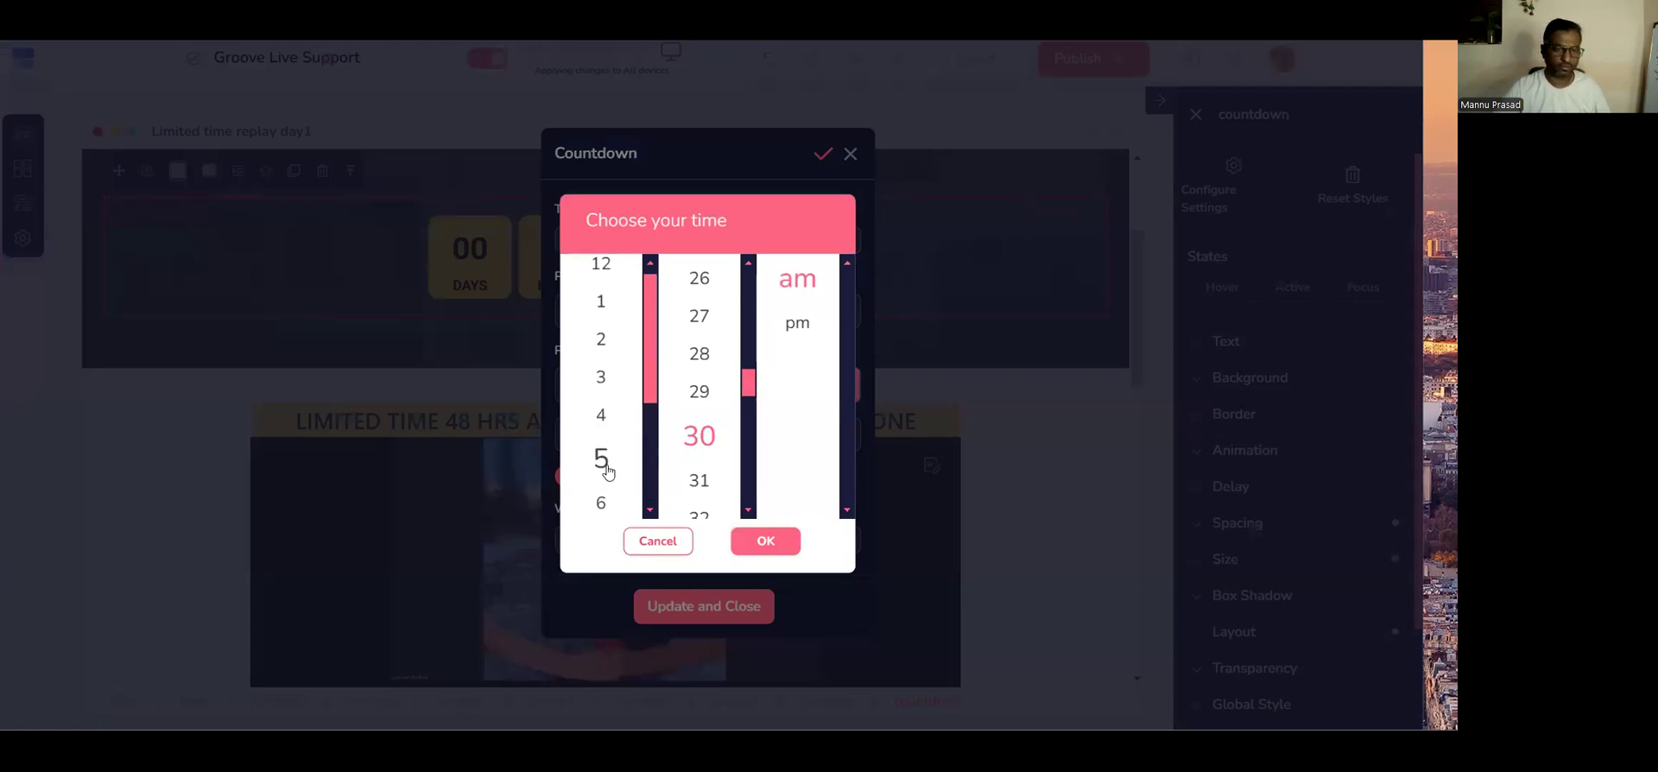
left_click(603, 309)
scroll(696, 434, "down", 3)
scroll(696, 433, "down", 5)
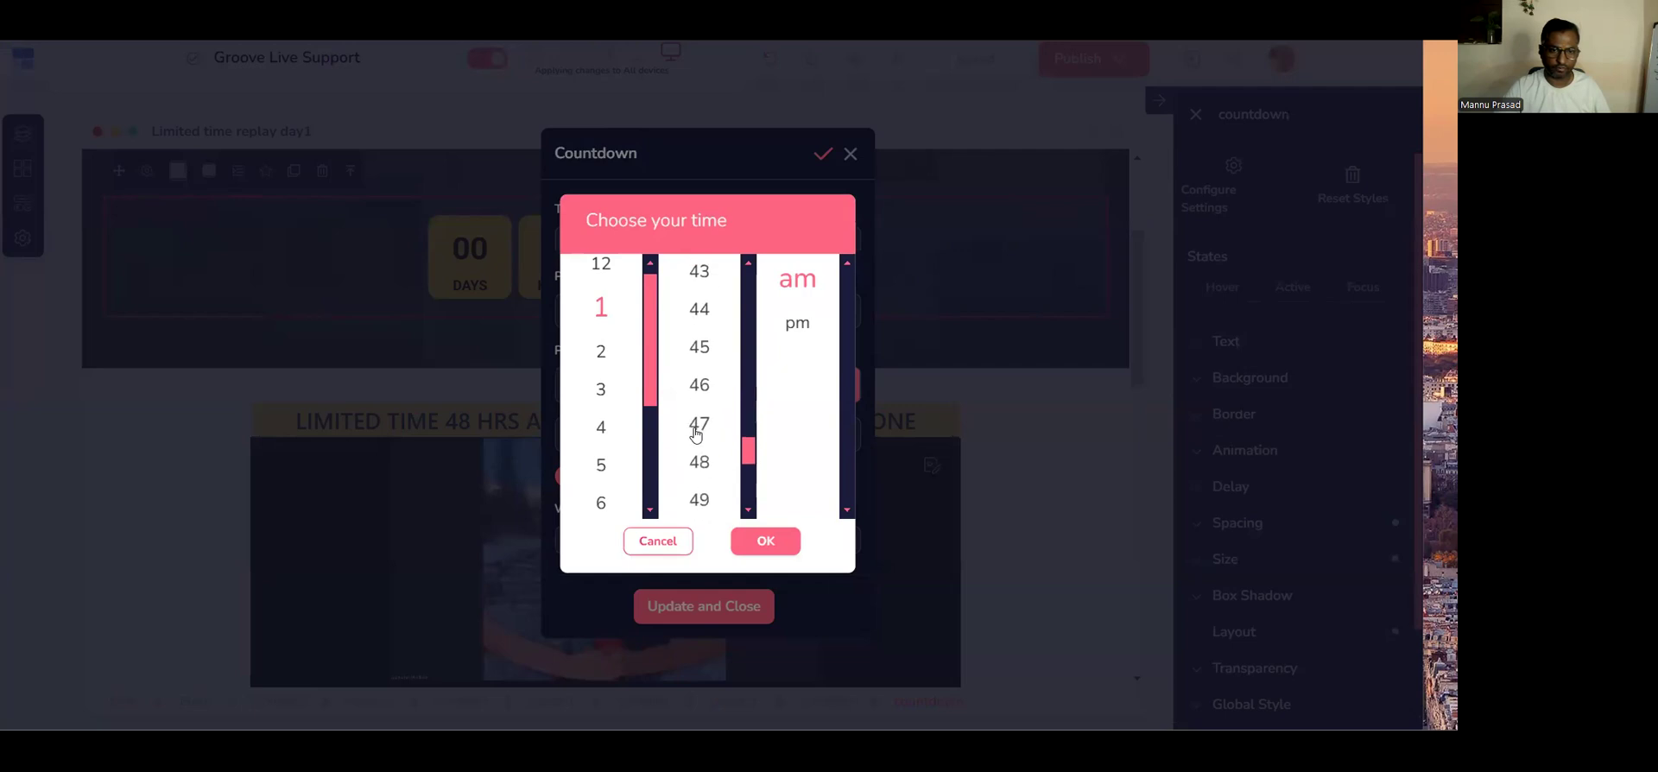
scroll(700, 440, "down", 3)
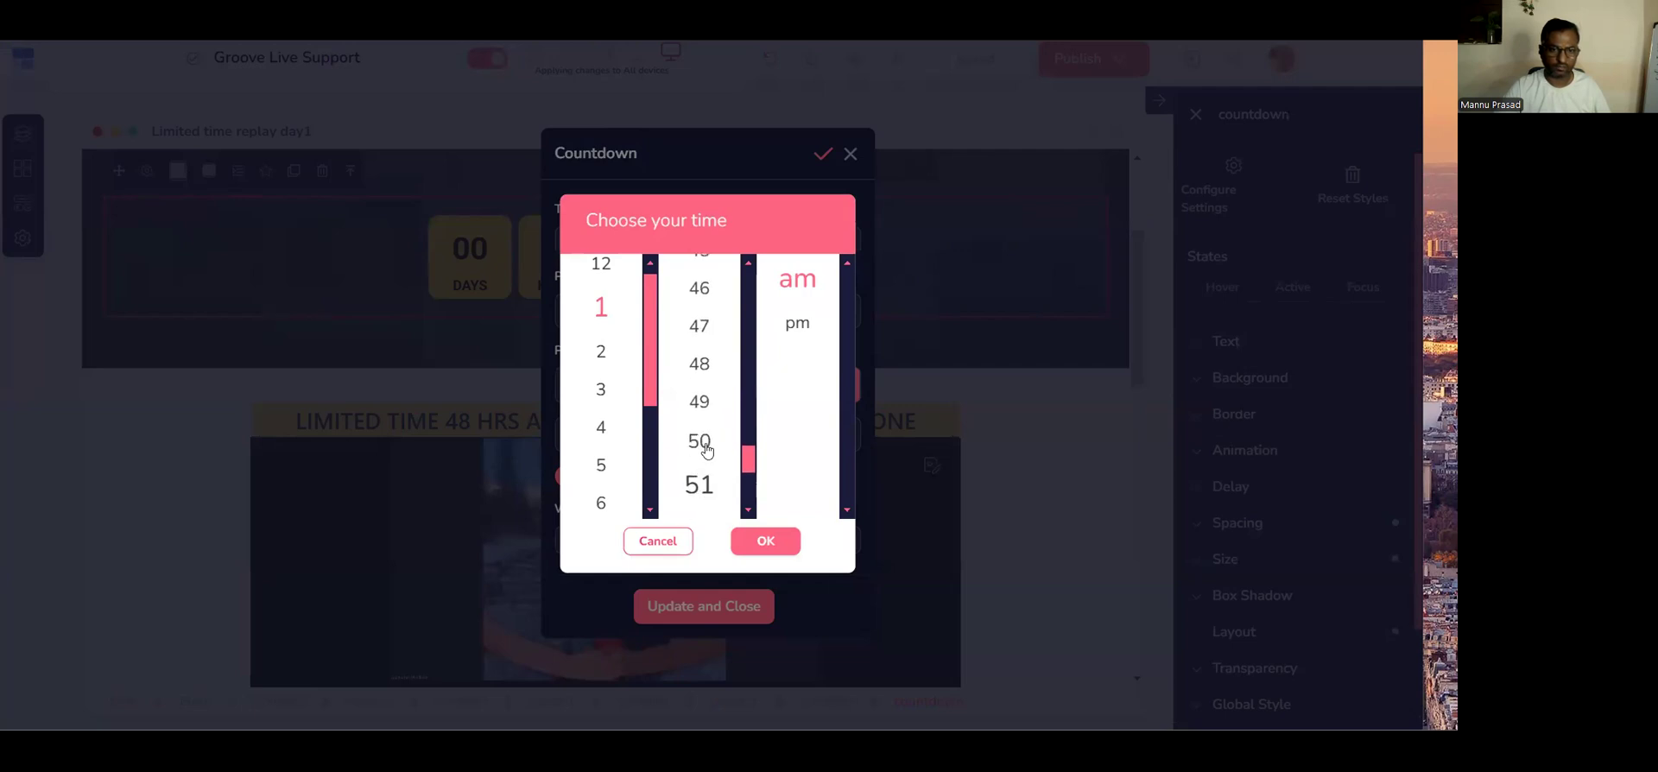
scroll(701, 380, "up", 3)
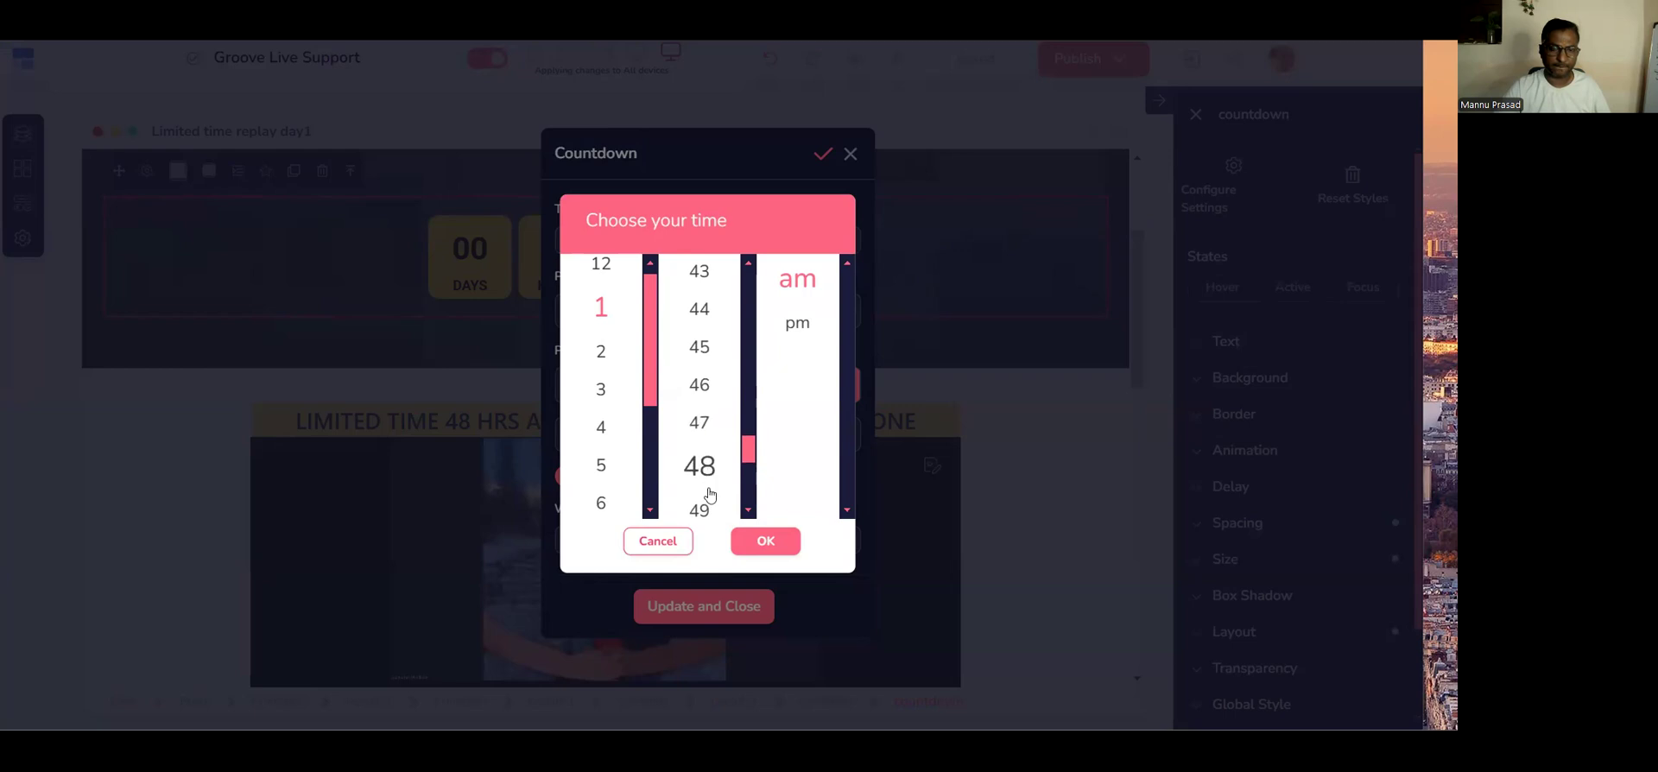
scroll(703, 475, "down", 2)
left_click(699, 444)
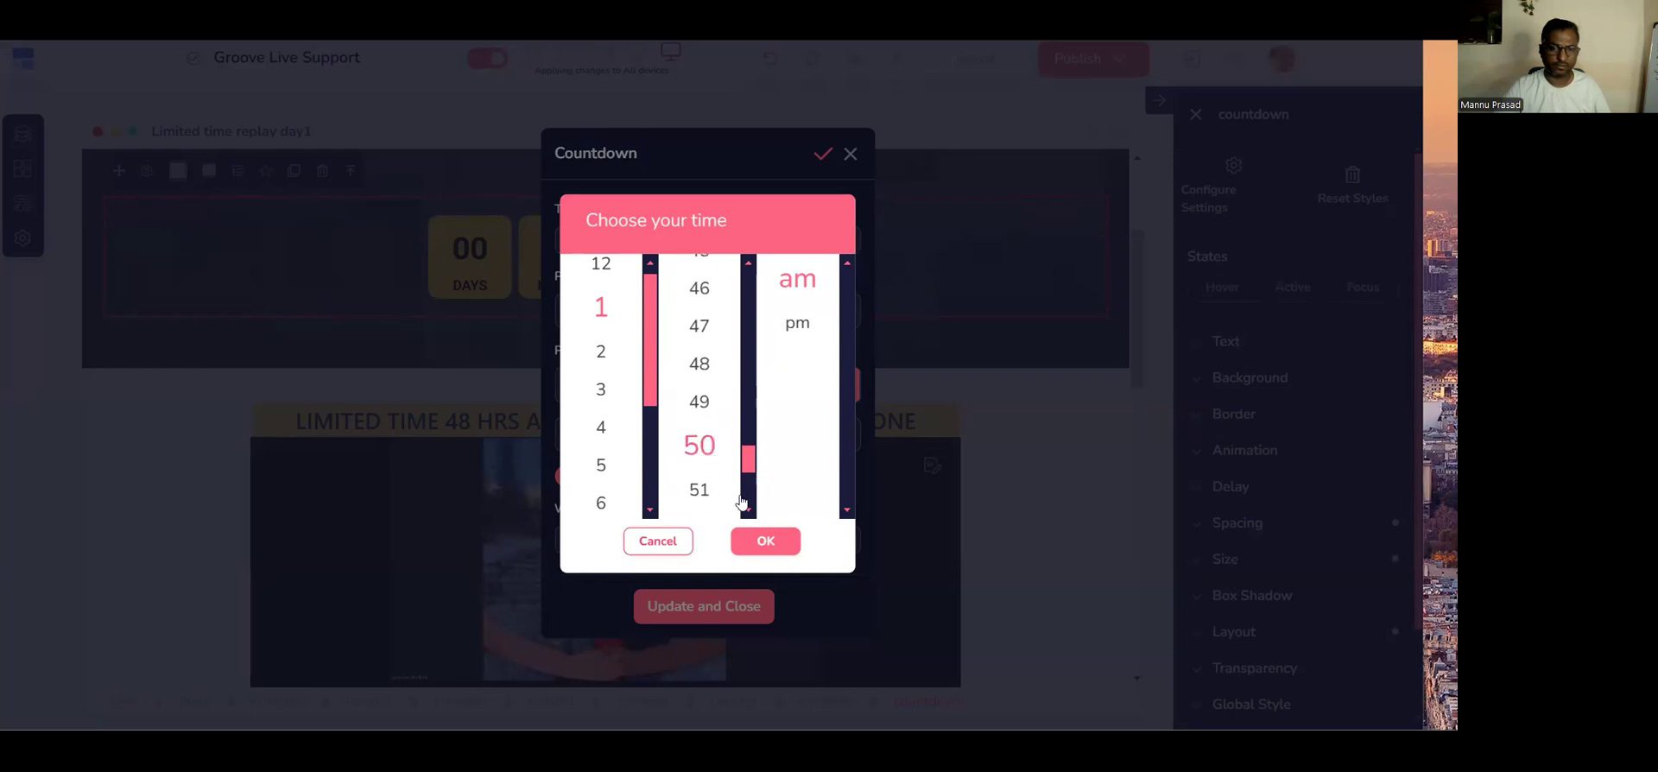
left_click(784, 541)
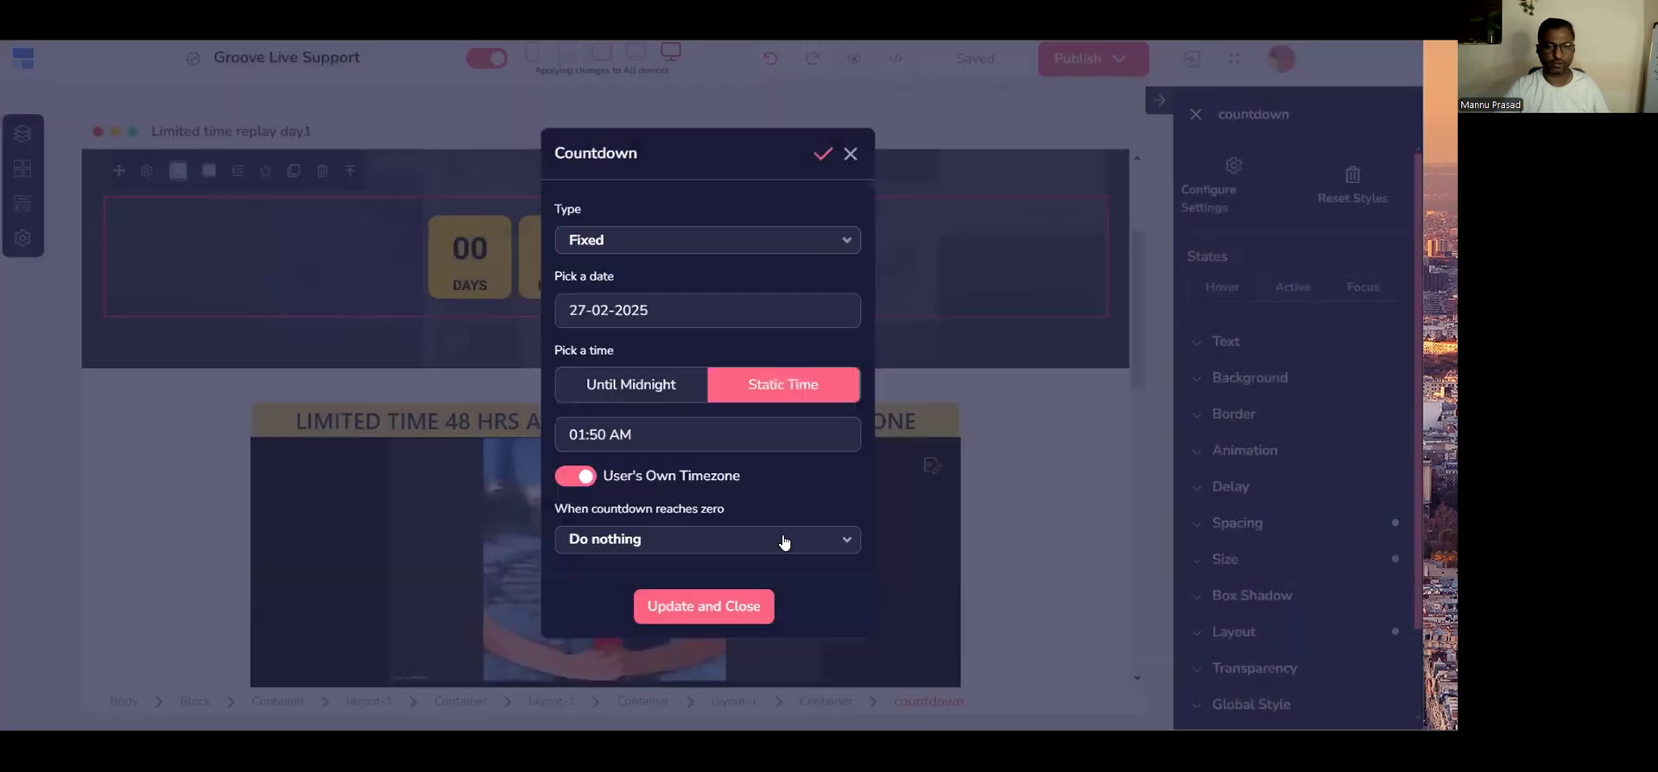
Set the countdown's action at zero to Show/Hide Blocks and choose Video Block as the block to hide.
left_click(766, 541)
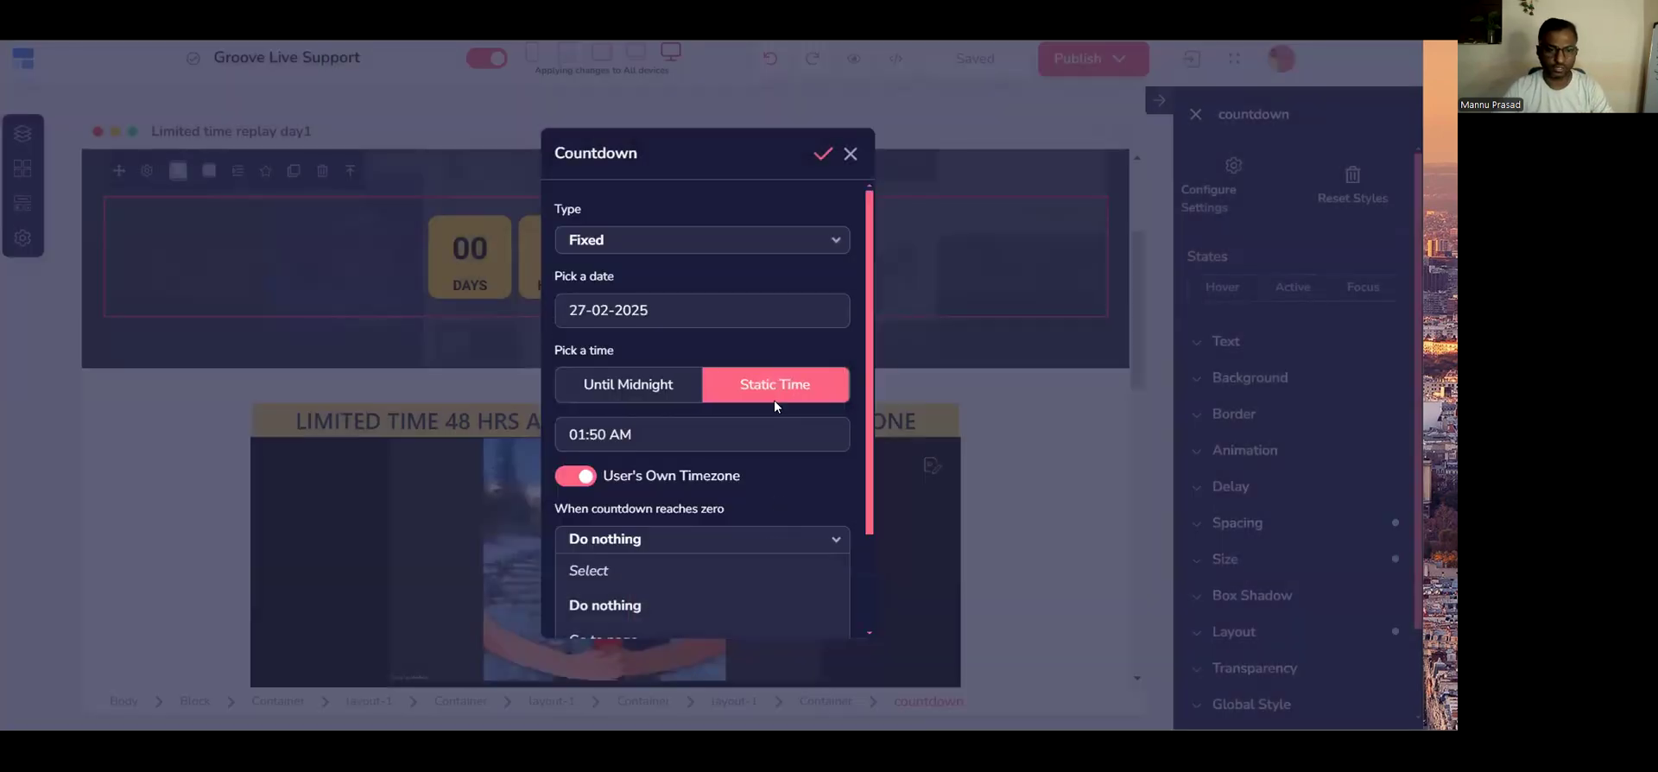
left_click(655, 584)
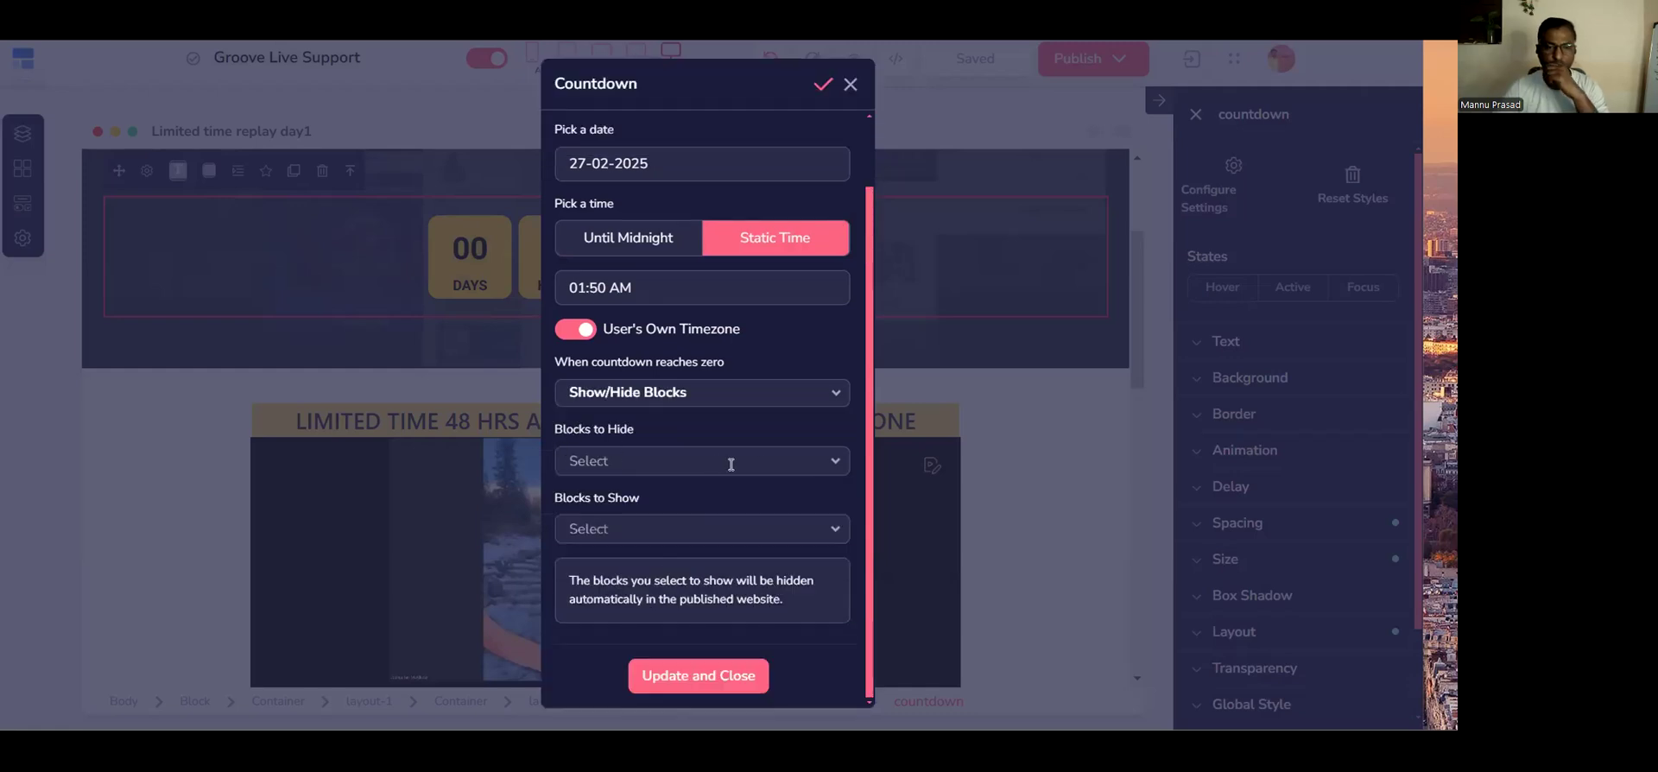
left_click(771, 466)
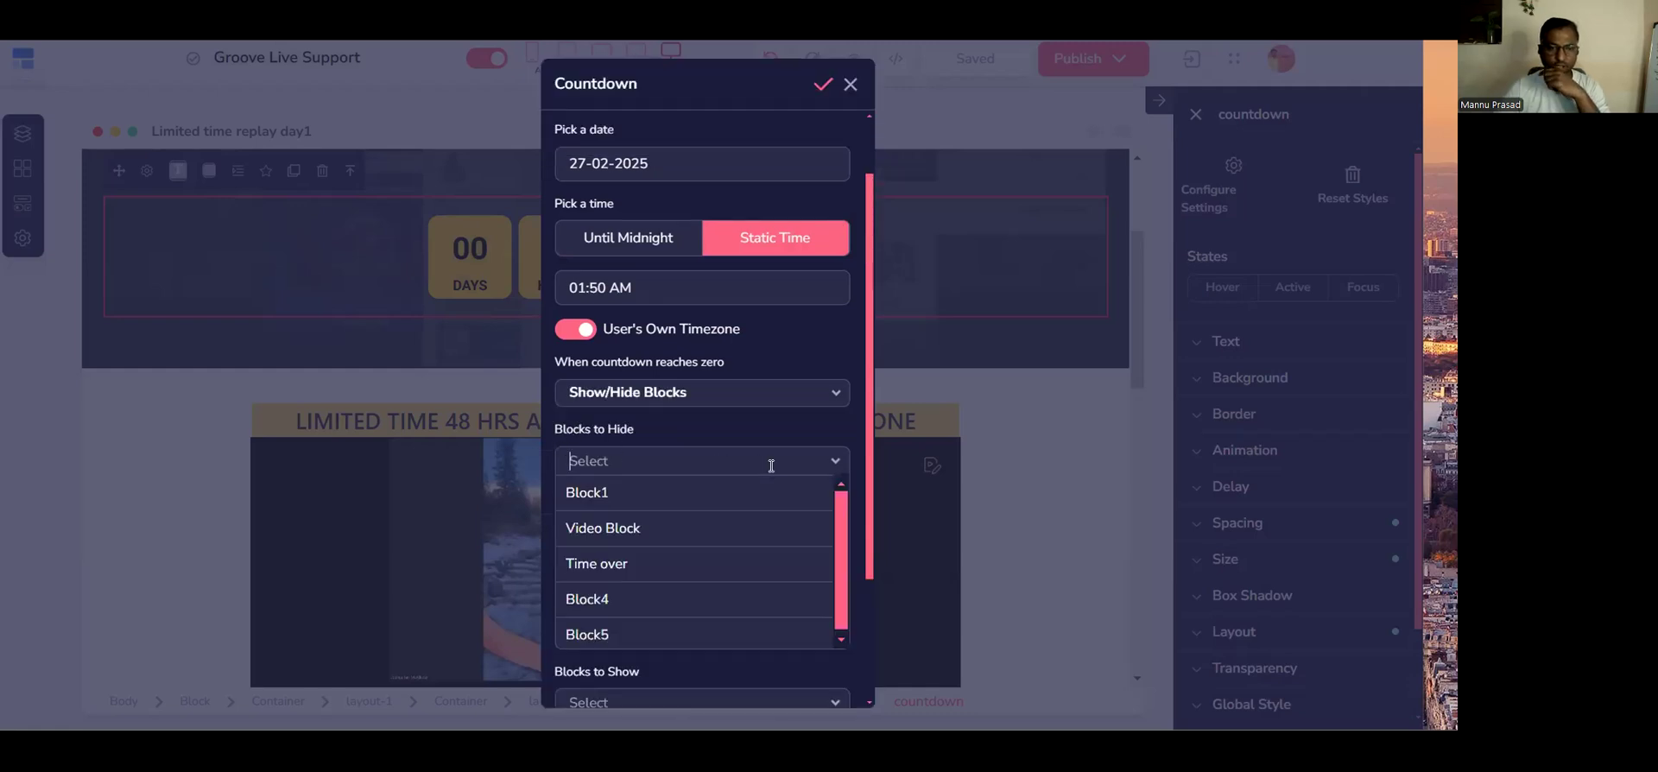
left_click(602, 533)
left_click(631, 532)
left_click(631, 531)
left_click(629, 566)
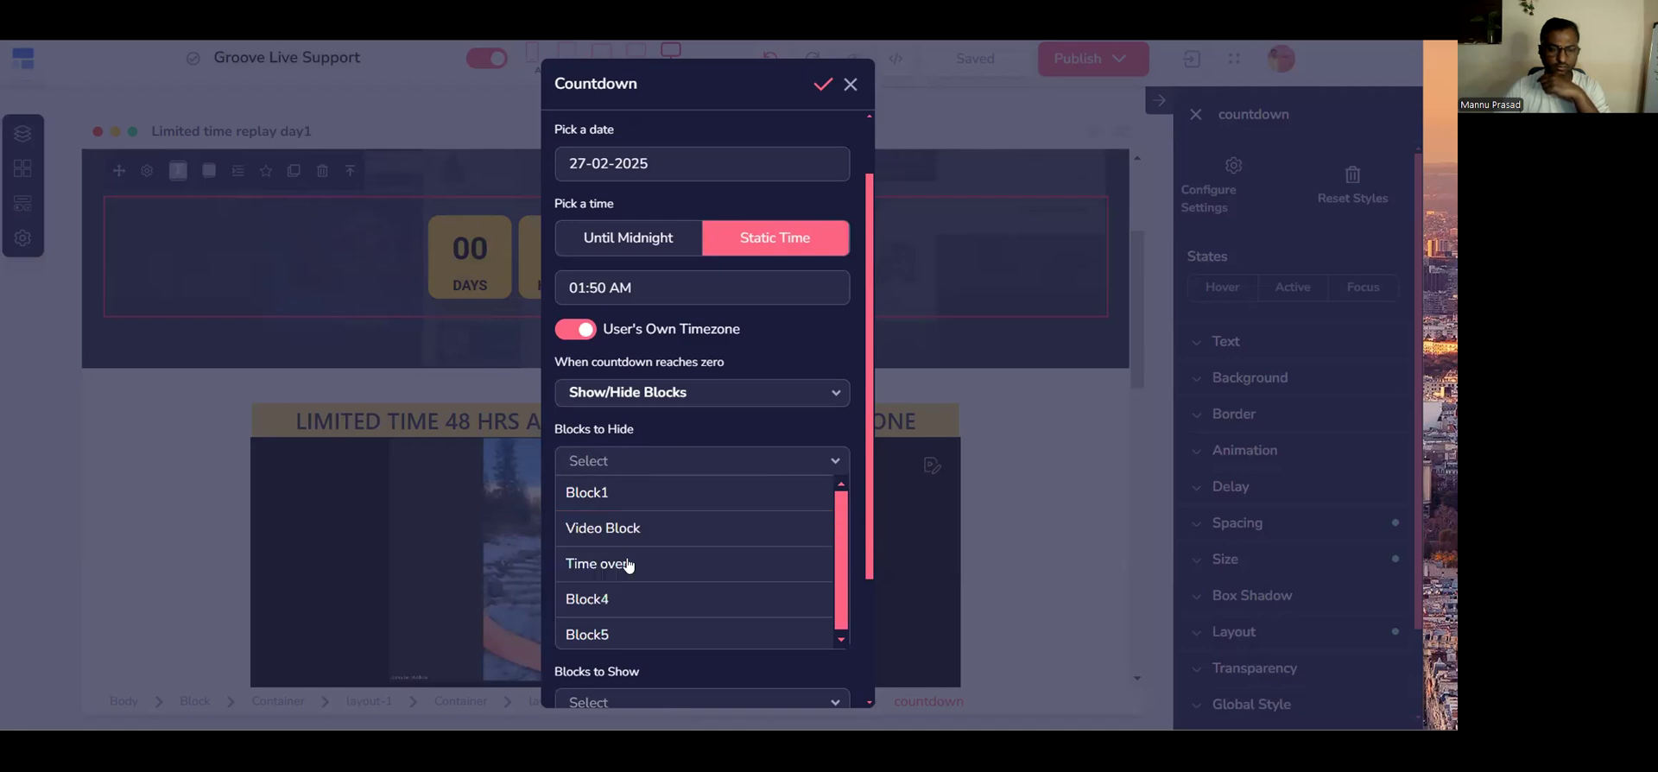
scroll(707, 518, "down", 1)
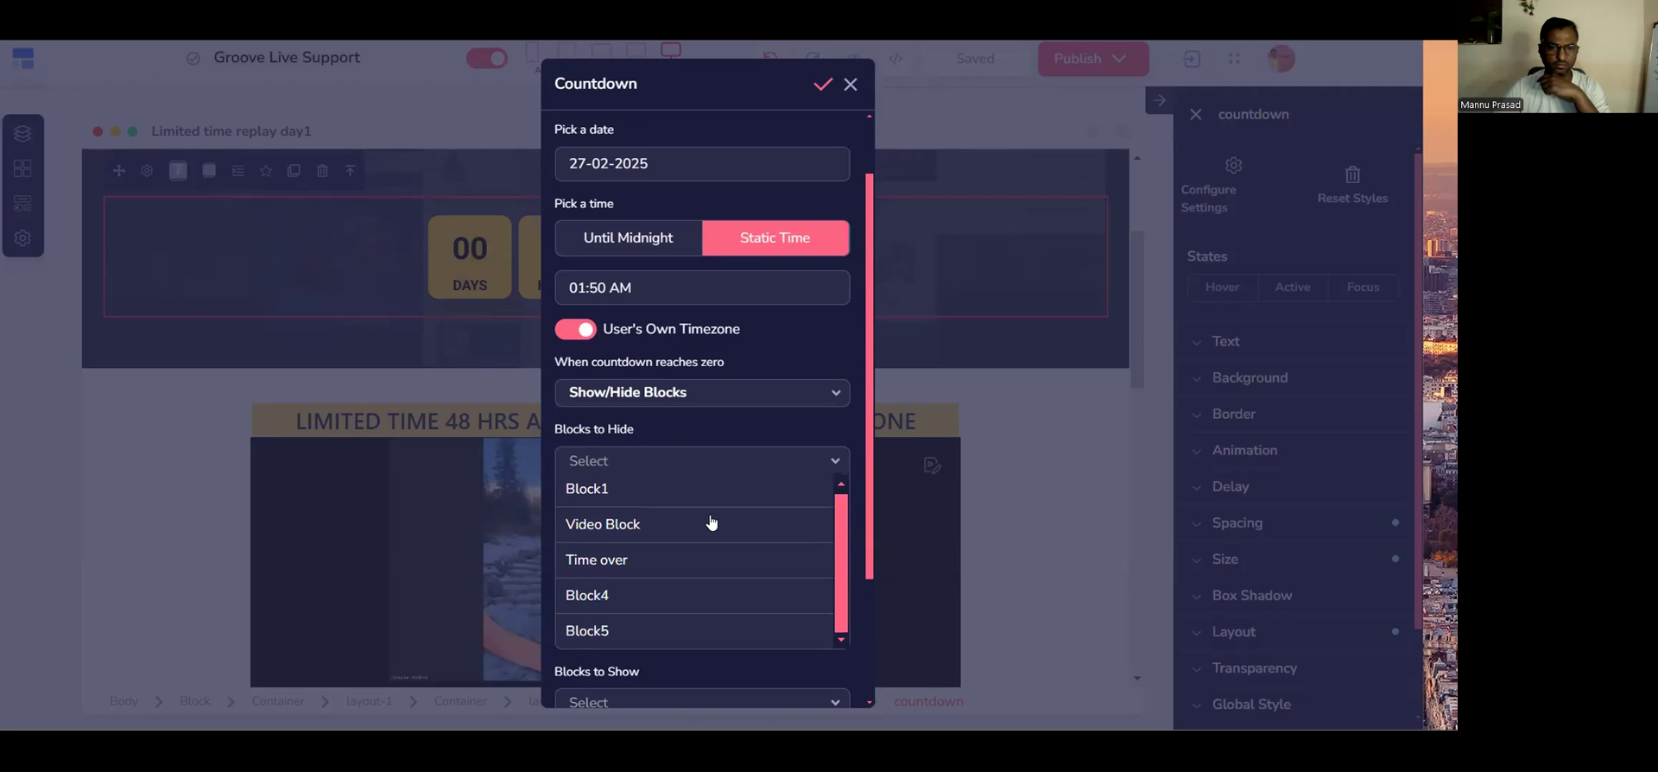
left_click(597, 526)
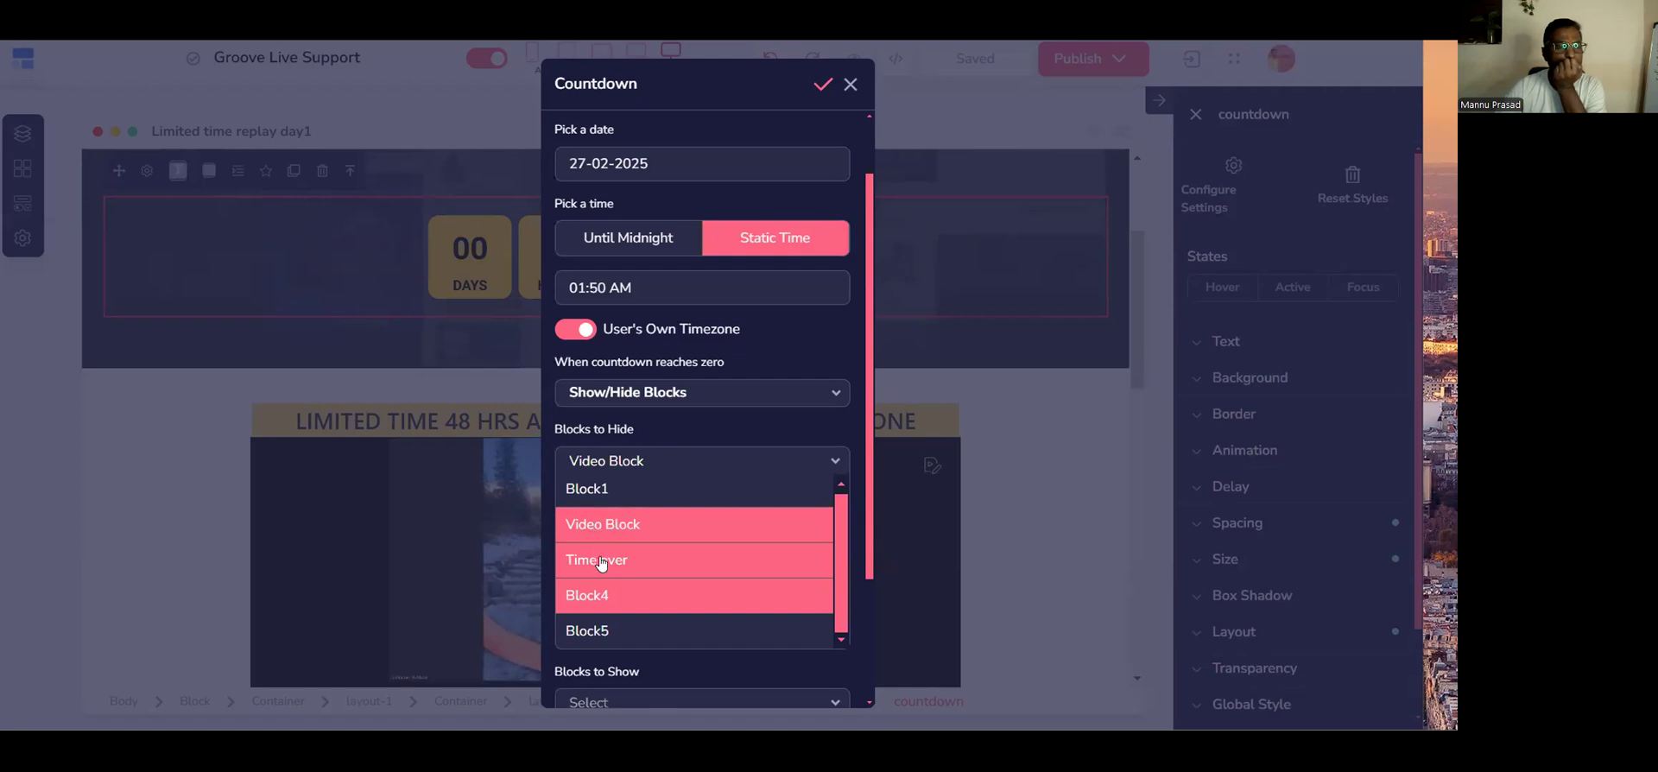
left_click(601, 595)
scroll(700, 603, "down", 2)
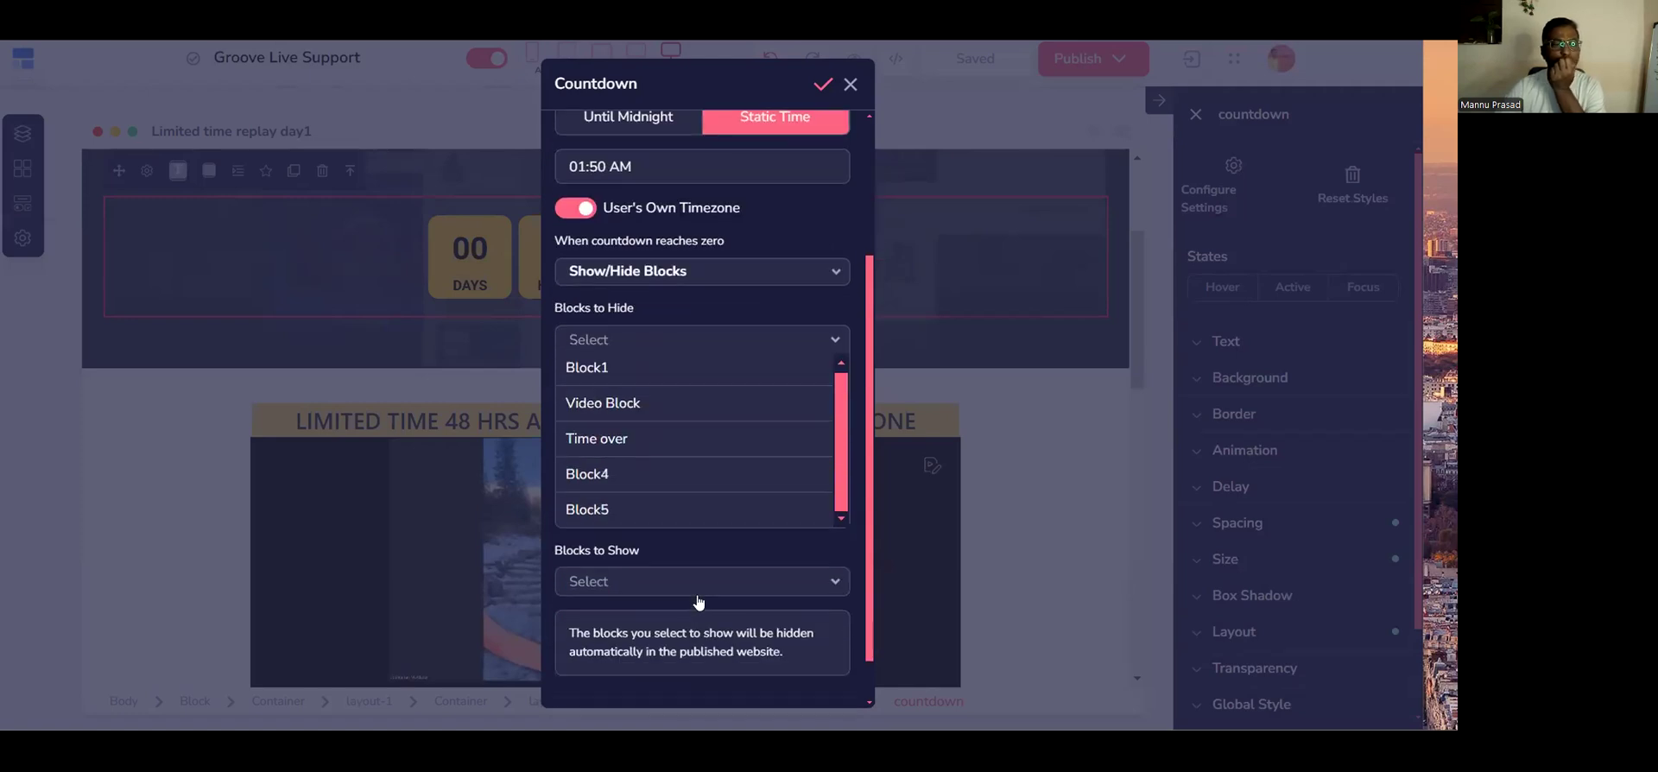
scroll(614, 429, "up", 2)
scroll(614, 429, "down", 2)
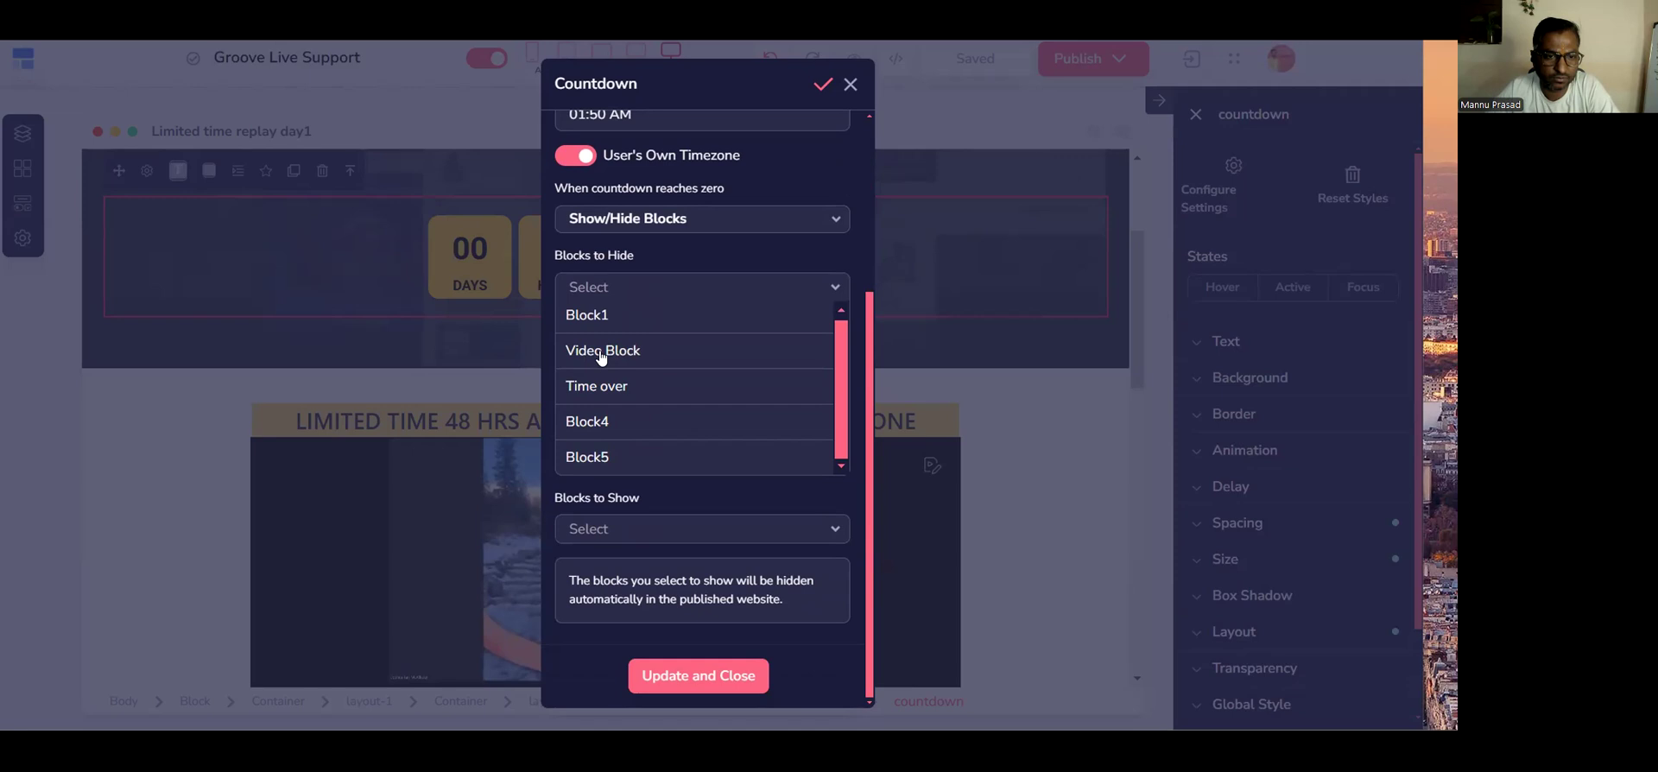
left_click(602, 353)
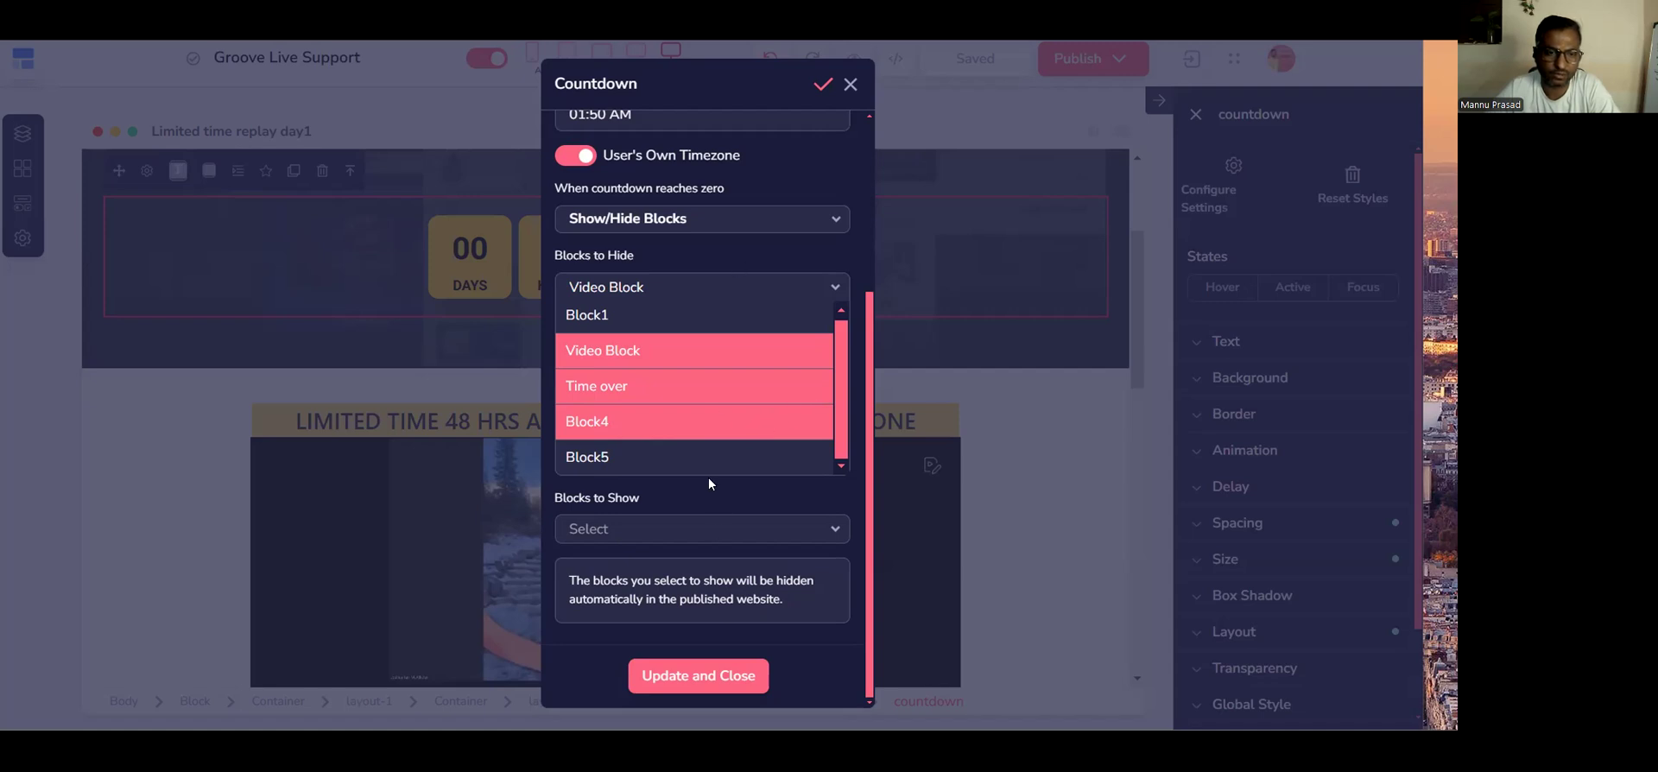
Try to choose Time over as the block to show when the countdown reaches zero.
left_click(689, 524)
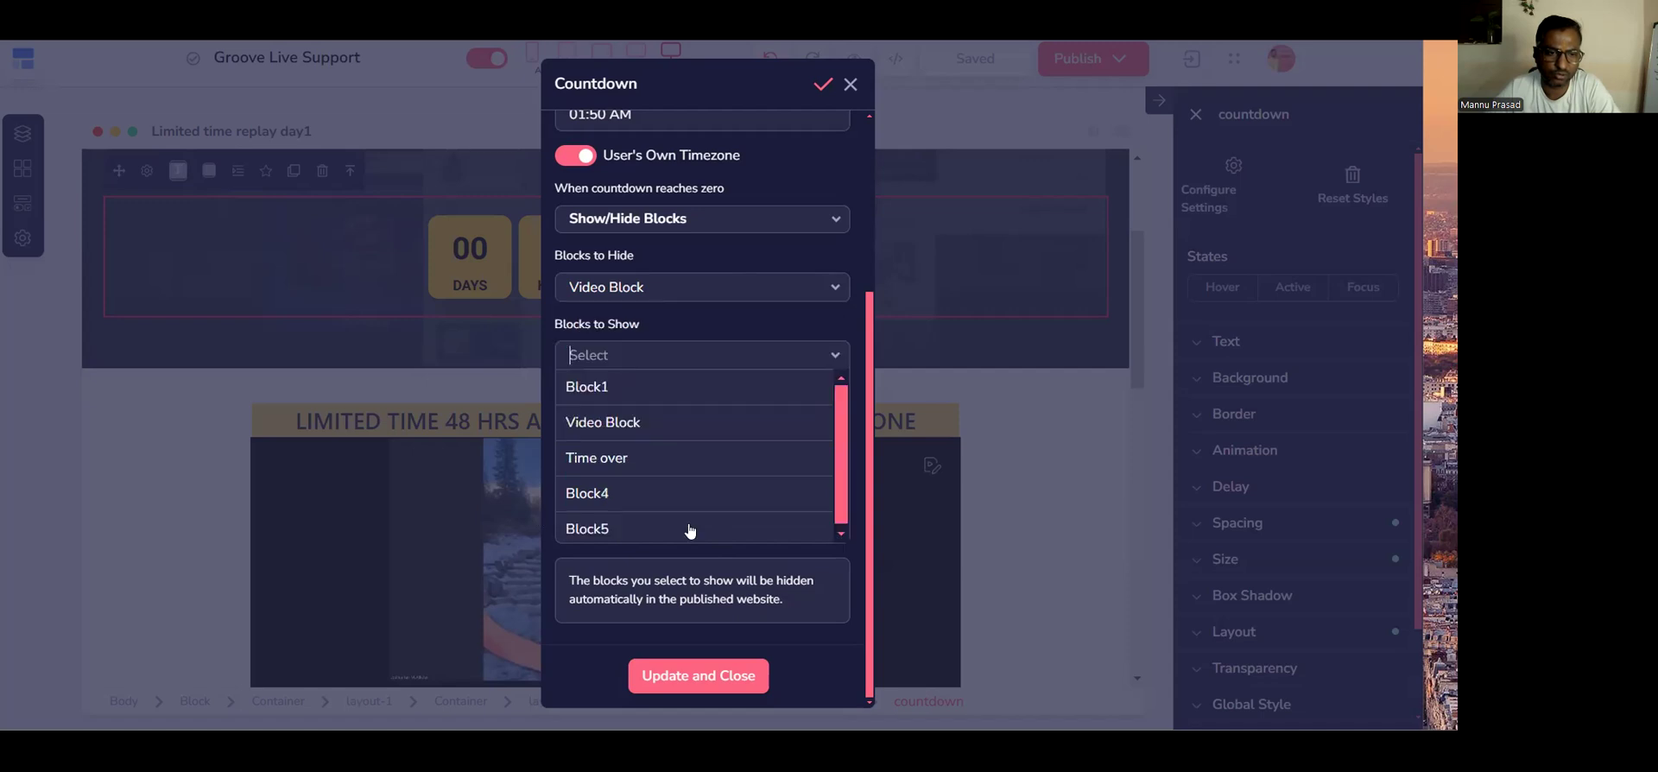
left_click(628, 459)
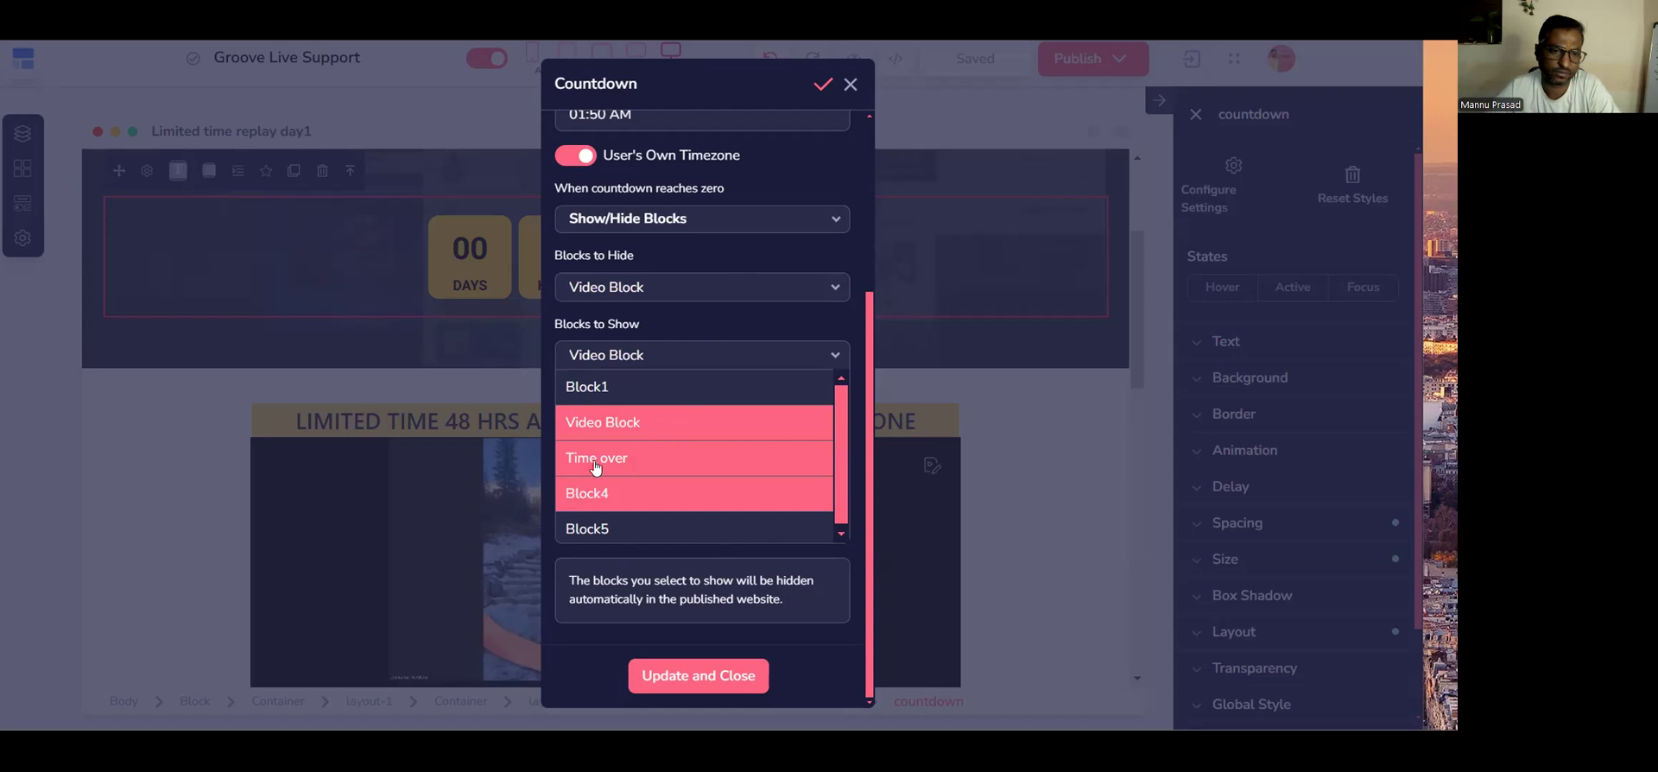
left_click(613, 386)
left_click(613, 386)
double_click(590, 461)
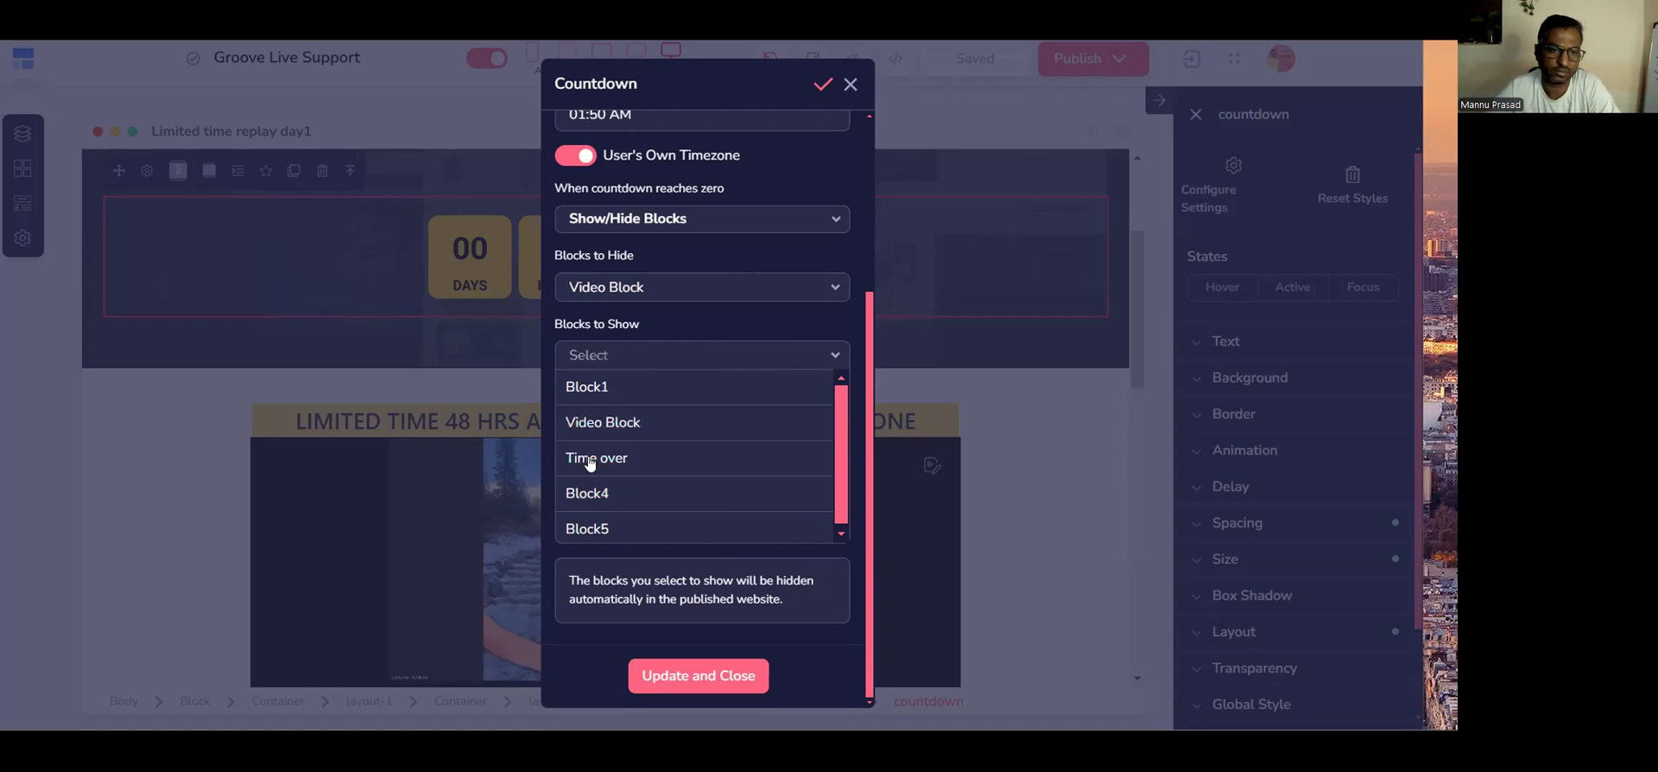
left_click(634, 468)
double_click(603, 467)
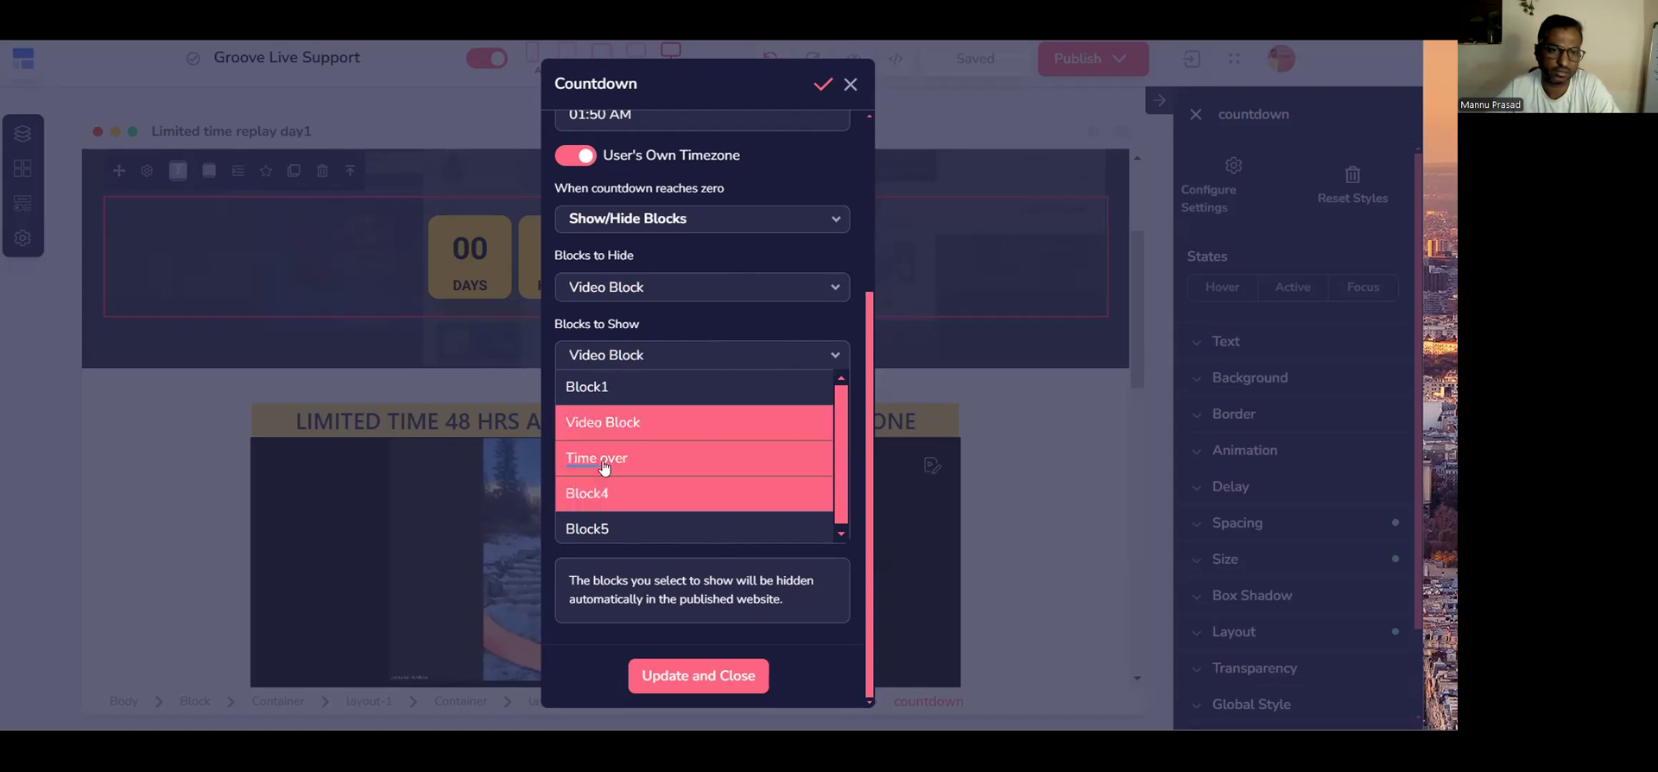
left_click(671, 318)
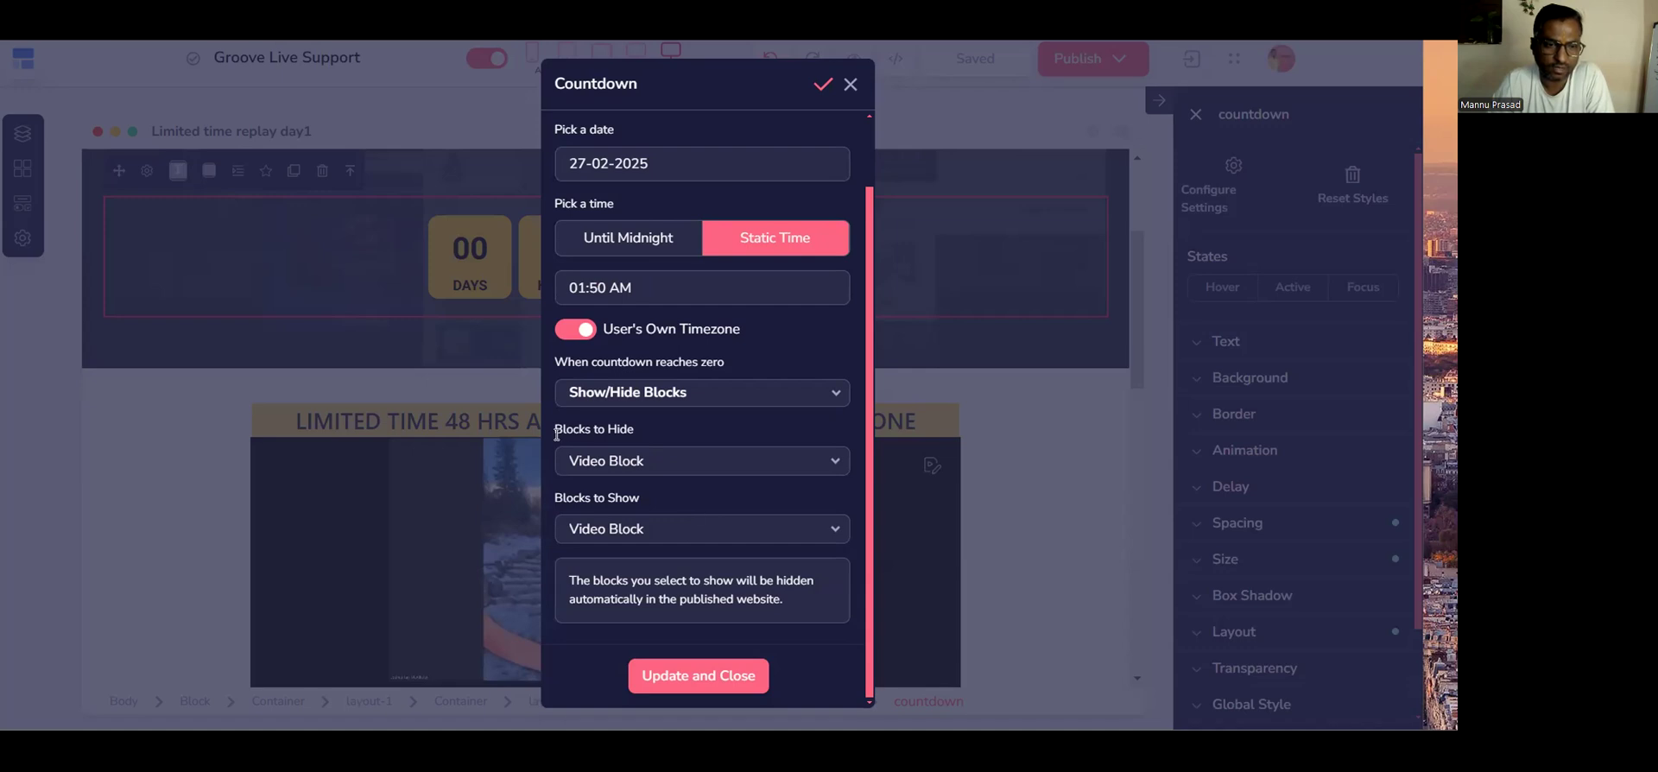
Try to reselect only Video Block as the block to hide when the countdown reaches zero.
left_click(701, 457)
left_click(601, 536)
left_click(601, 535)
left_click(601, 535)
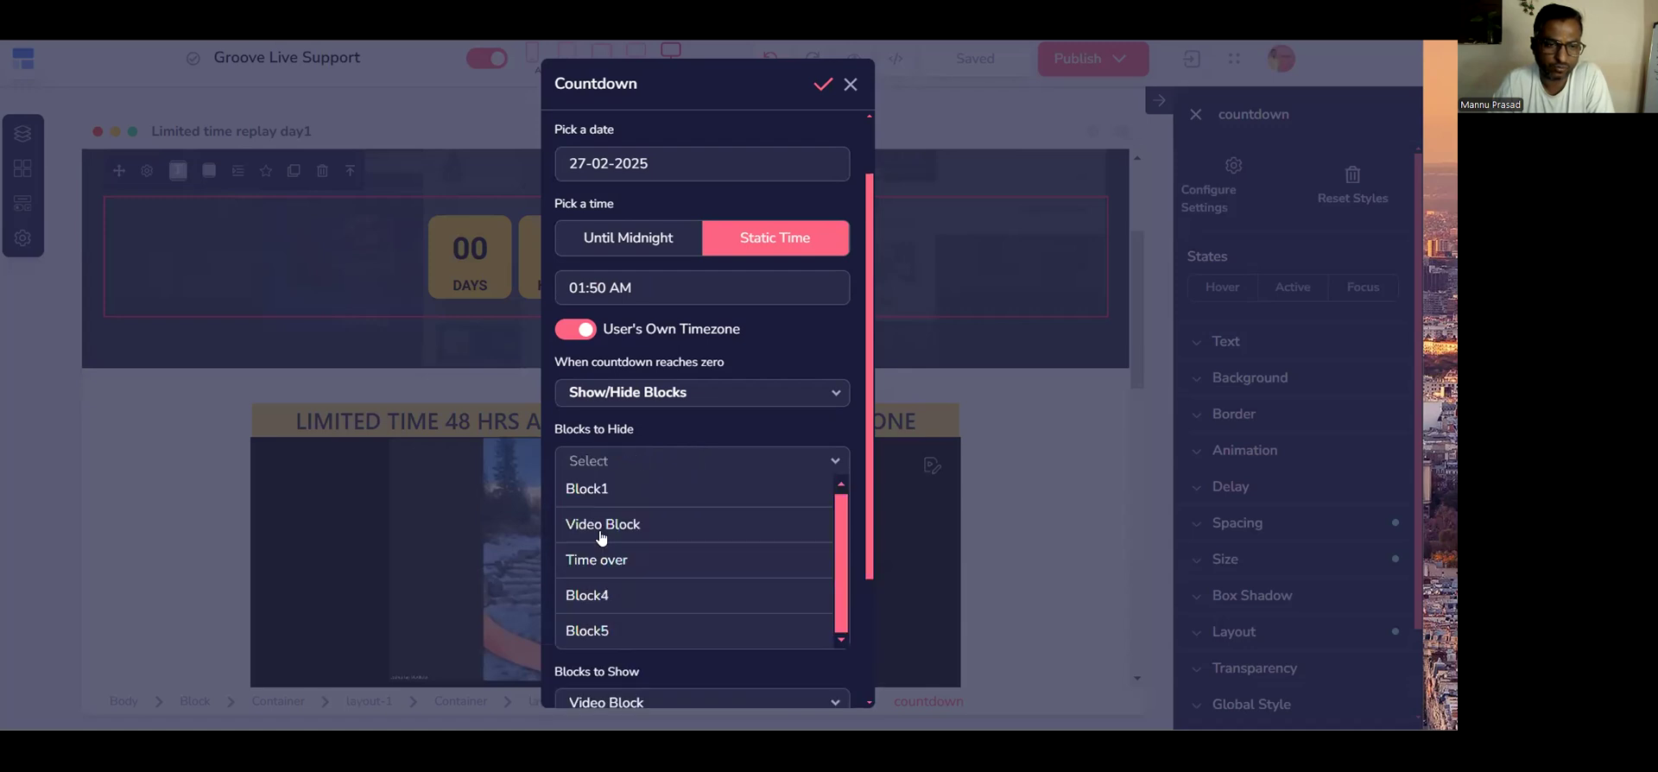
double_click(626, 527)
left_click(626, 527)
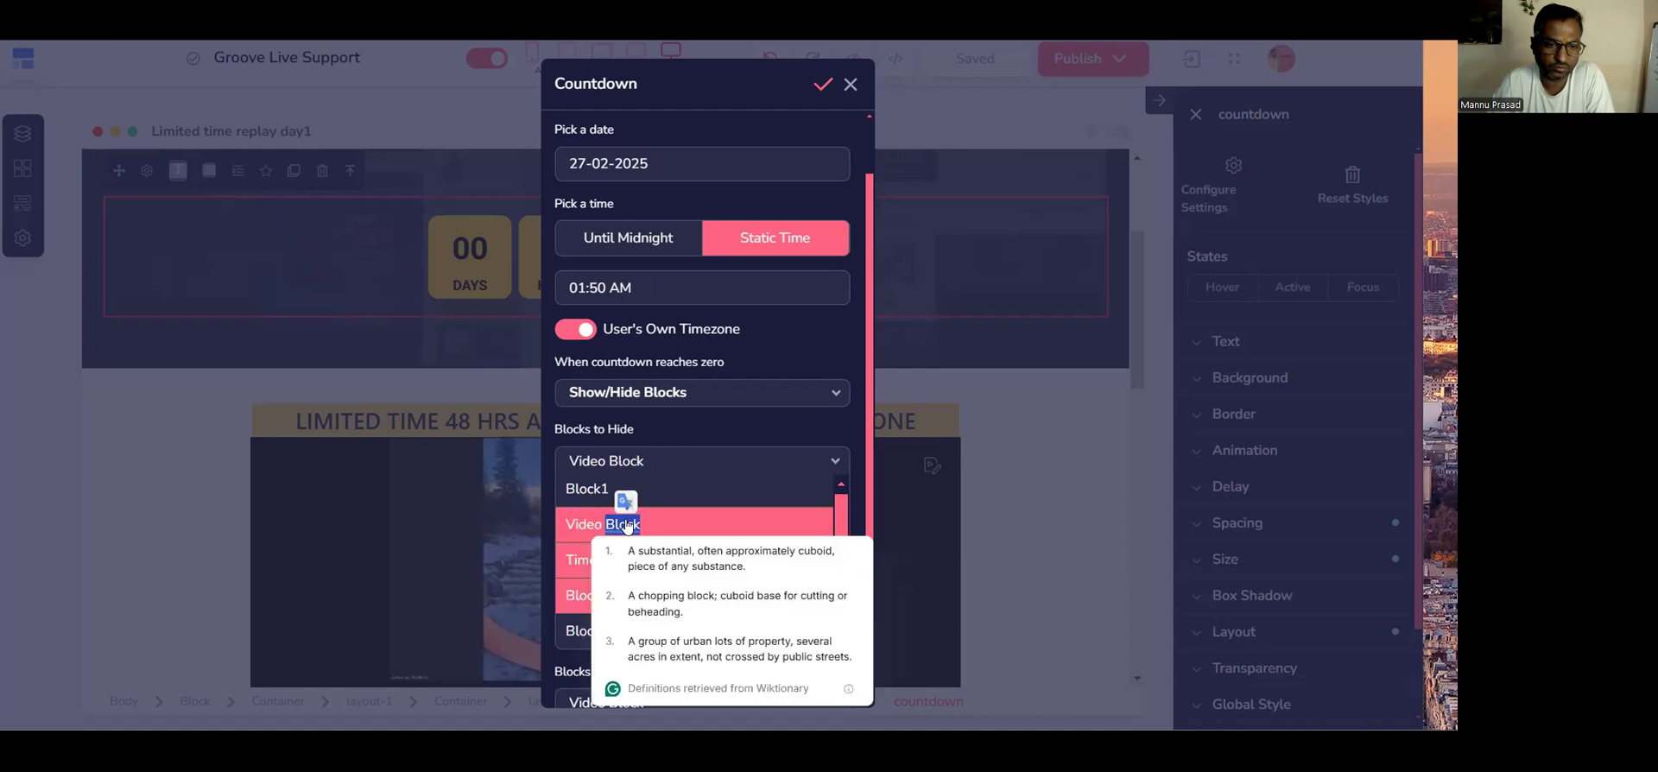
left_click(750, 432)
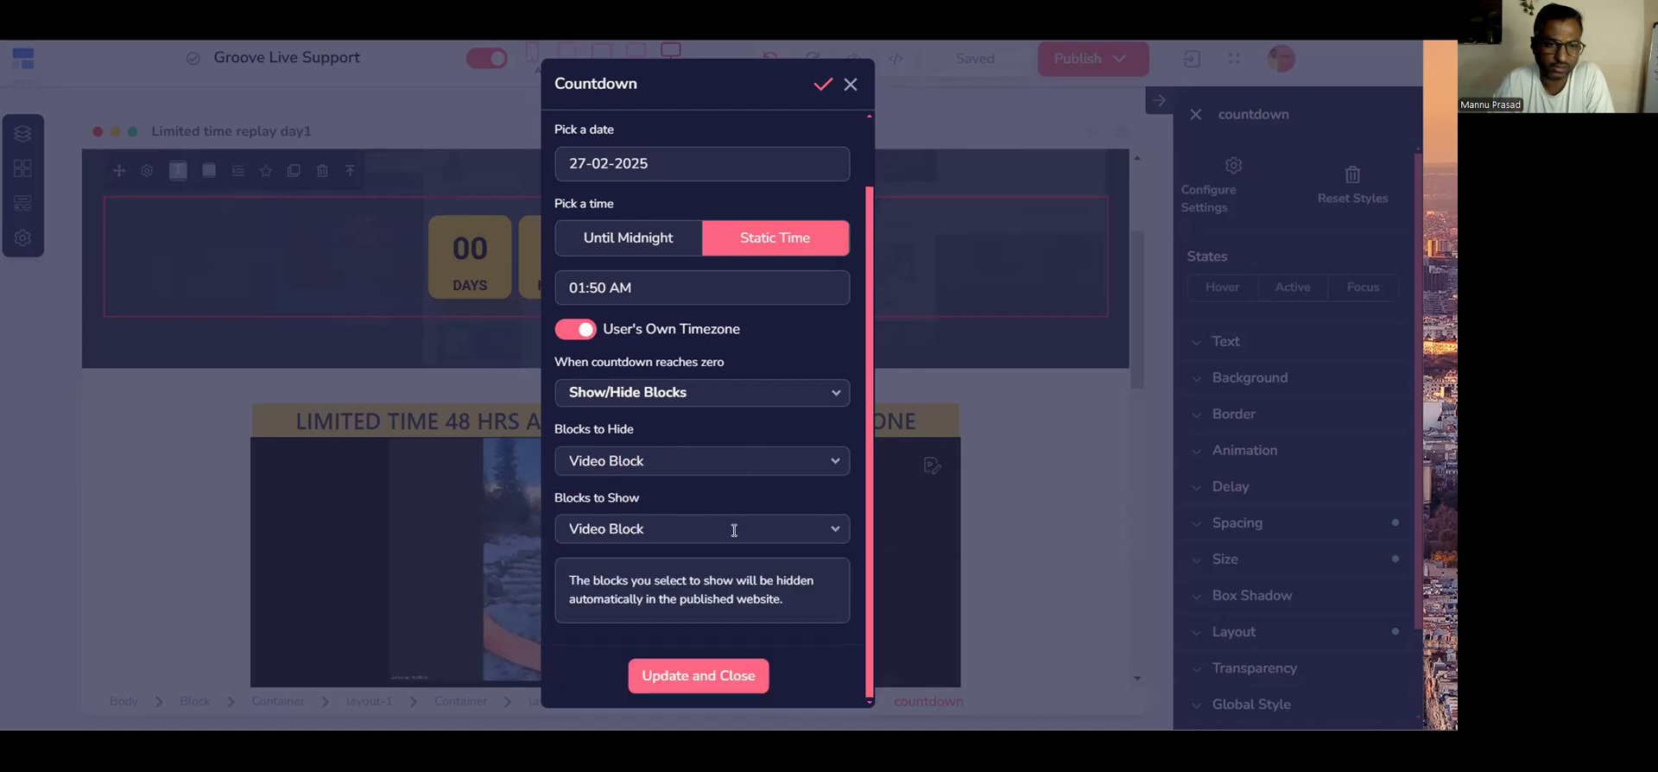
Try to clear the blocks to show and pick only Time over, and apply the countdown settings.
left_click(700, 529)
left_click(607, 635)
left_click(607, 635)
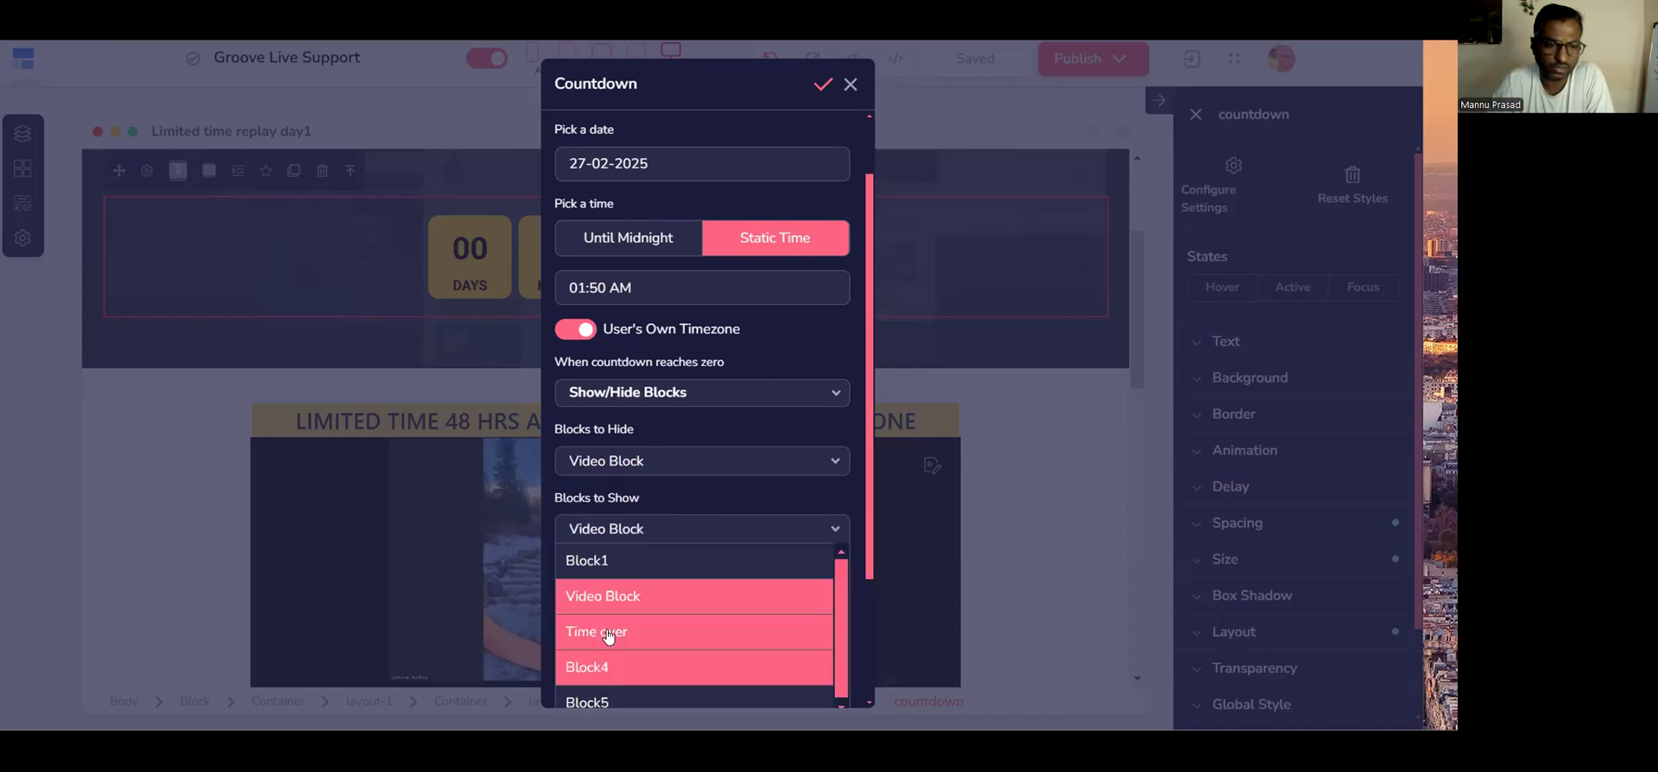
scroll(691, 475, "down", 2)
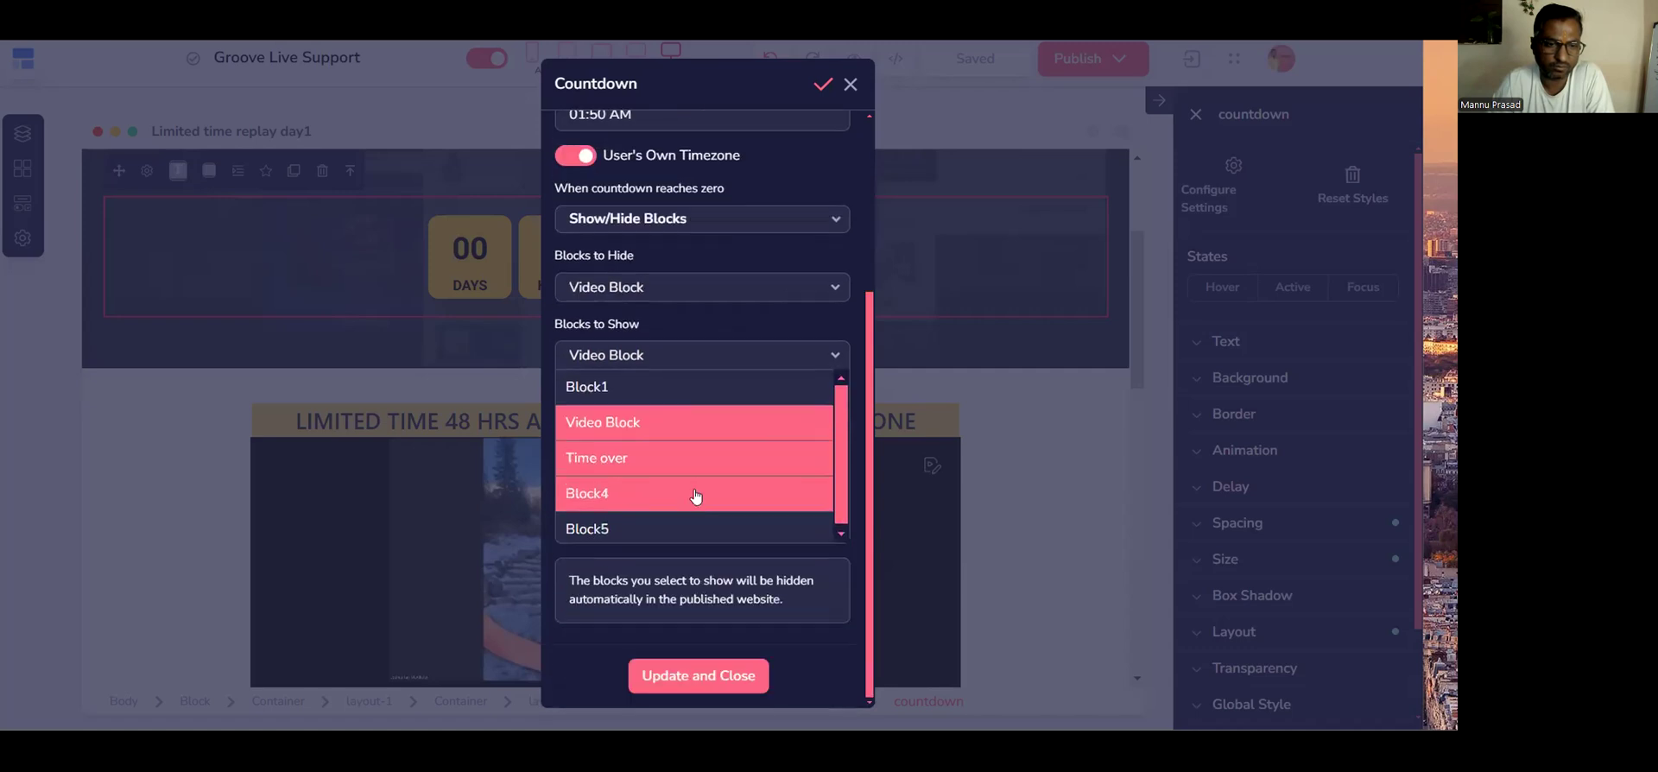
left_click(592, 533)
left_click(591, 533)
left_click(611, 424)
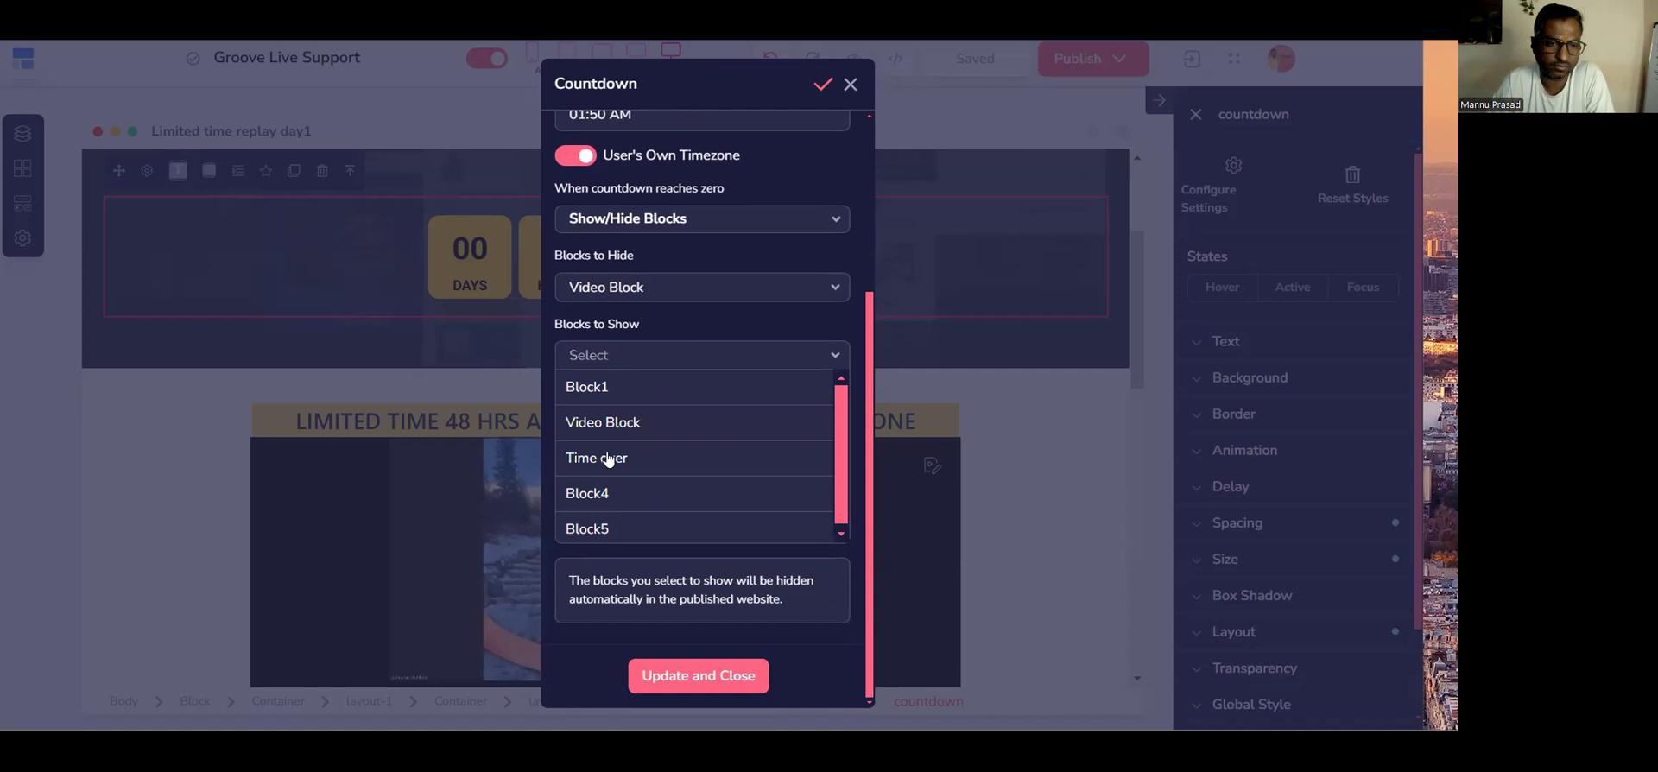
left_click(609, 459)
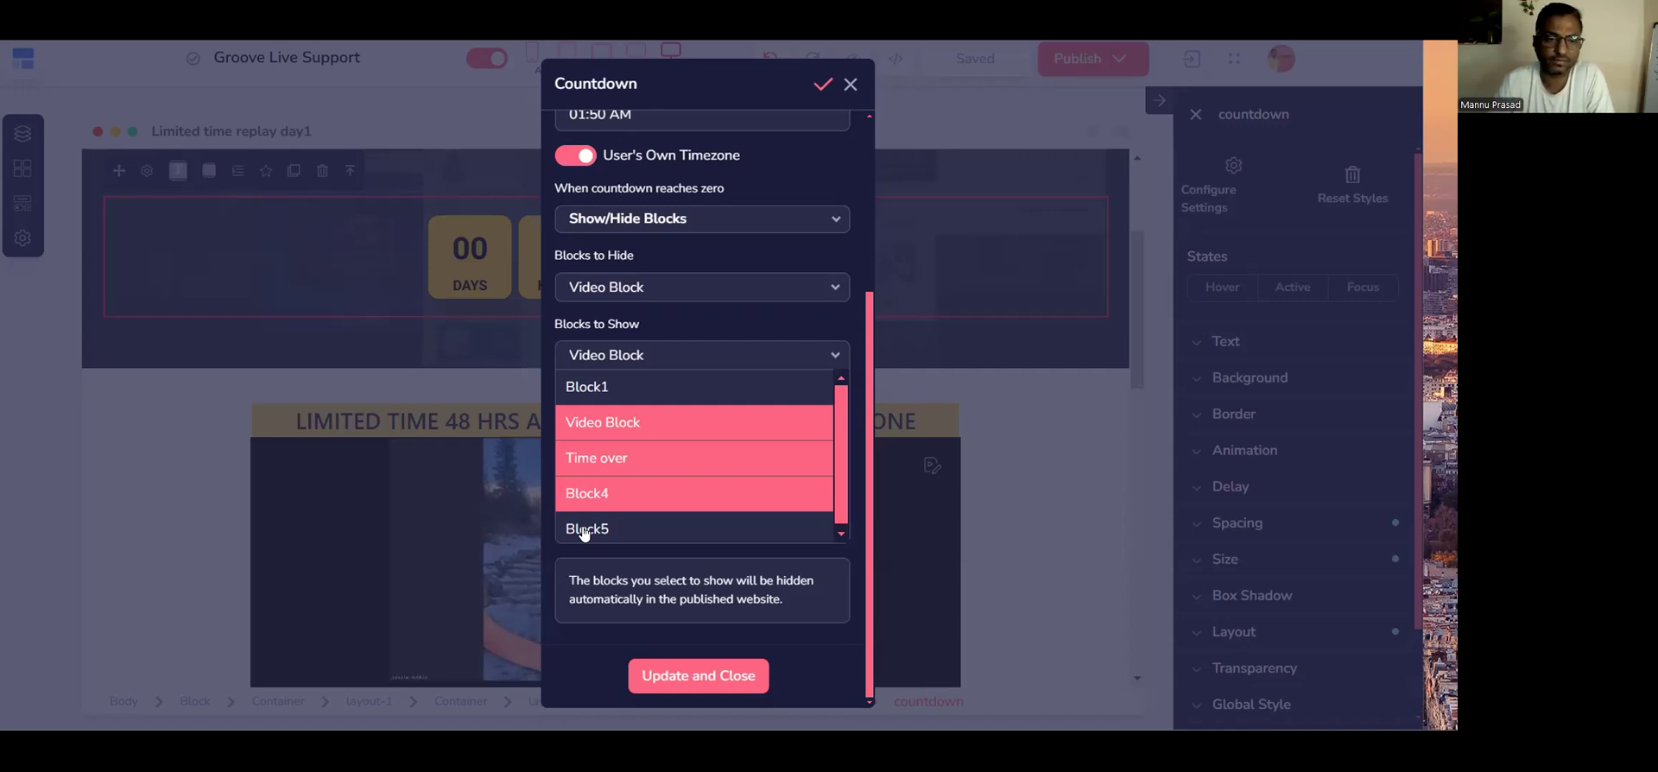
left_click(825, 84)
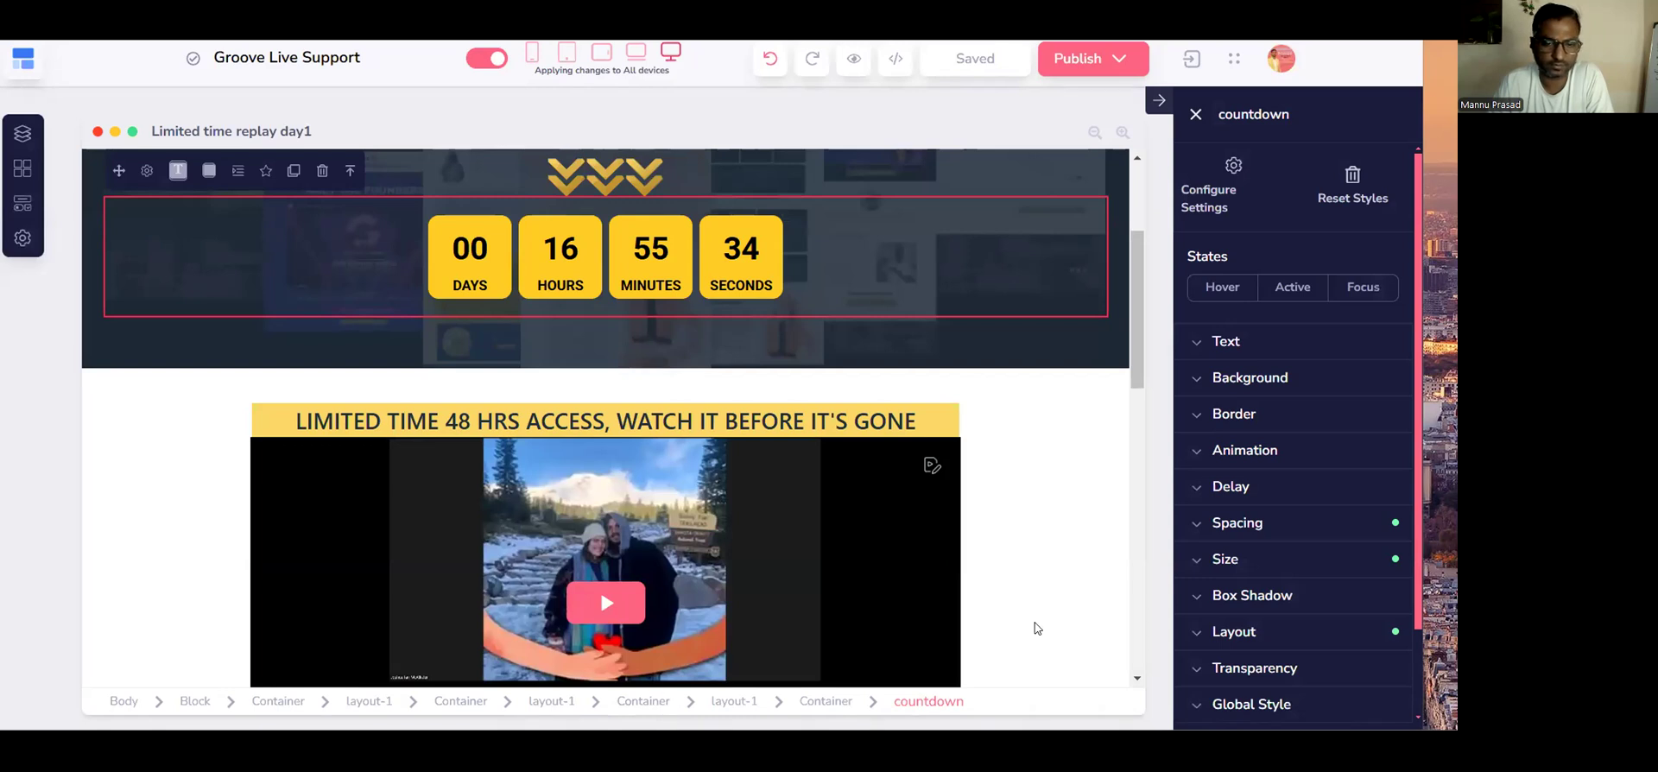
Reload the page editor and check which blocks the countdown is set to hide and to show.
key("ctrl+r")
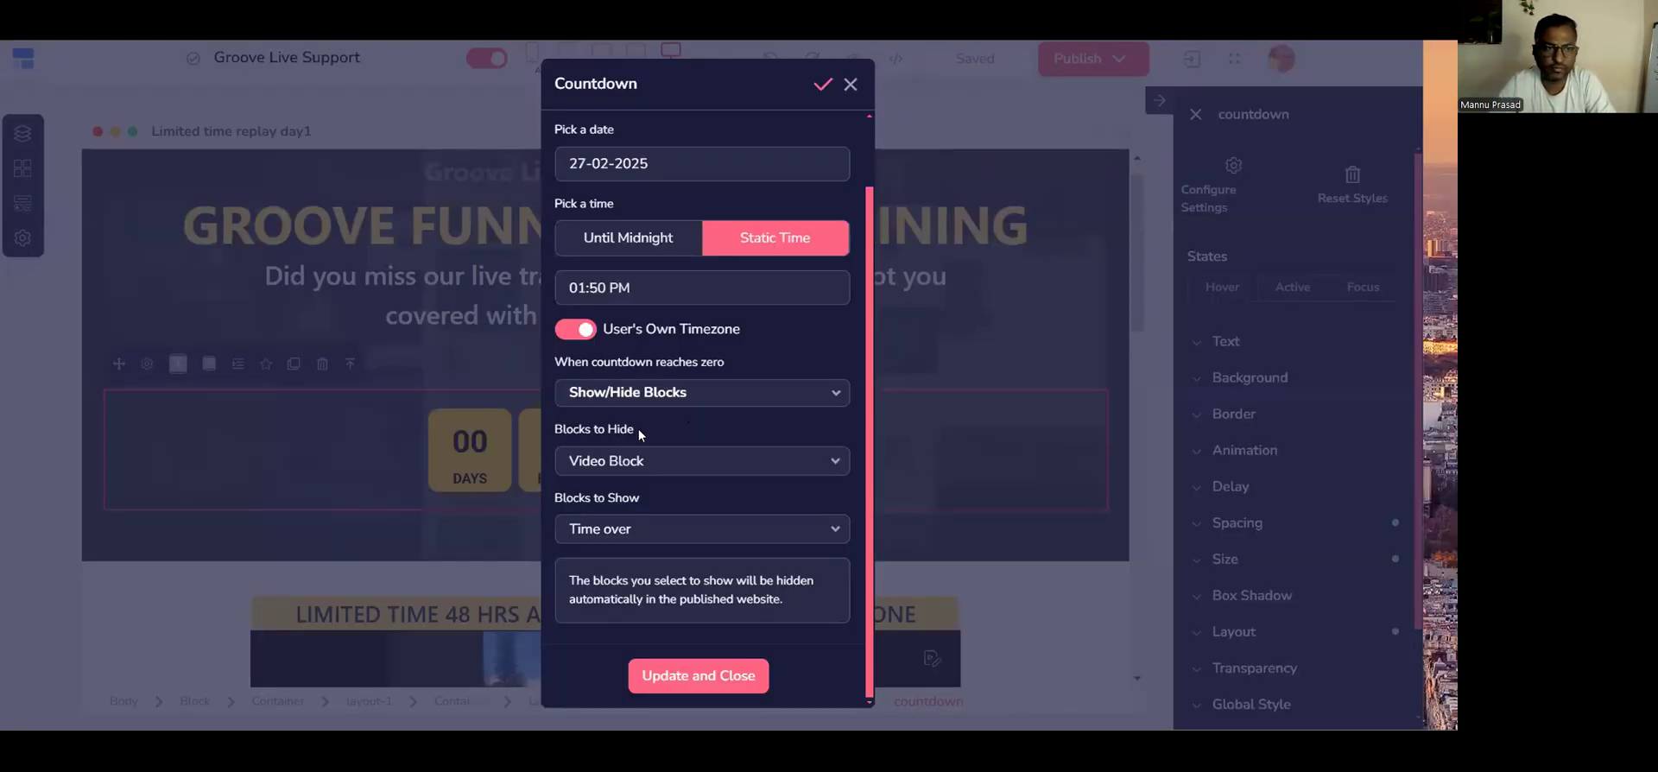
left_click(755, 456)
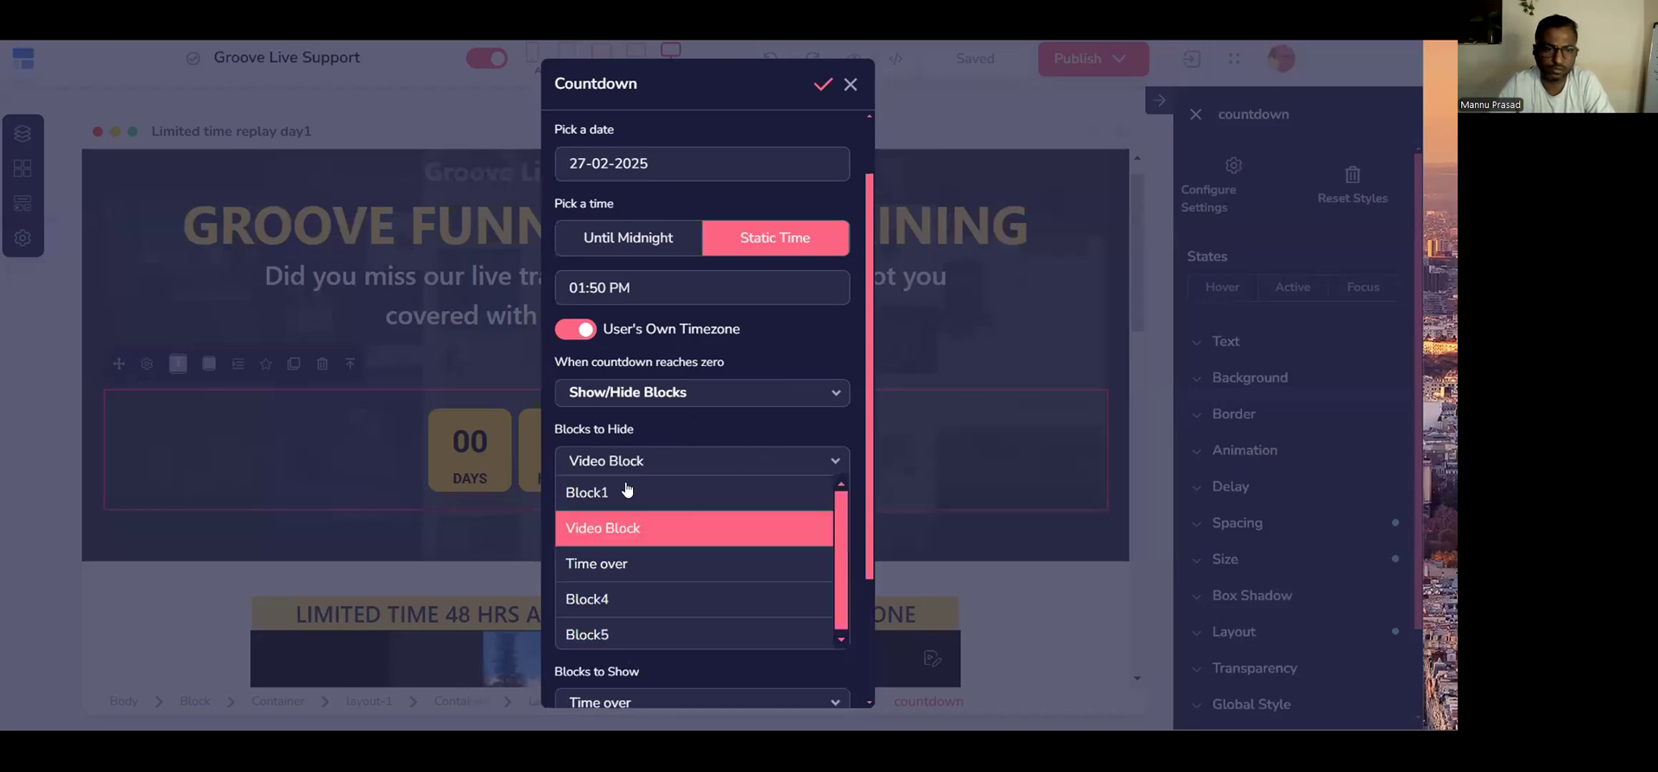
left_click(696, 424)
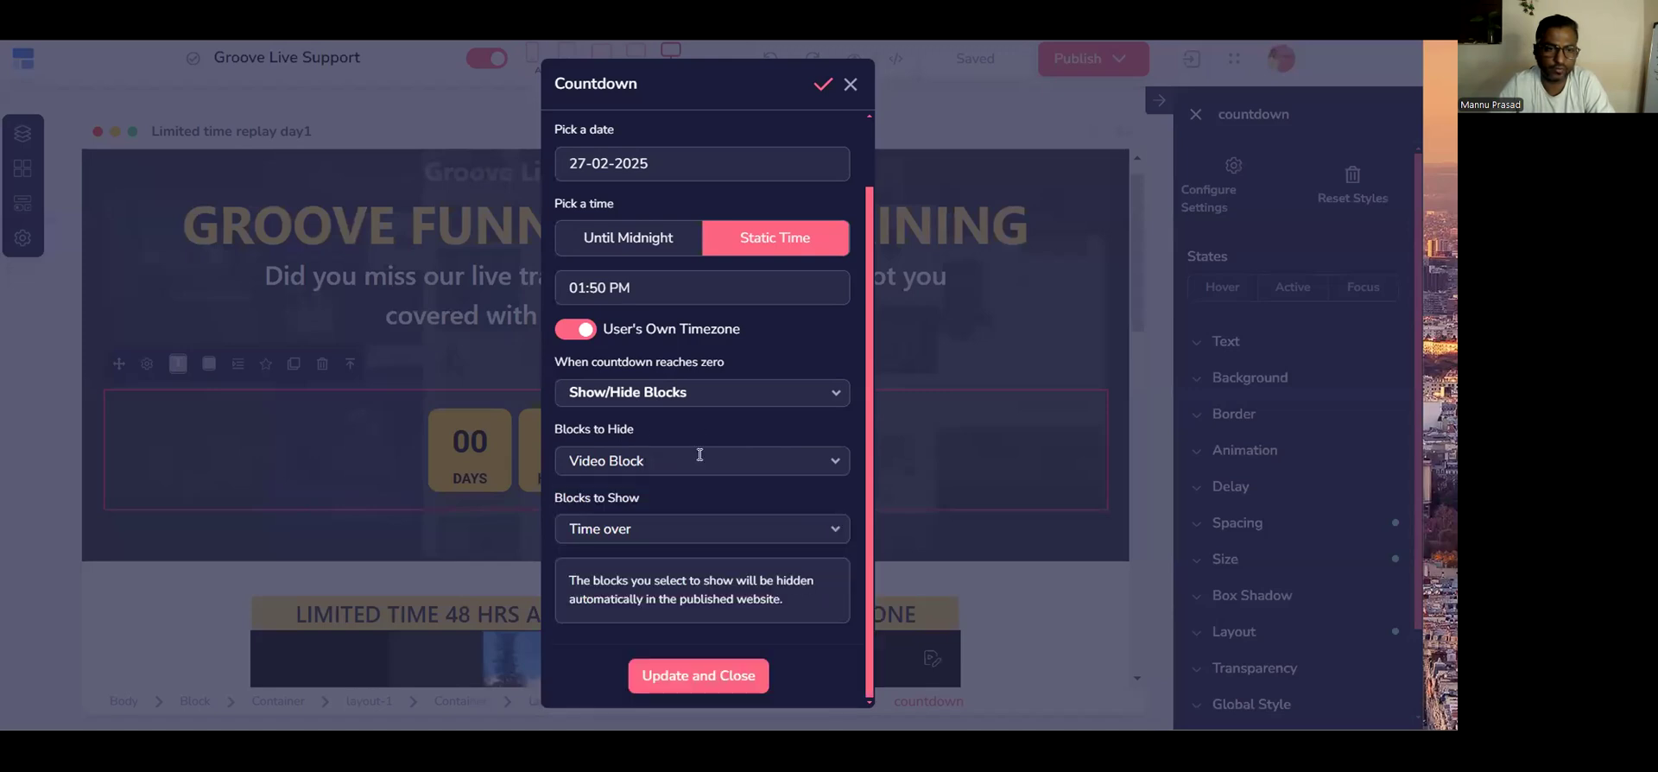
left_click(698, 528)
left_click(742, 489)
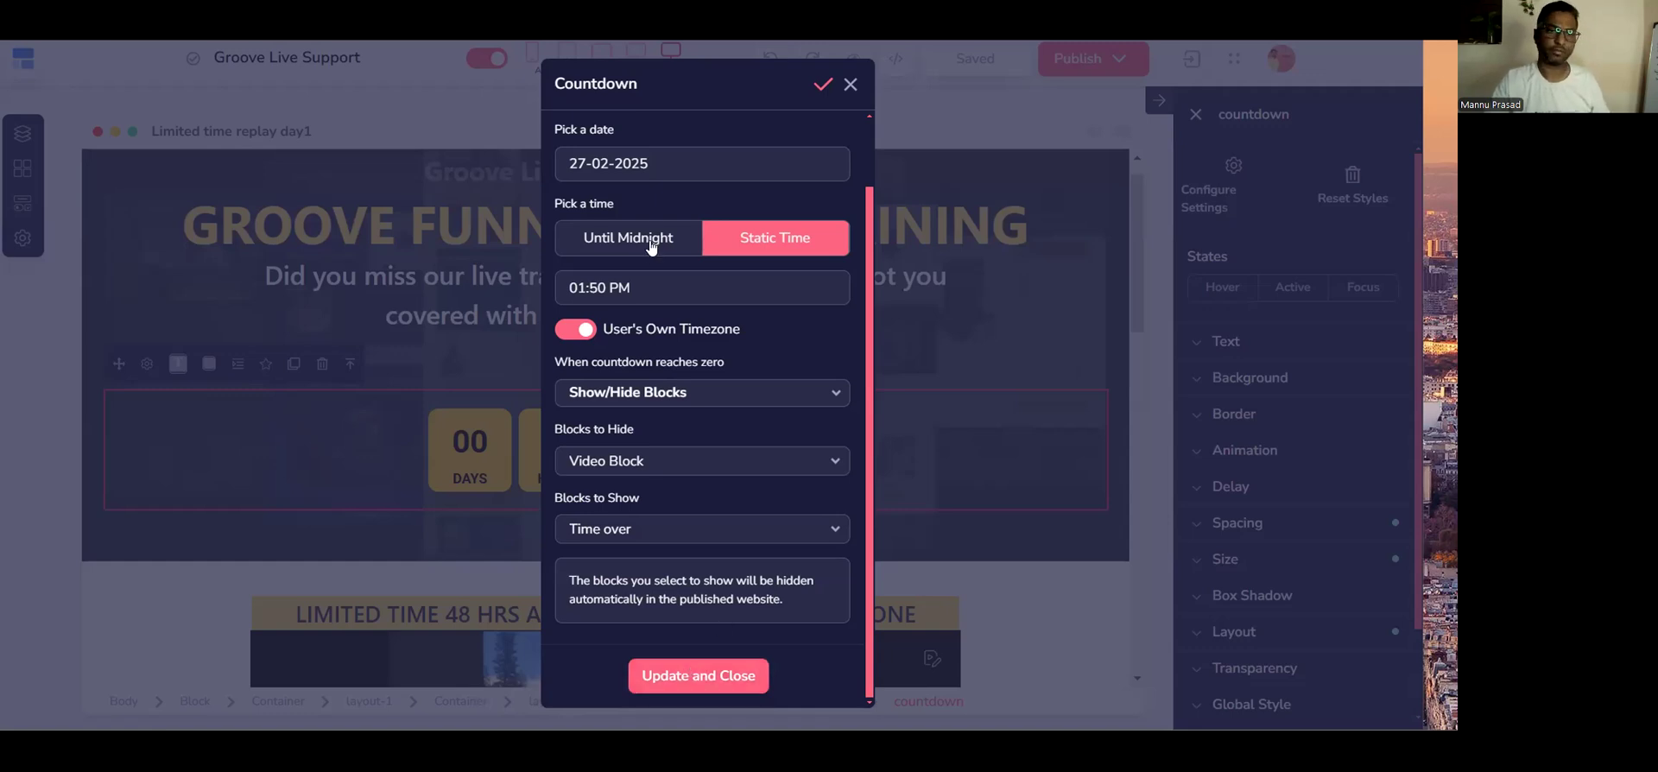
Set the countdown's static time to 01:59 PM and update the countdown.
left_click(644, 287)
scroll(715, 486, "down", 3)
scroll(715, 485, "down", 4)
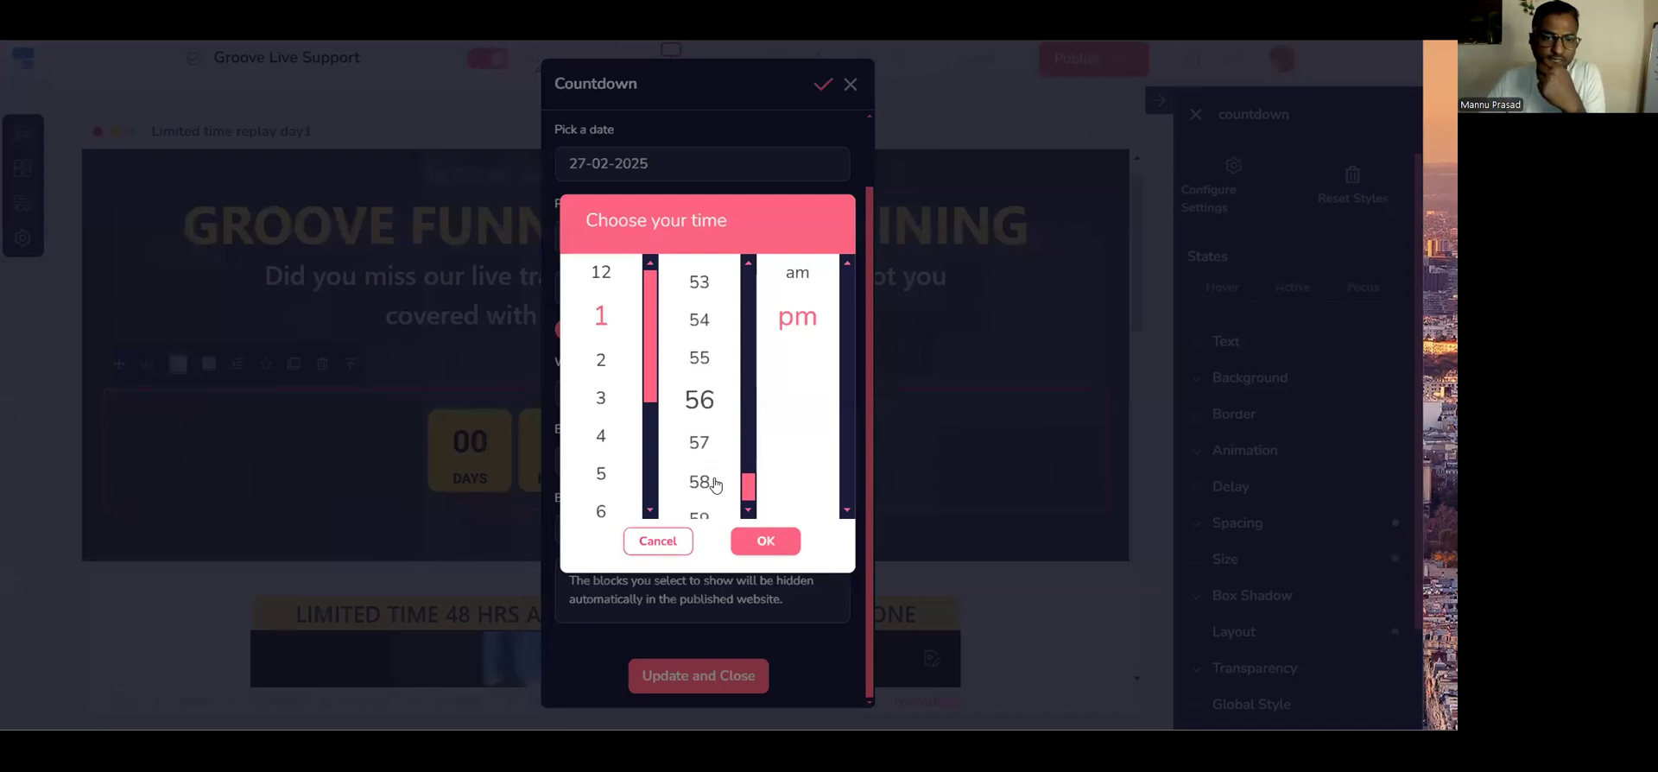
scroll(715, 485, "down", 1)
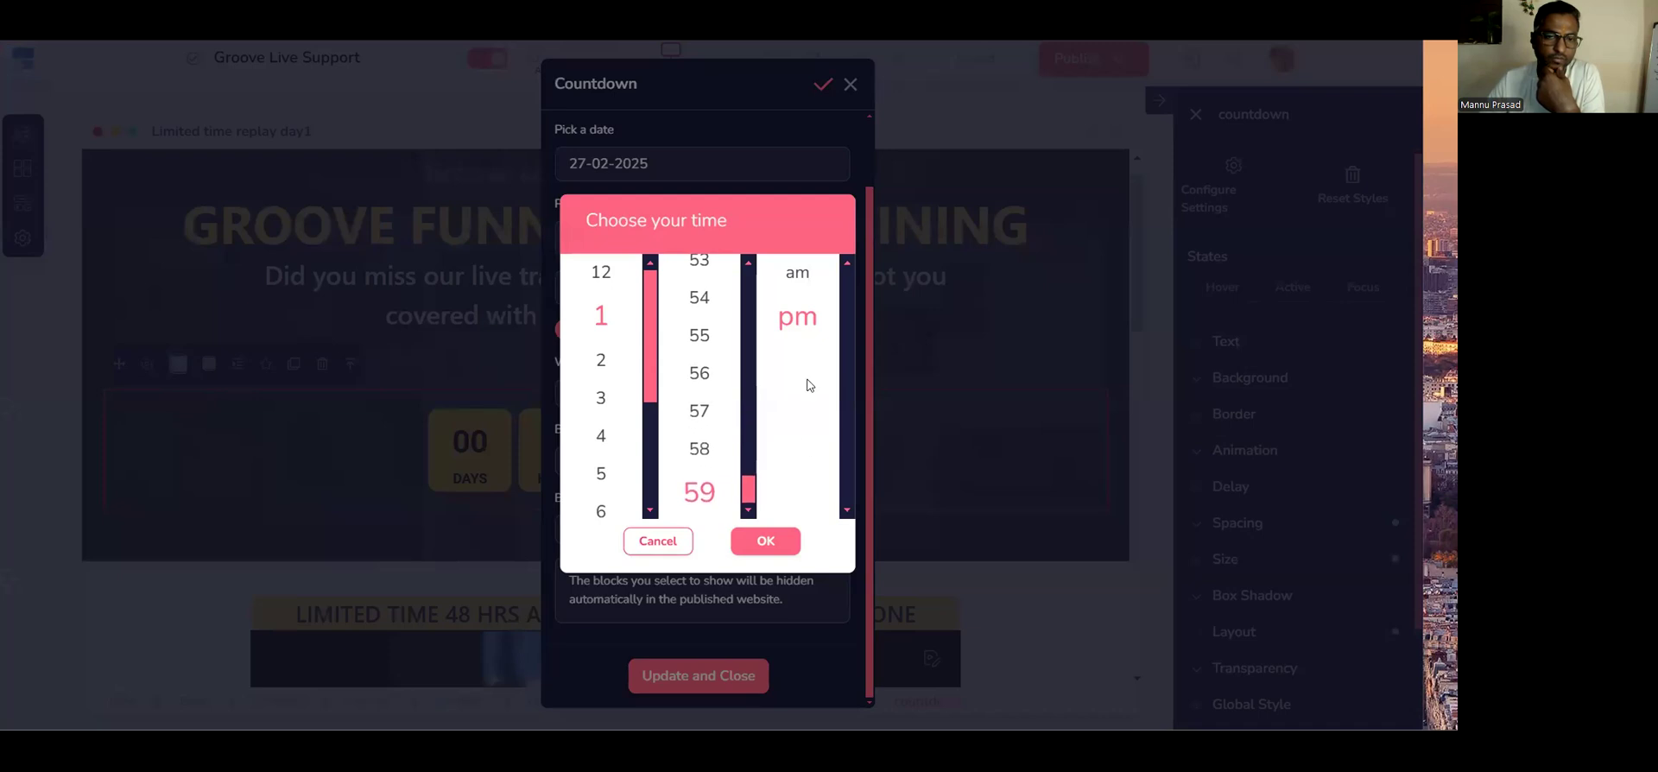
left_click(771, 538)
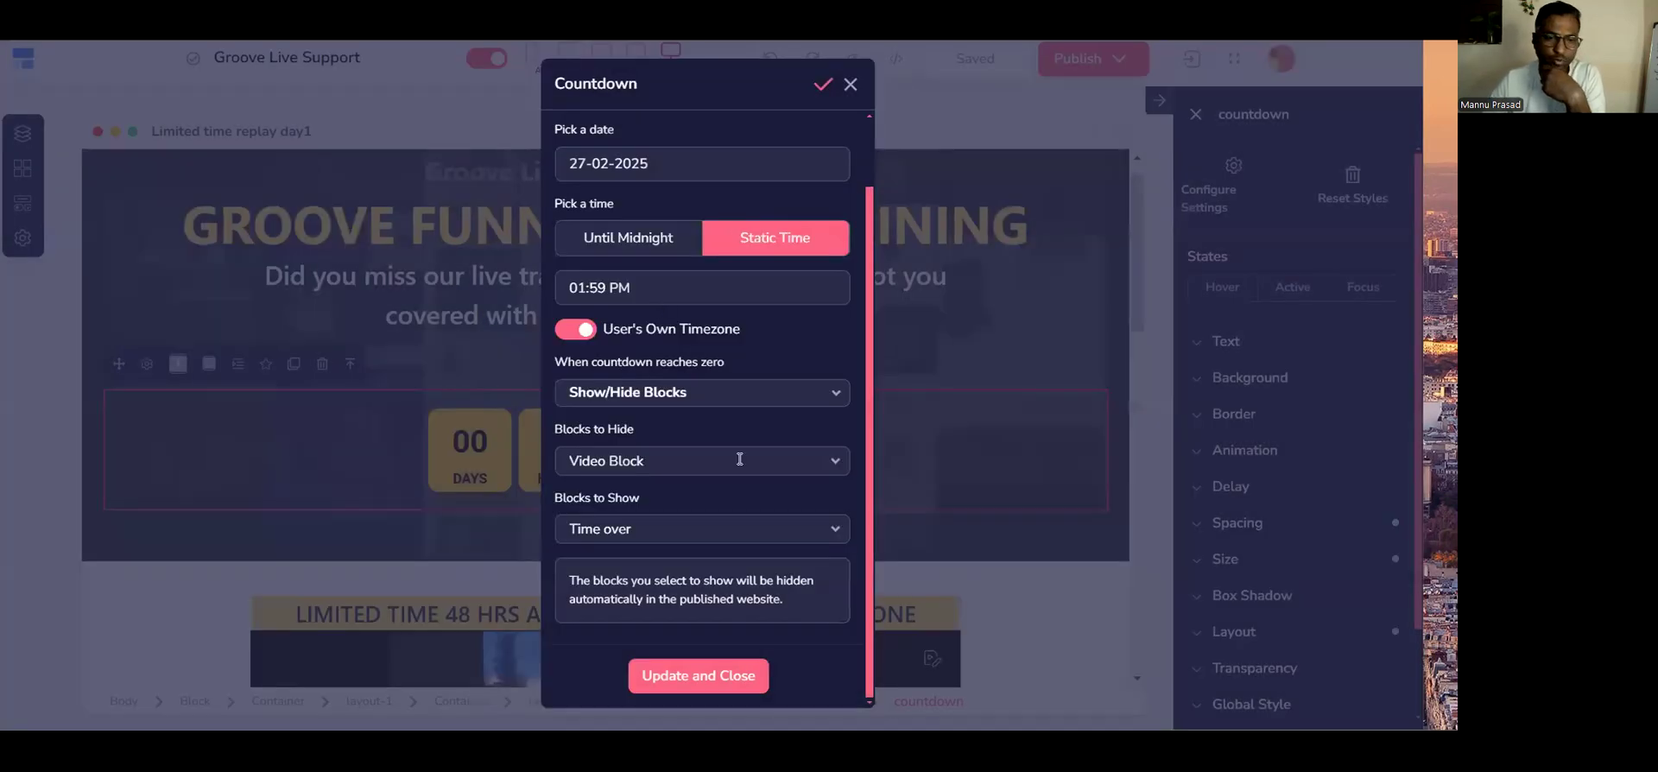
left_click(699, 676)
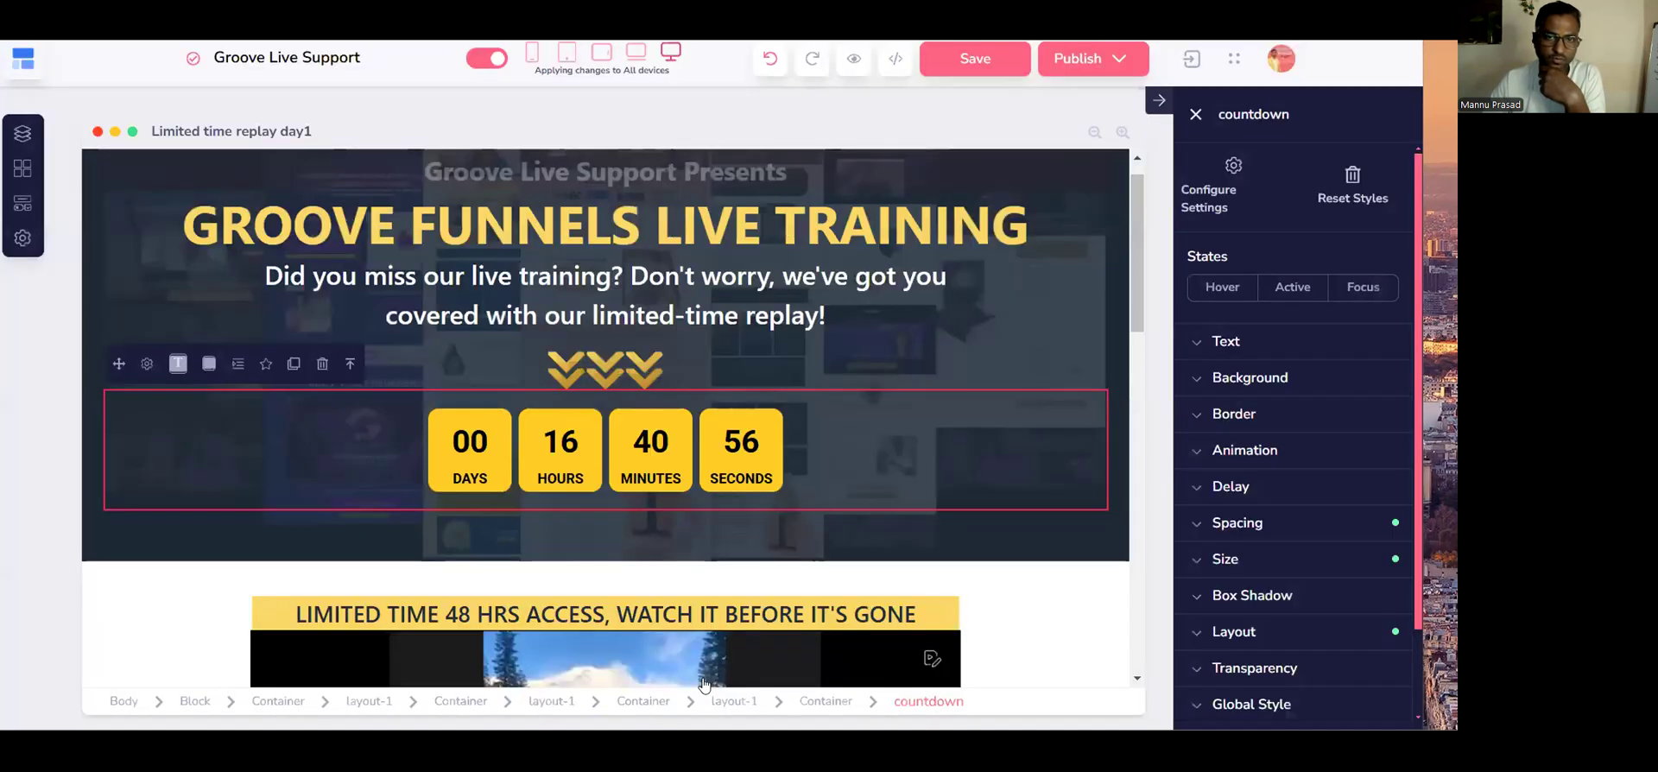
Save the replay page and publish the current page to the custom domain groovelivesupport.com at the Root location.
left_click(996, 69)
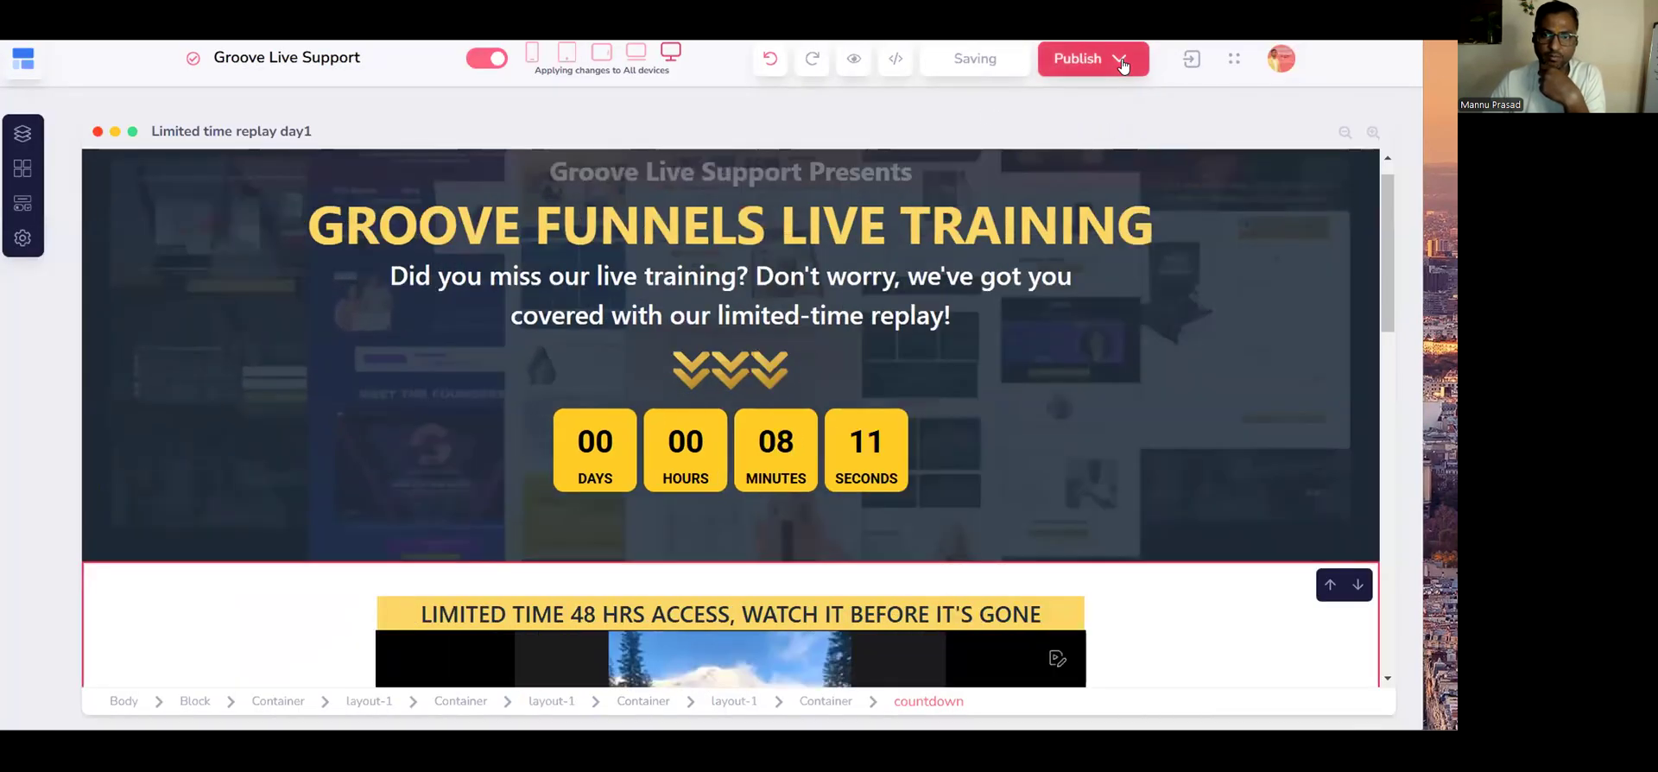
left_click(1120, 61)
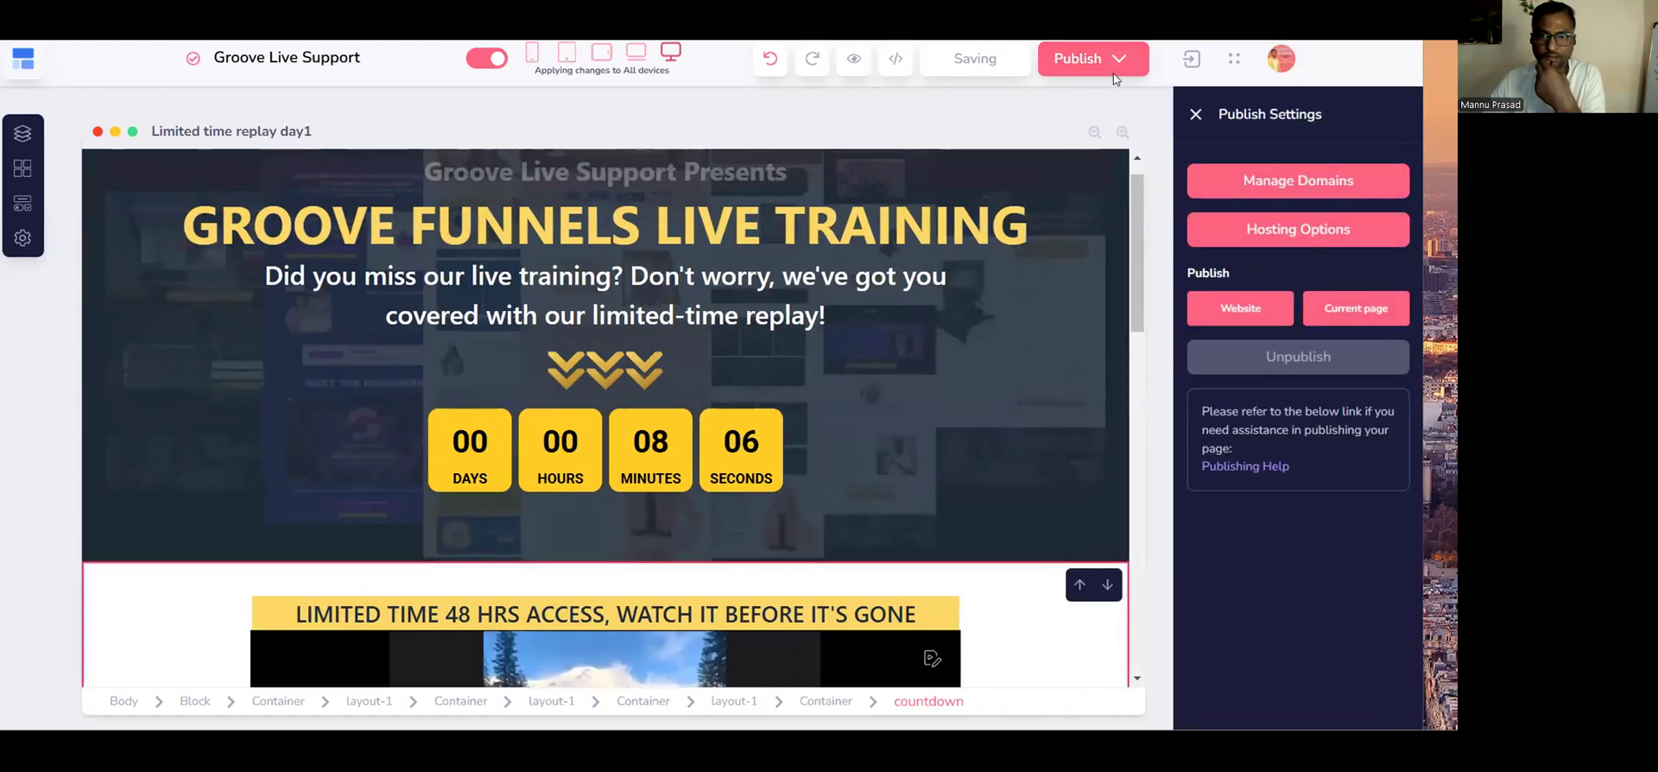
left_click(1277, 235)
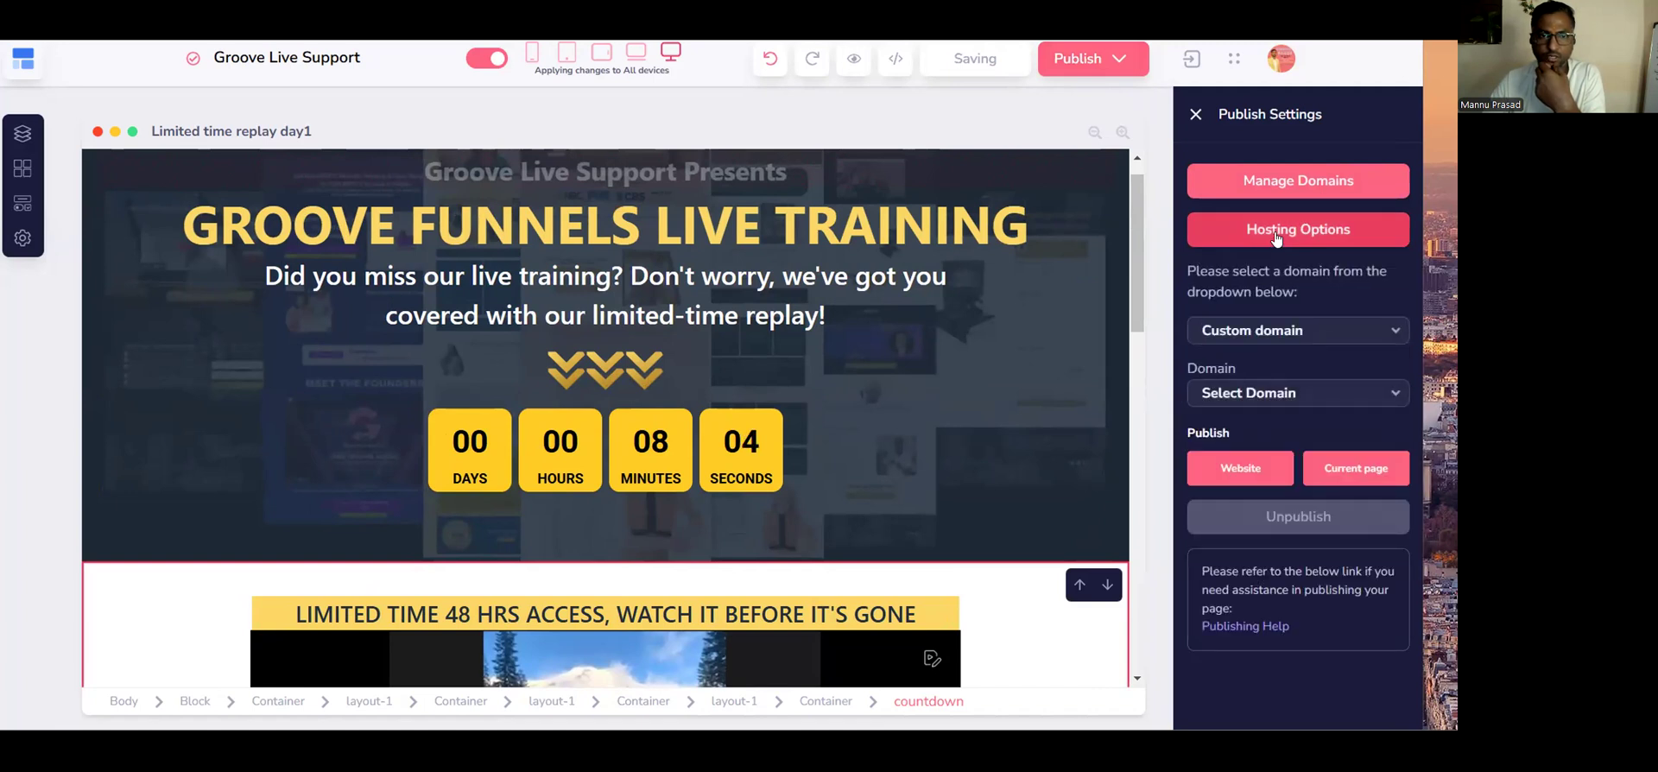
left_click(1309, 551)
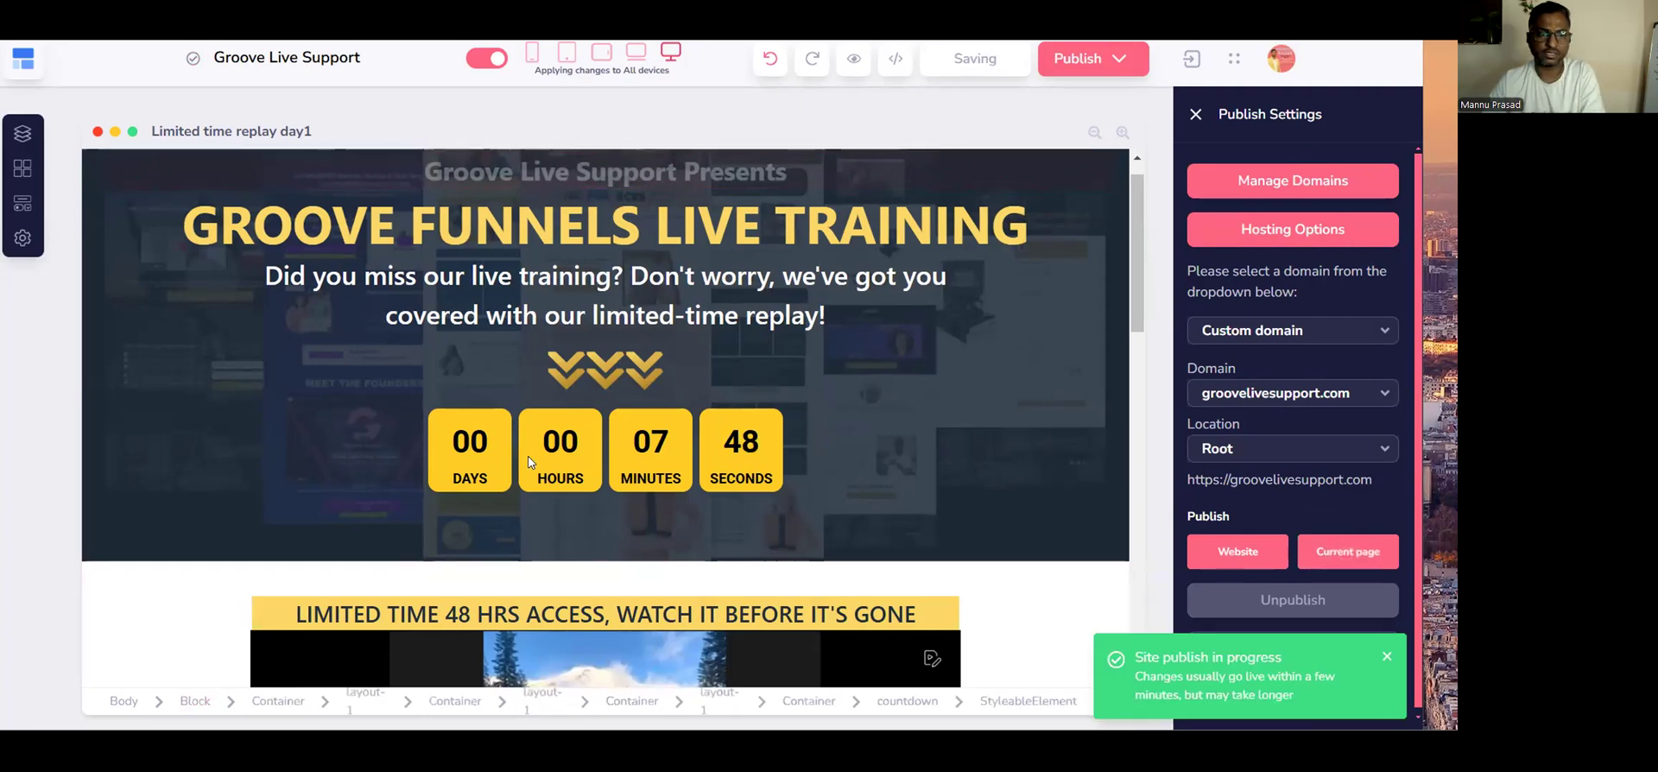
Review the countdown, the replay video and the time-is-up block on the page in the editor.
left_click(667, 473)
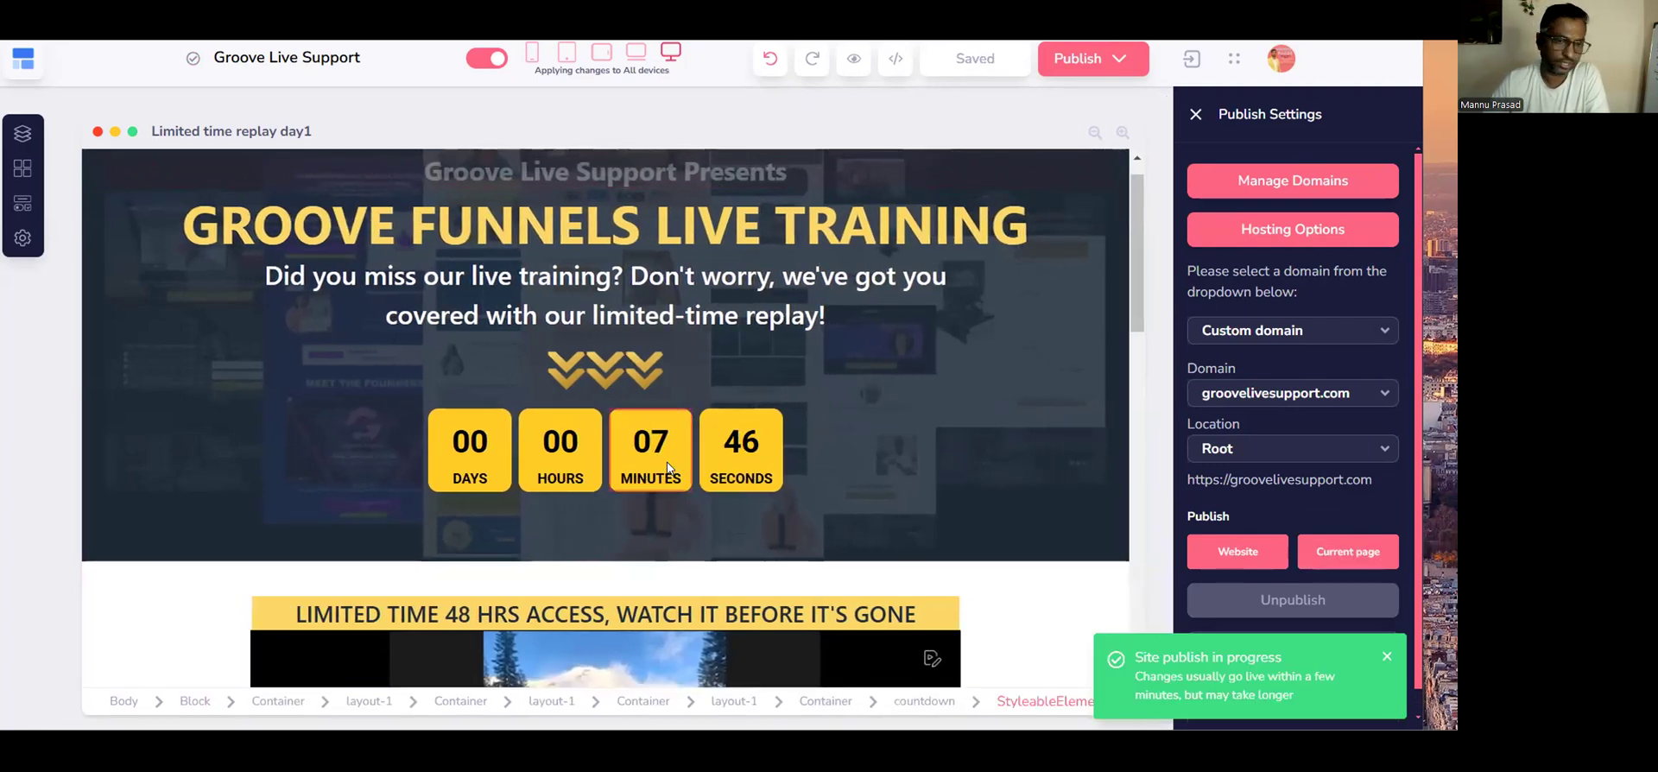
left_click(667, 458)
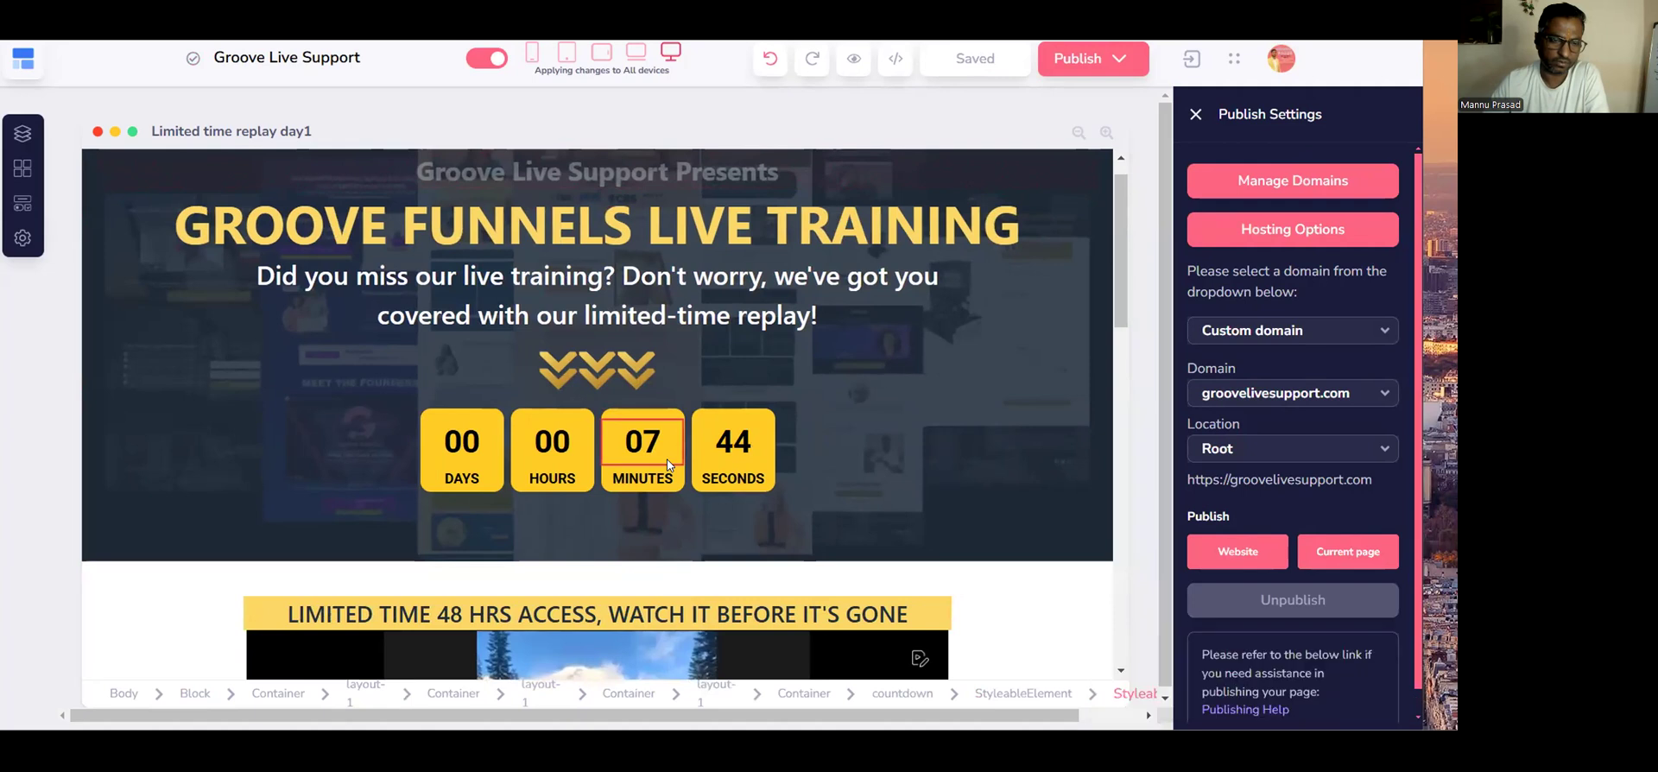
left_click(639, 515)
scroll(639, 516, "down", 8)
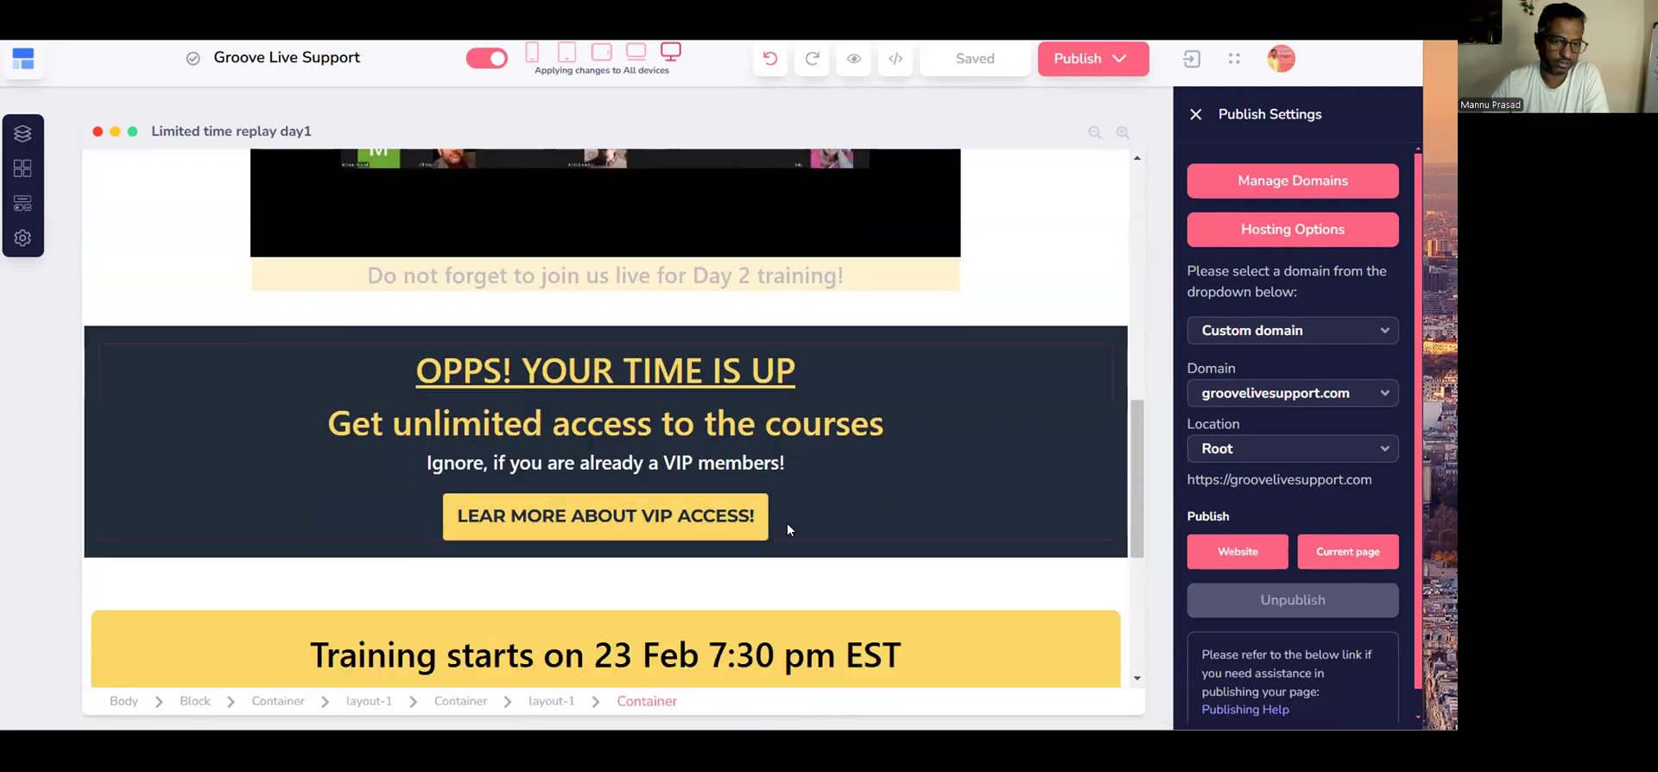
scroll(786, 522, "down", 3)
scroll(789, 523, "up", 8)
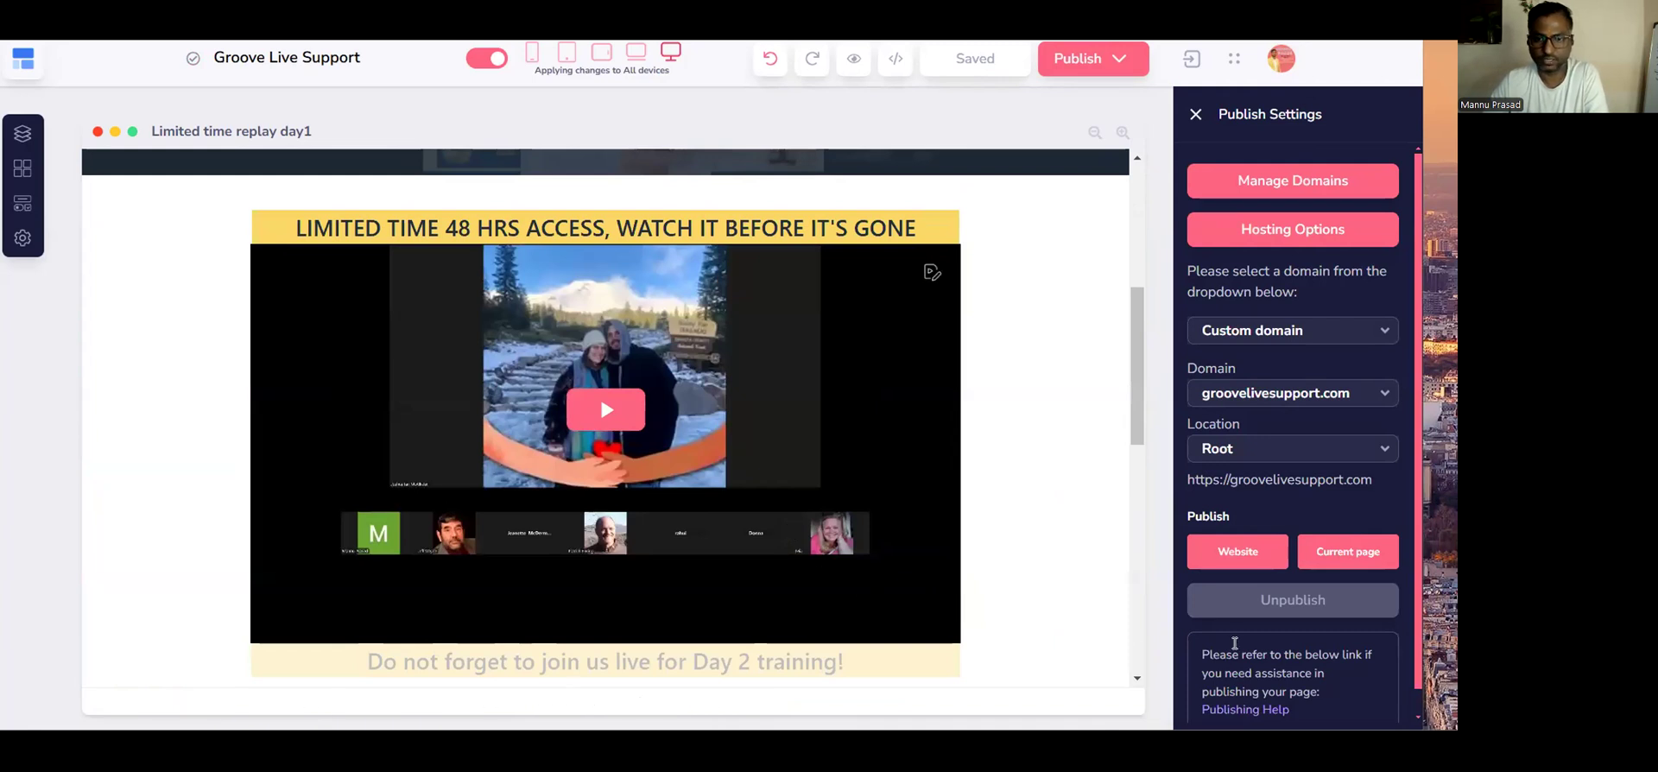
Open the published page at groovelivesupport.com/replay and examine its countdown, video and the sections below the video.
mouse_move(1348, 553)
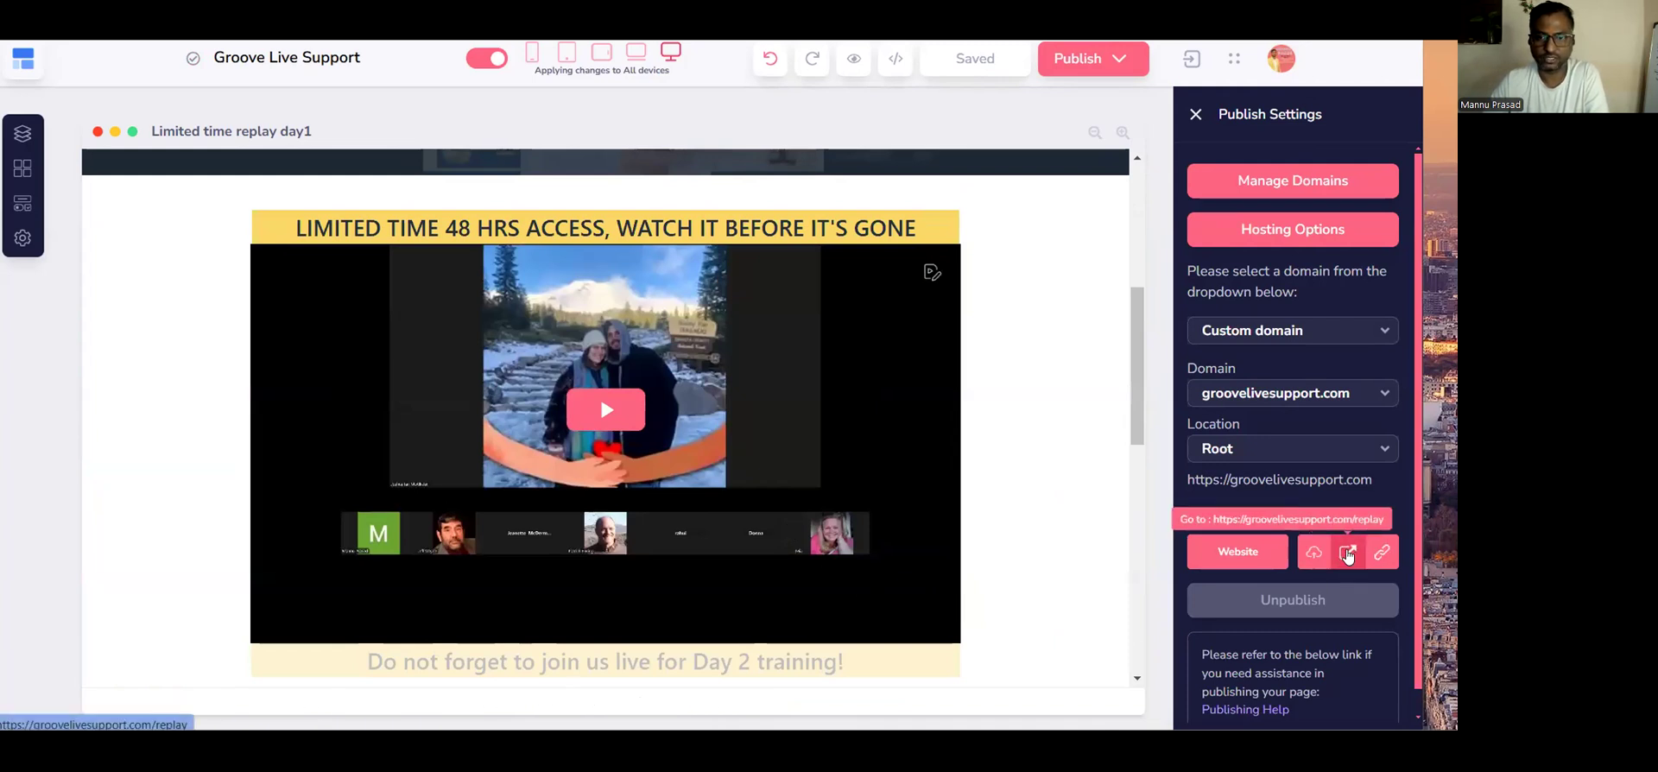
left_click(1347, 552)
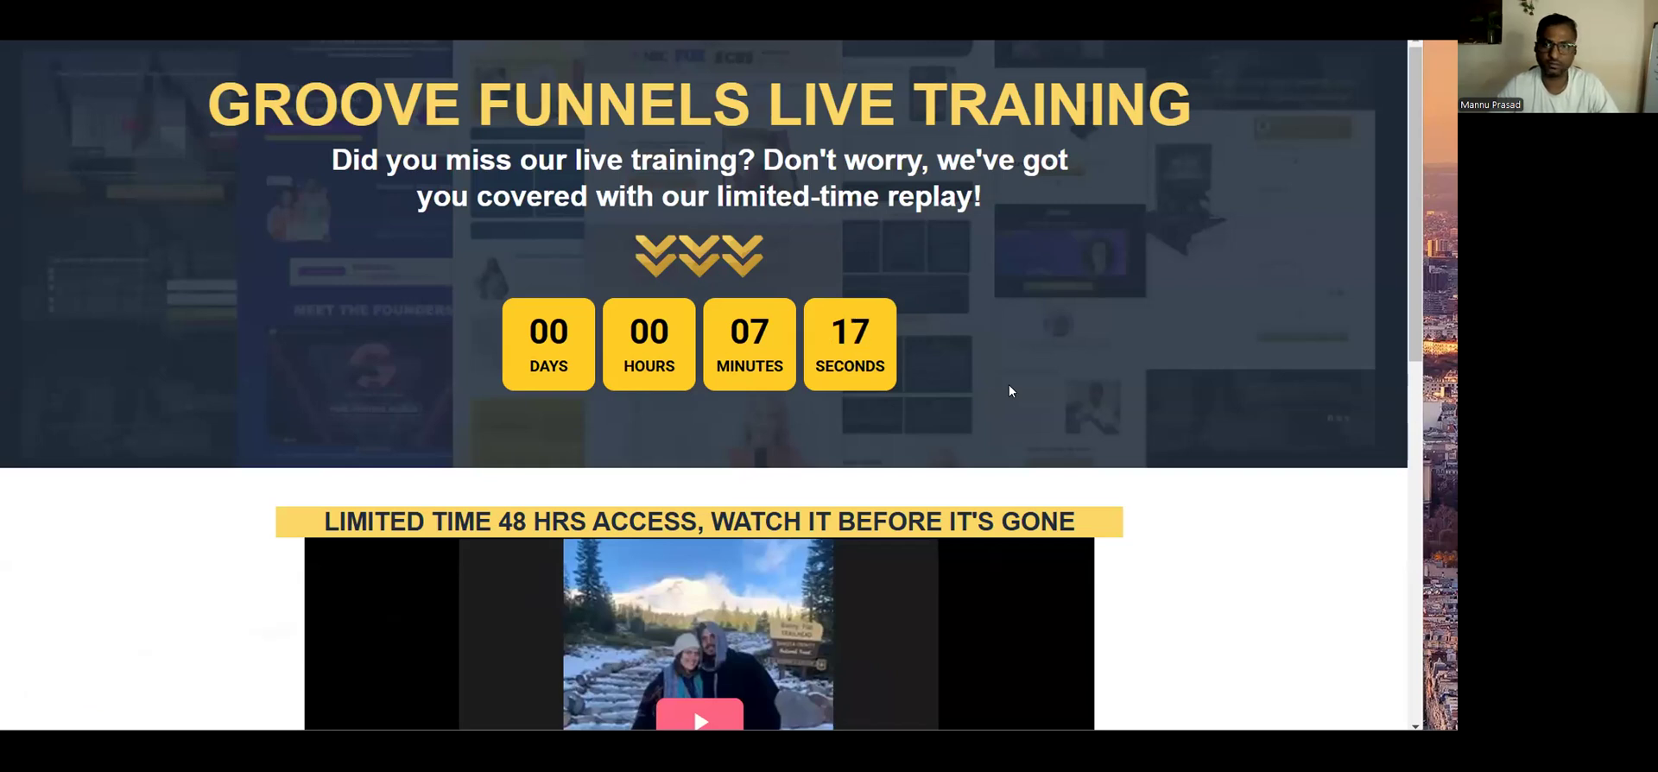
scroll(1008, 385, "down", 1)
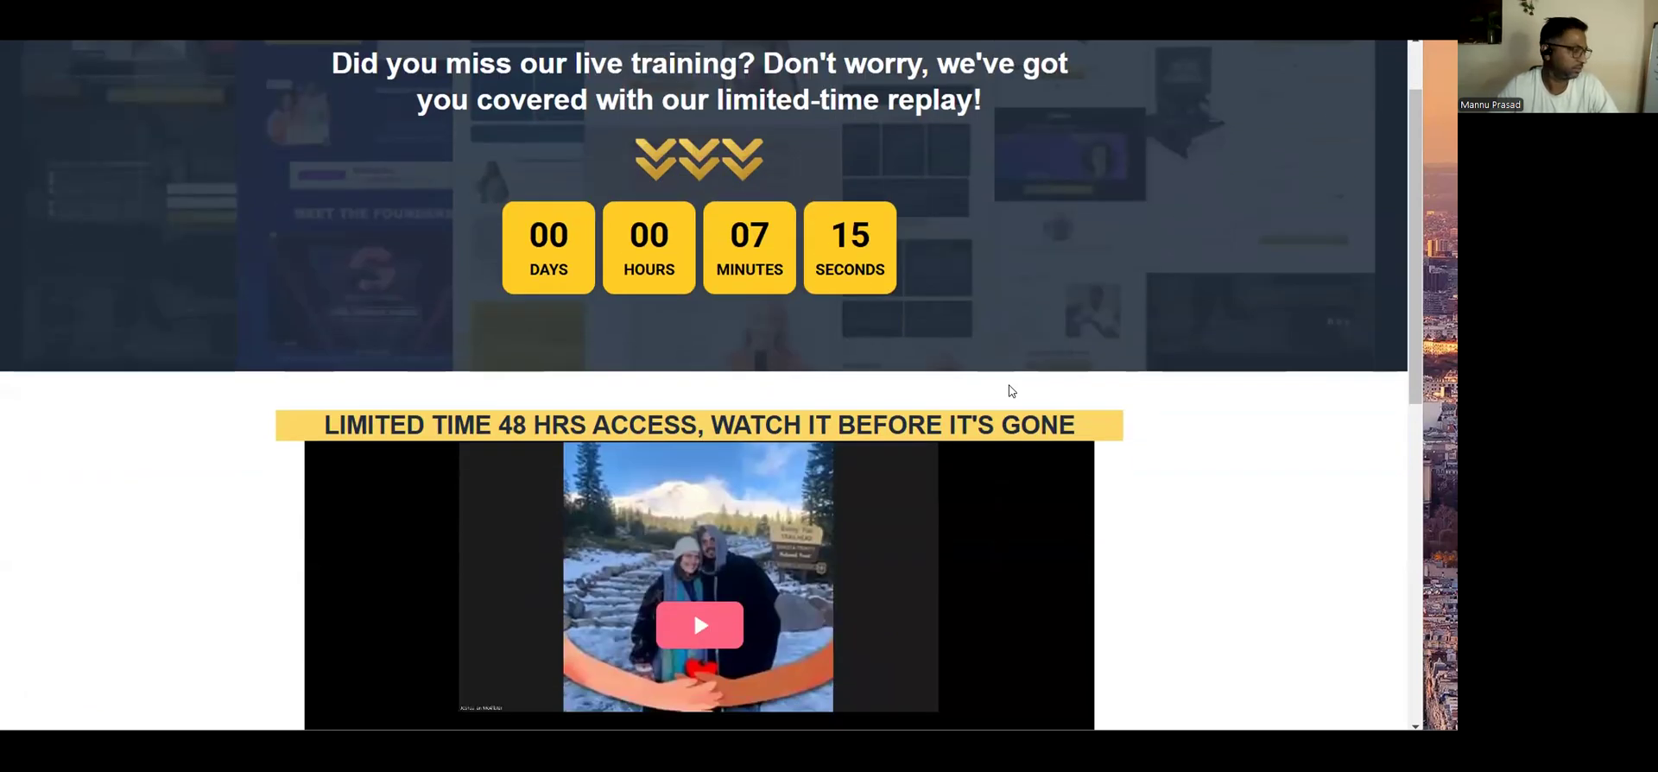
scroll(1009, 391, "down", 7)
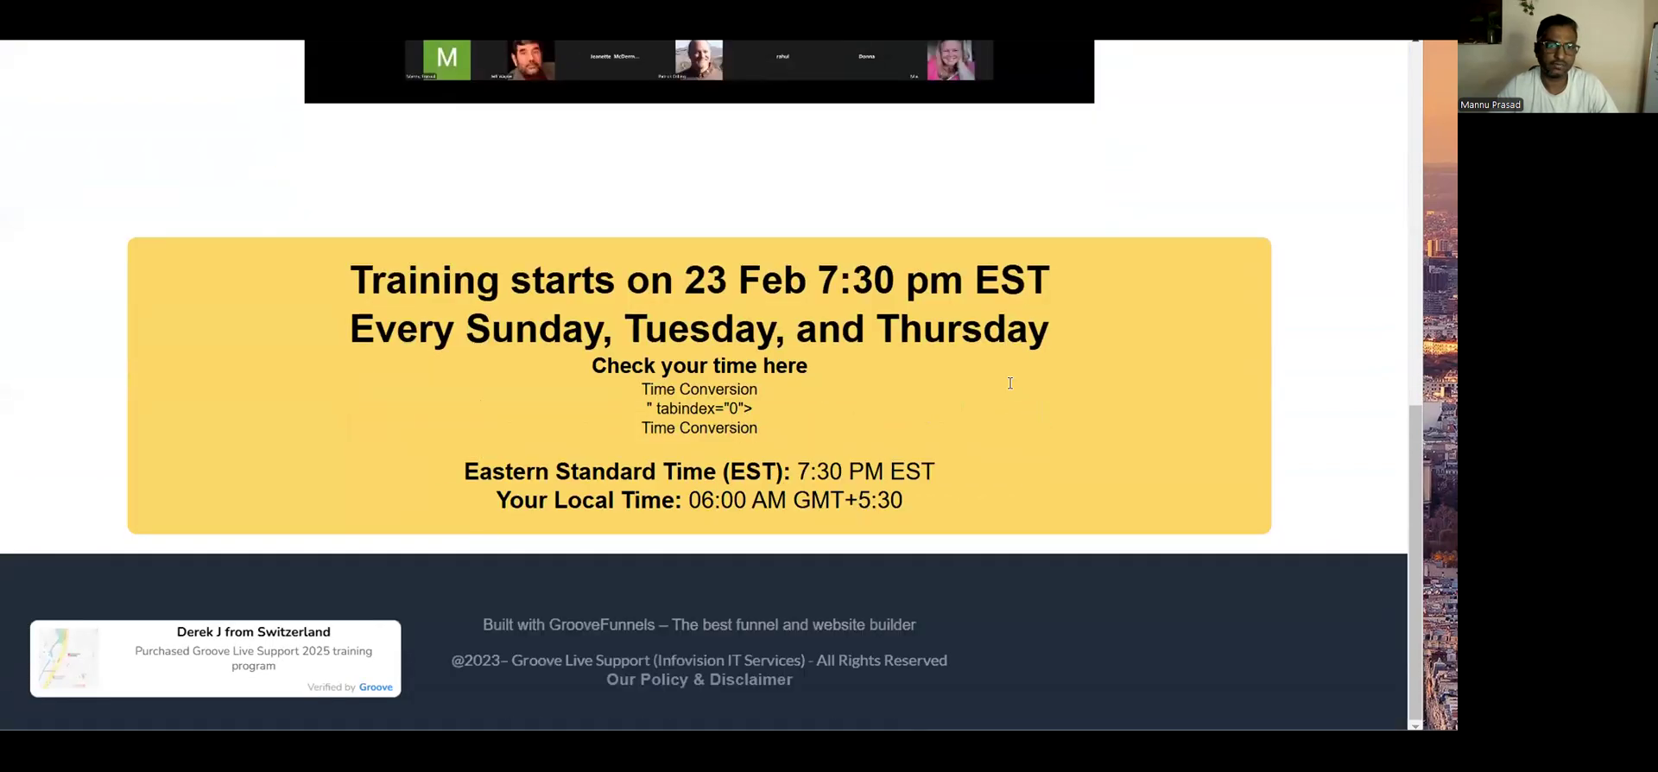
scroll(693, 344, "up", 5)
scroll(692, 386, "down", 4)
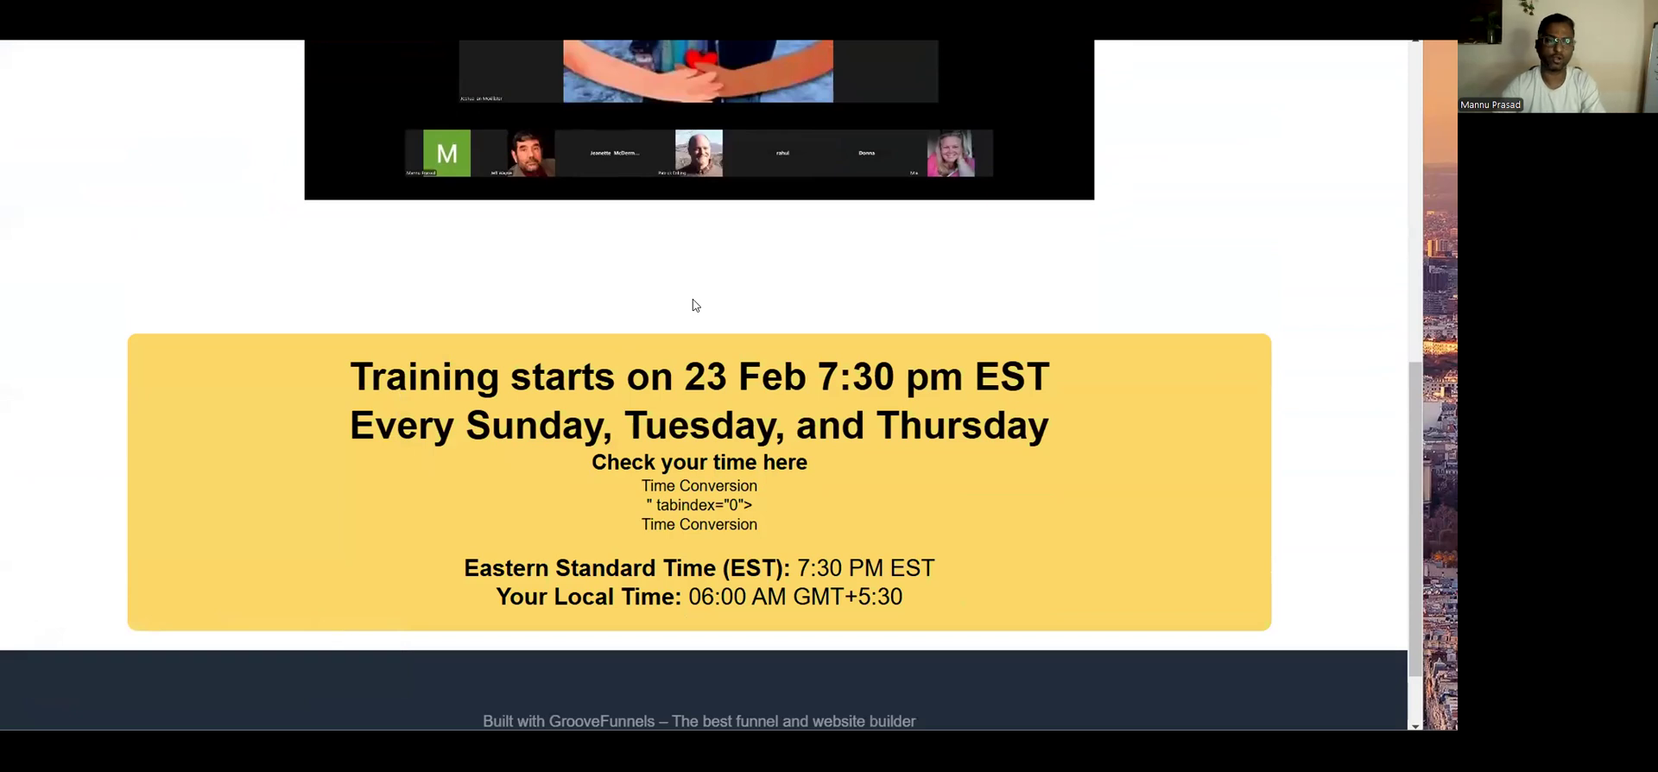
scroll(960, 319, "up", 4)
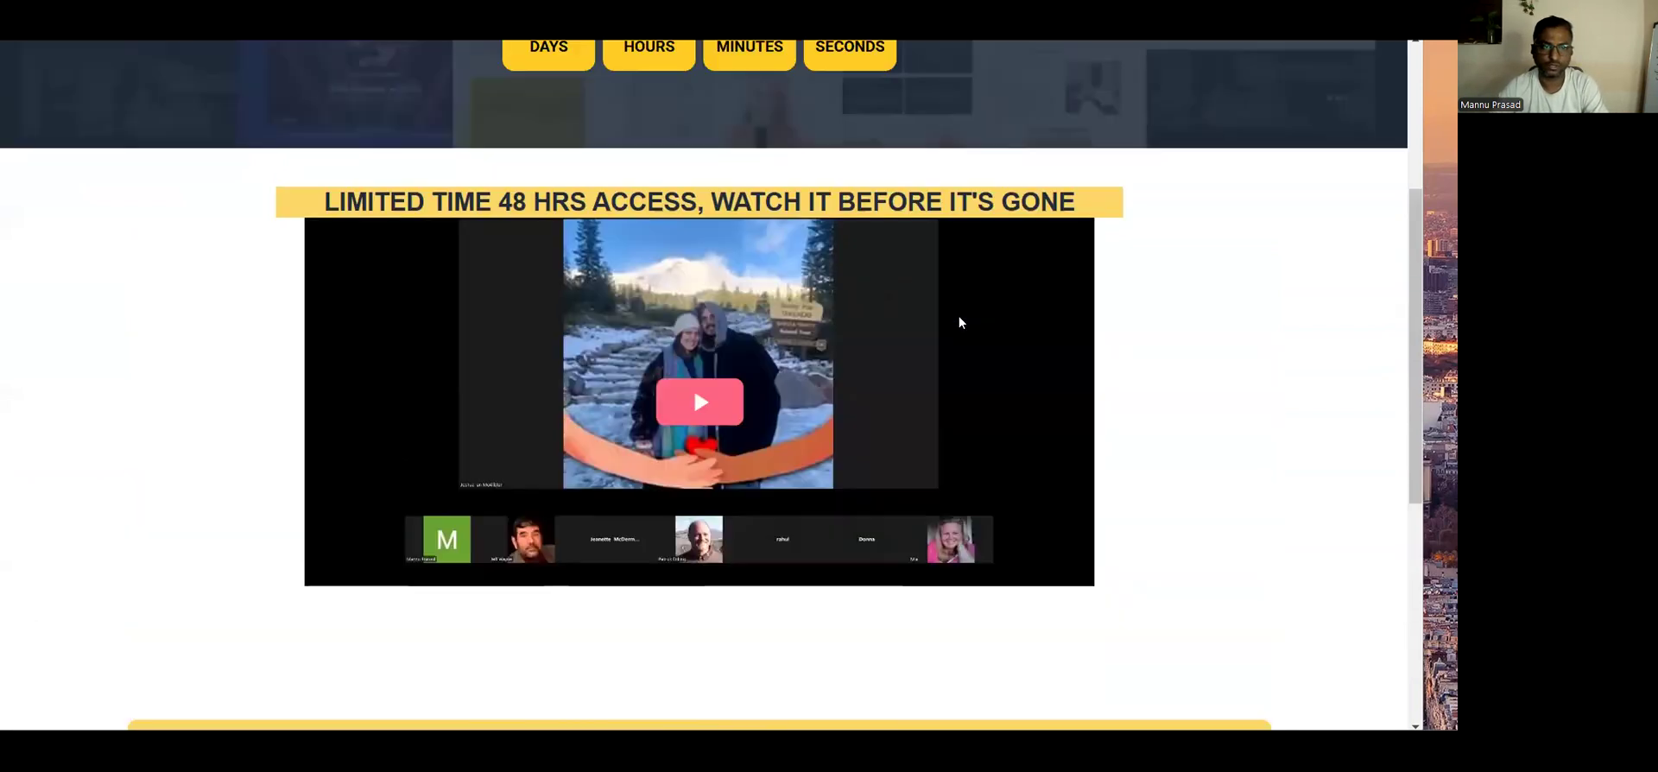
scroll(959, 322, "up", 4)
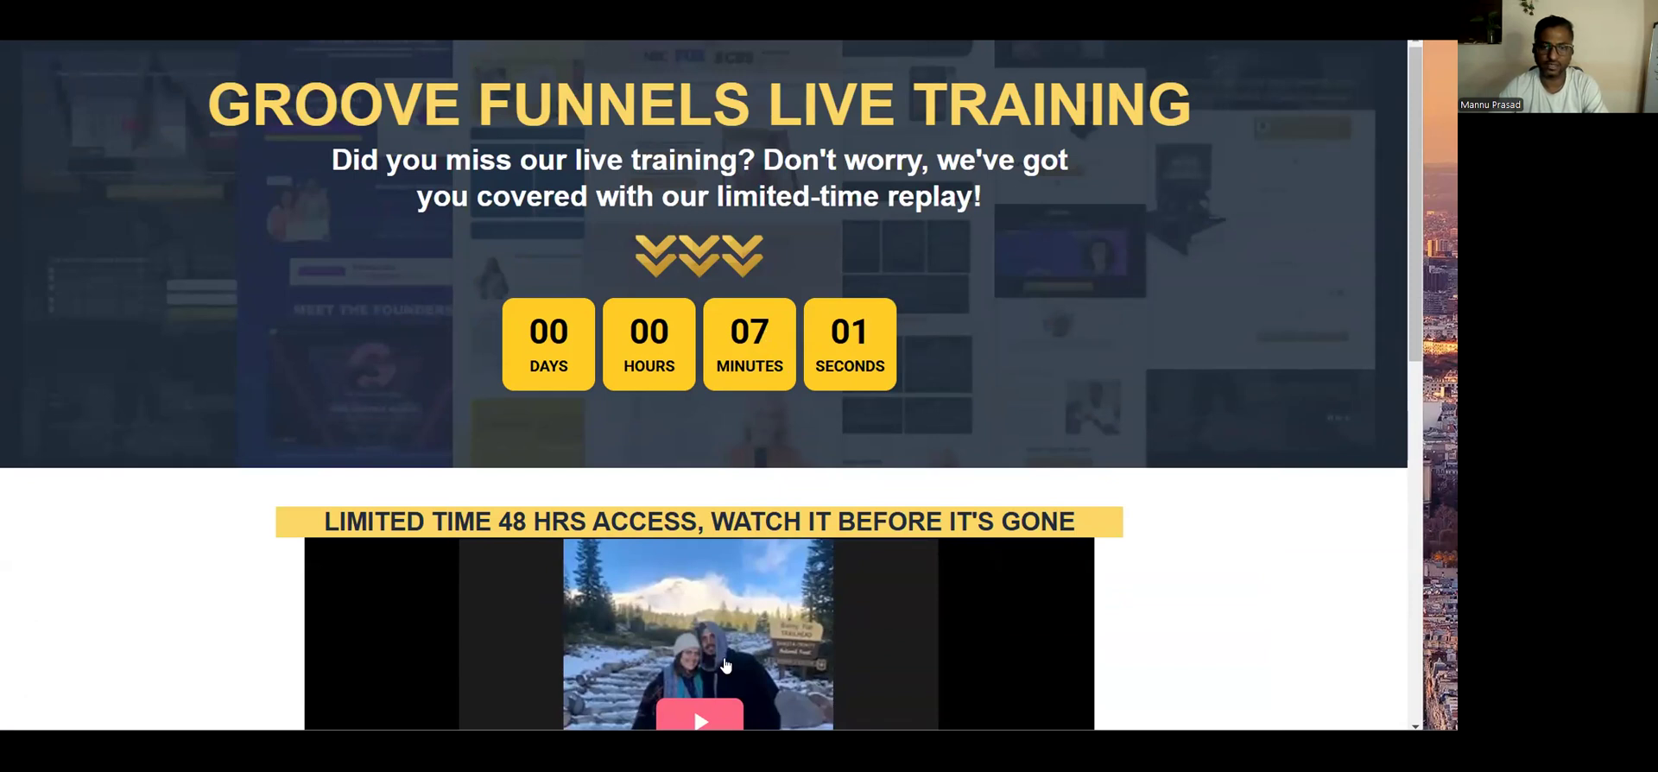
scroll(726, 665, "down", 2)
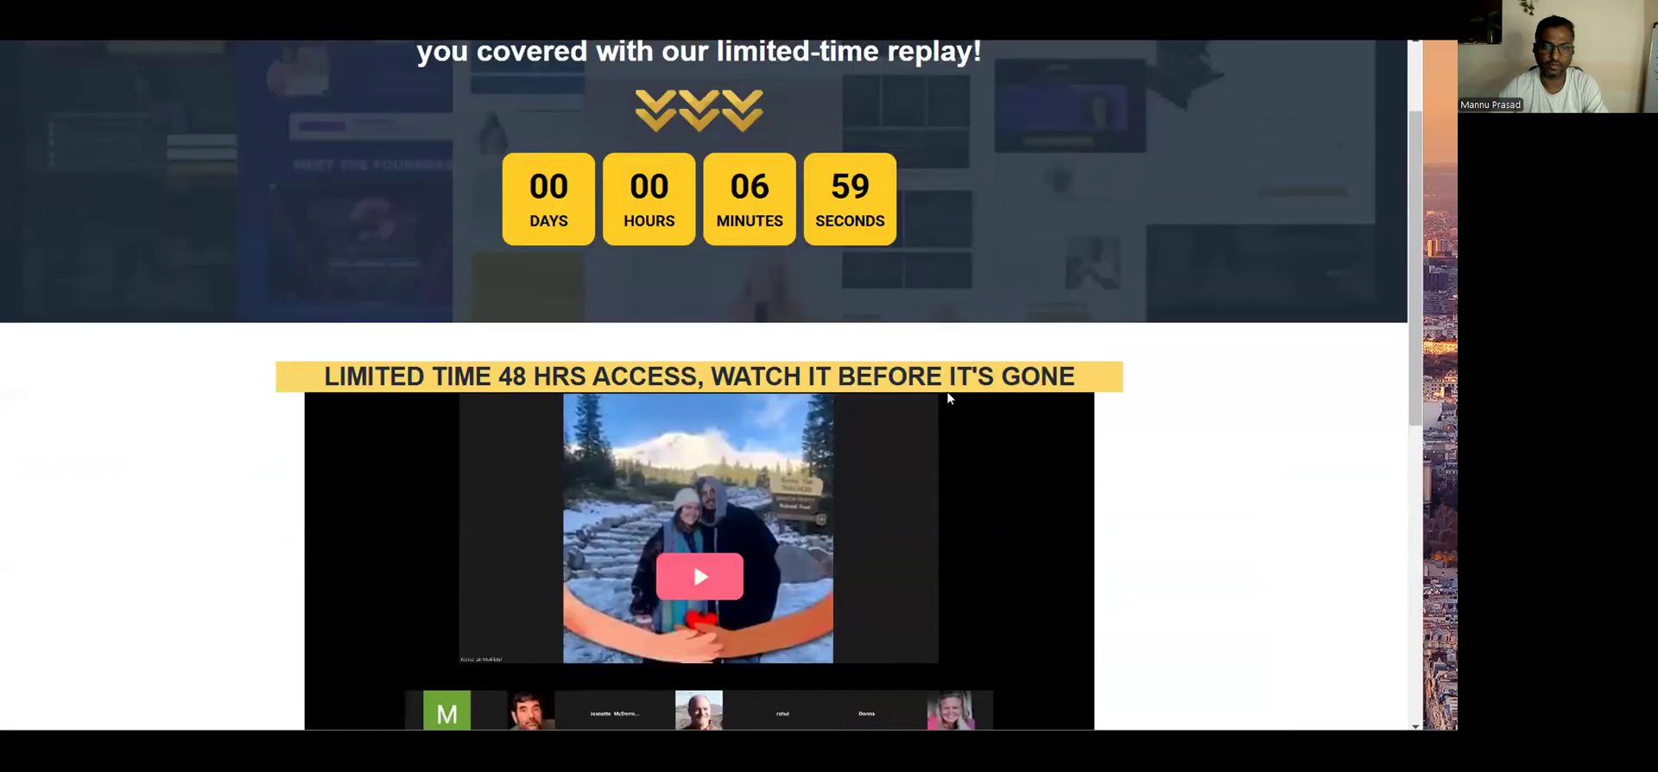
Play the replay video on the published page and skip ahead to about 0:06:32.
left_click(692, 432)
scroll(689, 429, "down", 2)
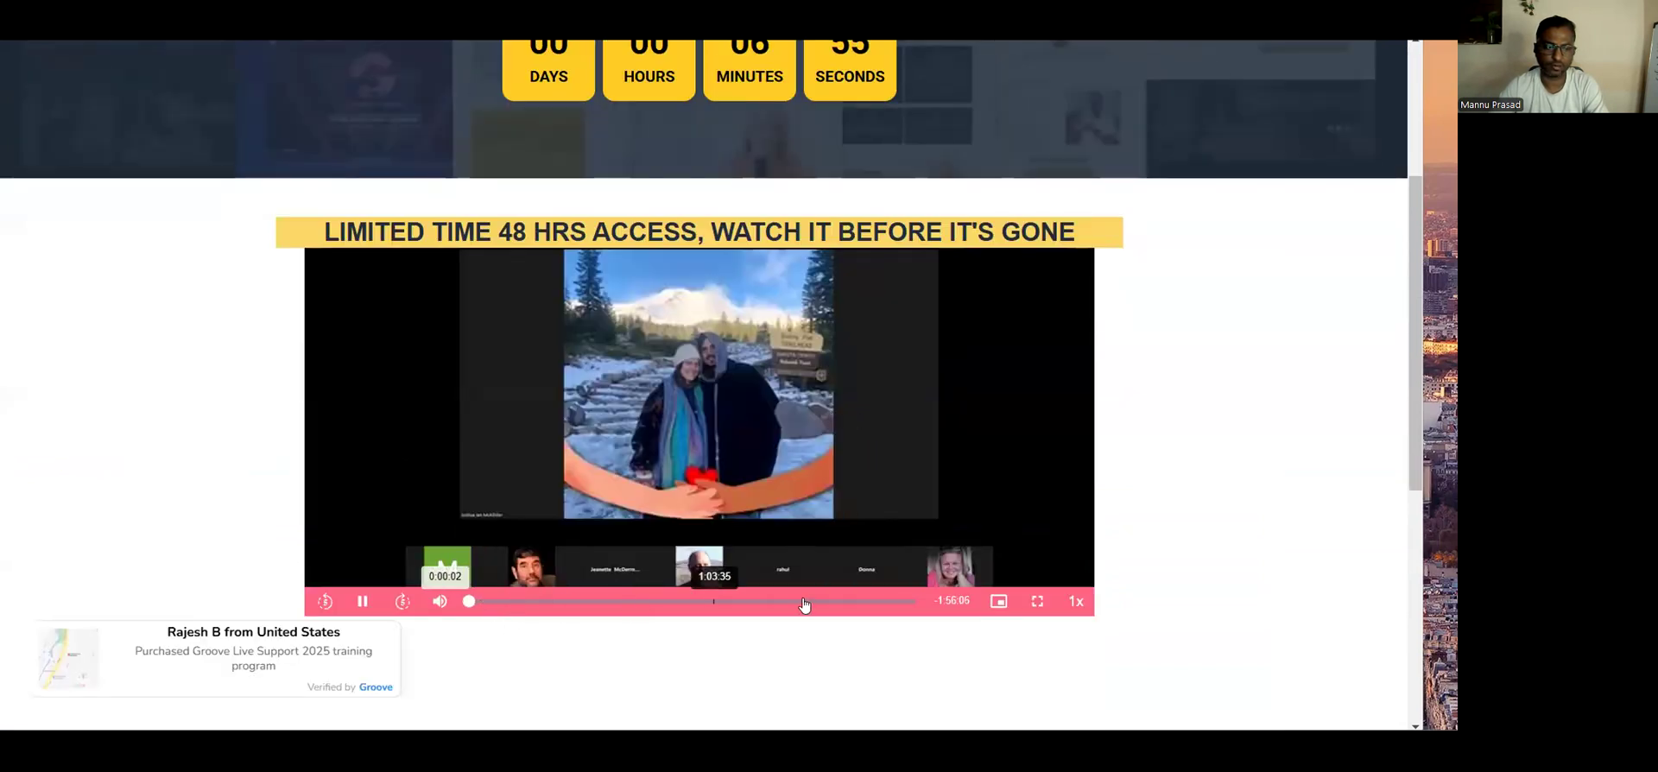
left_click(494, 601)
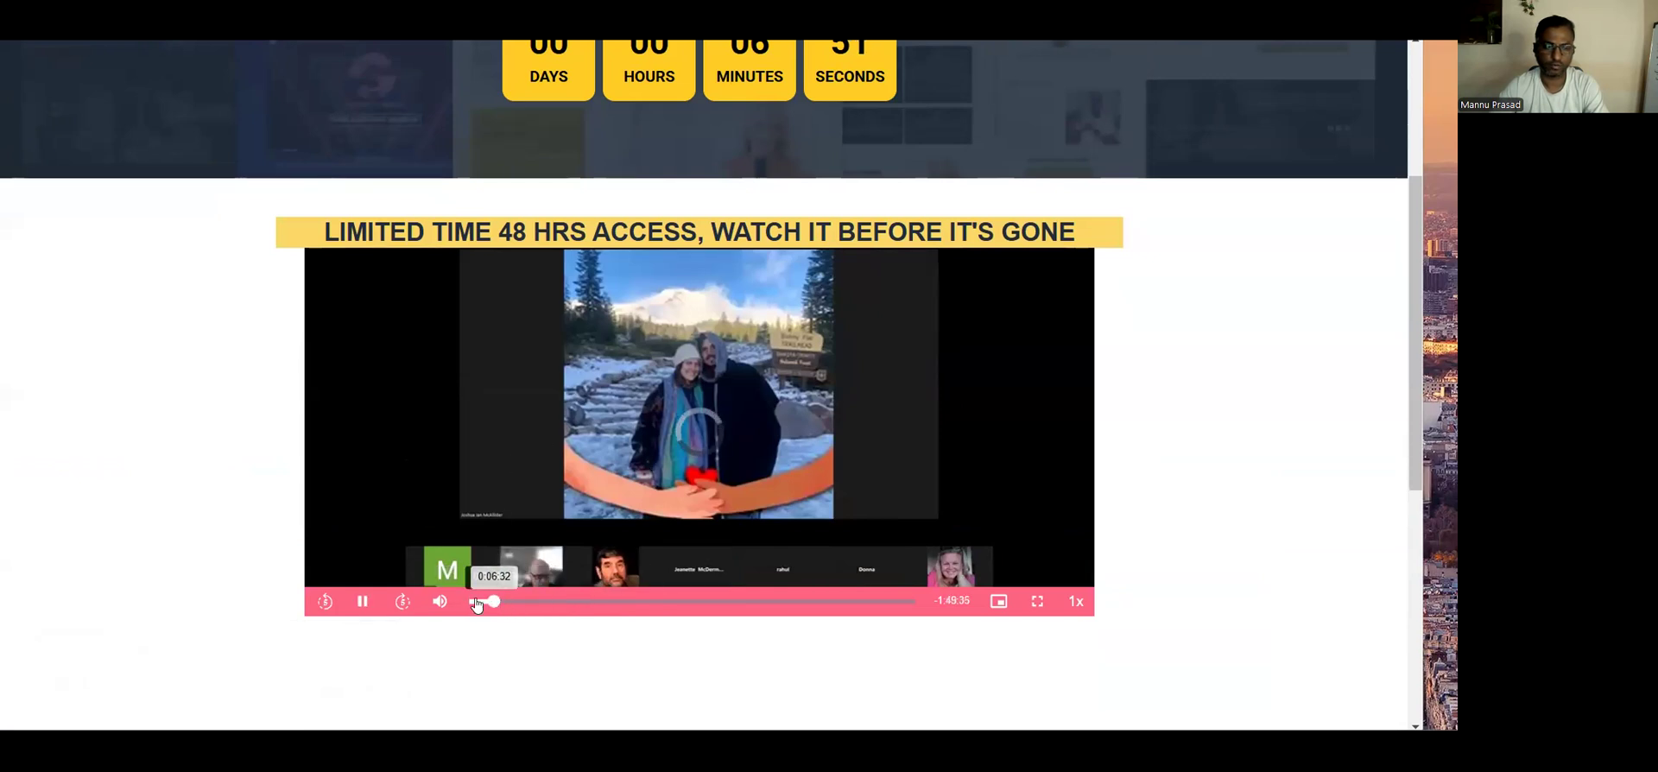